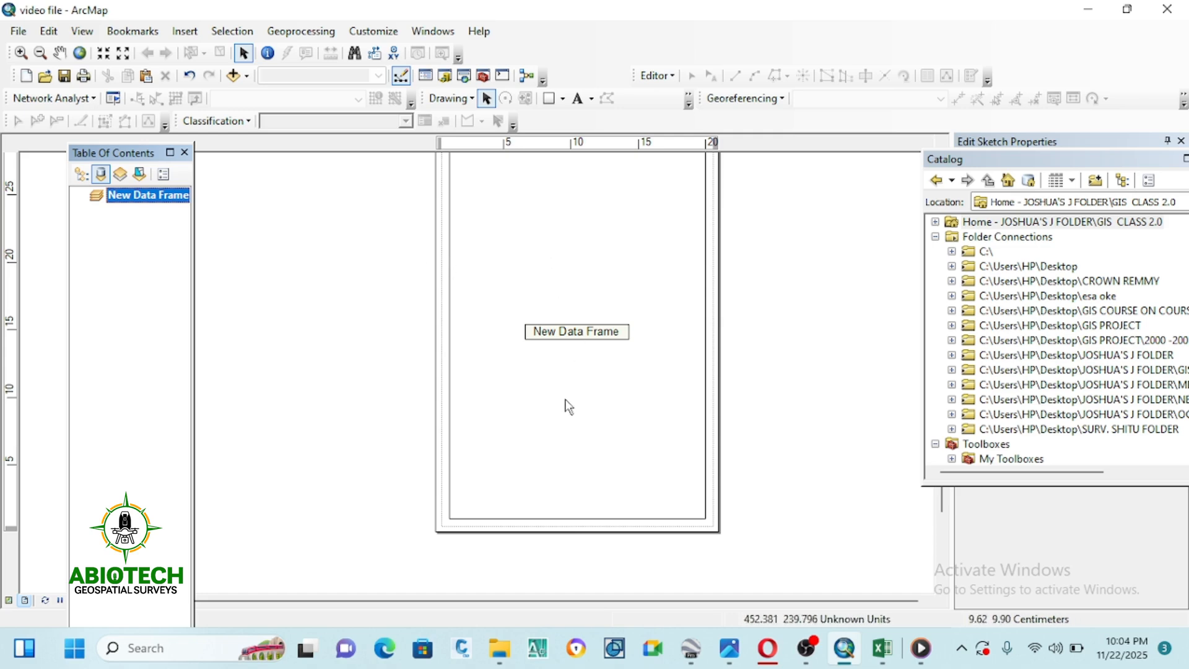
Set the layout page to A4 paper size in portrait orientation in the page and print setup.
scroll(562, 407, "up", 1)
scroll(561, 410, "up", 1)
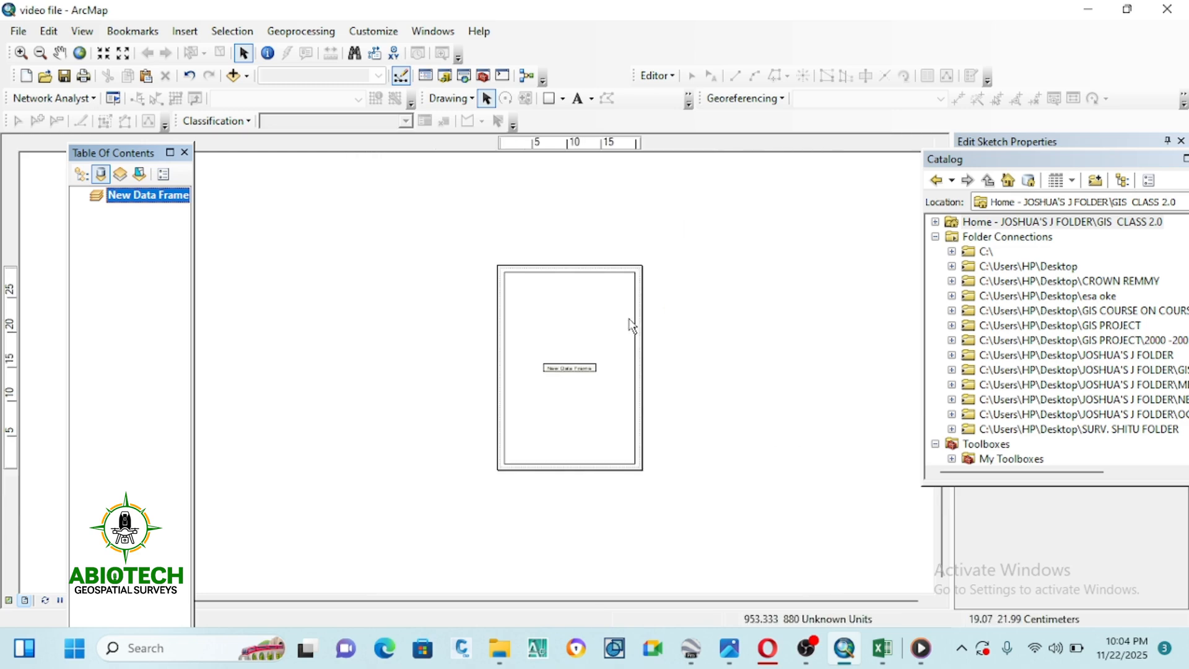
scroll(619, 381, "down", 1)
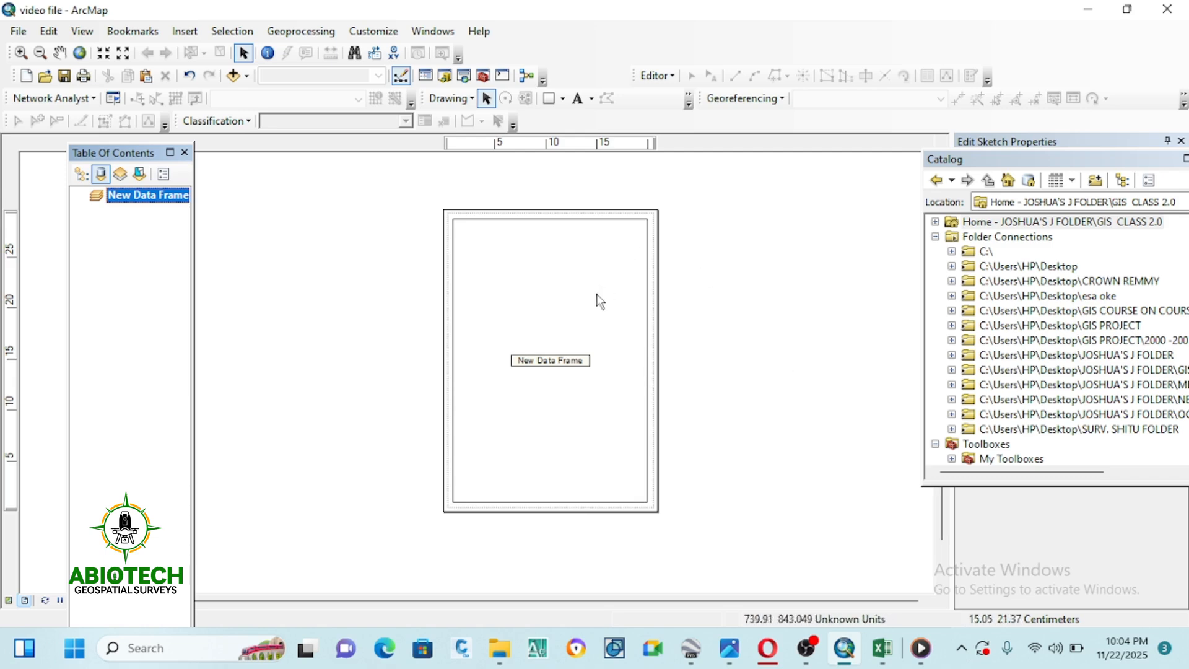
right_click(734, 266)
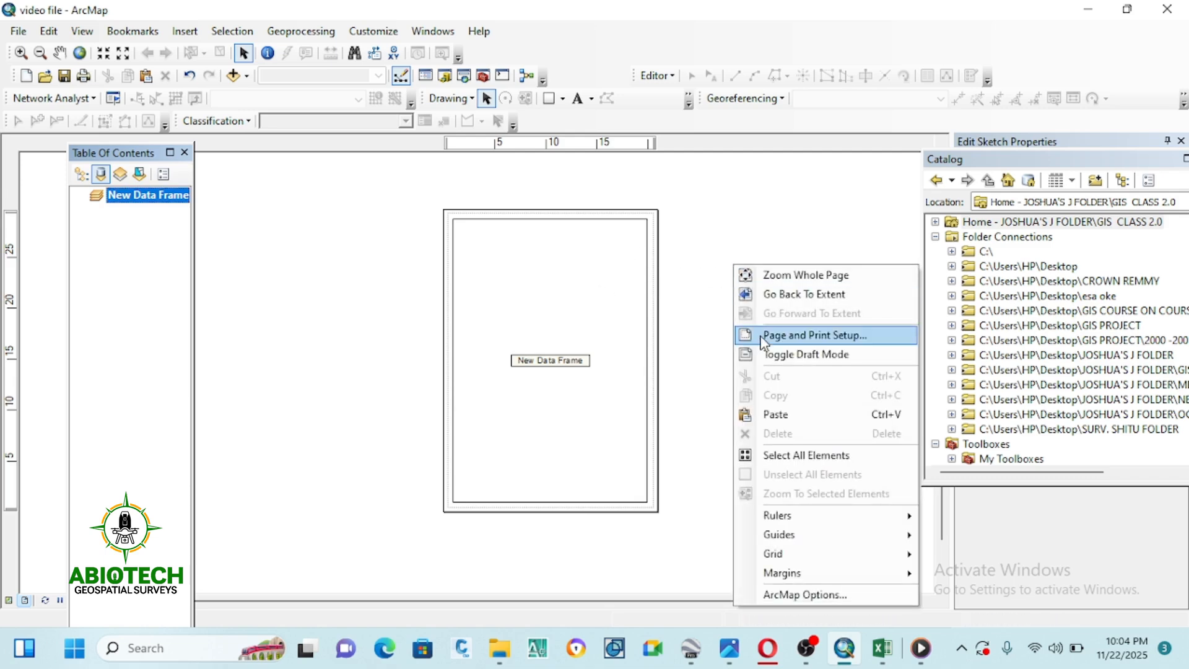
left_click(758, 334)
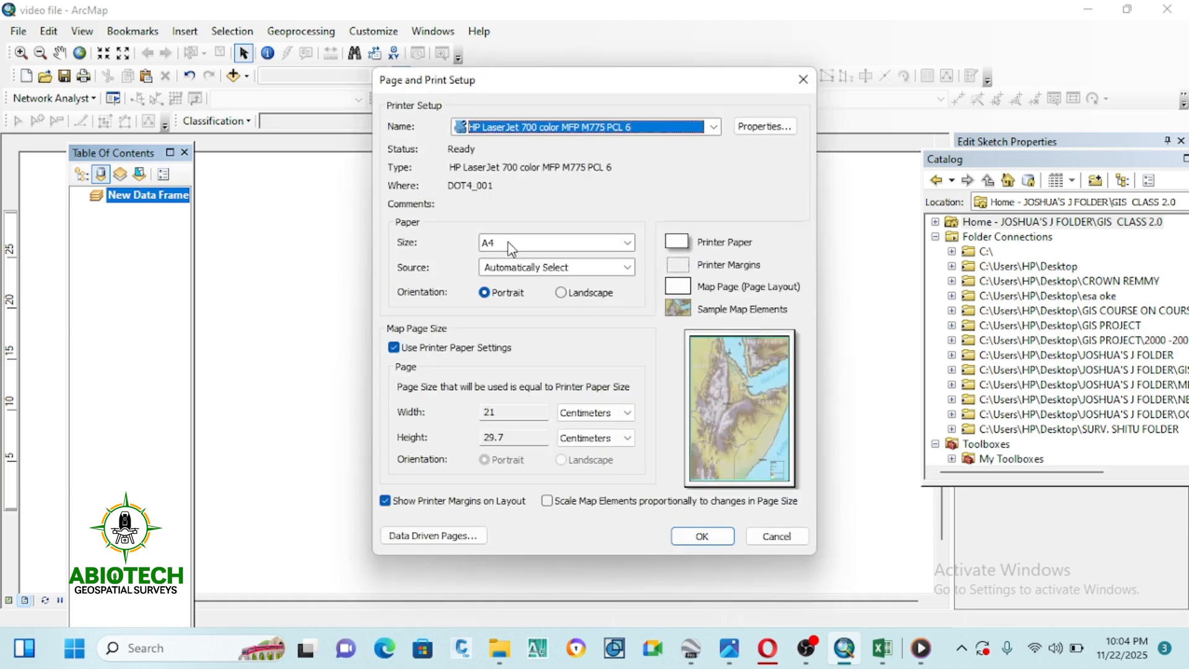
left_click(495, 240)
left_click(492, 260)
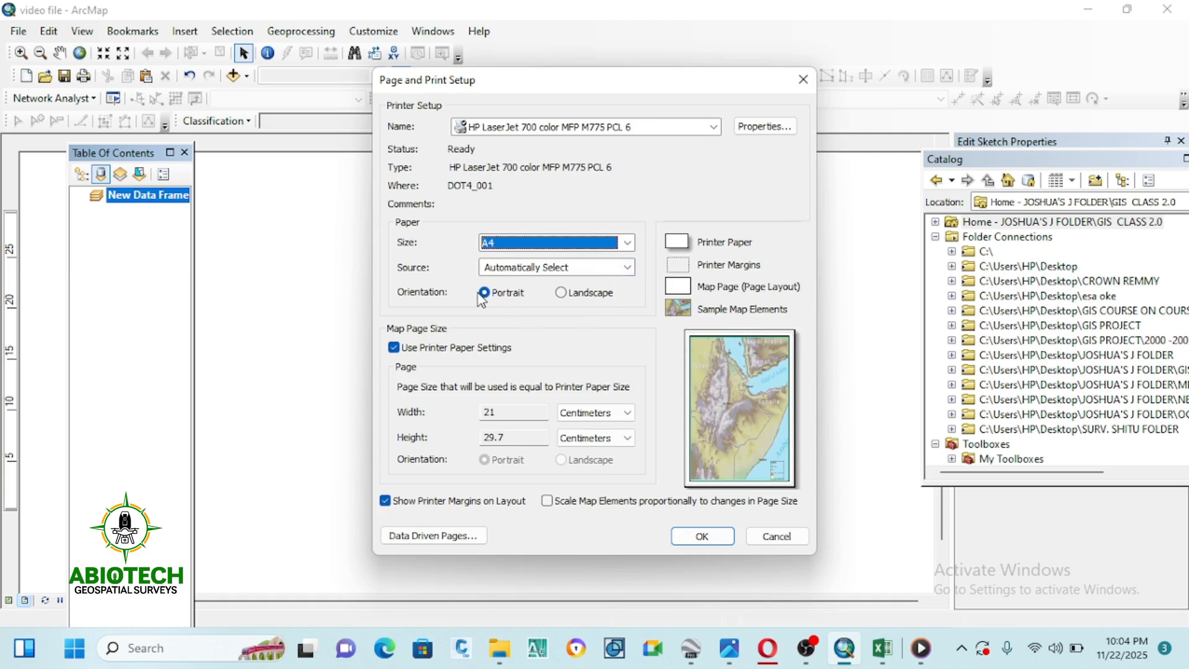
left_click(697, 538)
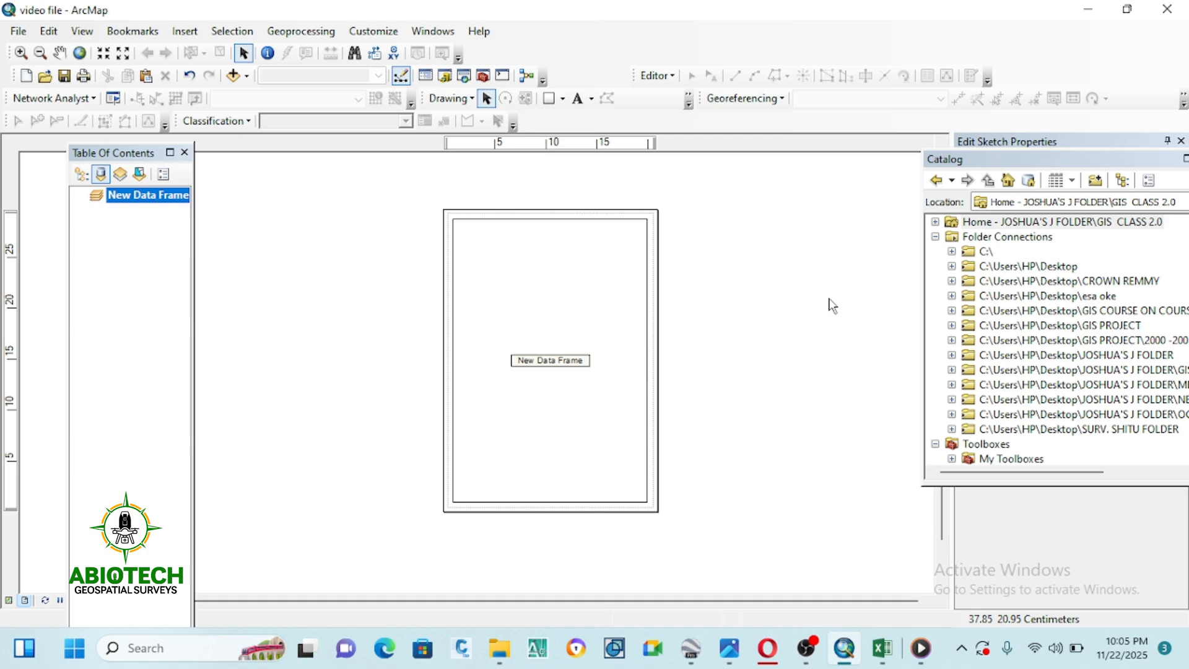
Connect the catalog to the Nigeria shapefile folder inside GIS CLASS 2.0\GIS 2.0 DATA.
right_click(989, 240)
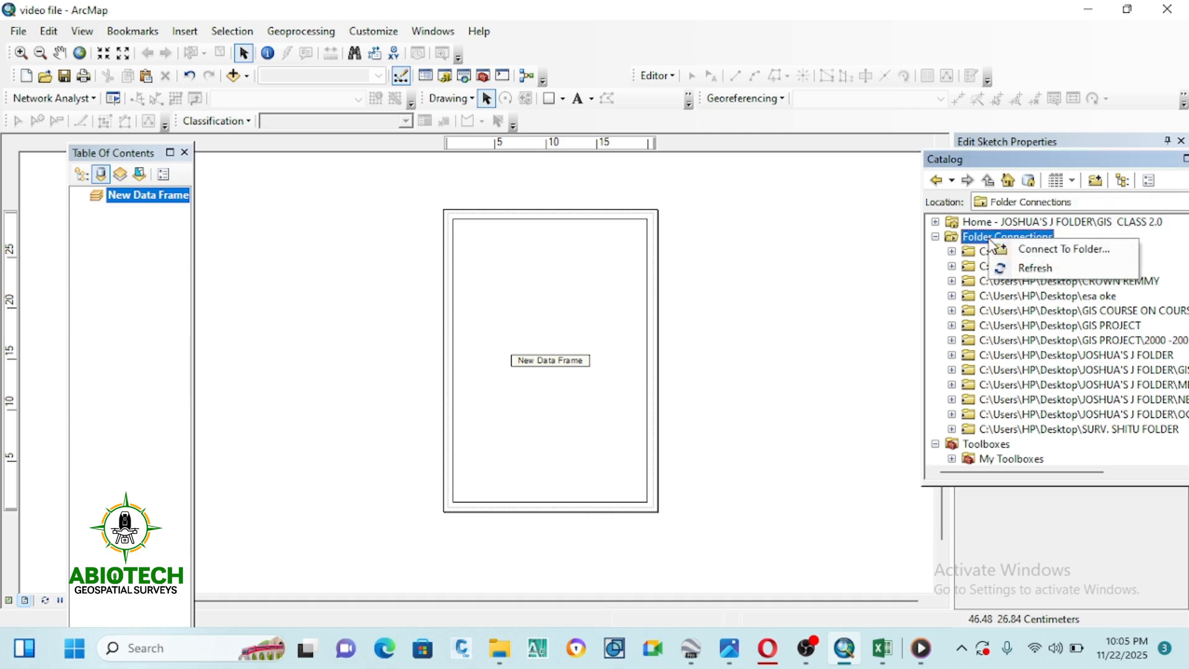
left_click(1019, 253)
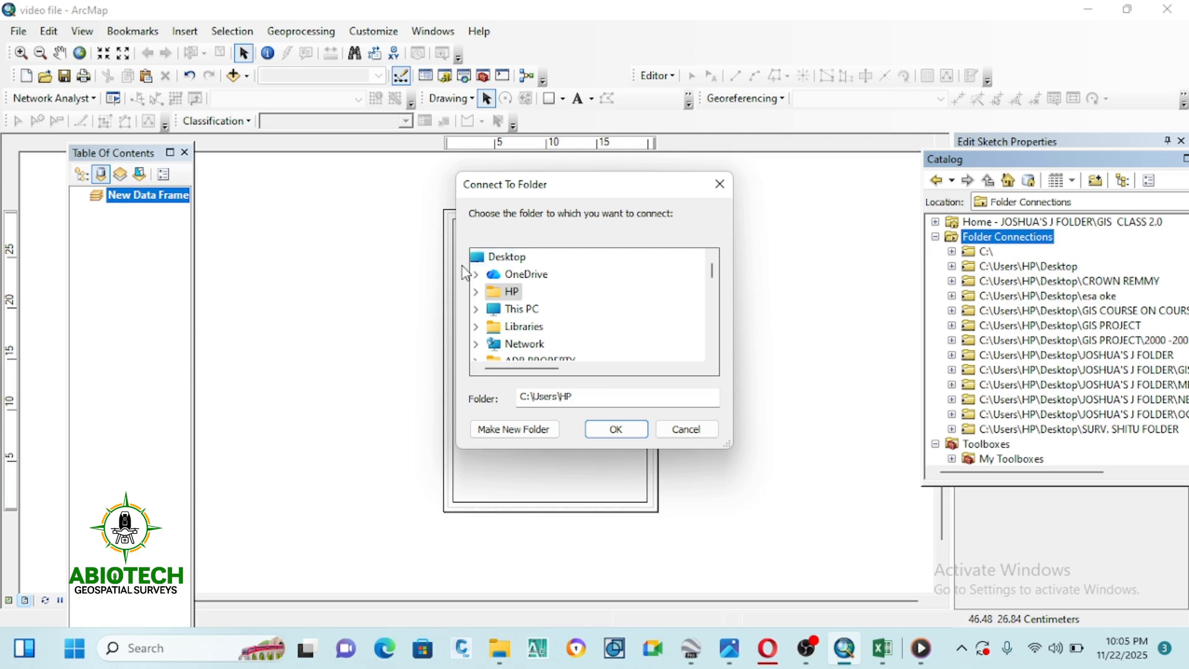
left_click(523, 263)
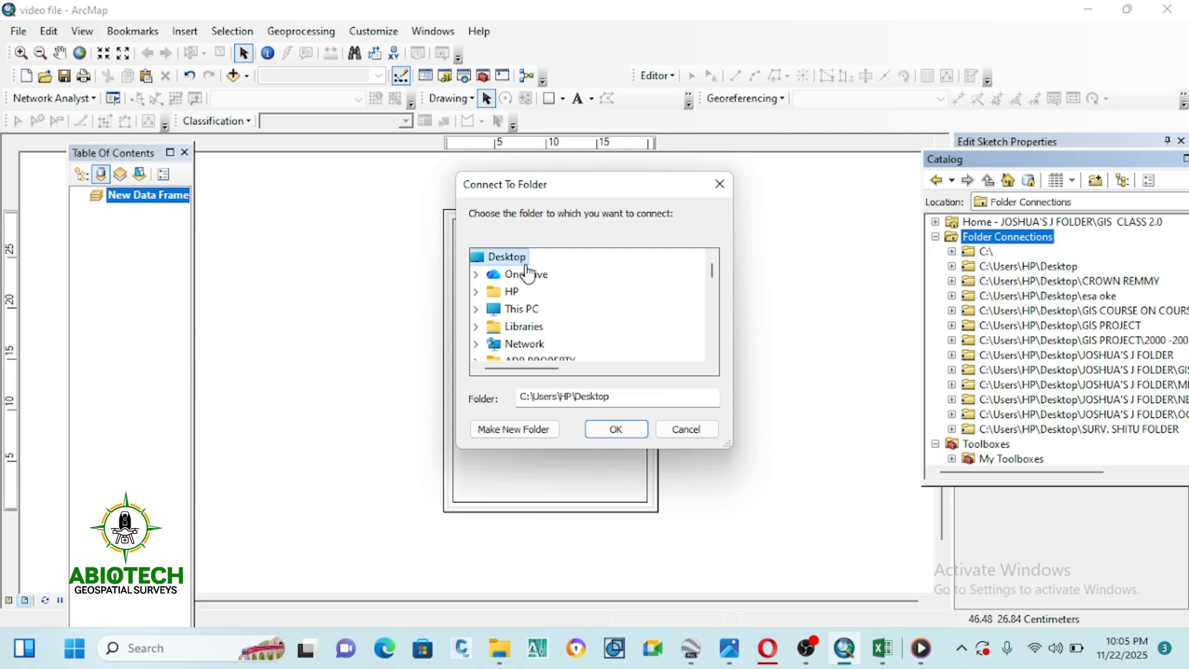
scroll(525, 270, "down", 3)
left_click(528, 344)
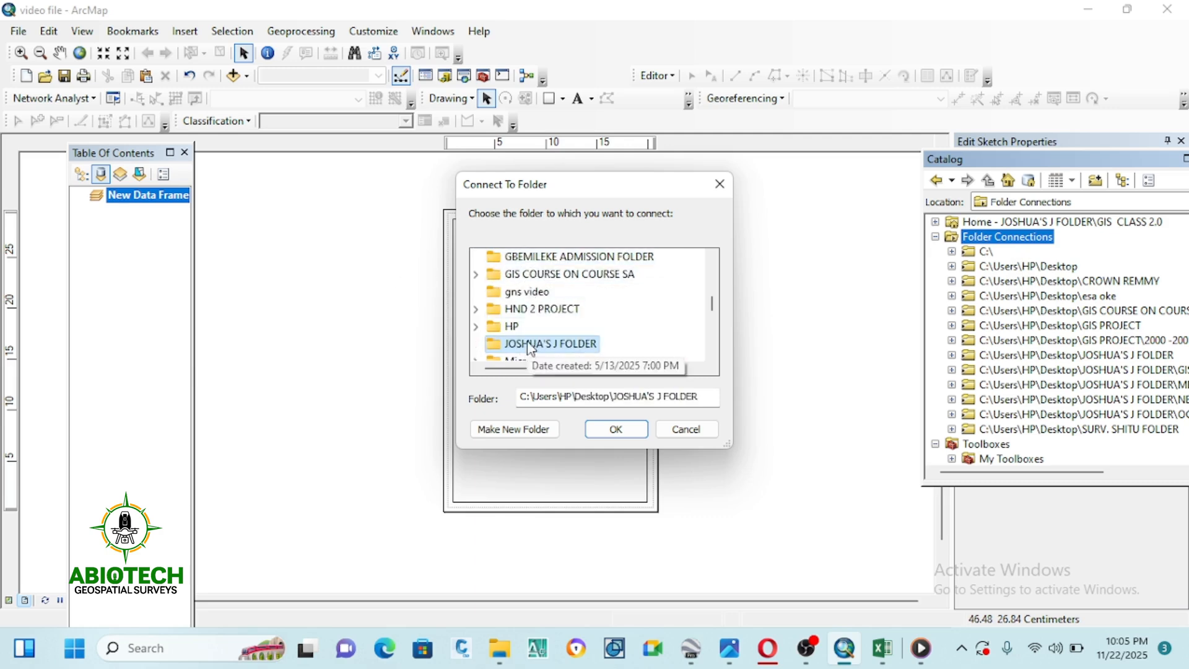
double_click(527, 345)
double_click(561, 293)
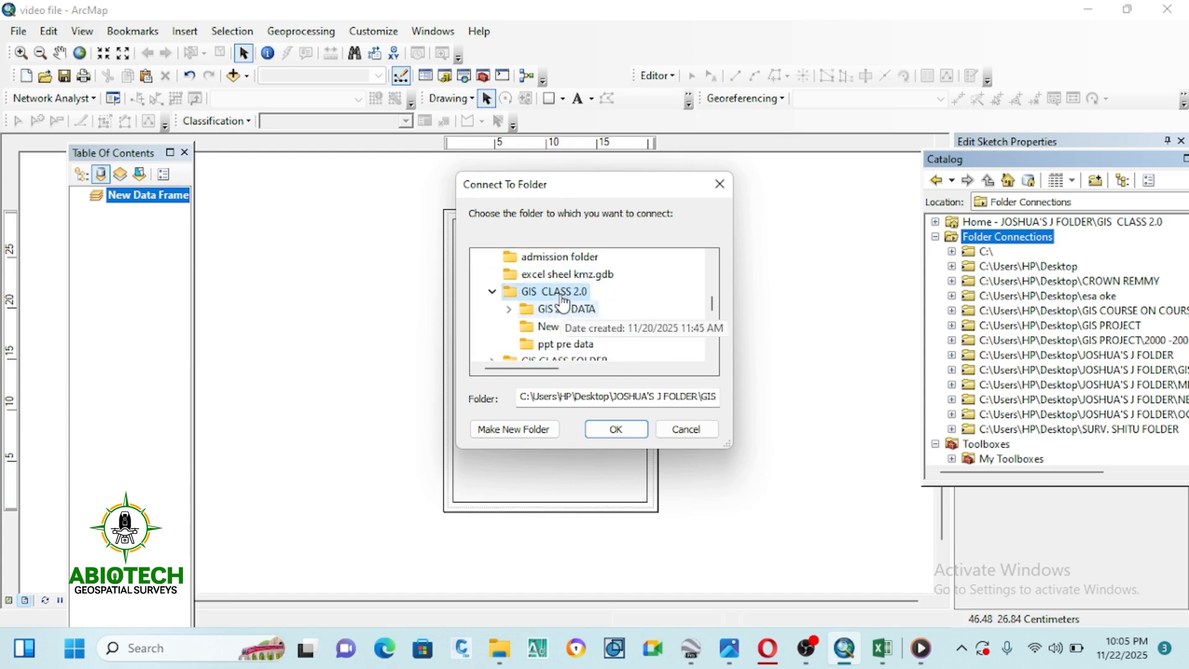
double_click(564, 311)
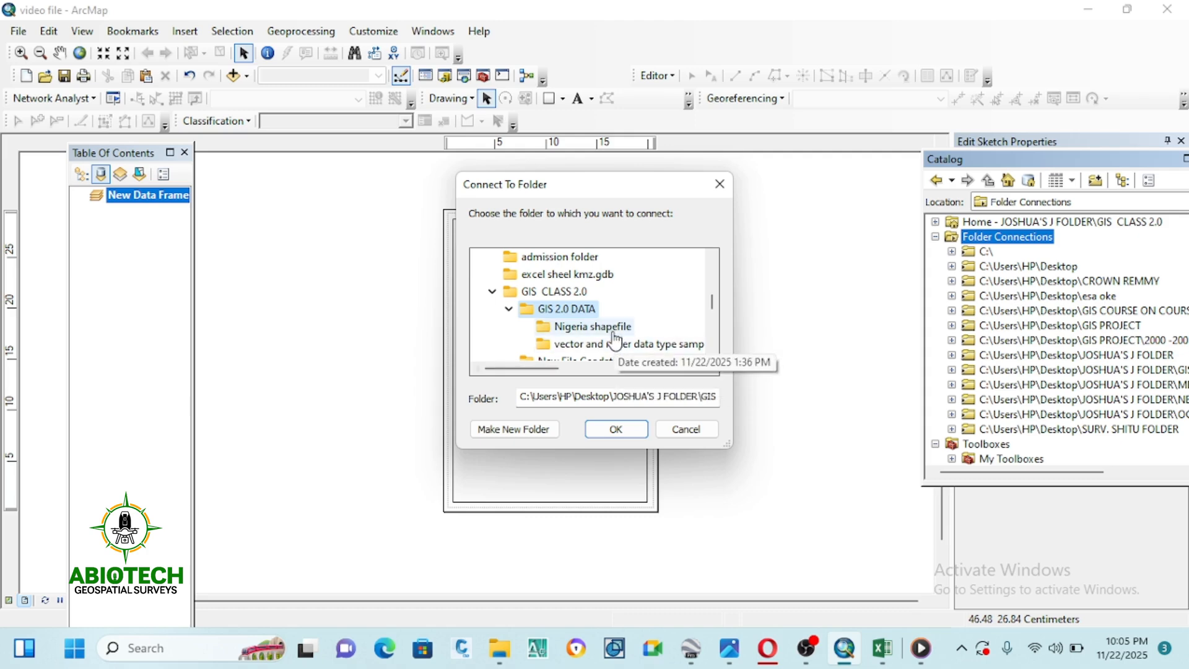
left_click(616, 429)
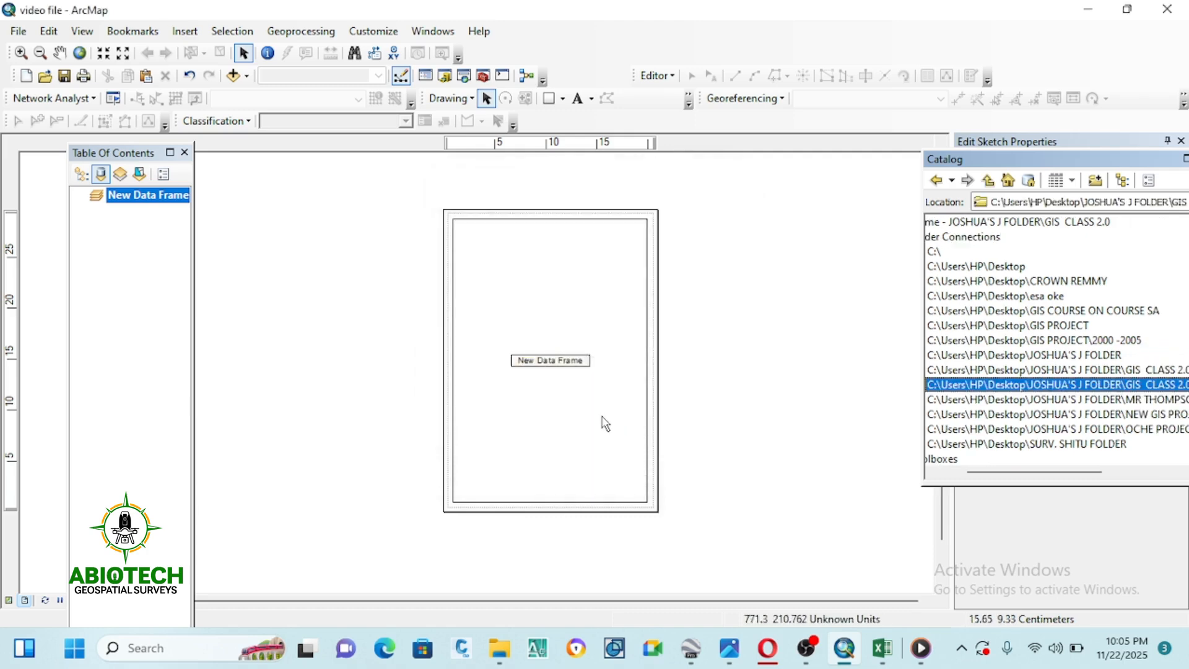
Expand the newly connected folder in the catalog to list its shapefiles and layer files.
left_click_drag(1056, 471, 900, 479)
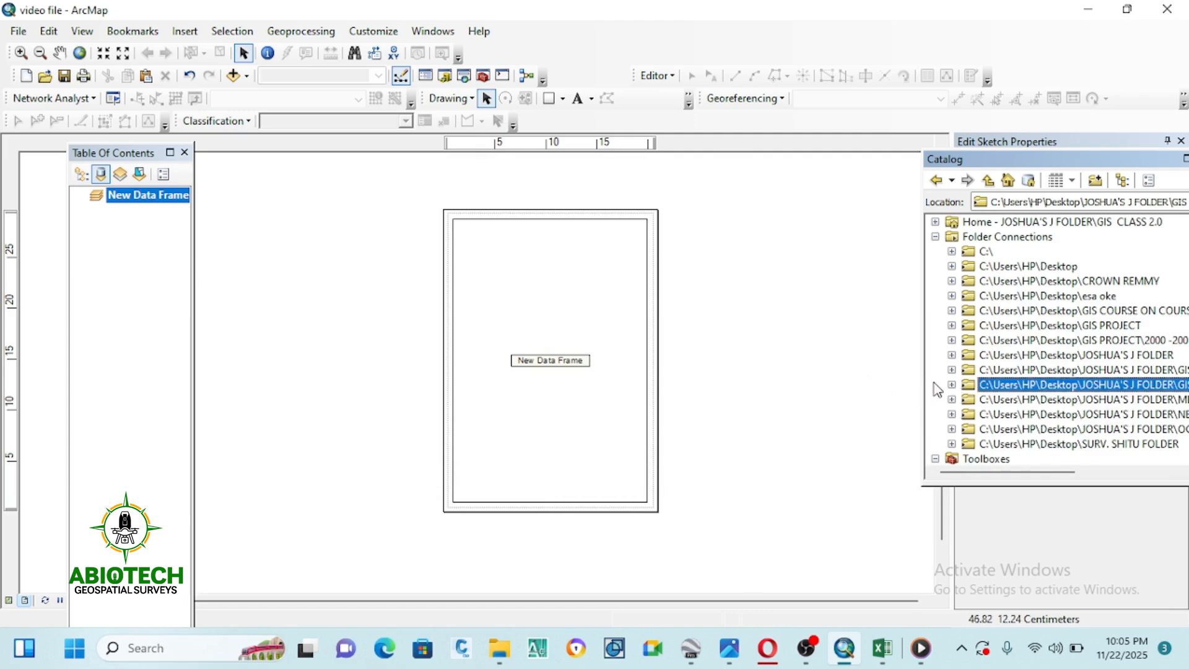
left_click(952, 384)
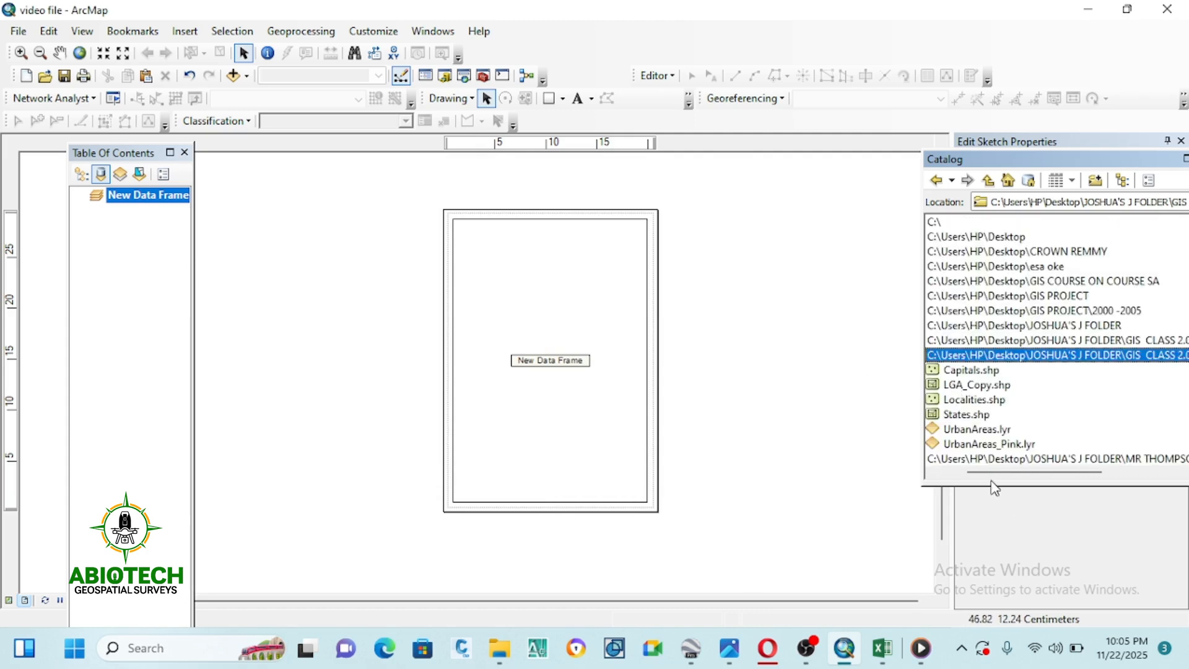
left_click_drag(991, 473, 923, 490)
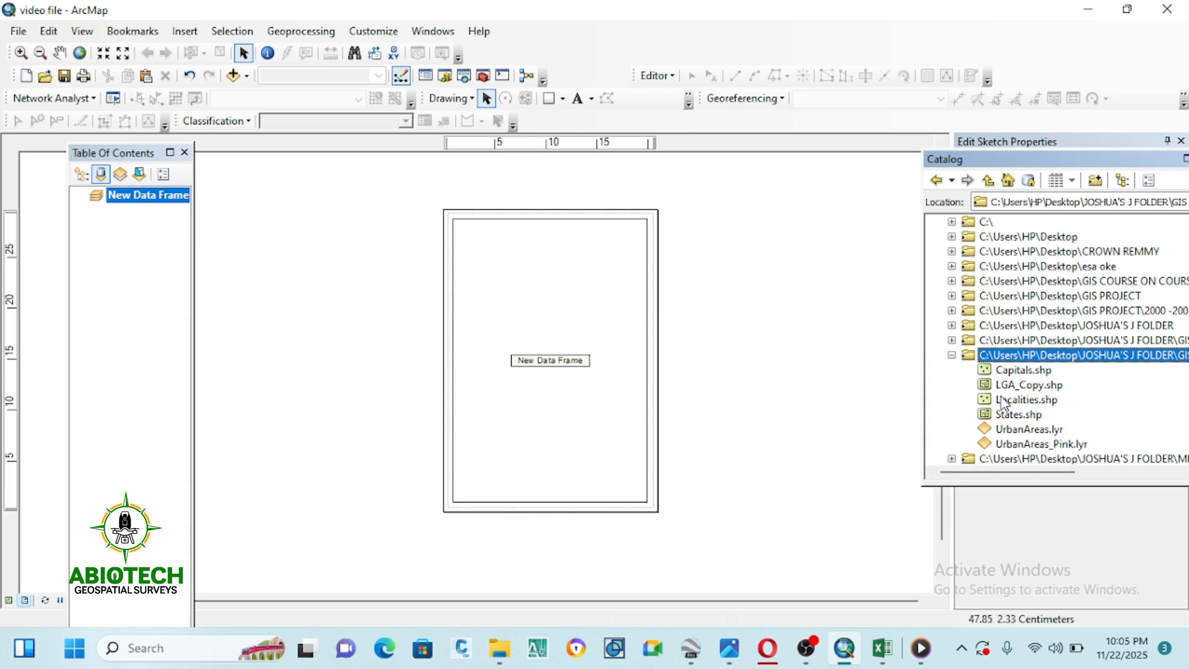
left_click(951, 355)
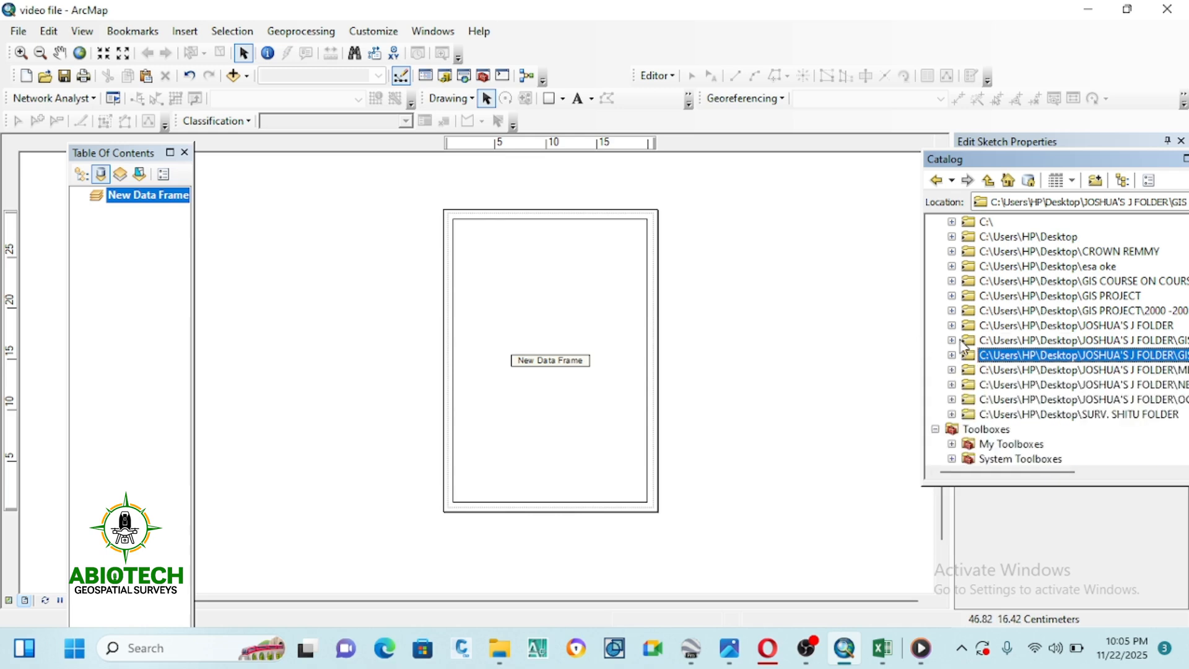
left_click(953, 356)
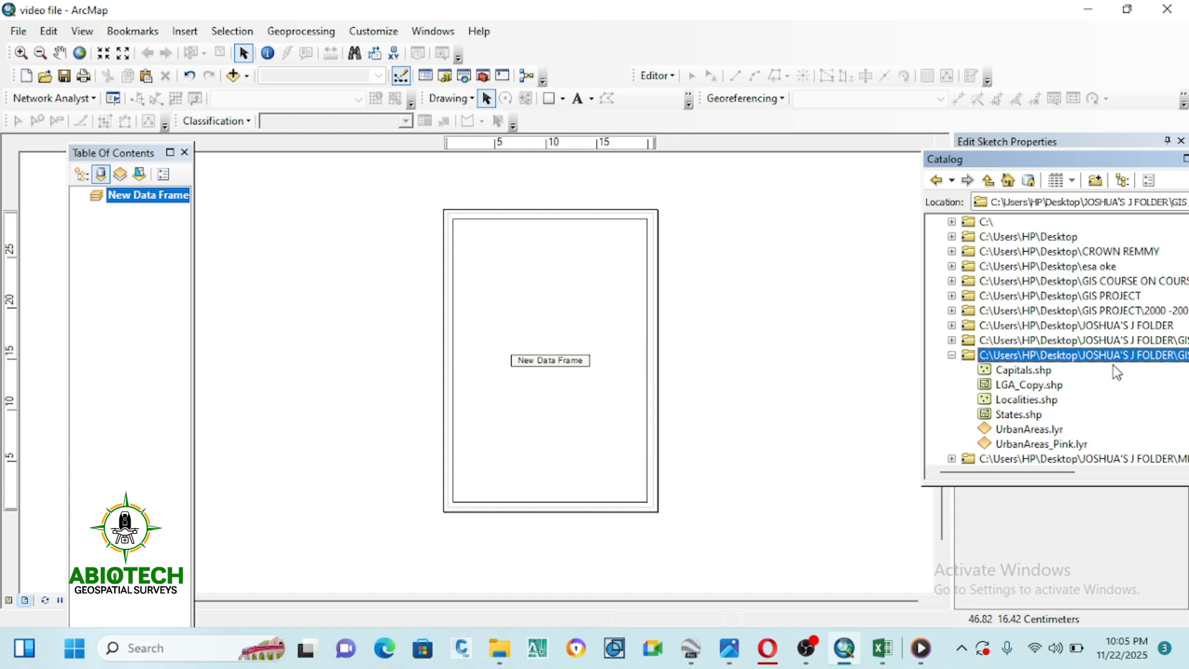
Shrink the data frame to the page's upper-left quarter, about 10 cm wide and 13 cm high.
left_click(540, 313)
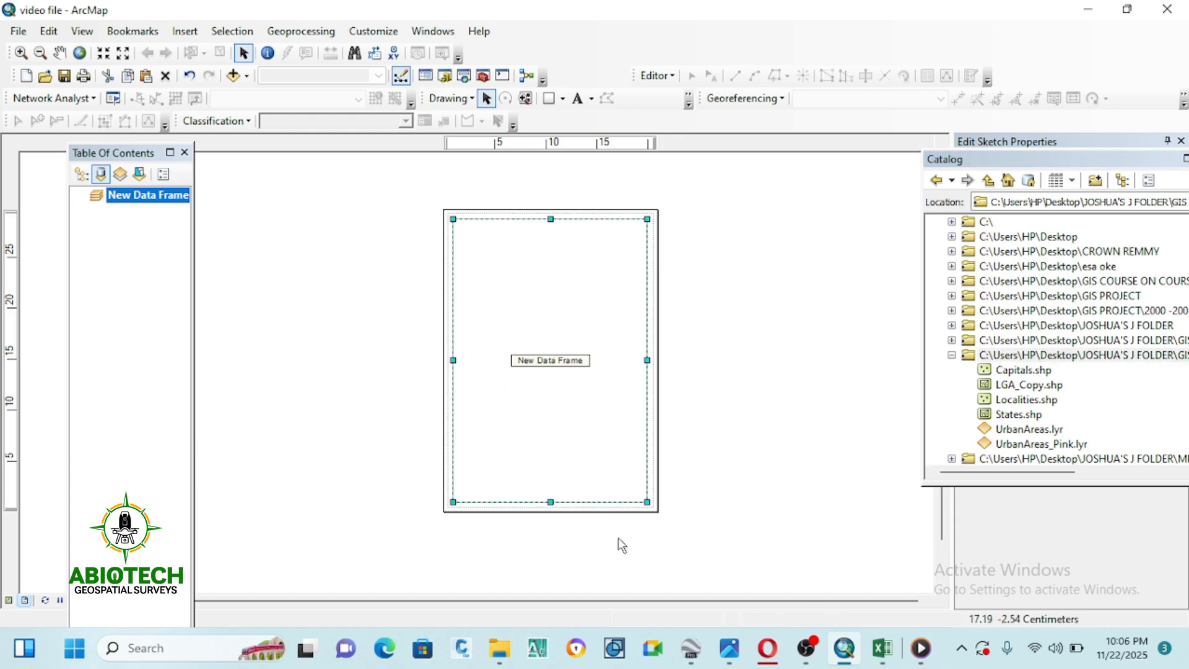
left_click_drag(644, 501, 555, 349)
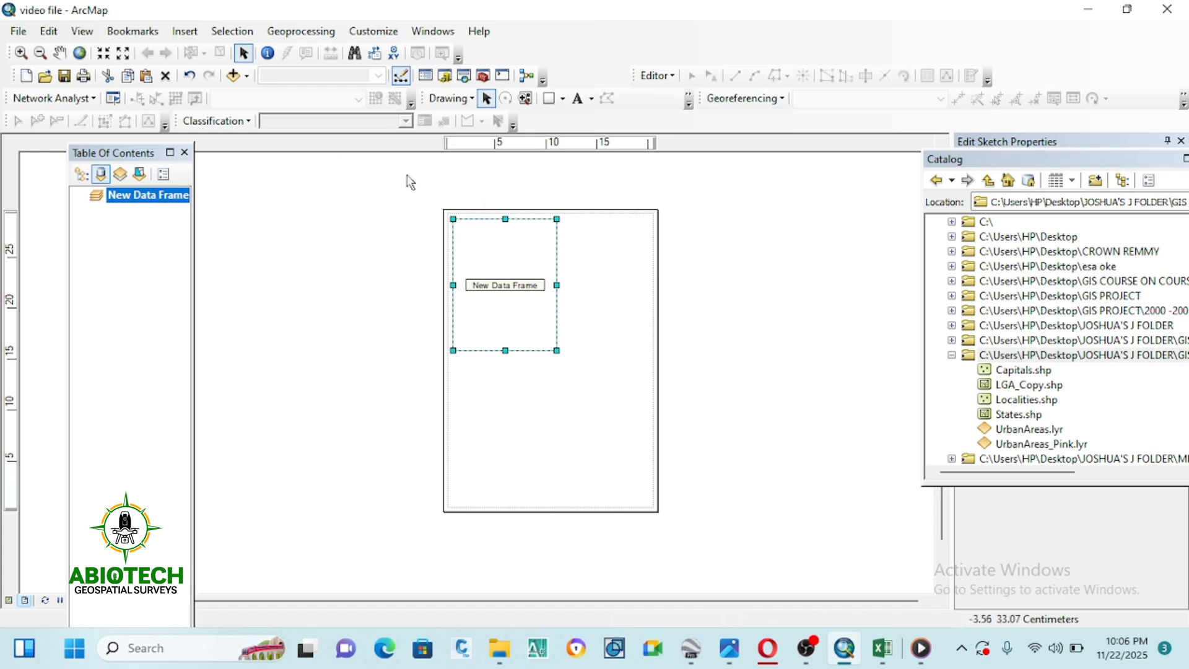
left_click(742, 292)
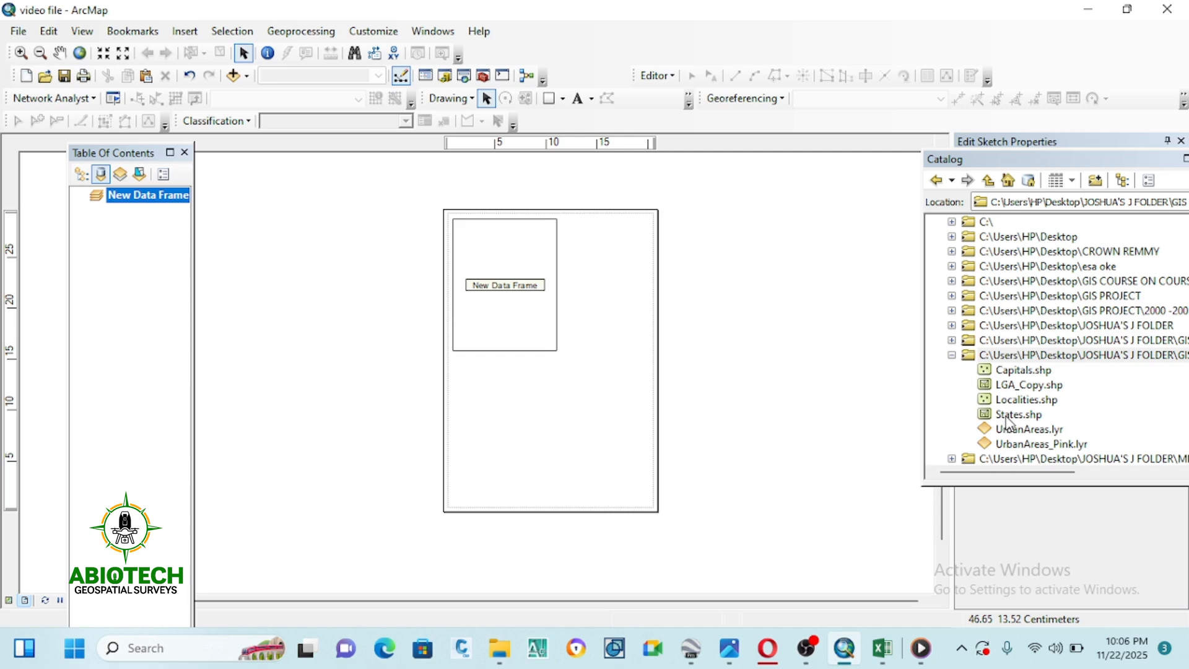
Add States.shp from the connected folder to the resized data frame on the layout.
mouse_move(1010, 415)
left_mouse_down()
mouse_move(838, 417)
mouse_move(457, 248)
mouse_move(503, 273)
left_mouse_up()
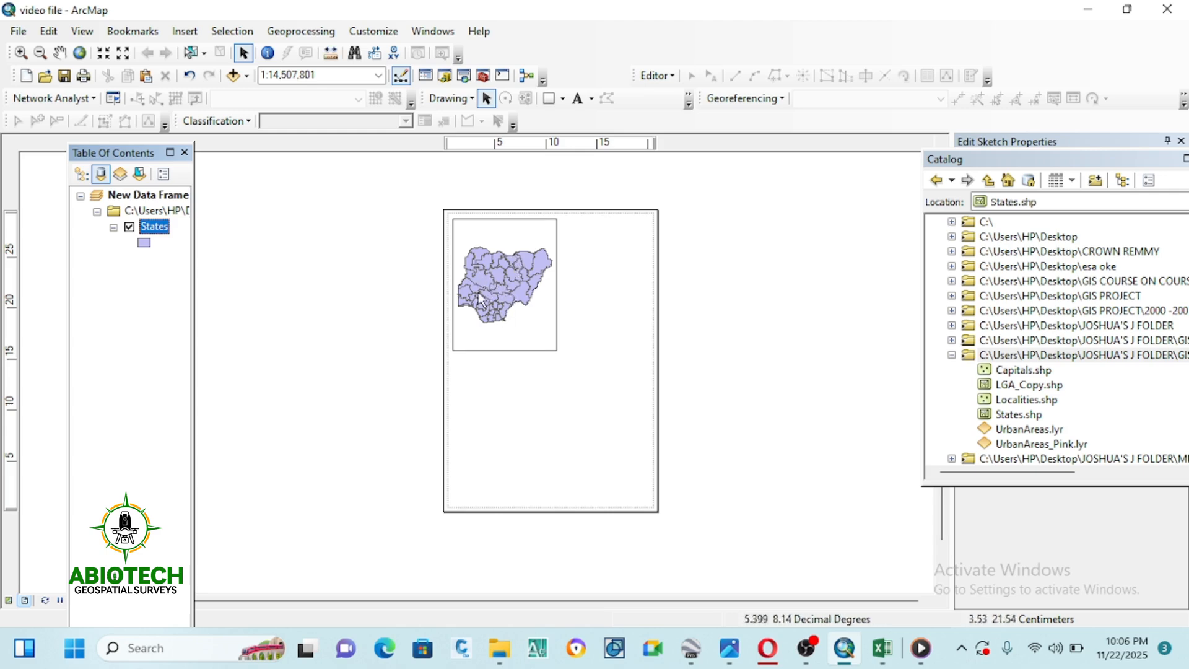
scroll(470, 265, "up", 3)
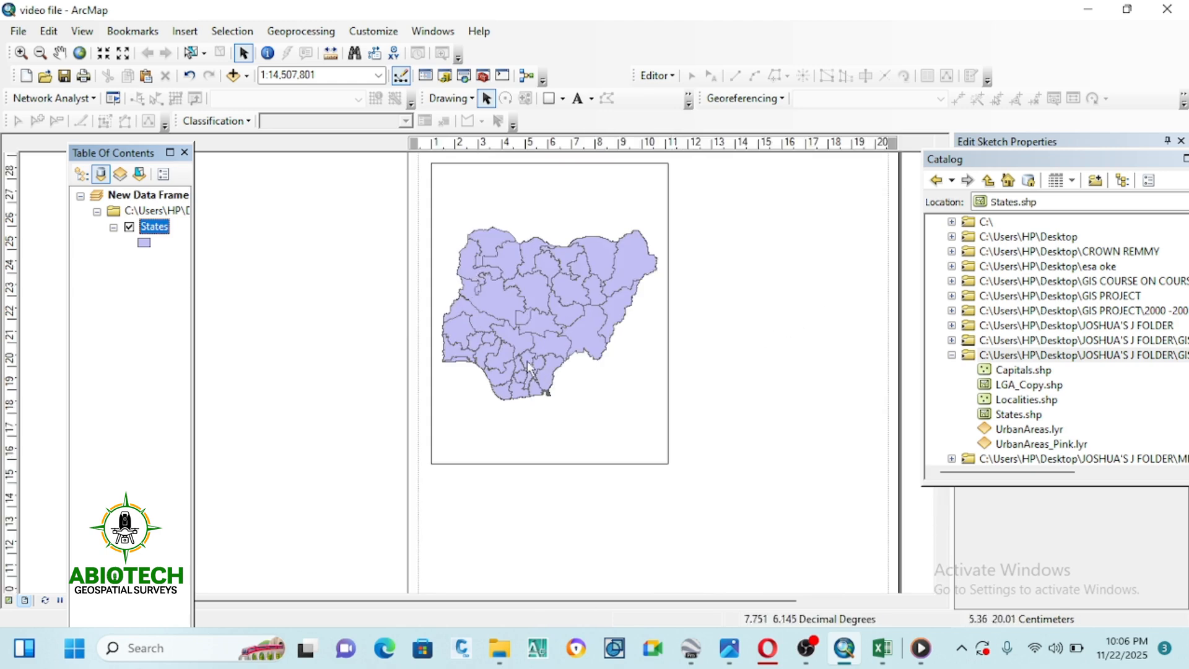
scroll(475, 263, "up", 1)
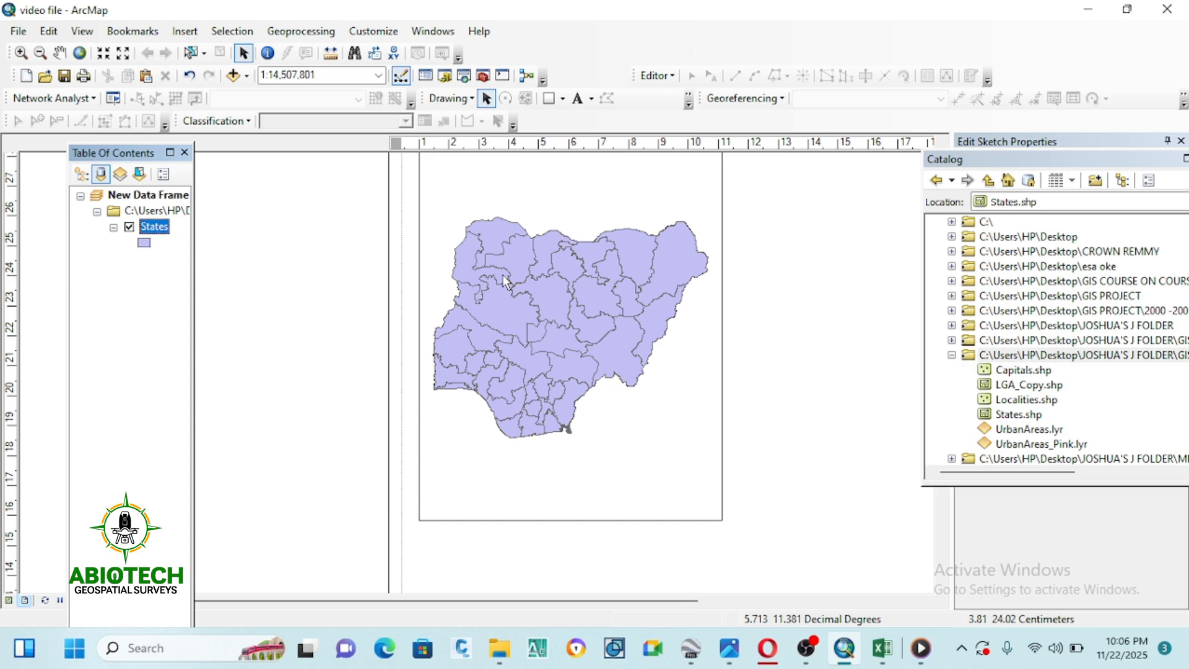
Label the features of the States layer with their state names.
right_click(150, 227)
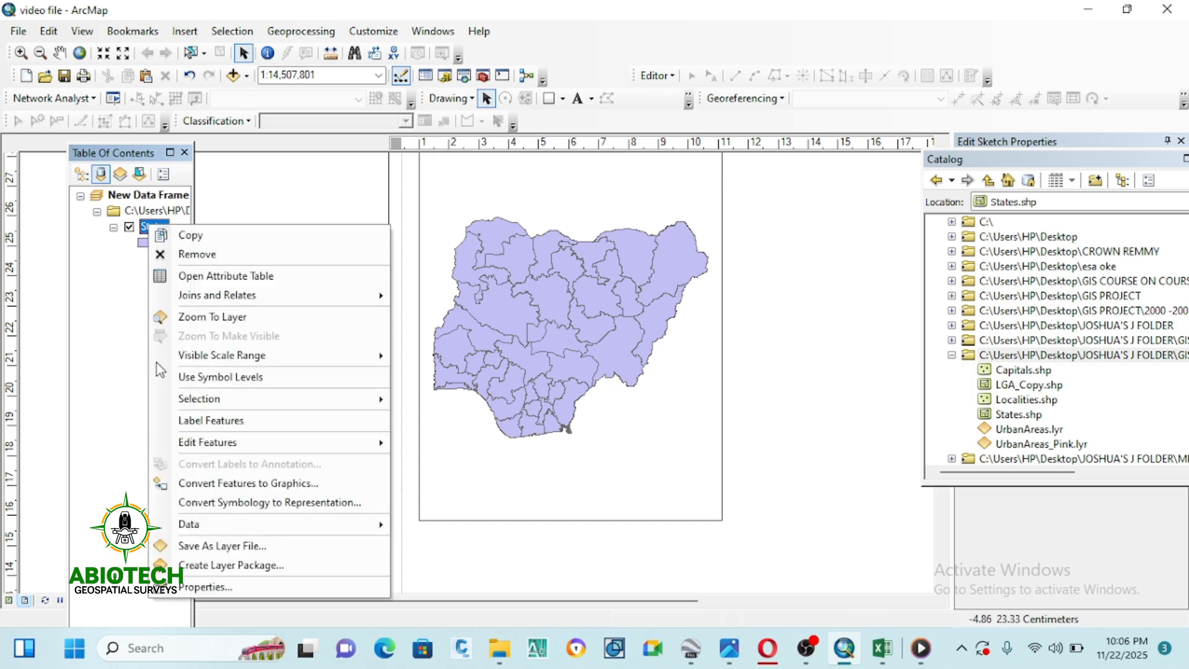
left_click(171, 421)
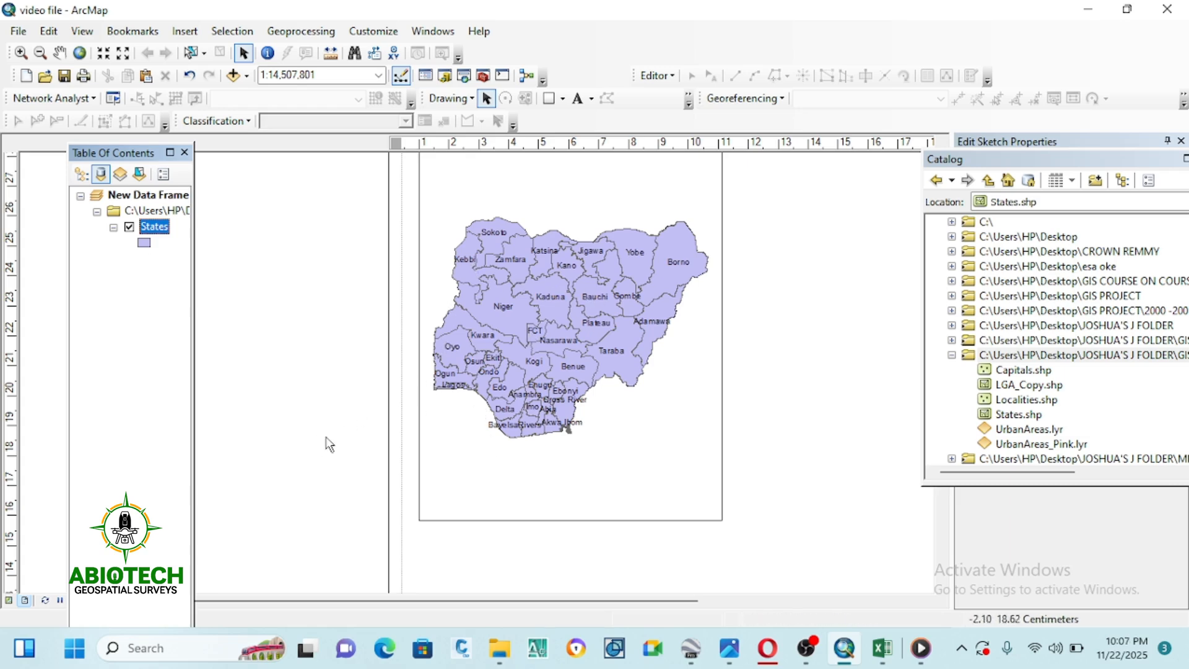
scroll(508, 296, "up", 2)
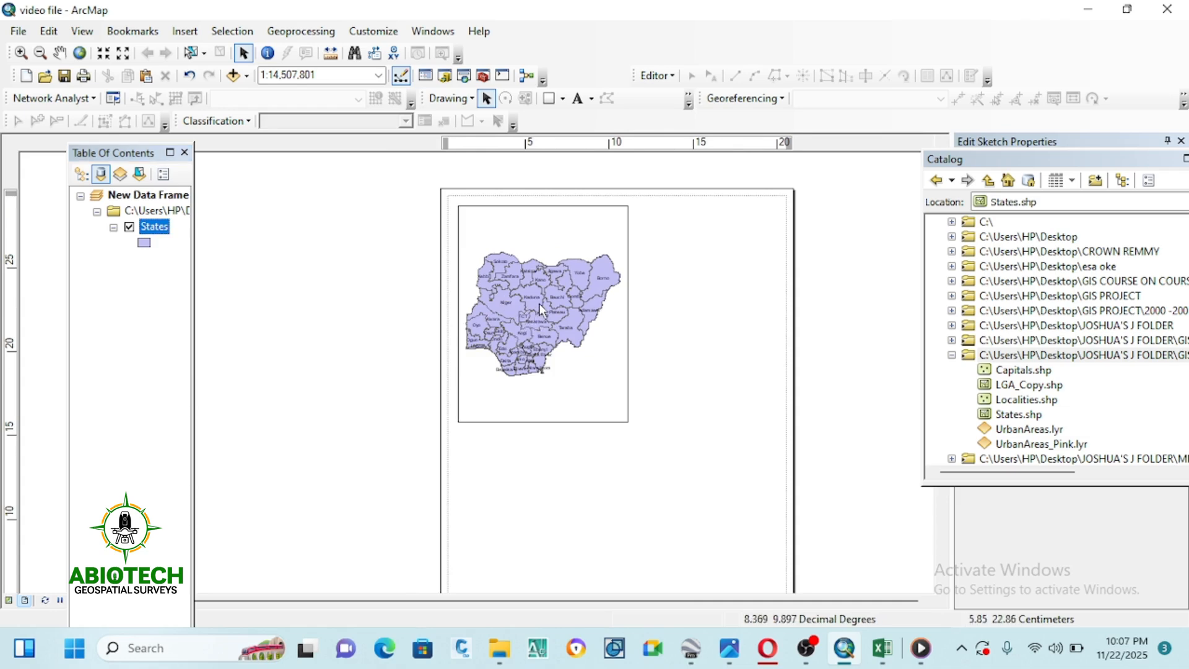
scroll(536, 305, "down", 2)
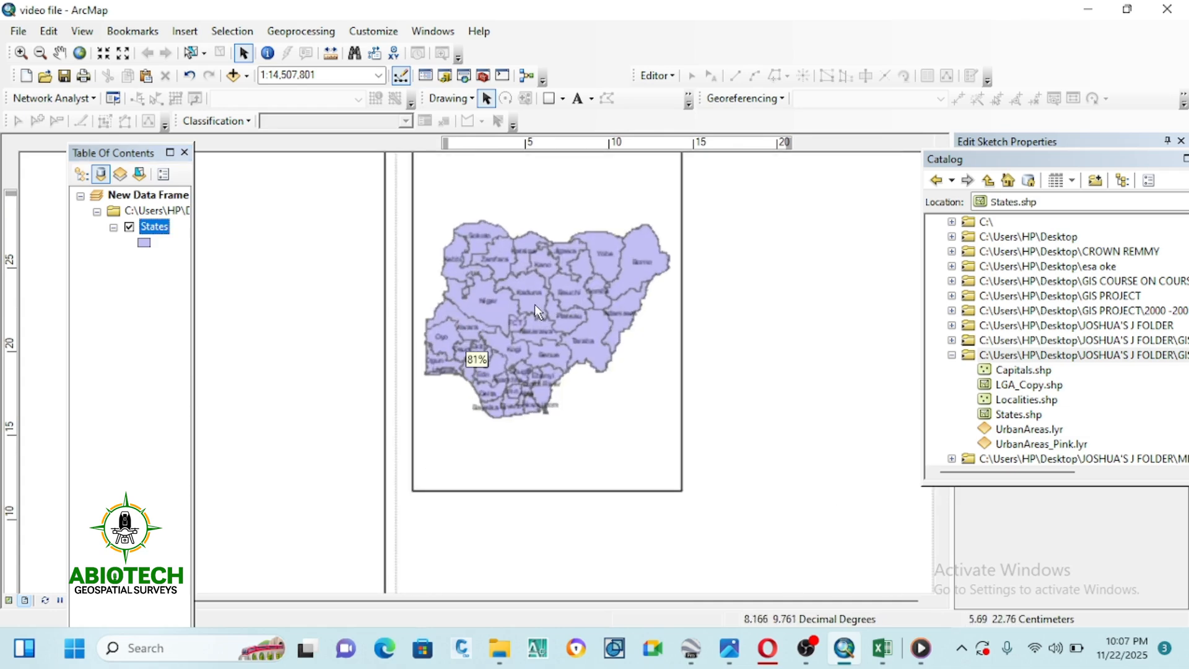
scroll(462, 350, "down", 2)
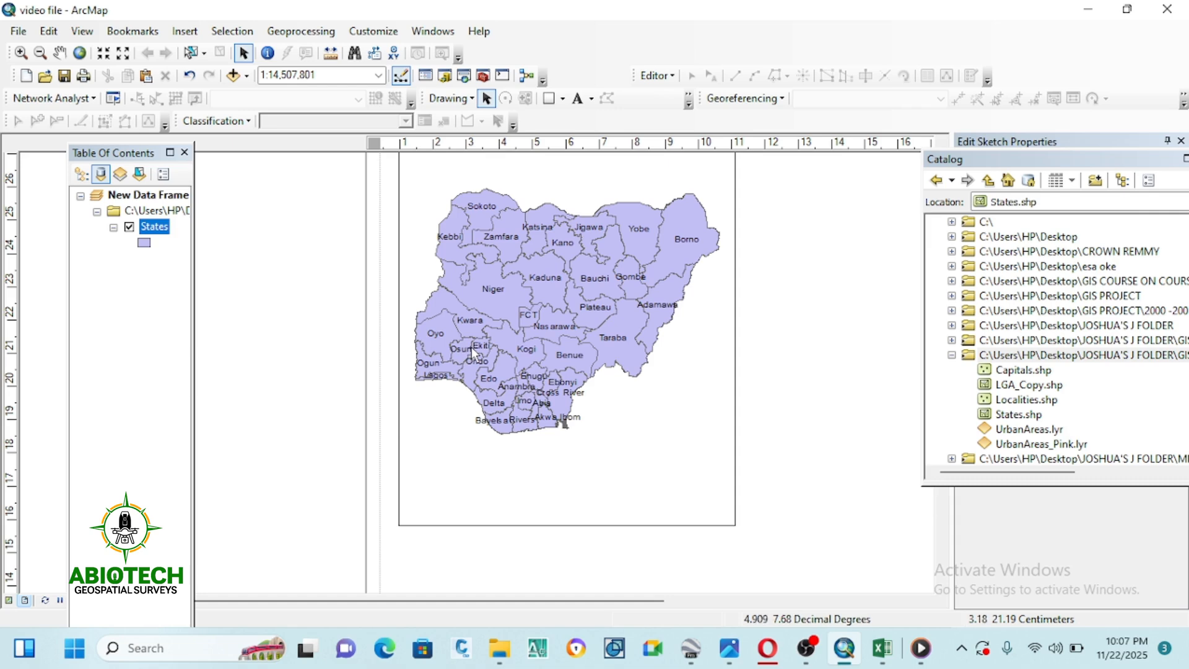
Select the Osun polygon directly on the map and clear that selection.
scroll(465, 356, "up", 3)
scroll(466, 357, "down", 8)
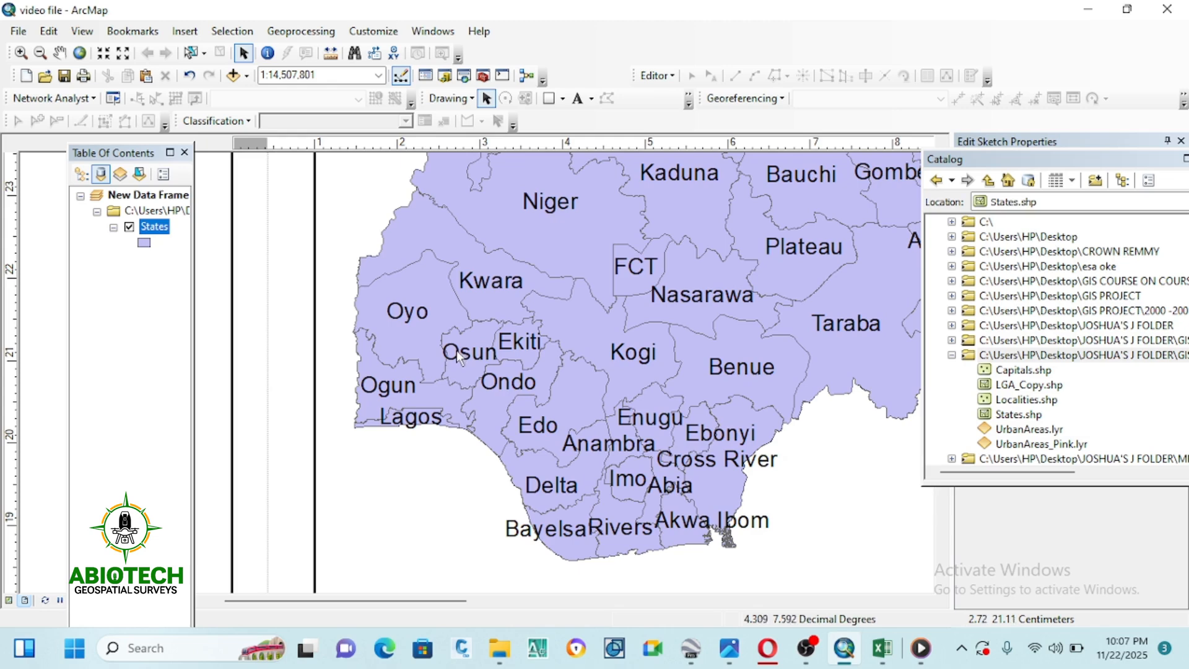
left_click(193, 56)
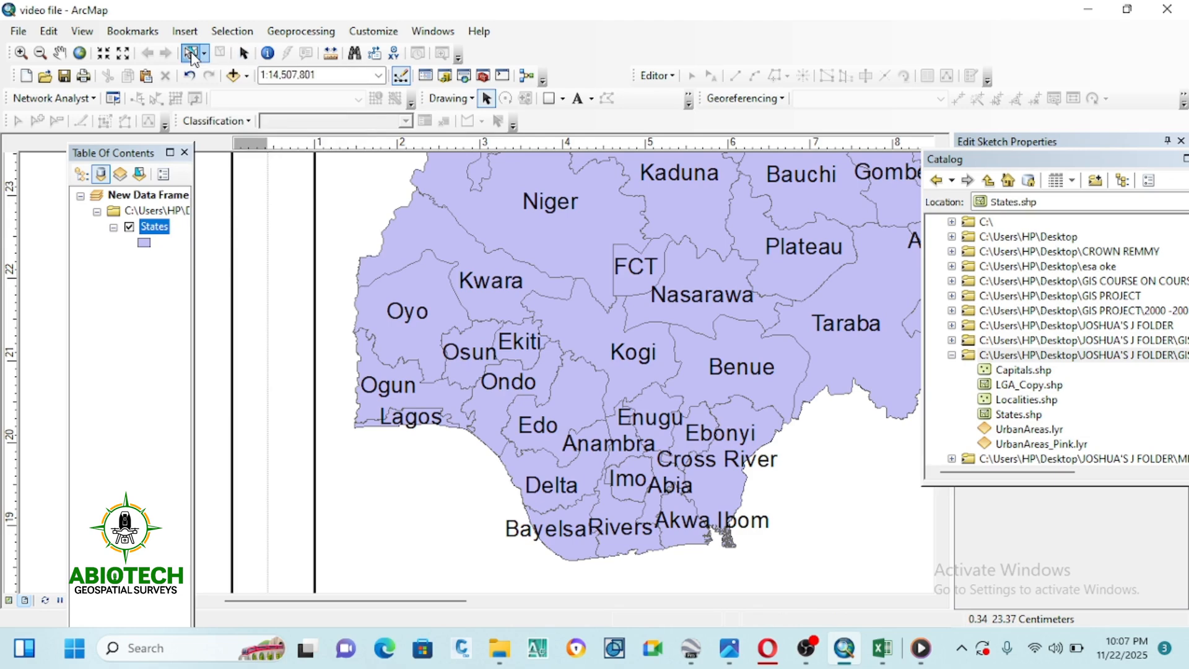
left_click(461, 355)
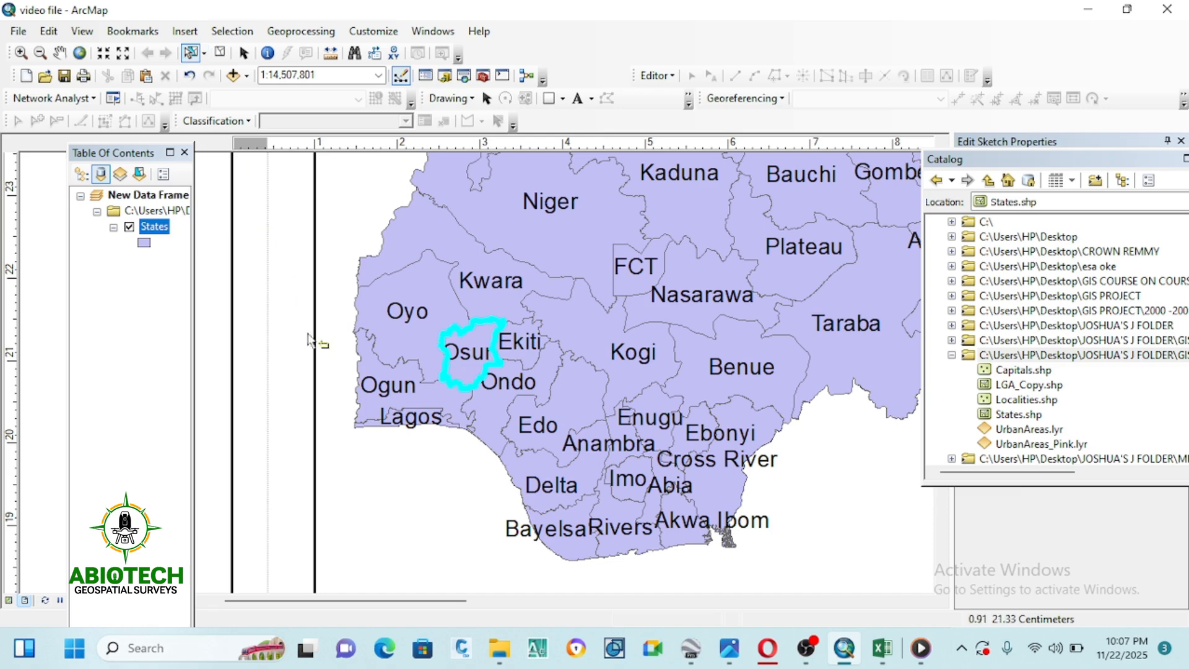
left_click(220, 52)
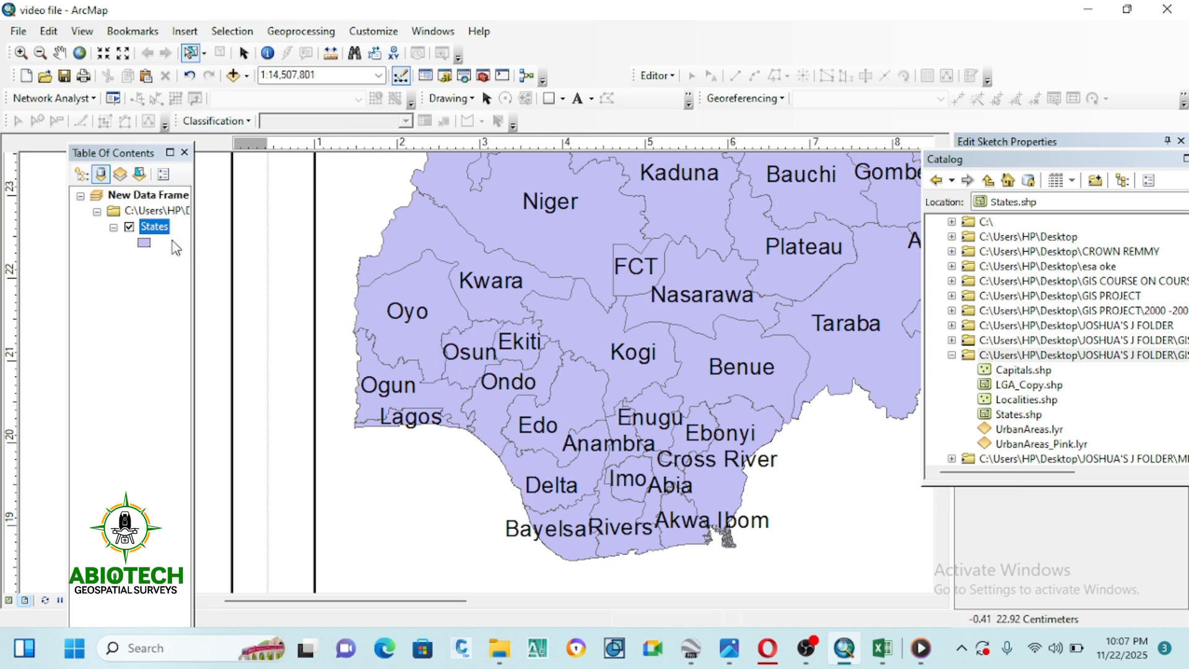
Select the Osun record in the States layer's attribute table and close the table.
right_click(153, 225)
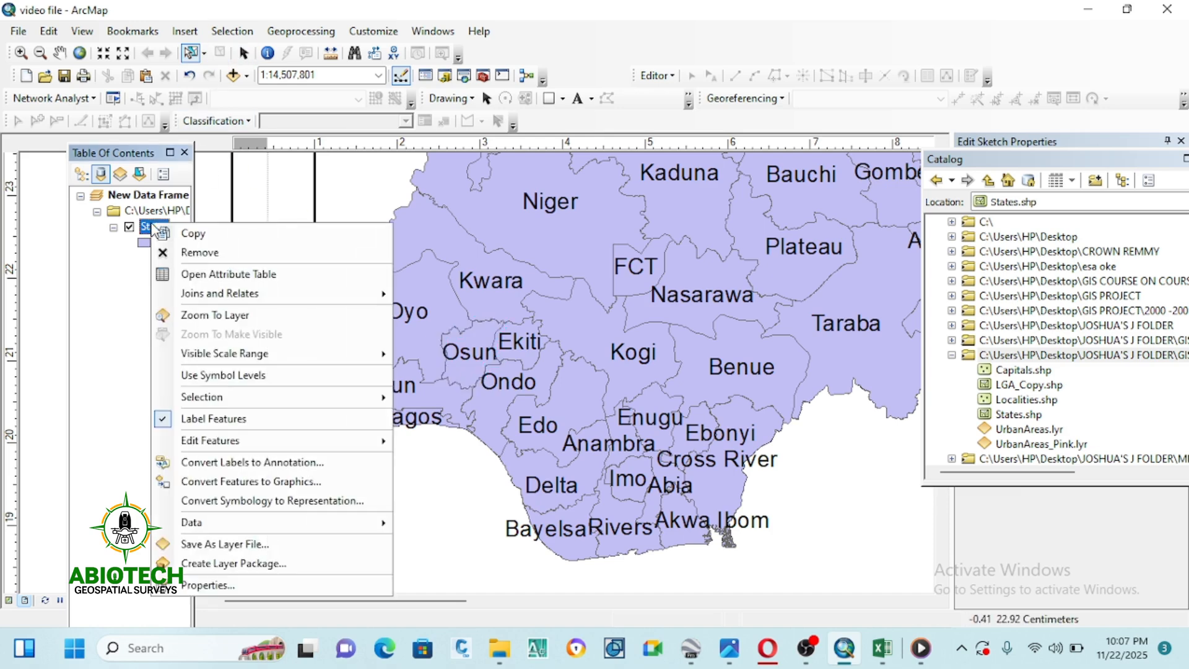
left_click(210, 277)
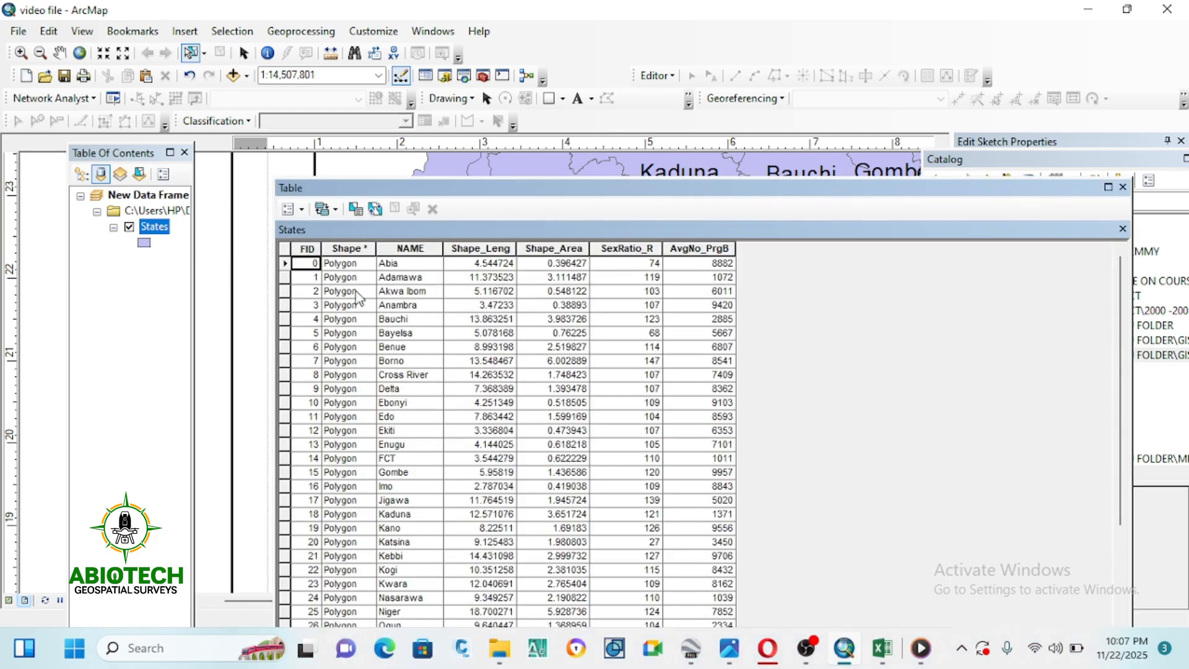
scroll(399, 489, "down", 1)
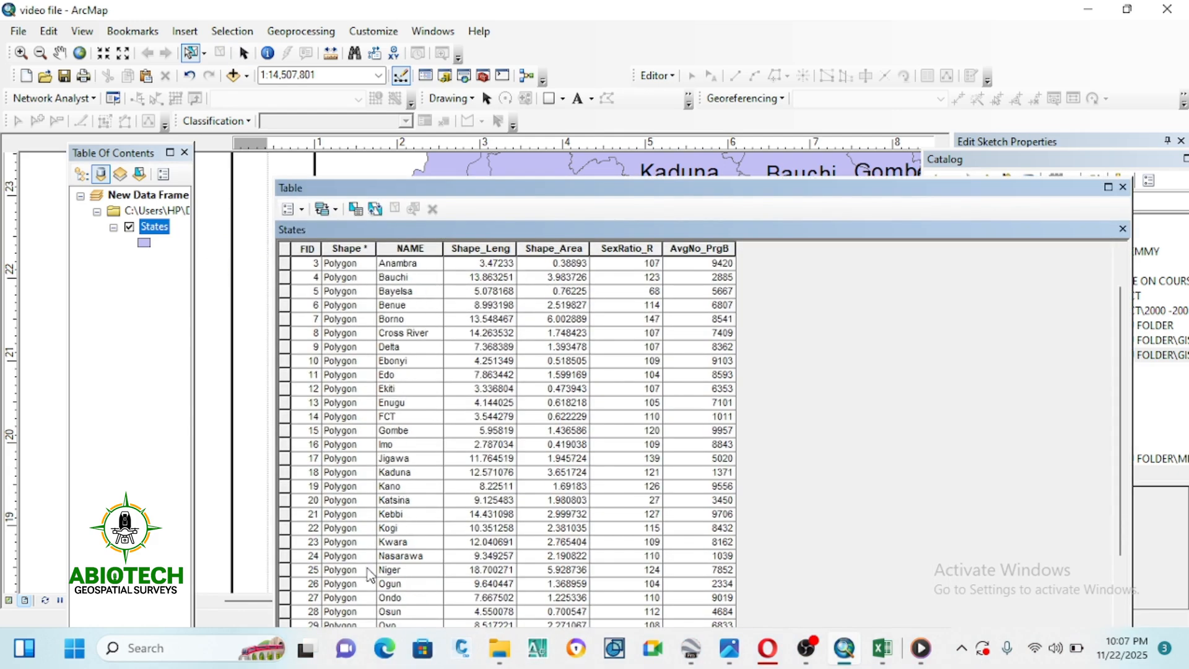
left_click(285, 612)
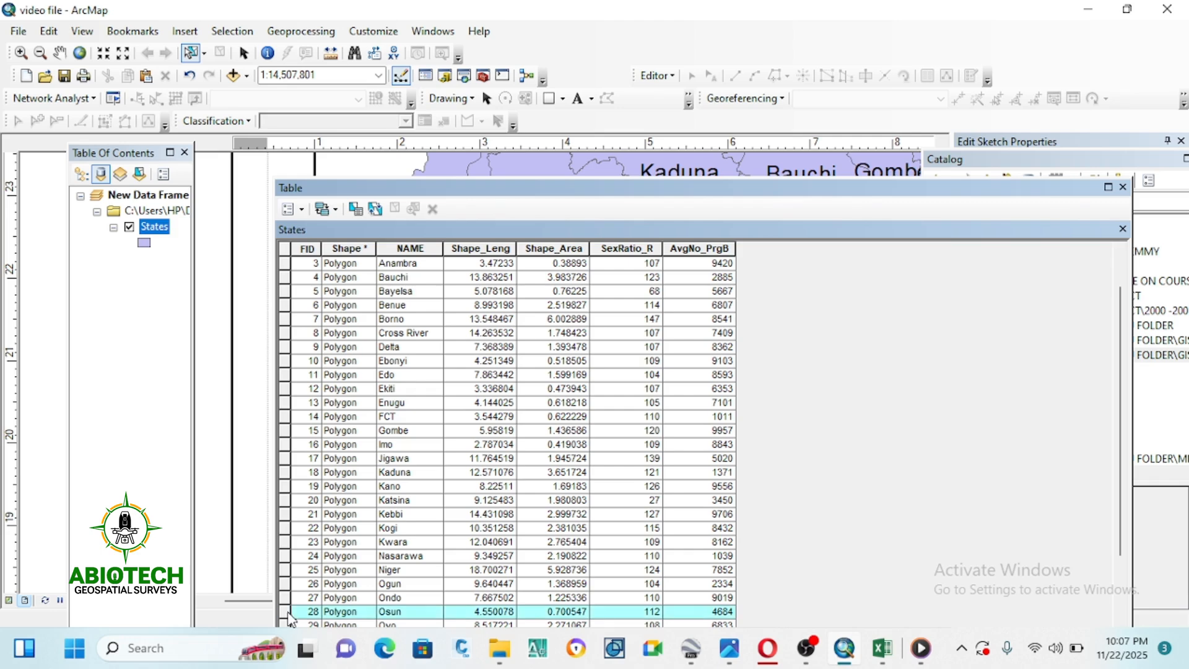
left_click(1121, 229)
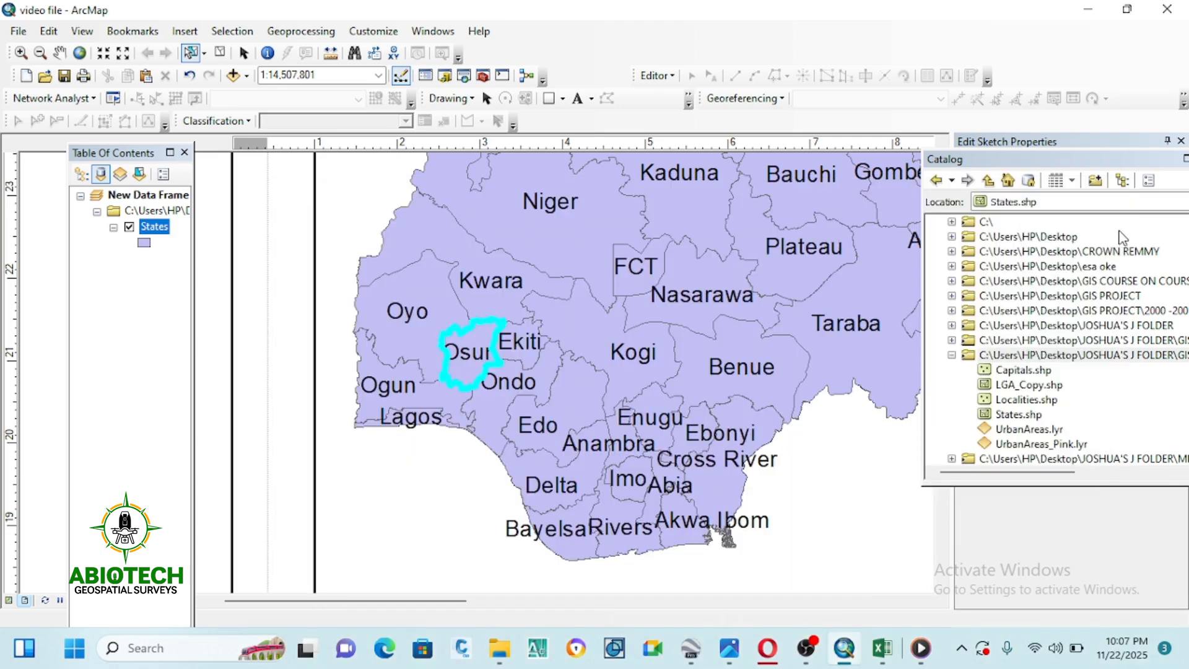
Set up an export of the selected Osun feature from States as shapefile osun_state.shp, declining to replace the existing file.
scroll(504, 360, "down", 3)
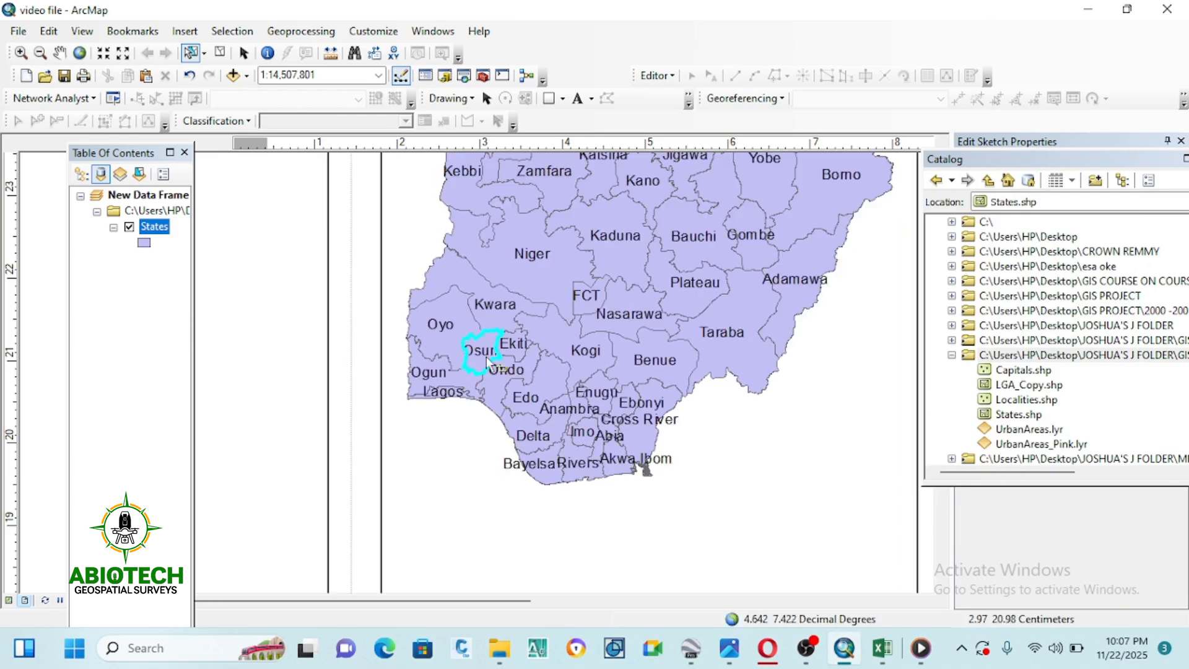
right_click(160, 229)
mouse_move(232, 531)
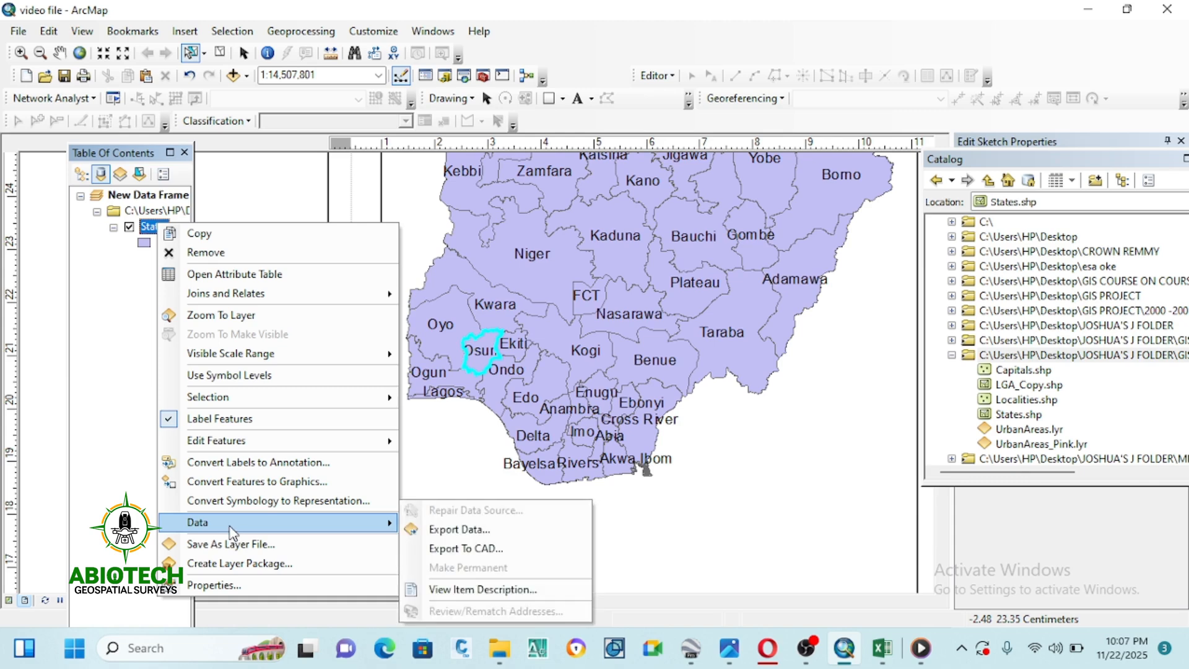
left_click(454, 531)
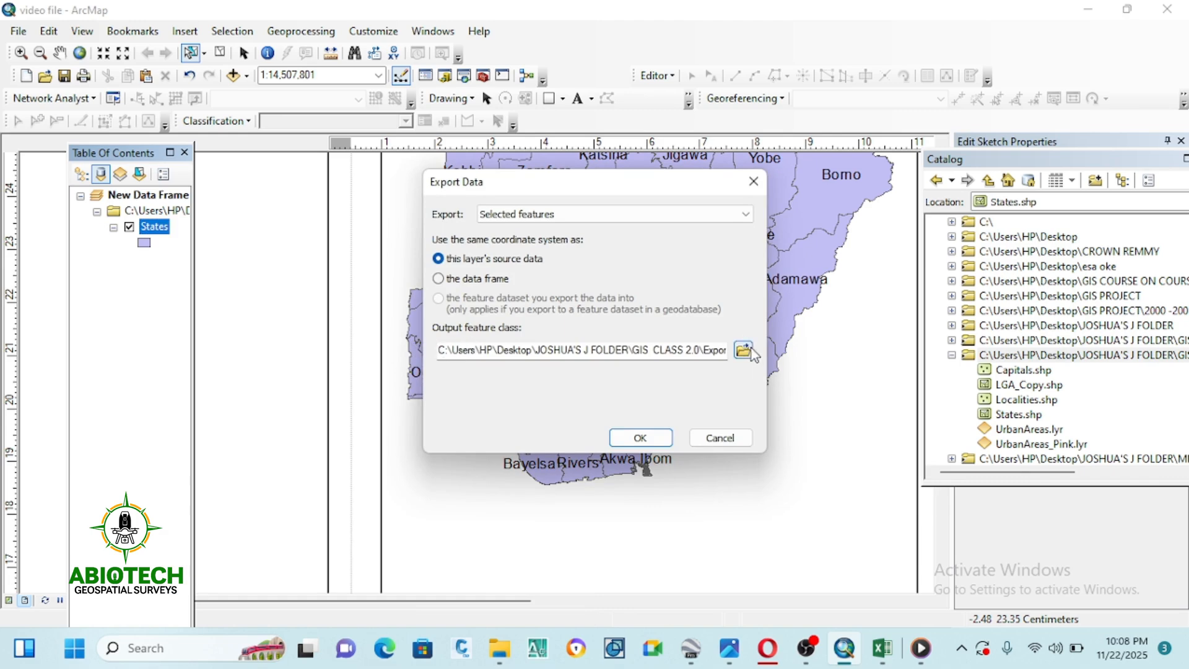
left_click(743, 351)
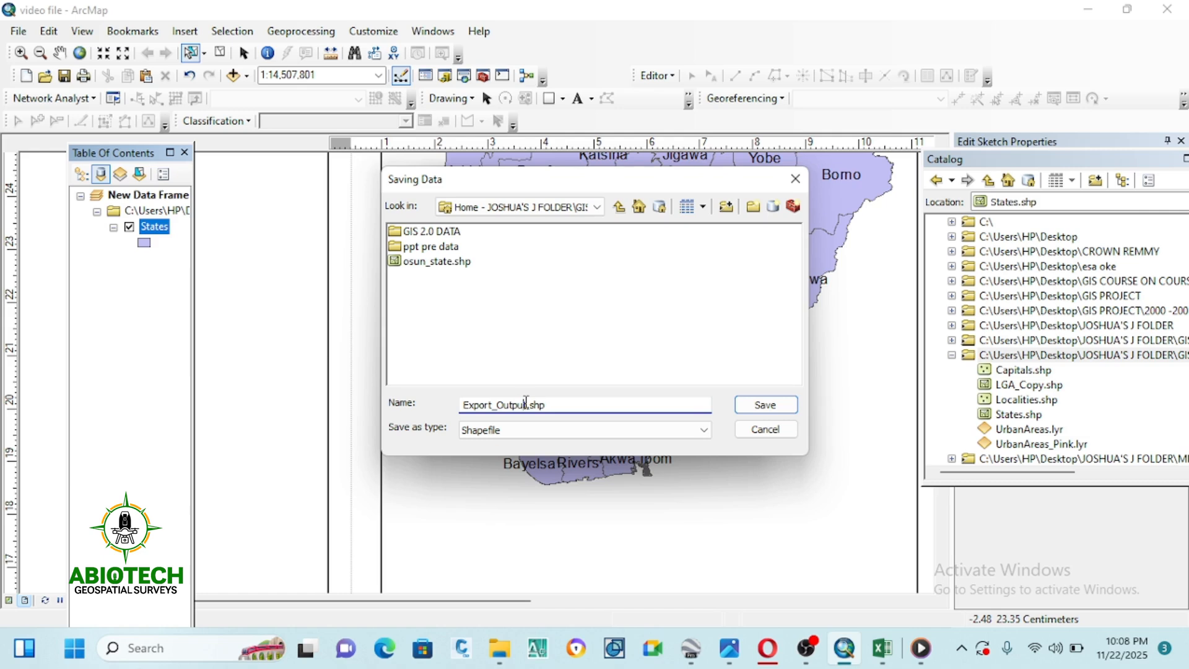
left_click_drag(525, 403, 447, 407)
key("shift+End")
type("osu")
left_click(681, 431)
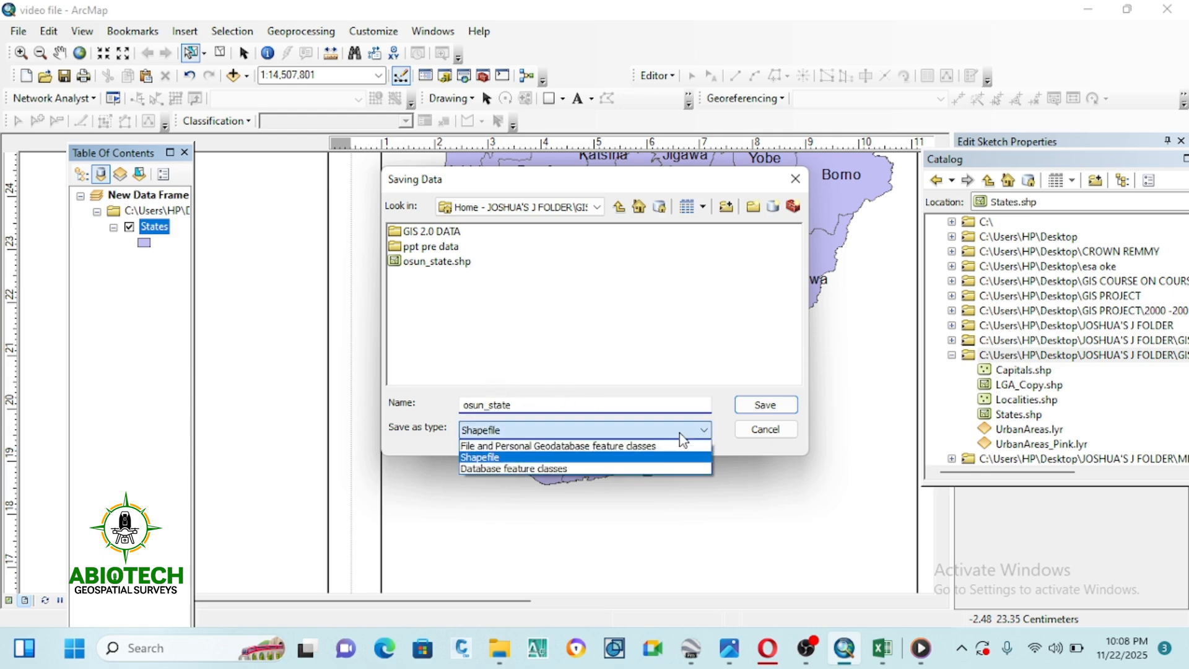
left_click(489, 457)
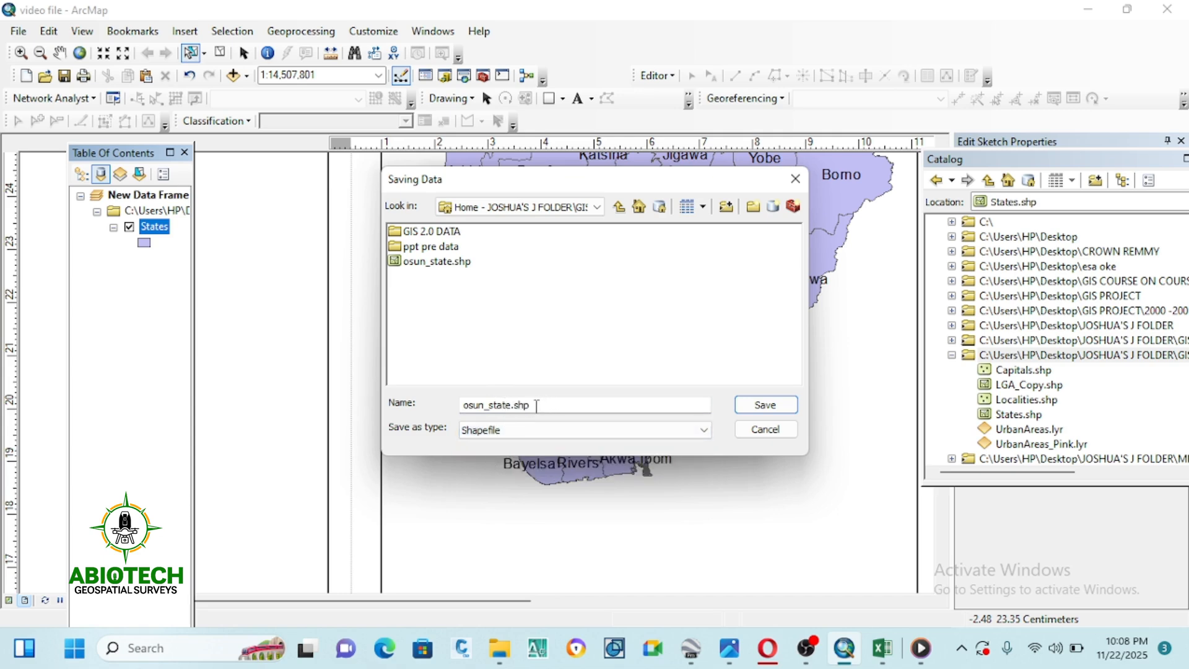
left_click(765, 404)
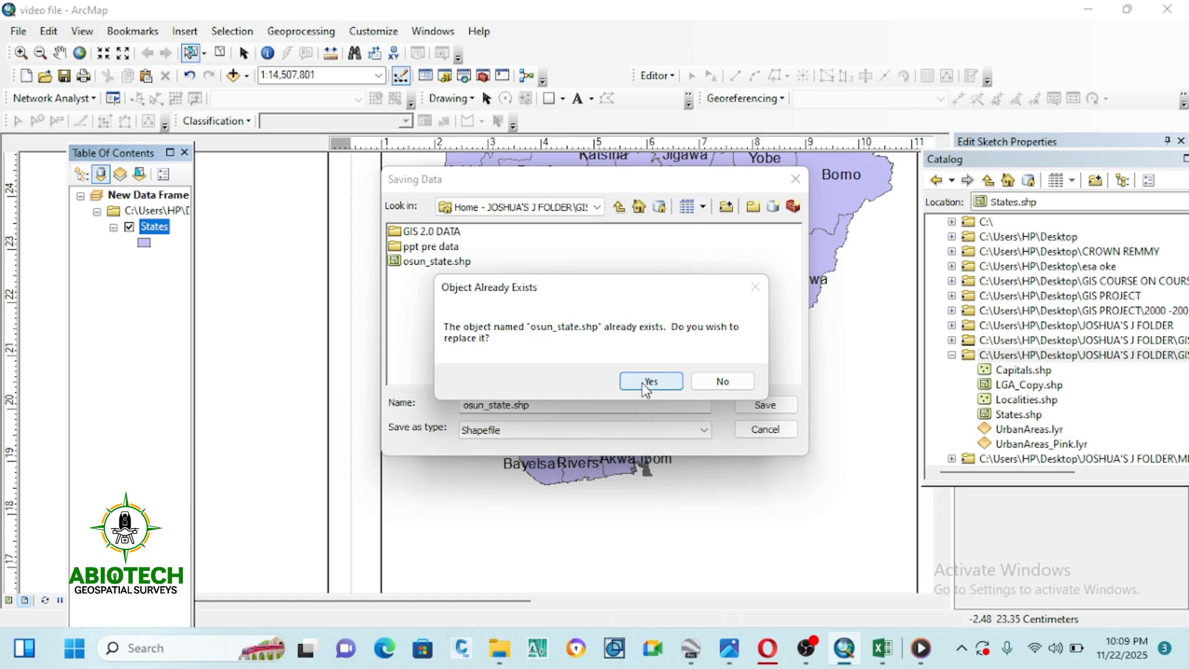
left_click(721, 380)
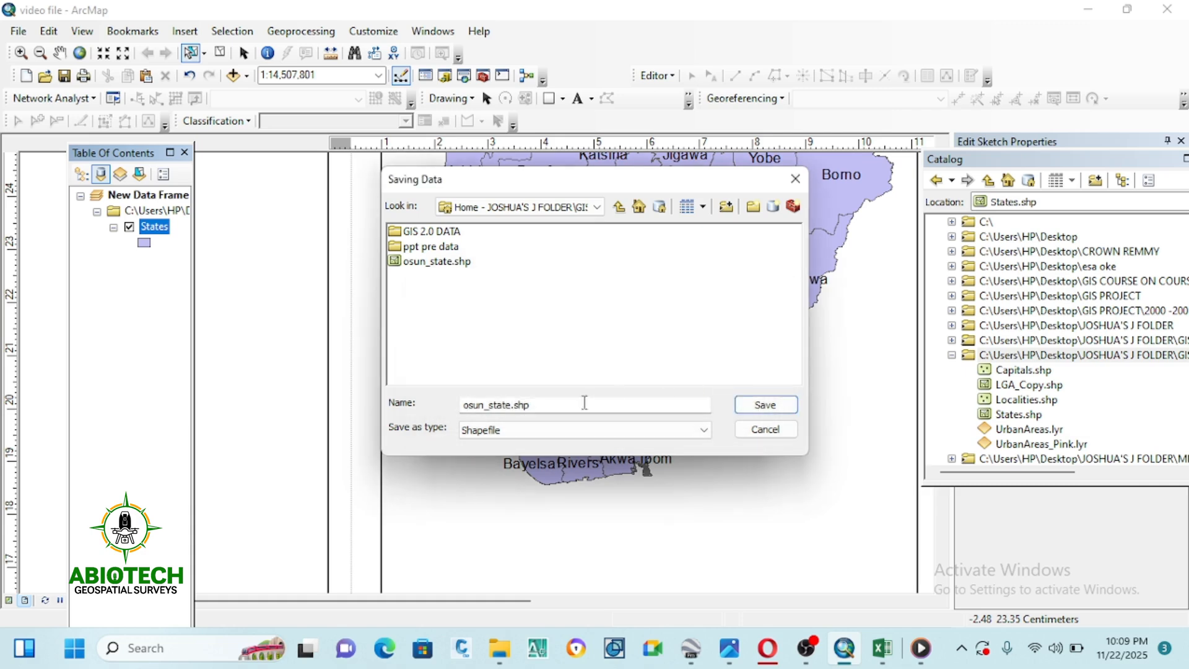
Append "a" to the osun_state output name, export the selected feature and add it to the map as a layer.
left_click(512, 408)
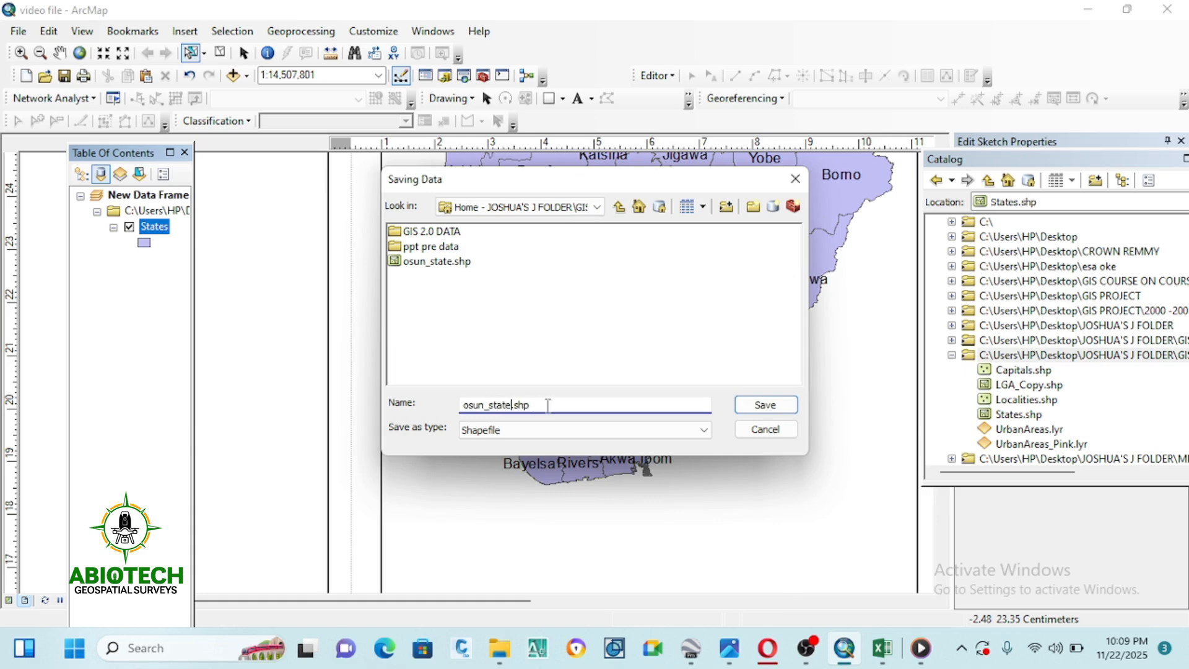
type("a")
left_click(762, 406)
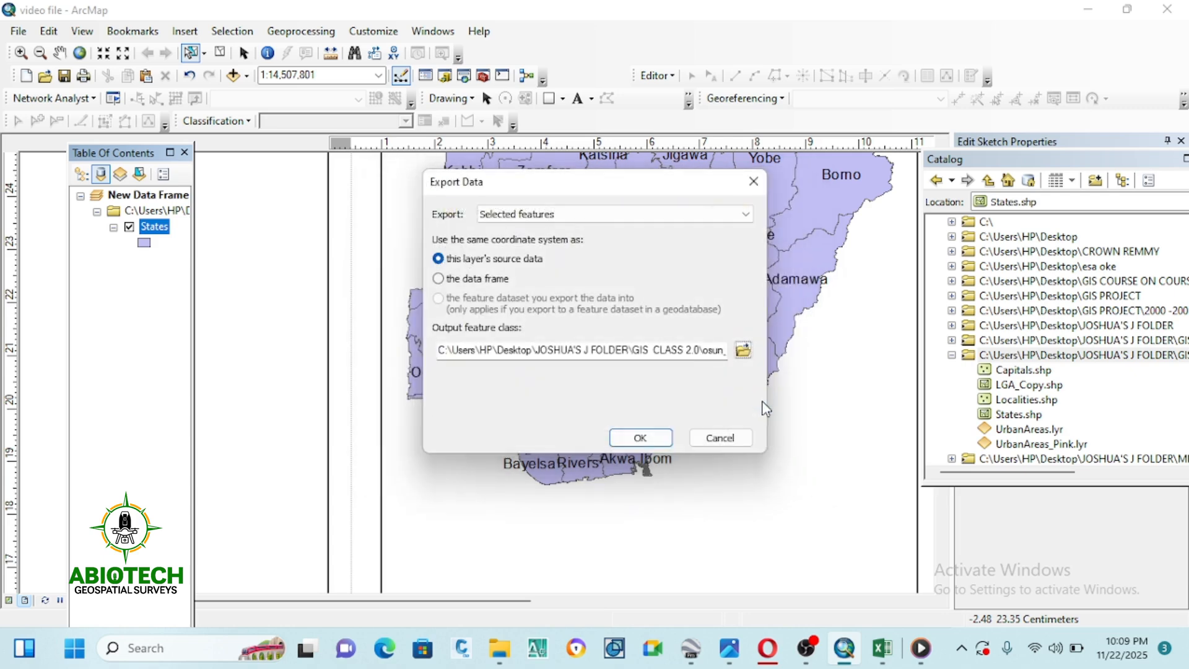
left_click(659, 437)
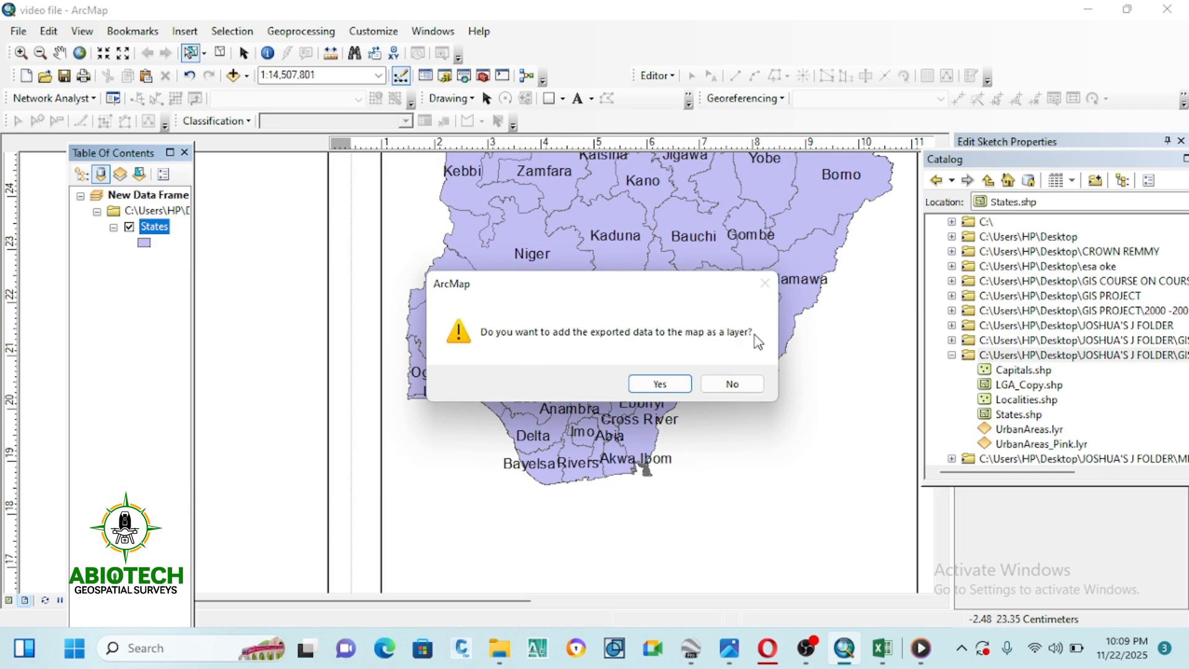
left_click(660, 384)
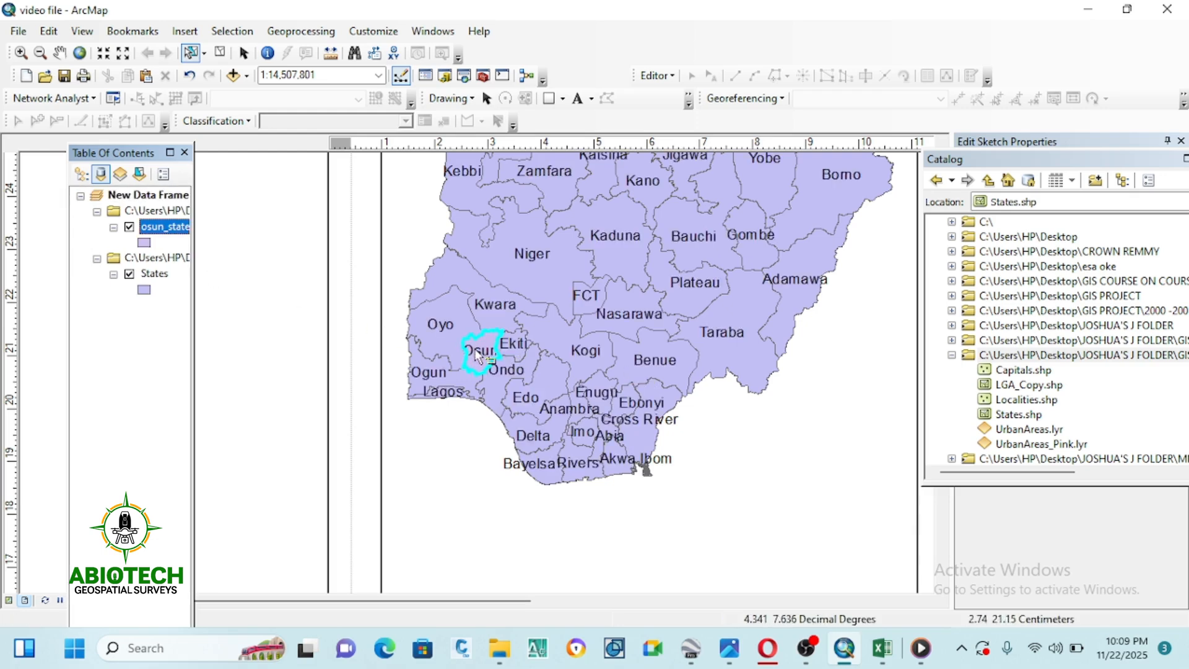
Fill the exported Osun layer with dark green and clear the feature selection.
left_click(143, 242)
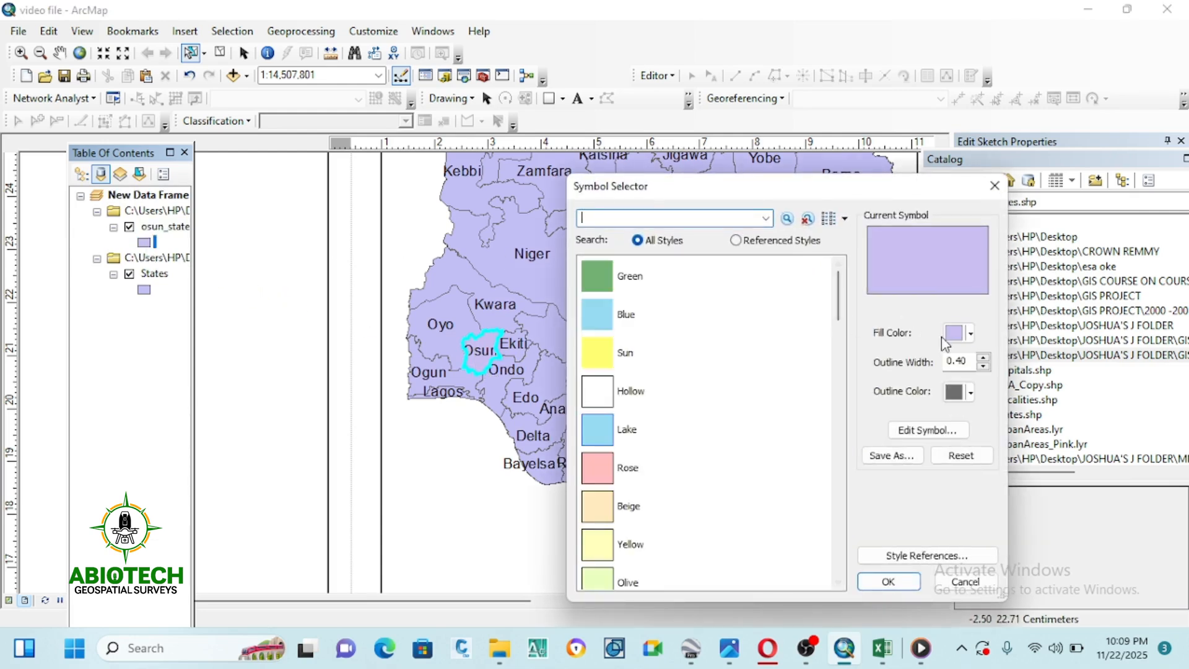
left_click(961, 334)
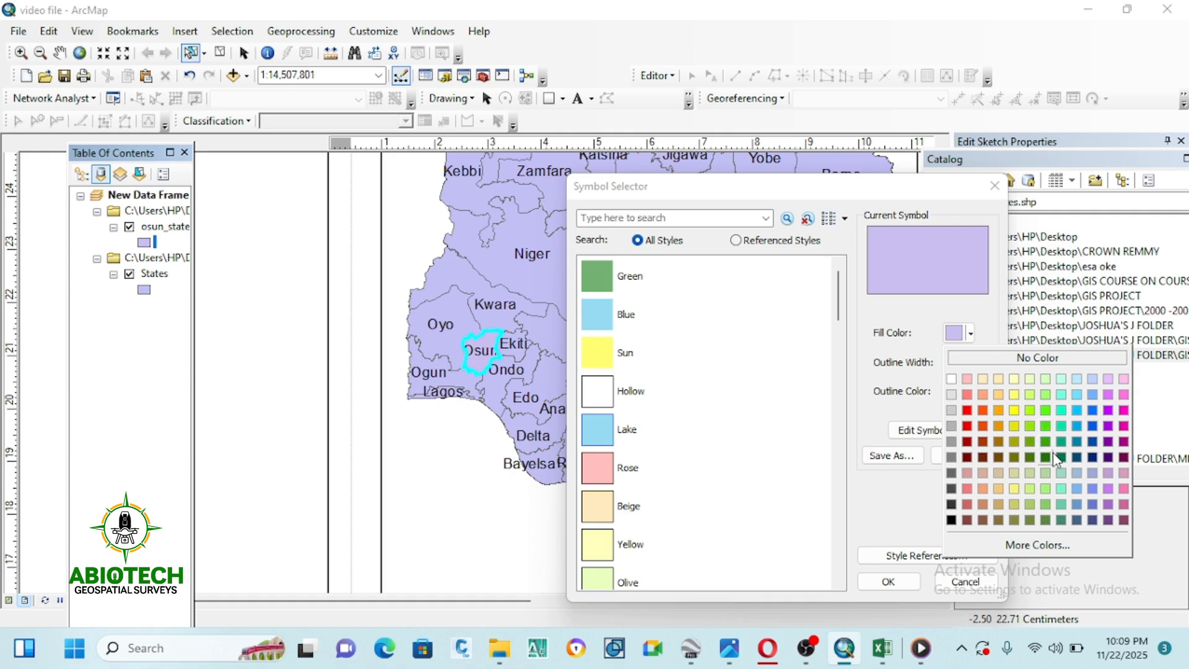
left_click(1045, 440)
left_click(880, 581)
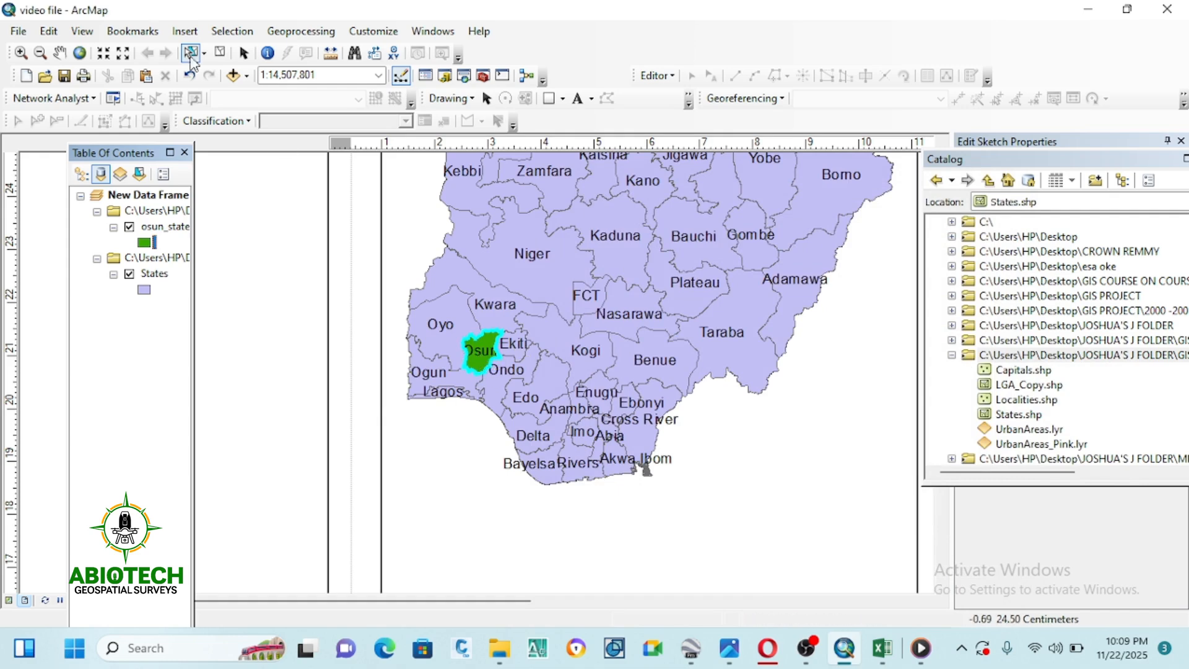
left_click(216, 54)
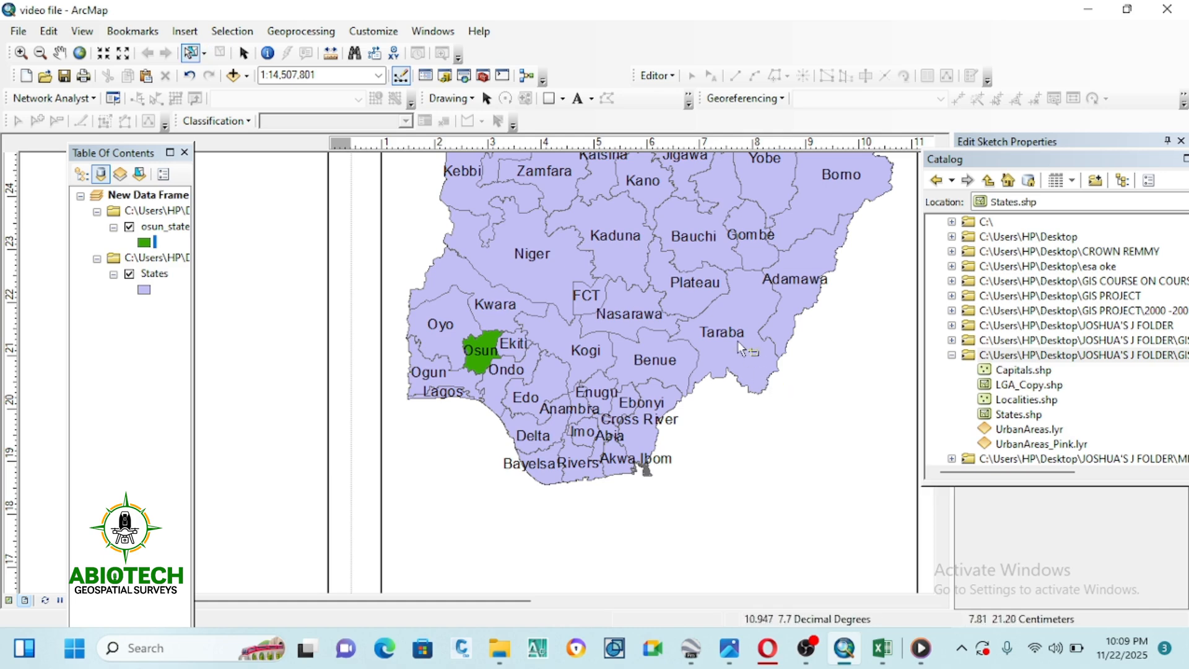
Insert a second data frame and shrink it to about 10.5 cm wide and 10 cm high below the Nigeria map.
scroll(414, 310, "down", 2)
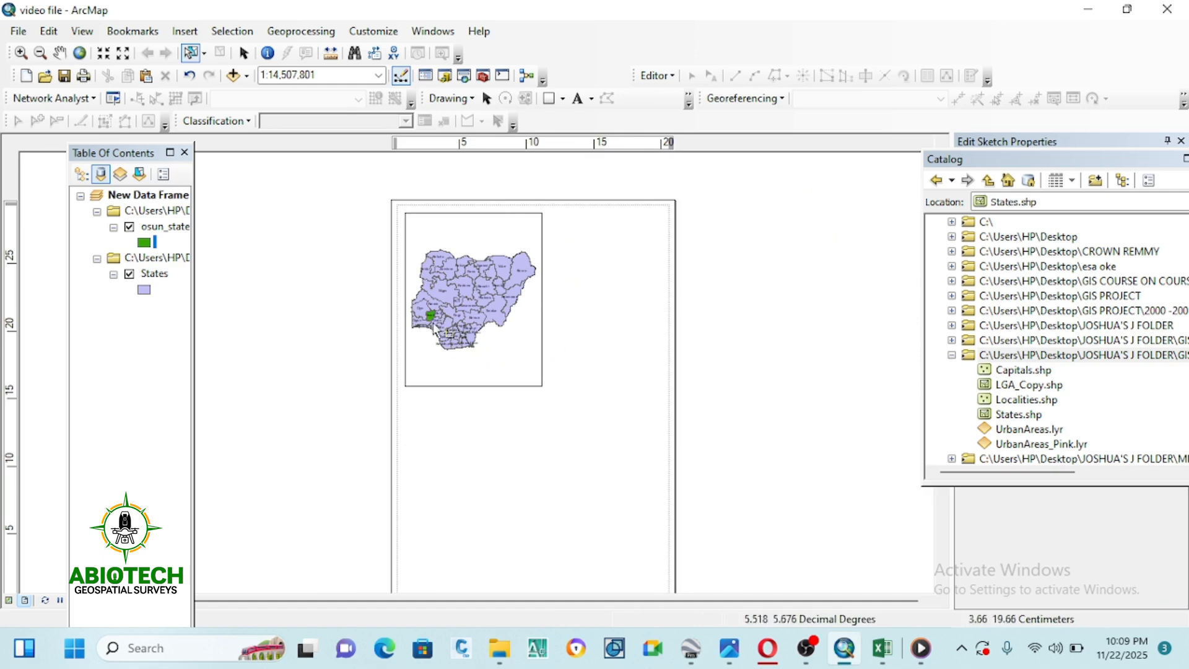
scroll(510, 327, "down", 2)
scroll(510, 327, "up", 2)
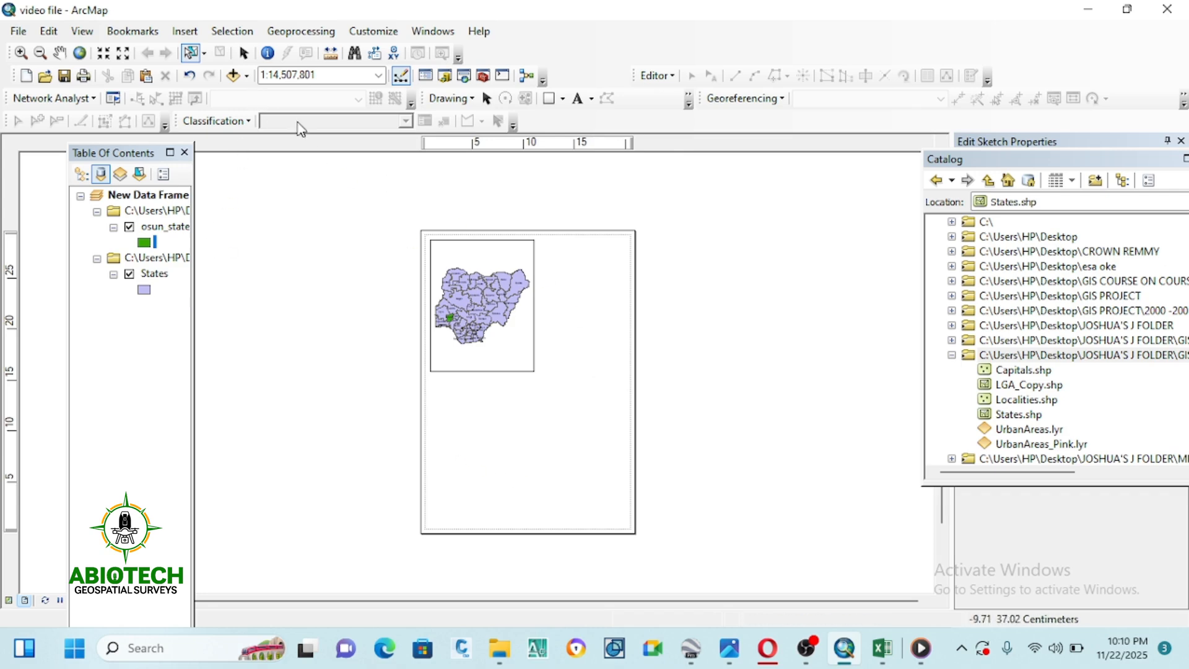
left_click(190, 31)
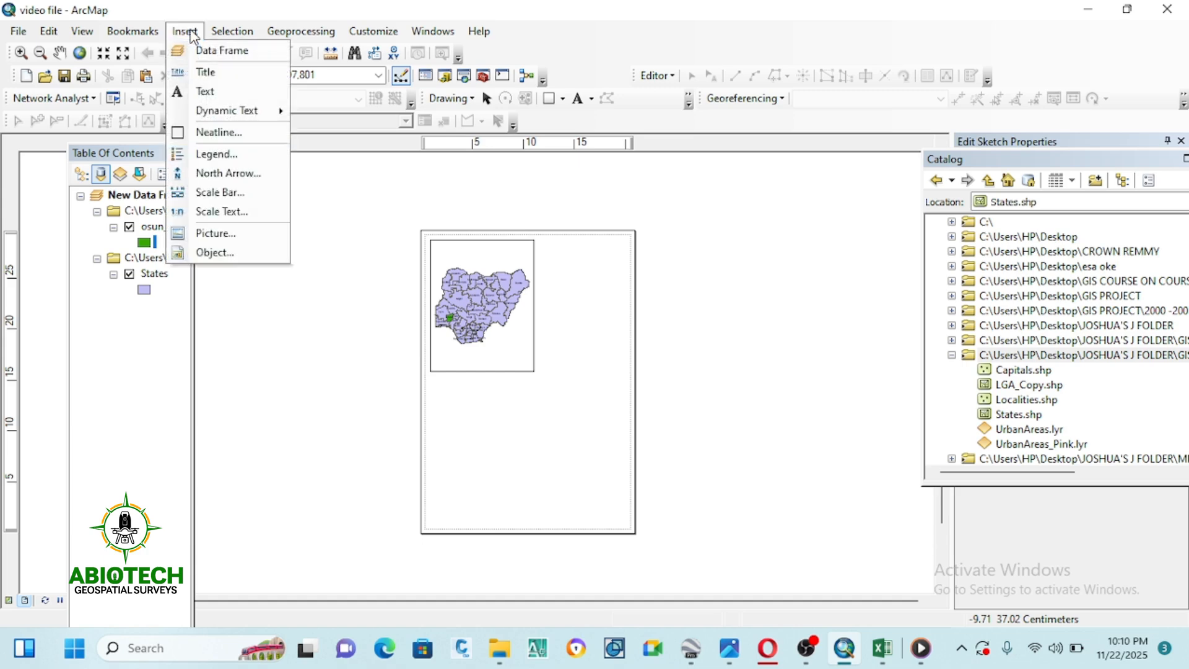
left_click(212, 53)
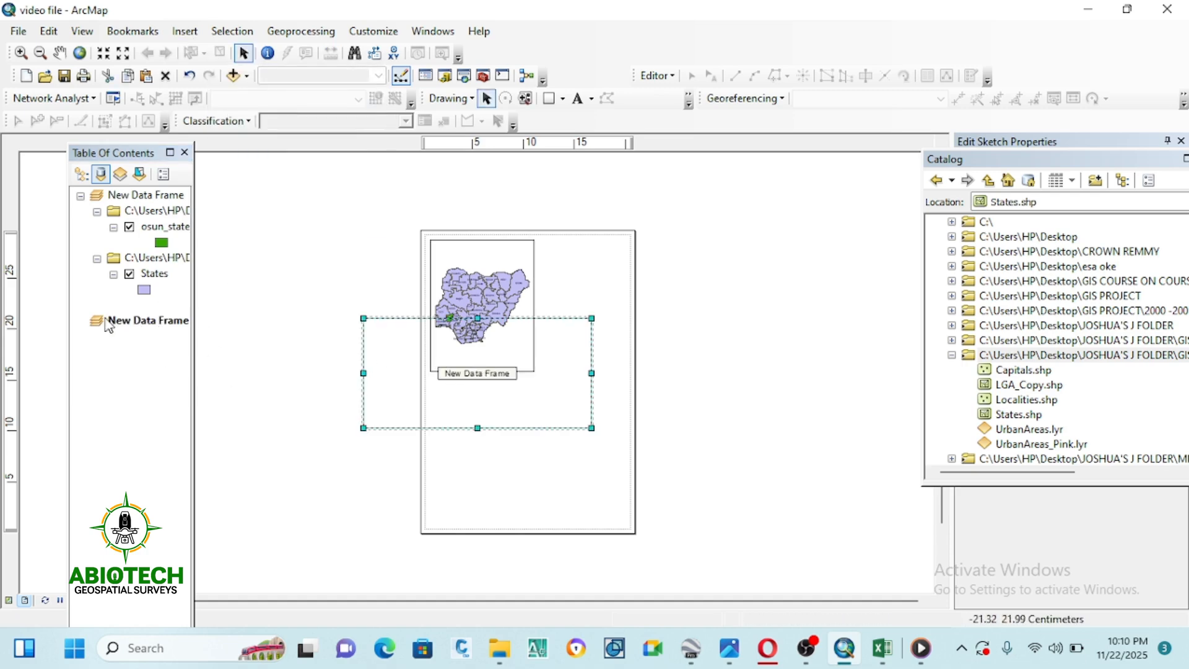
left_click_drag(479, 403, 546, 486)
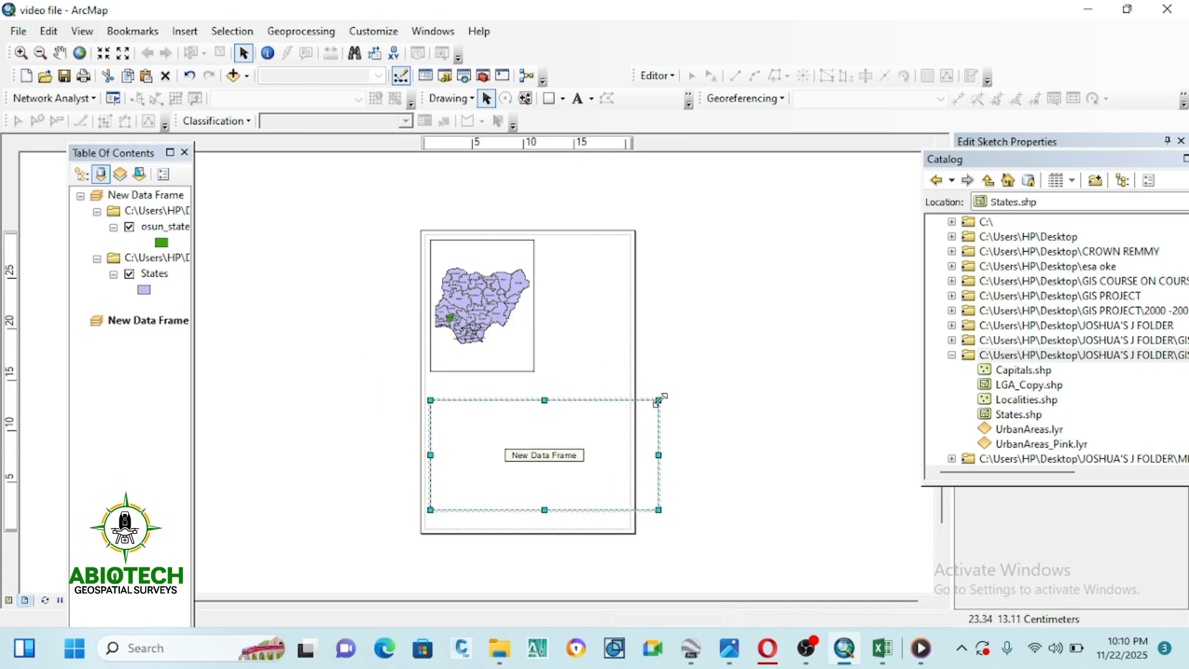
left_click_drag(658, 400, 538, 408)
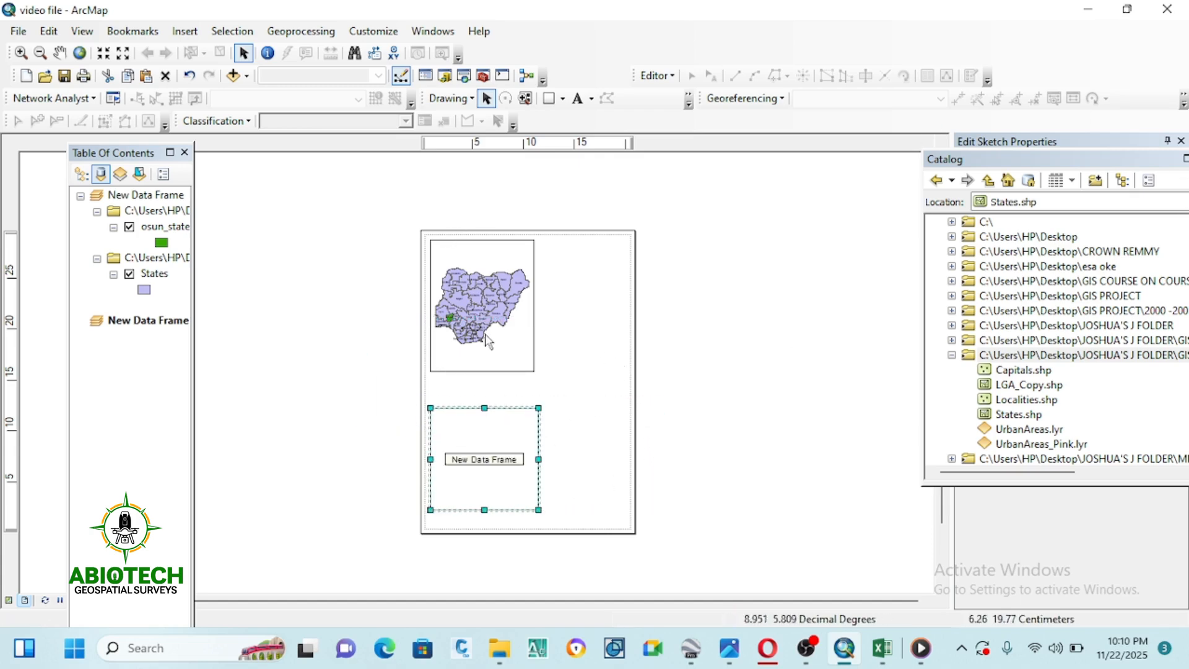
Shrink the Nigeria map frame to about 7.5 cm by 10.5 cm and move the empty data frame to its right.
left_click(531, 370)
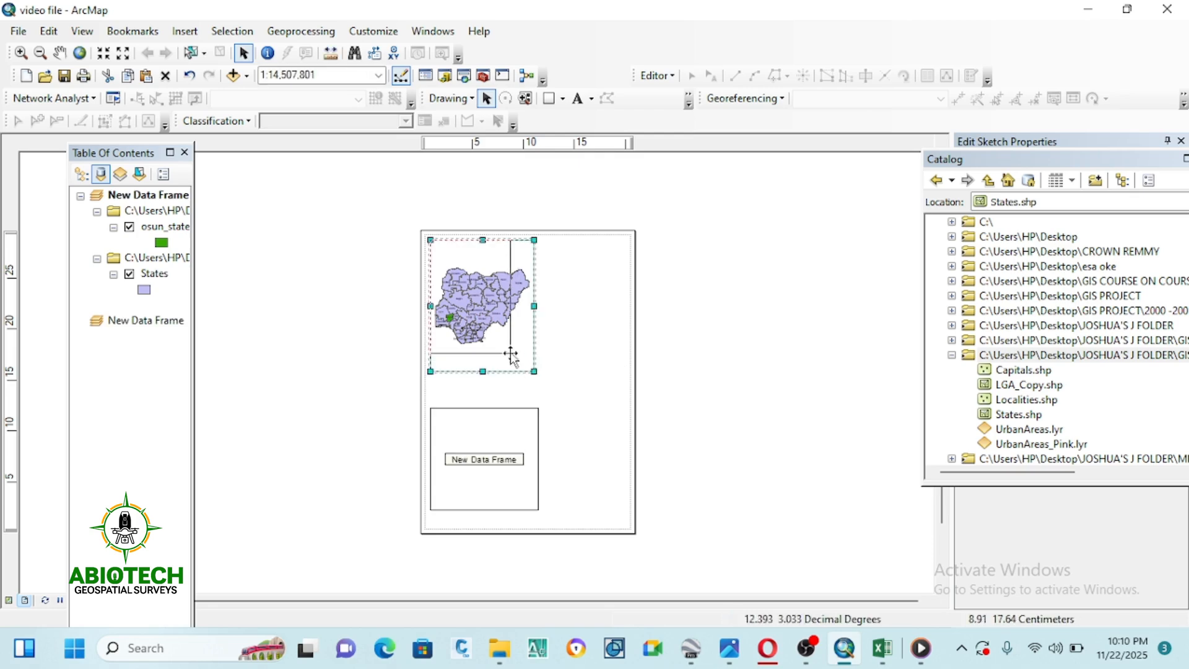
left_click_drag(534, 371, 507, 352)
left_click(483, 441)
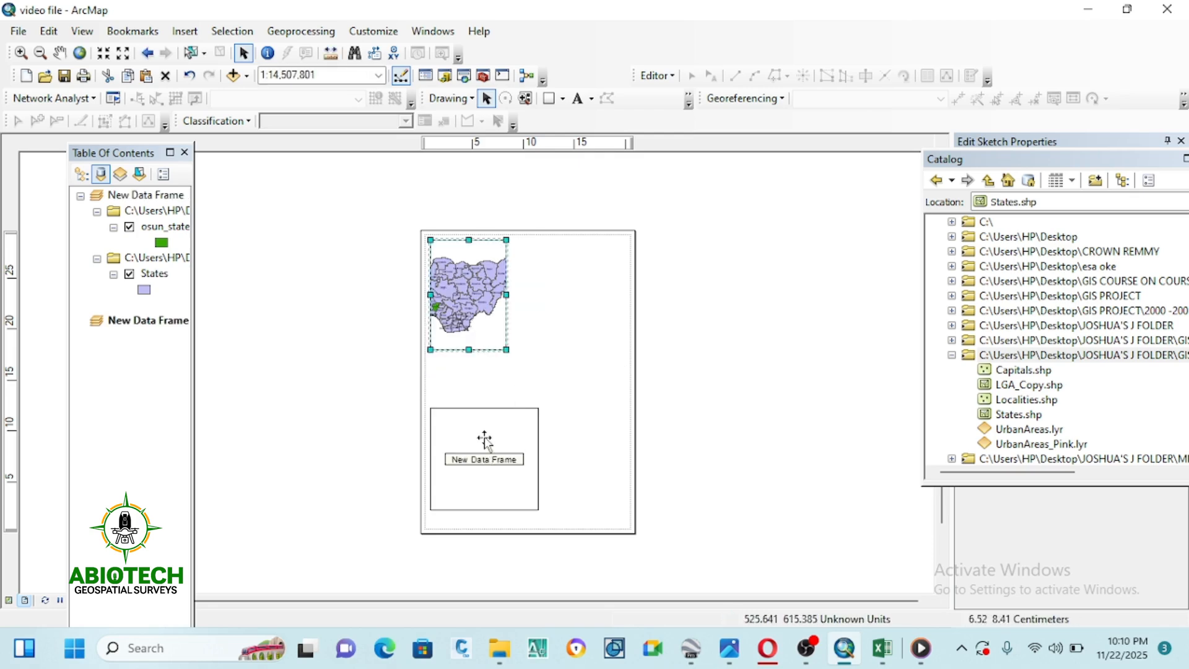
left_click_drag(482, 440, 589, 294)
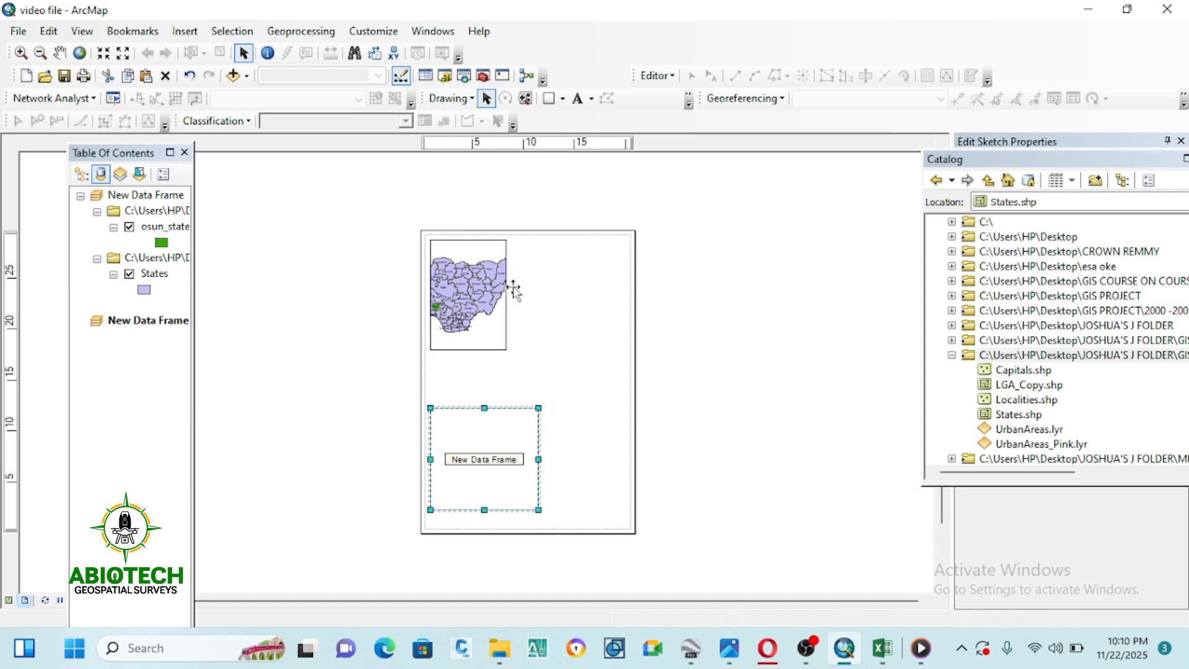
Zoom the Nigeria map to the States layer's full extent and move the empty frame inside the right margin, slightly lower than the map.
right_click(147, 273)
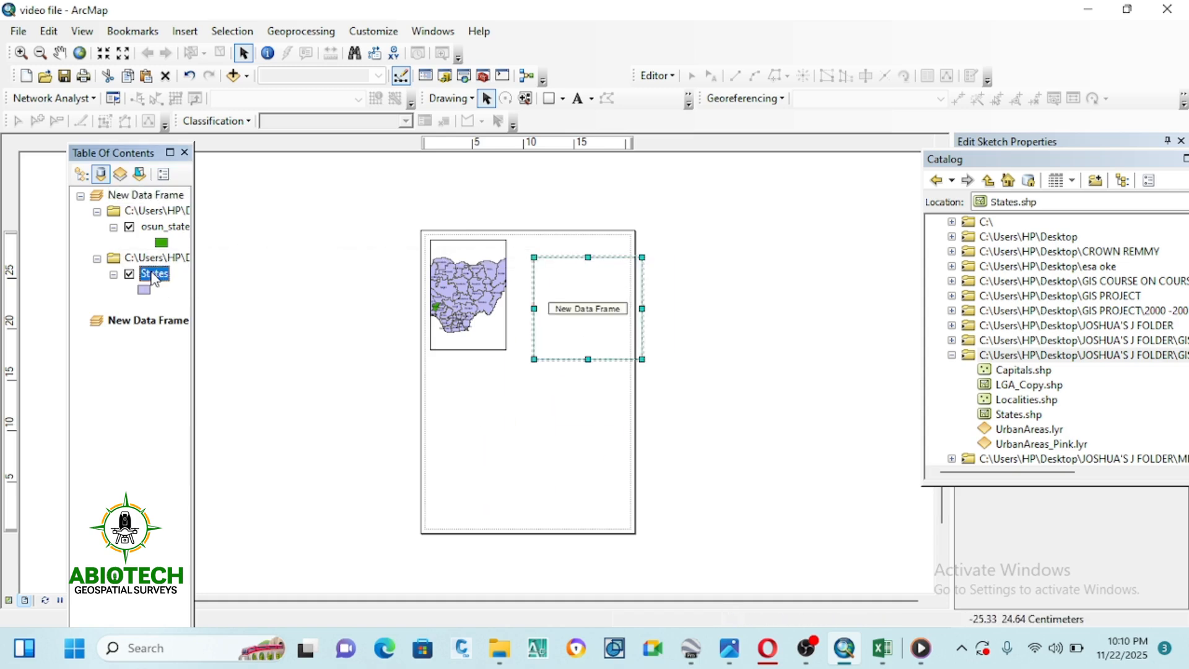
left_click(195, 341)
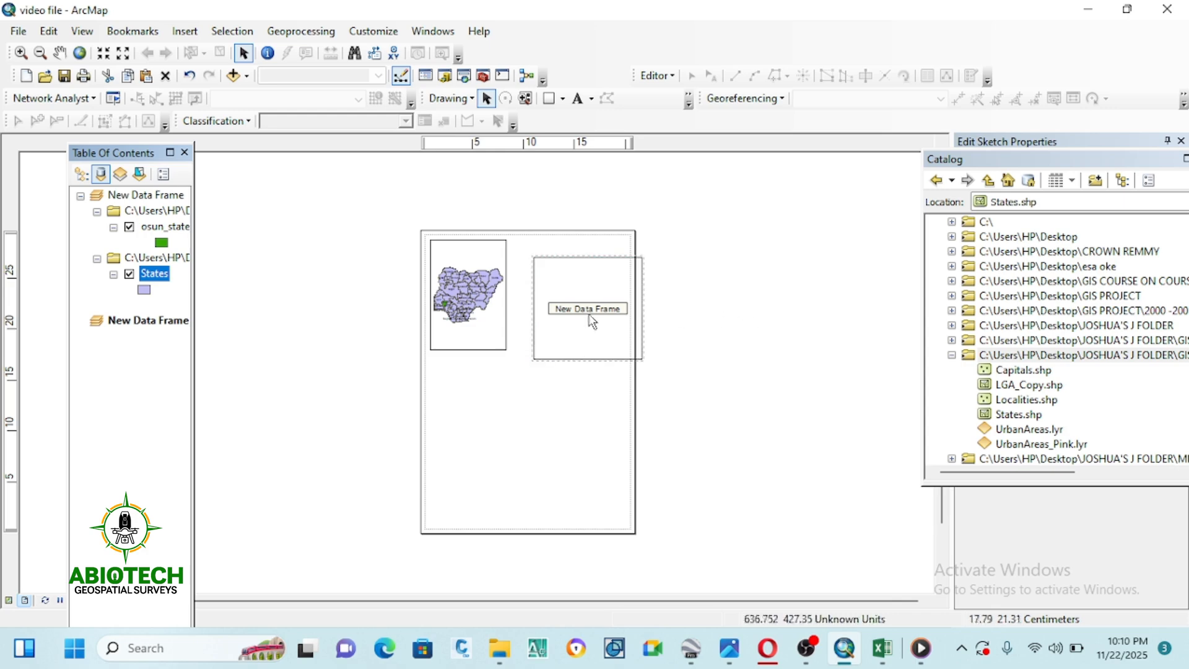
left_click_drag(585, 302, 567, 300)
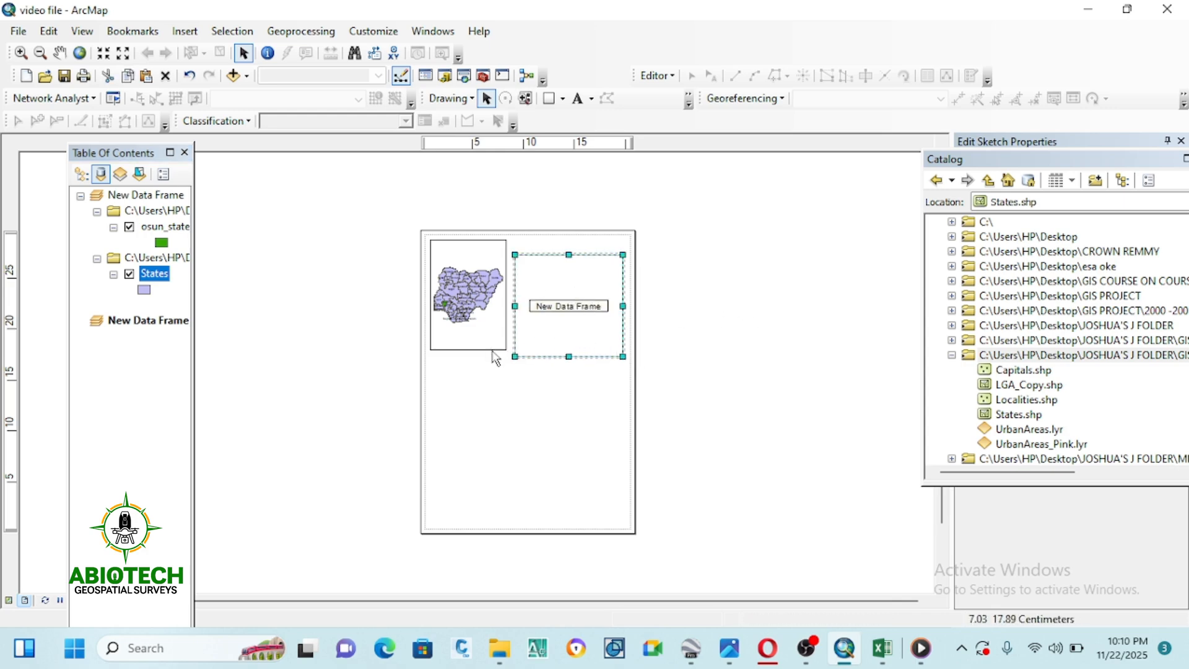
left_click_drag(547, 331, 550, 385)
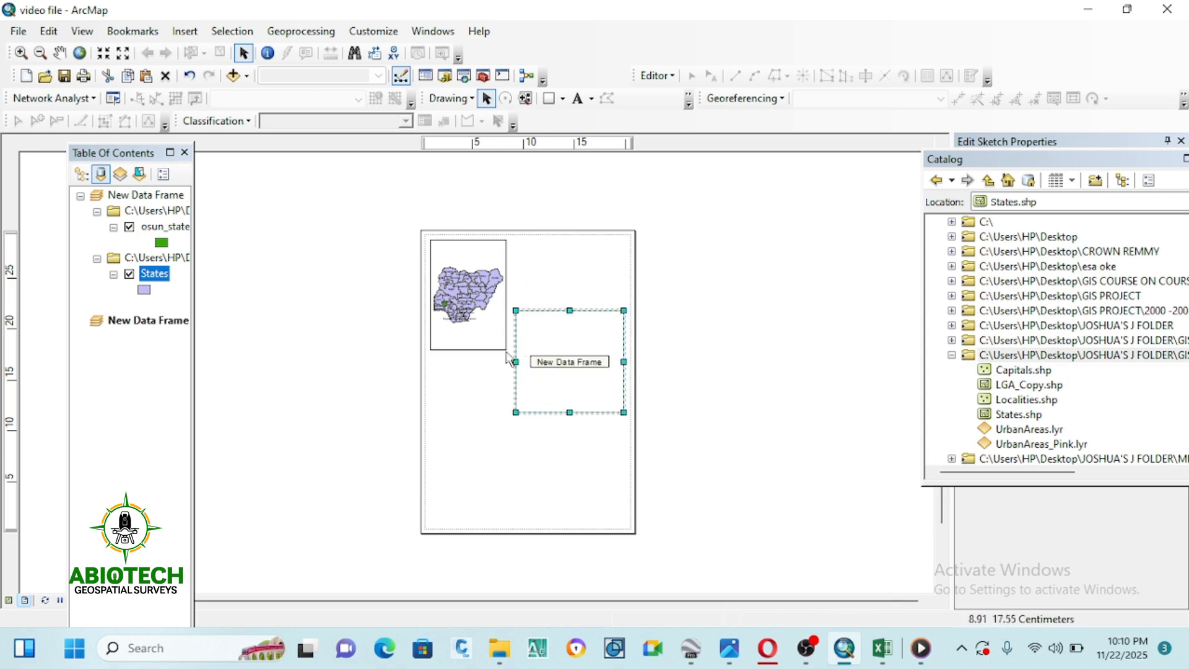
Trim the Nigeria map frame at its lower and upper edges to about 9.5 cm high.
left_click(481, 328)
scroll(445, 248, "up", 1)
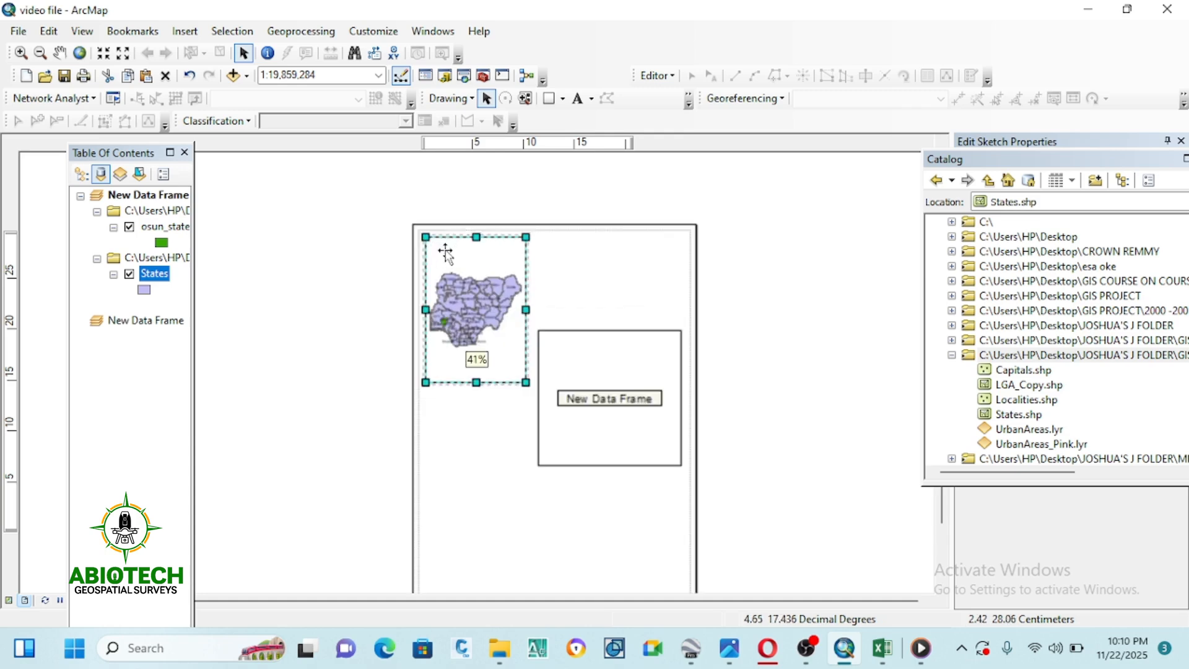
left_click_drag(474, 384, 476, 353)
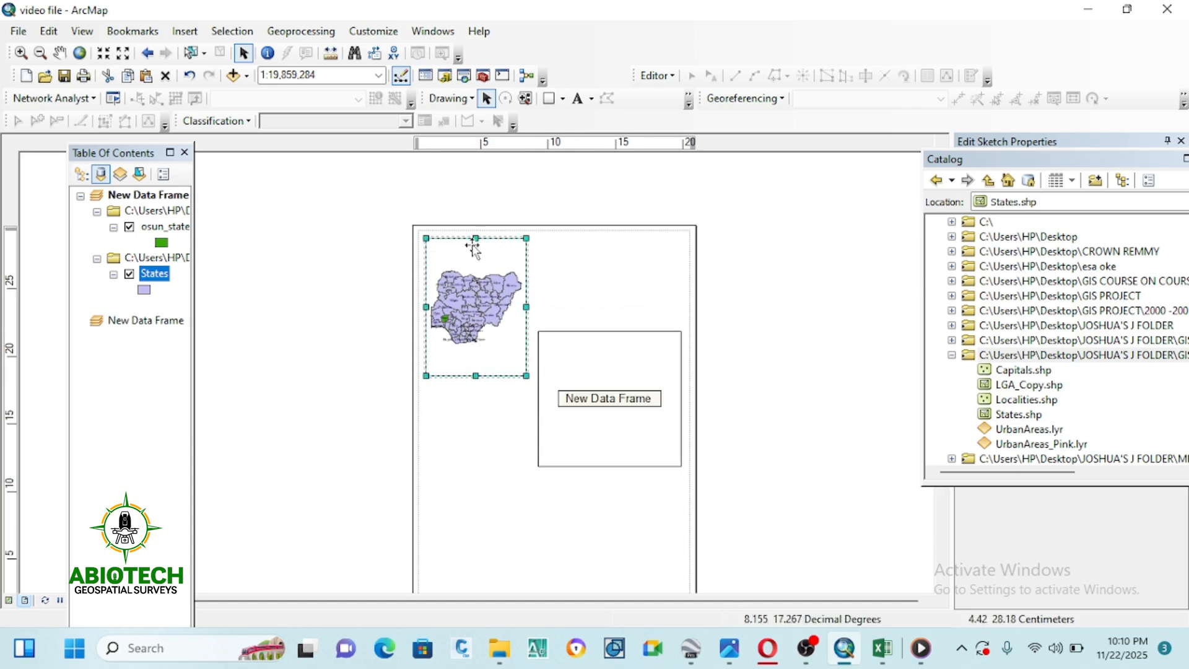
left_click_drag(475, 237, 475, 245)
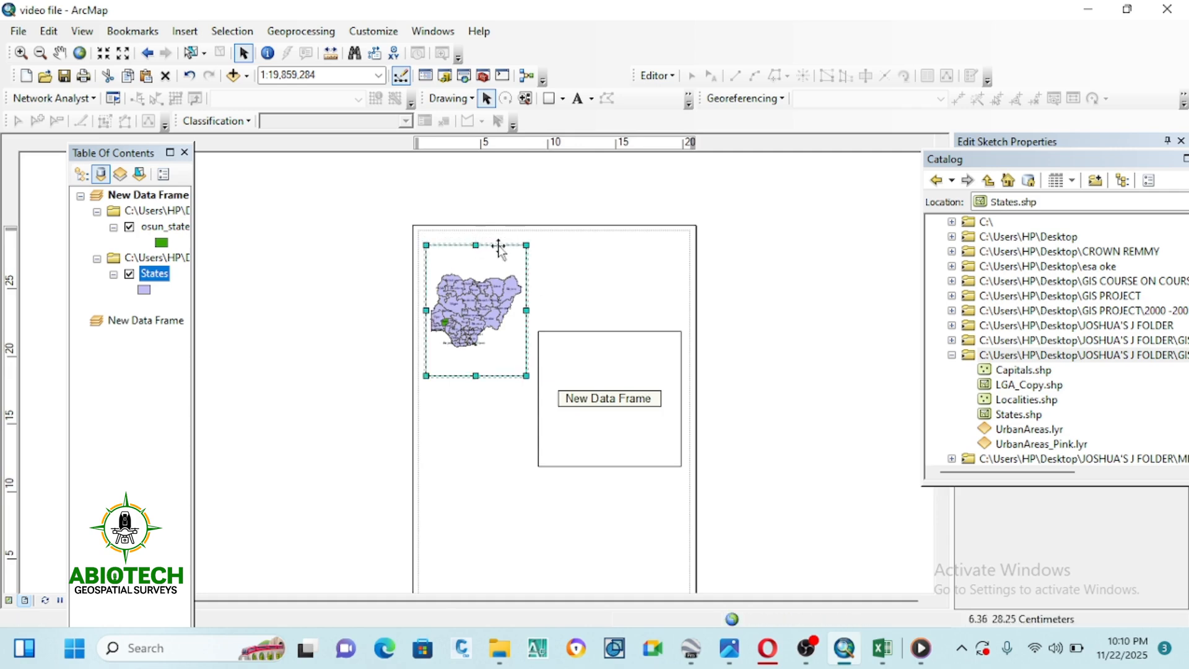
Activate the empty second data frame and add the LGA_Copy.shp layer from the catalog to it.
left_click(604, 392)
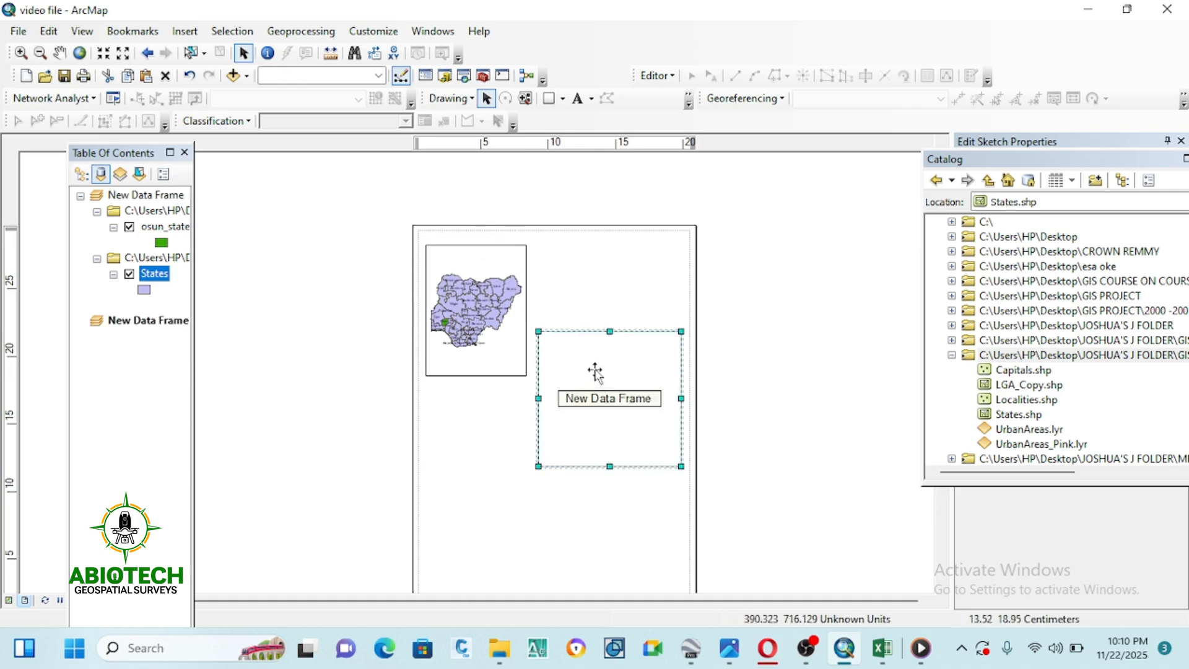
left_click(734, 358)
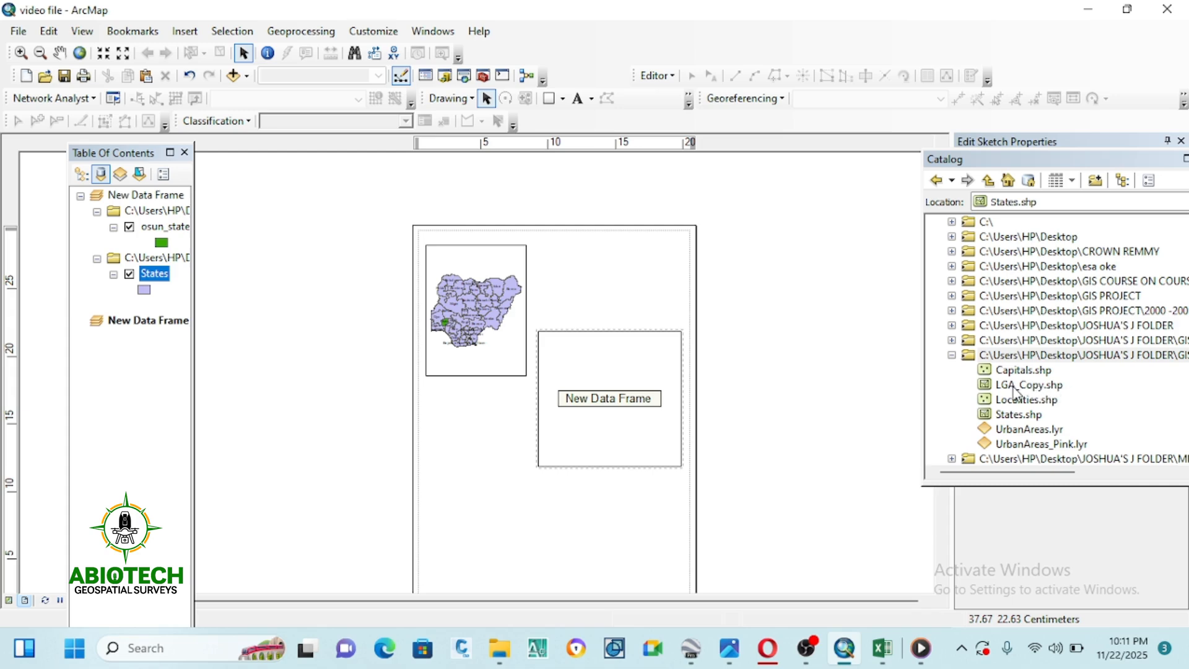
left_click_drag(1015, 386, 821, 415)
left_click_drag(622, 416, 621, 414)
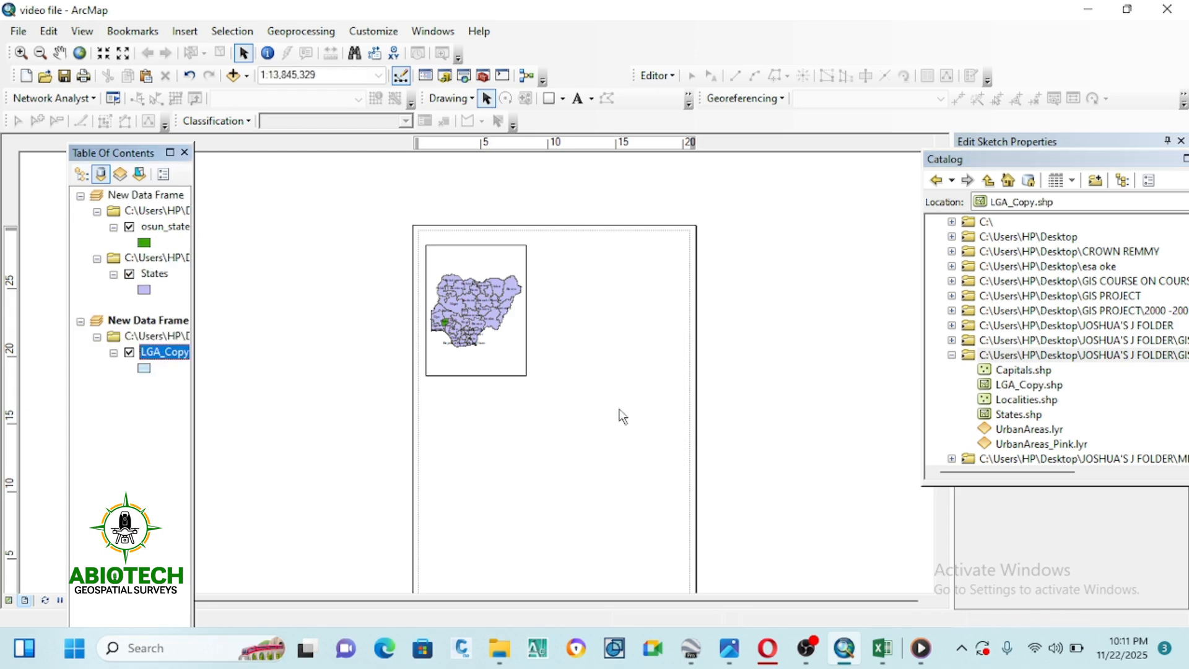
scroll(579, 414, "down", 4)
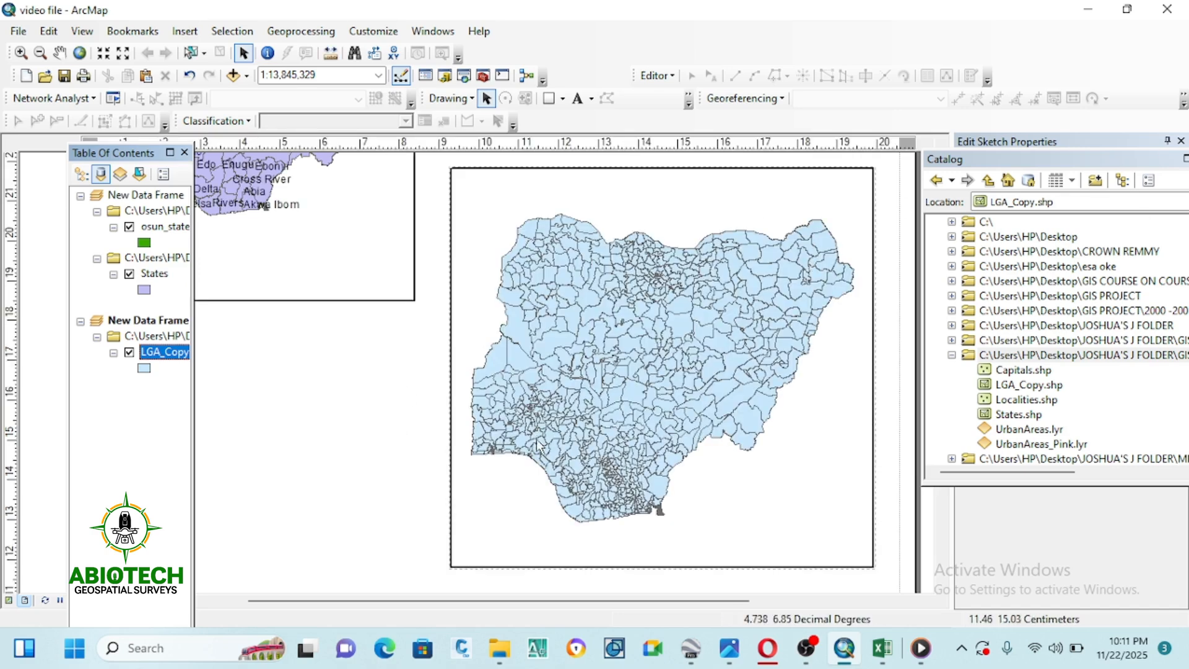
scroll(522, 441, "down", 2)
scroll(521, 441, "down", 2)
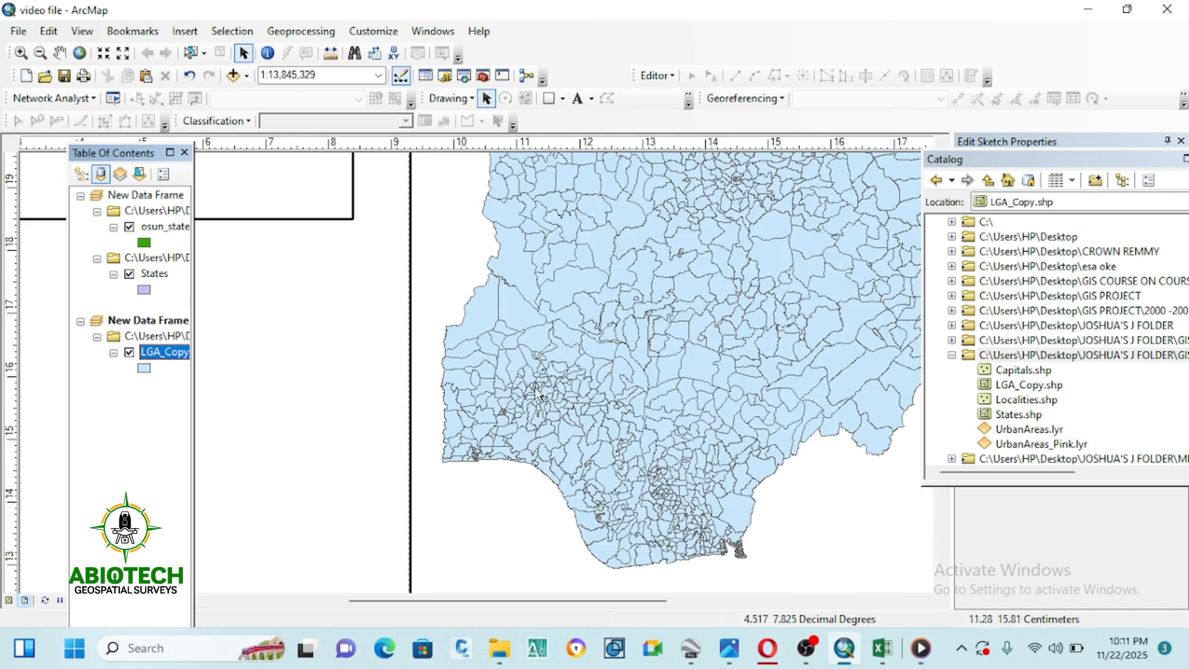
scroll(660, 459, "up", 4)
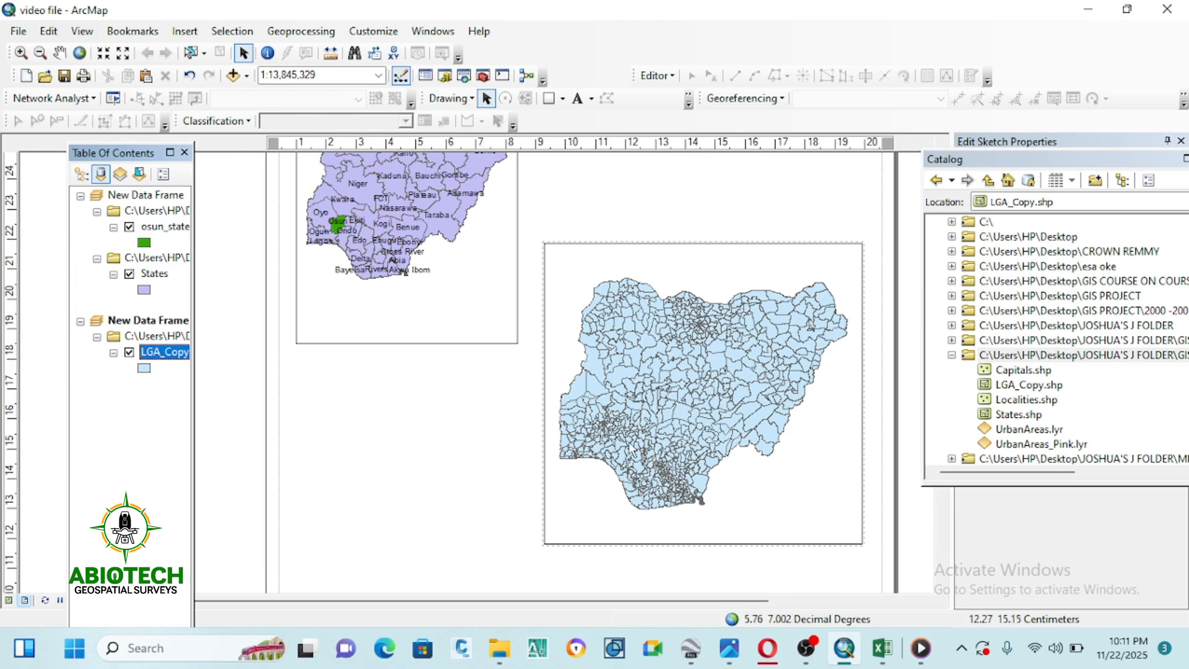
Open the LGA_Copy attribute table and select the first block of Osun records, FID 603 to 621.
right_click(166, 357)
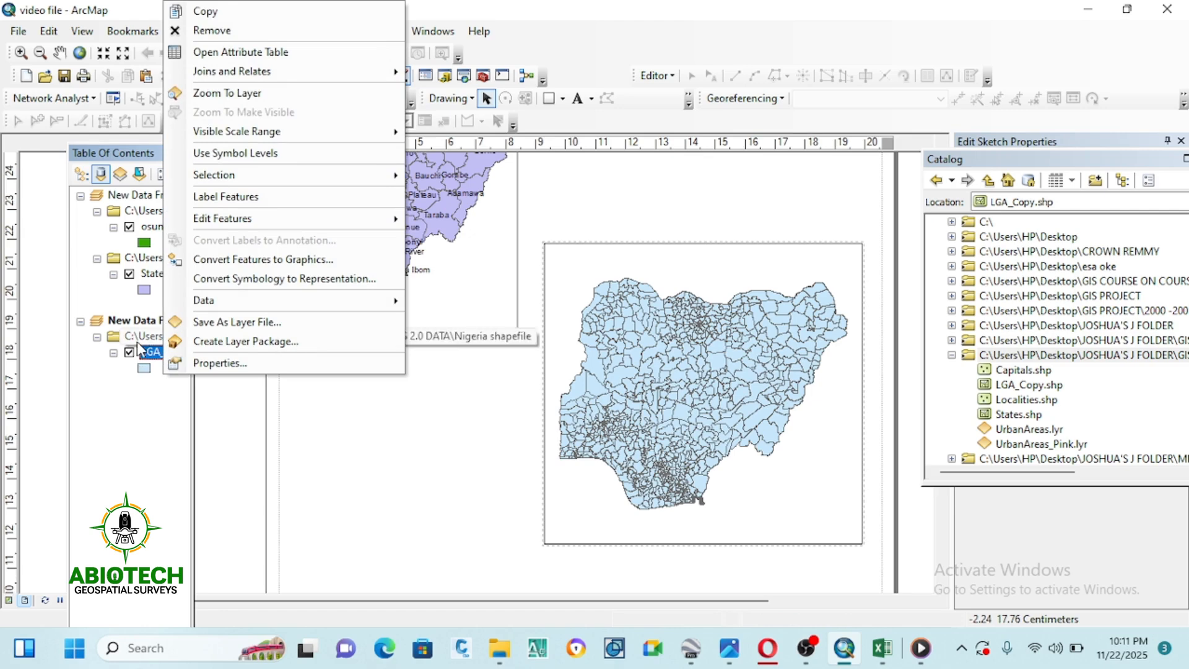
left_click(239, 52)
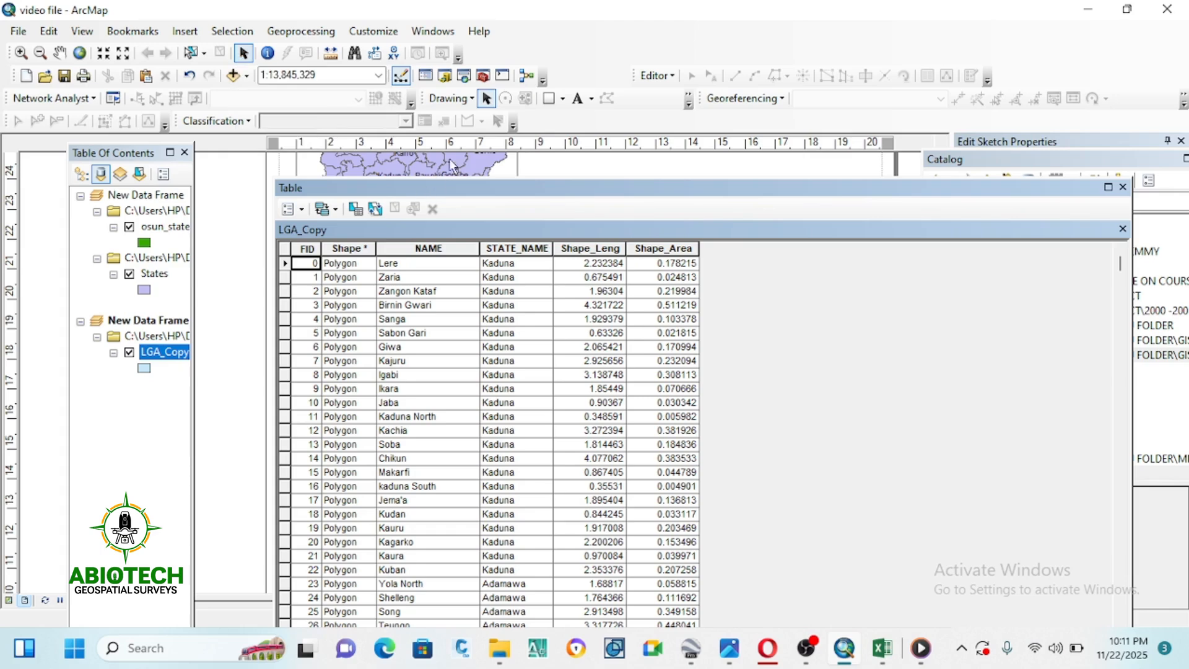
left_click_drag(464, 187, 407, 12)
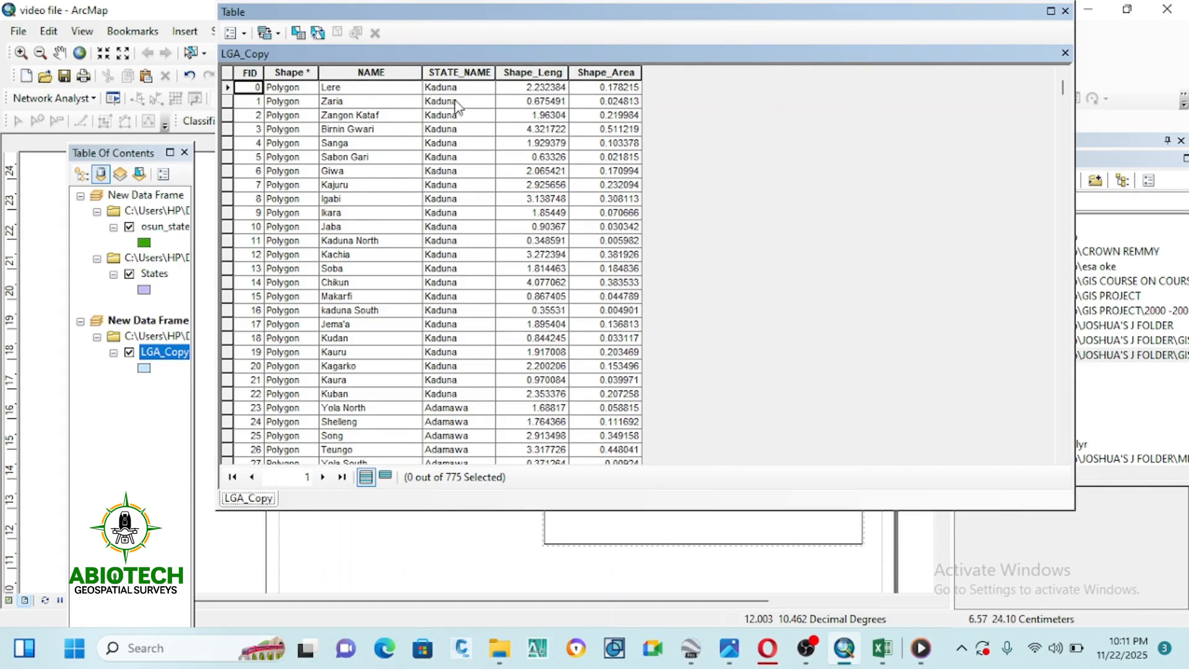
scroll(455, 186, "down", 4)
scroll(455, 260, "down", 20)
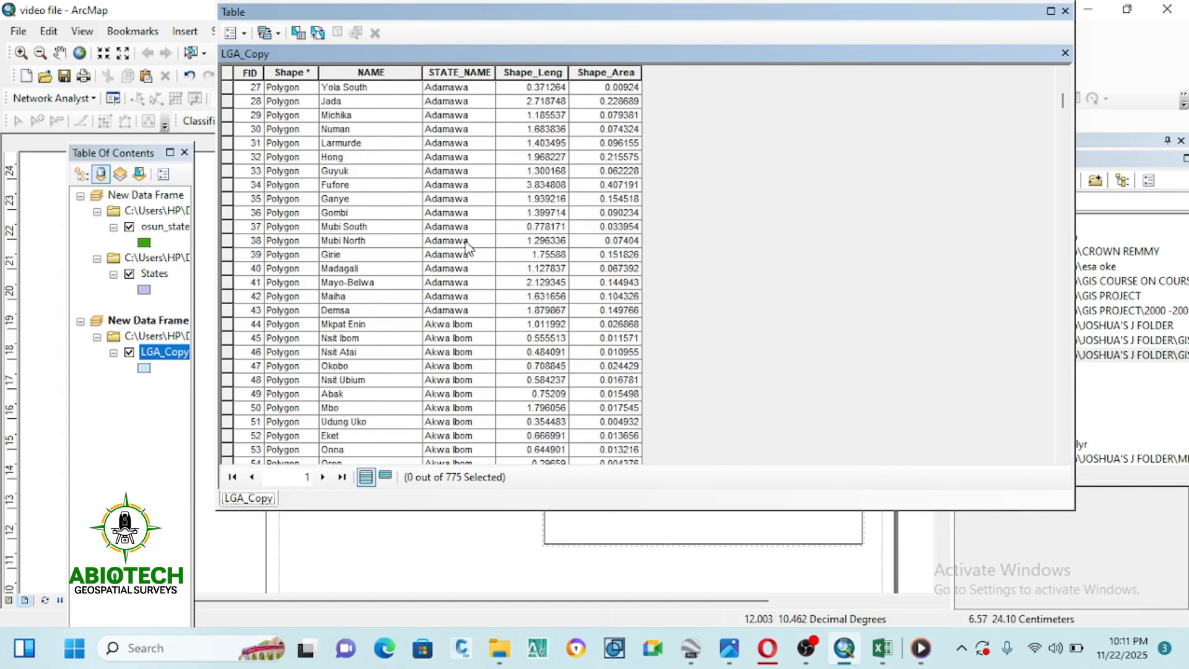
scroll(455, 243, "down", 20)
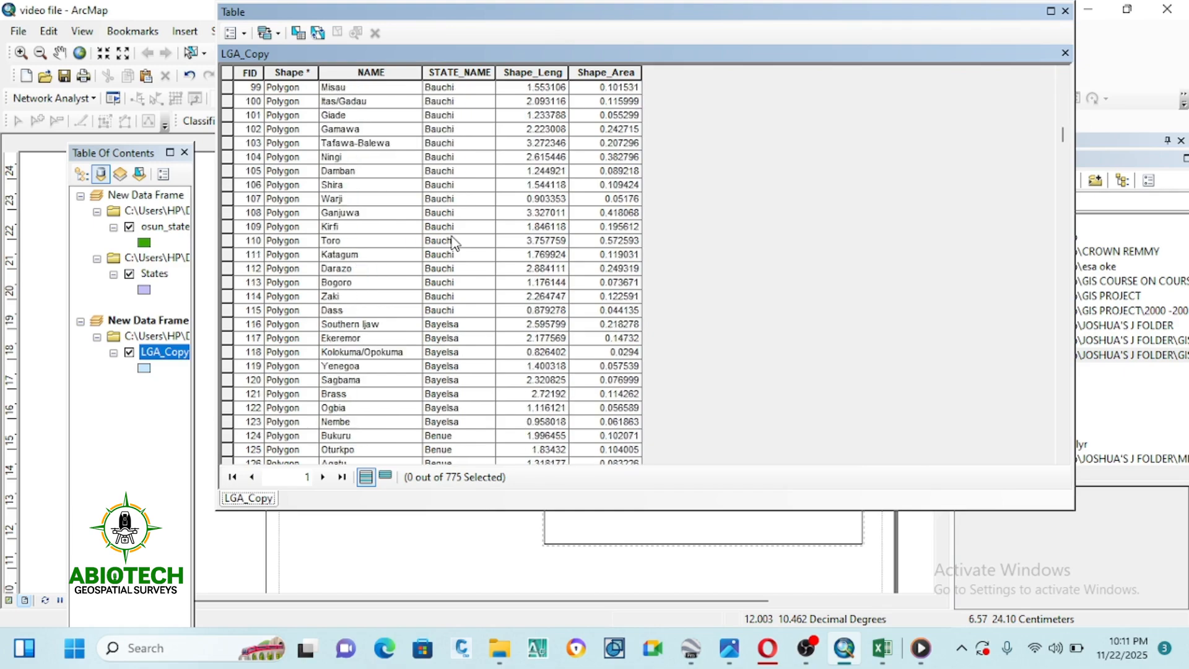
scroll(450, 247, "down", 20)
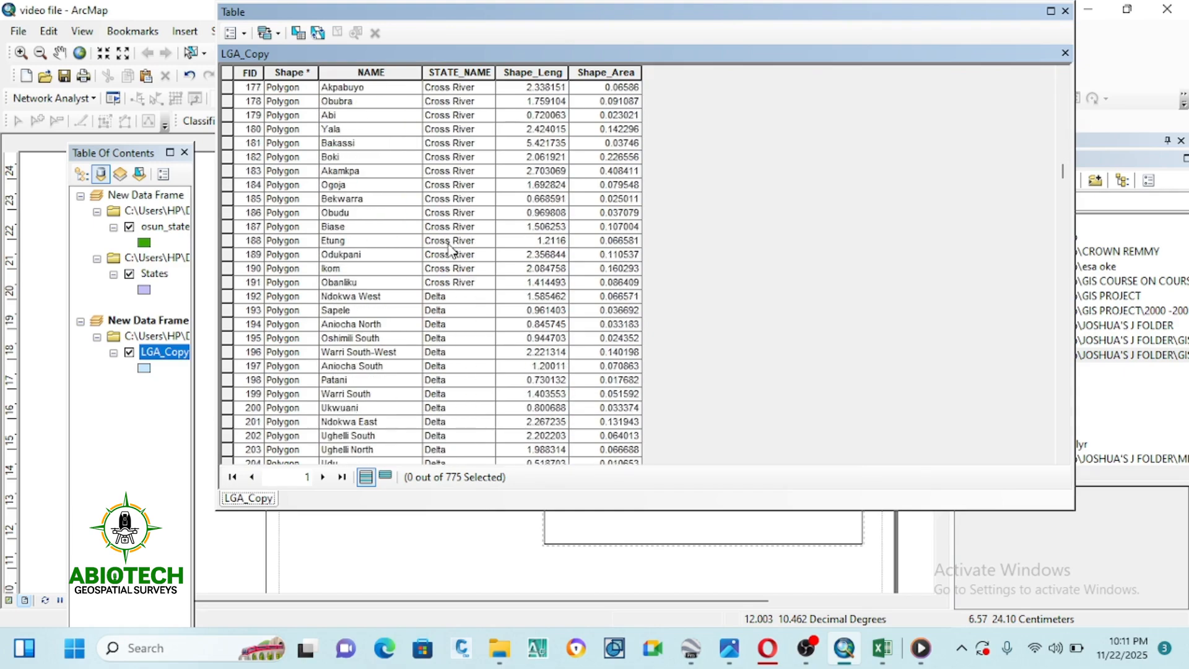
scroll(450, 252, "down", 20)
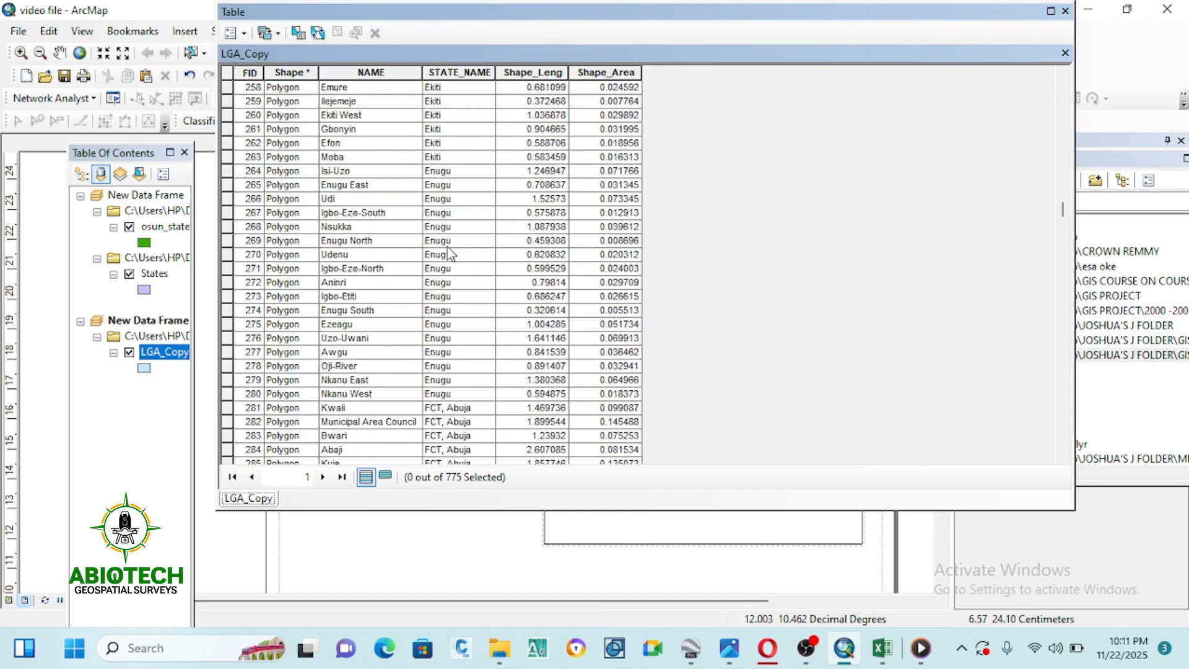
scroll(450, 254, "down", 20)
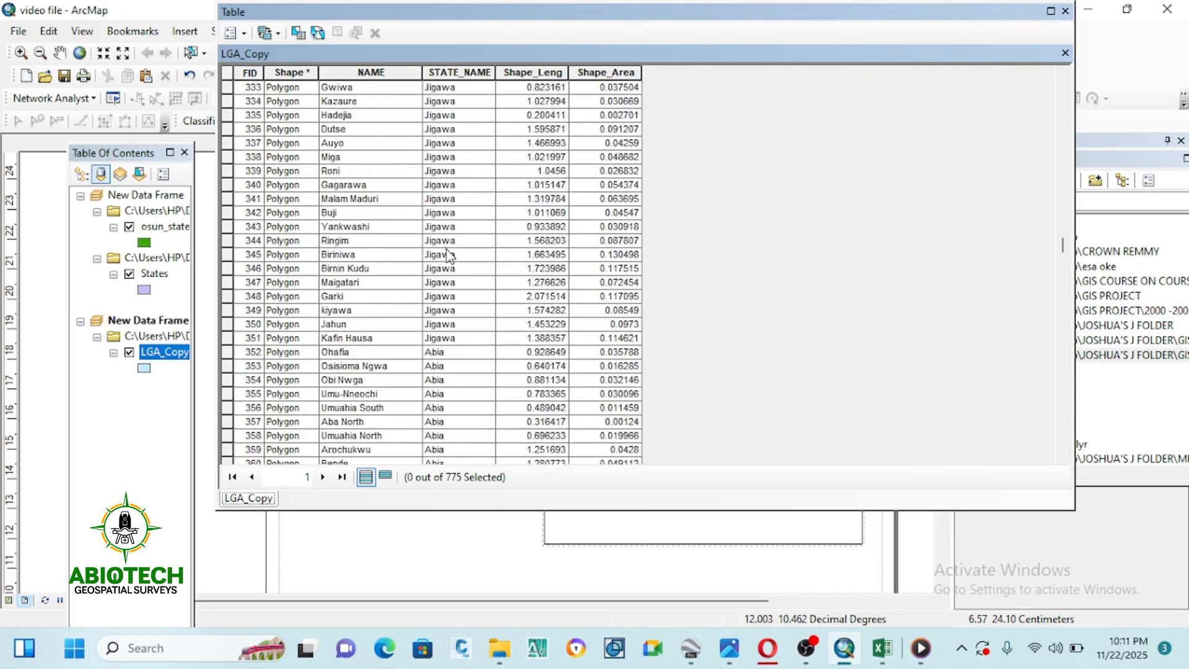
scroll(450, 260, "down", 20)
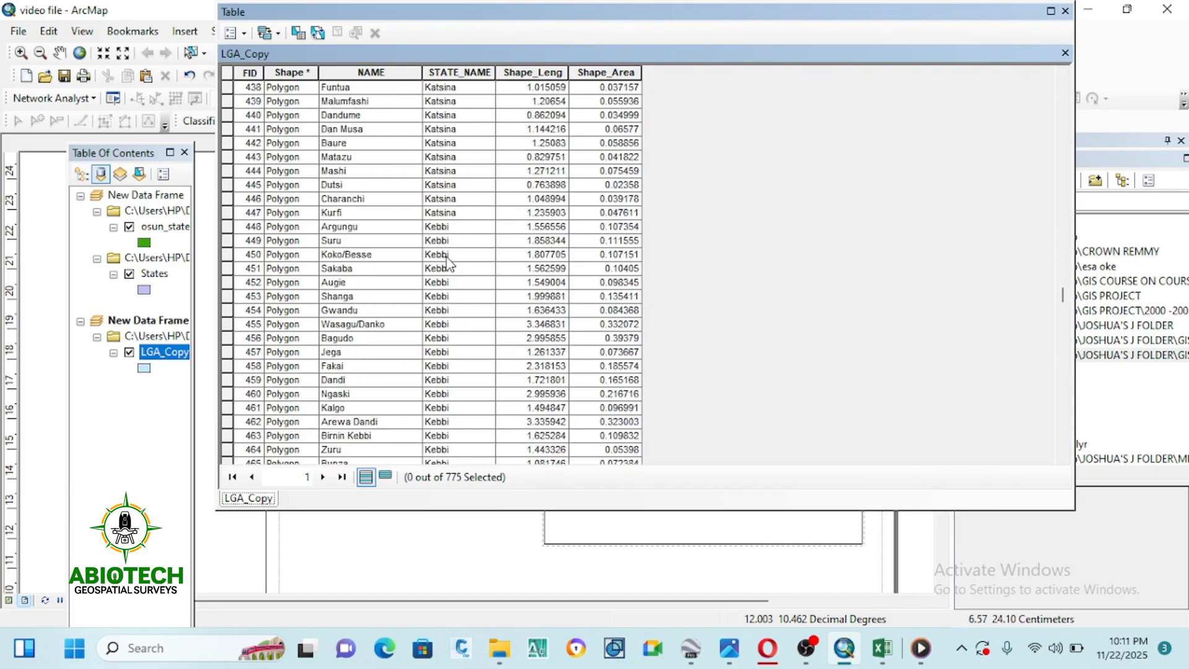
scroll(450, 265, "down", 20)
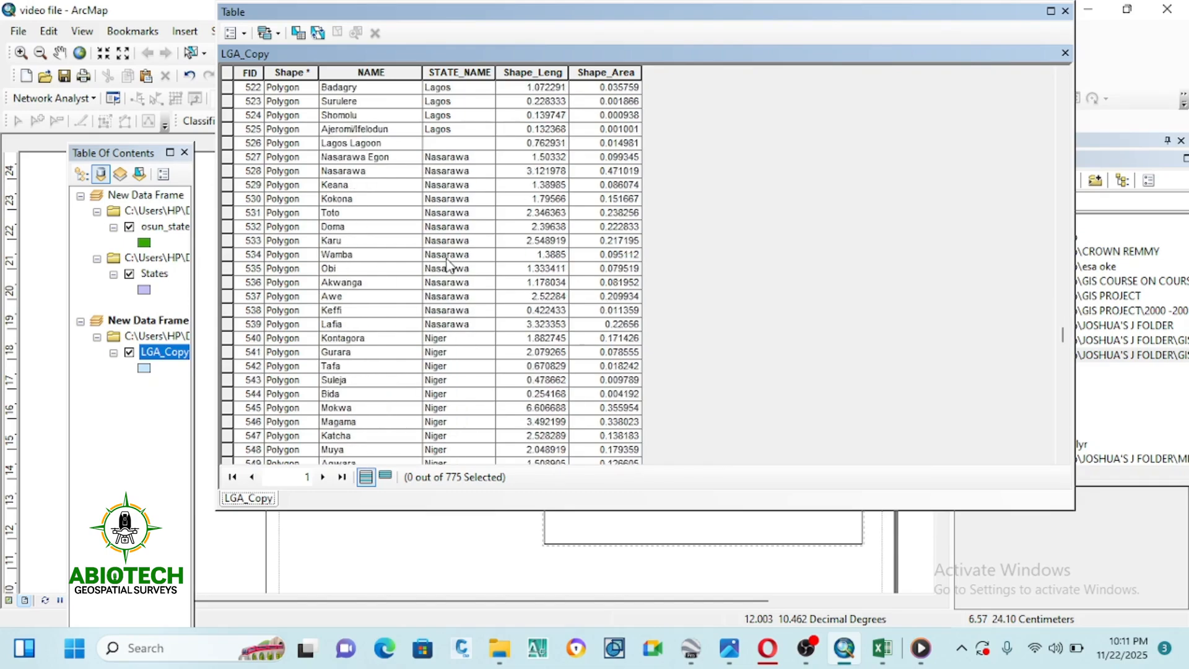
scroll(443, 263, "down", 10)
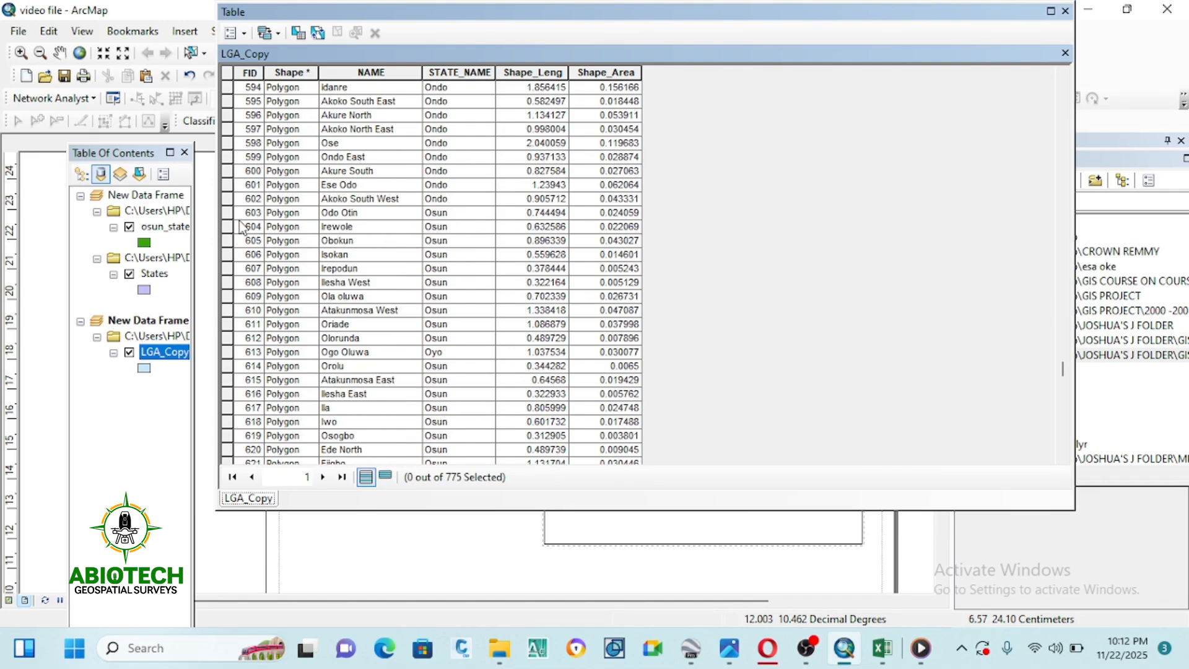
left_click_drag(229, 220, 378, 461)
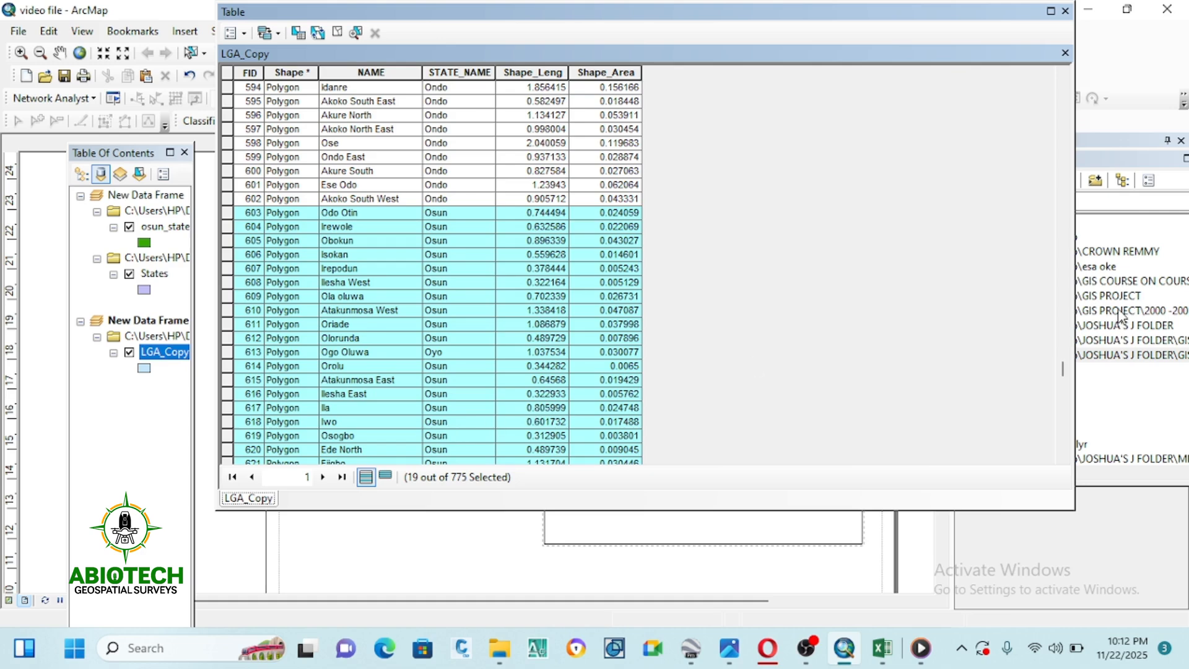
Extend the selection to the remaining Osun records, FID 622 to 633, and close the attribute table.
left_click(1062, 458)
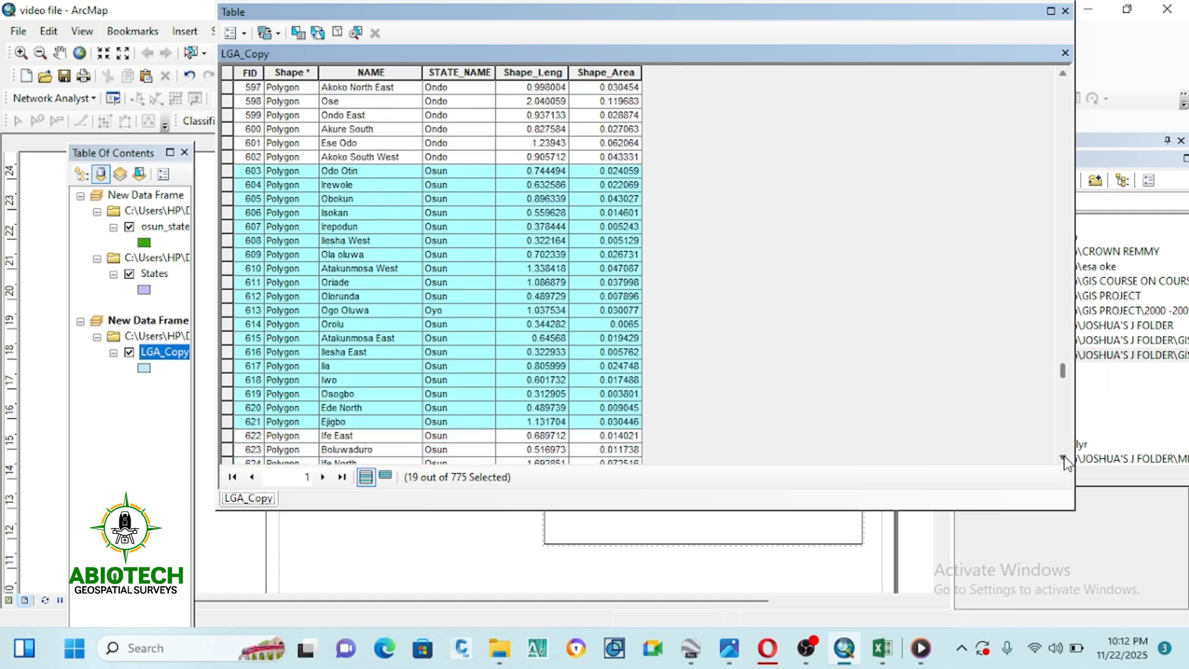
left_click(1062, 458)
left_click(1062, 457)
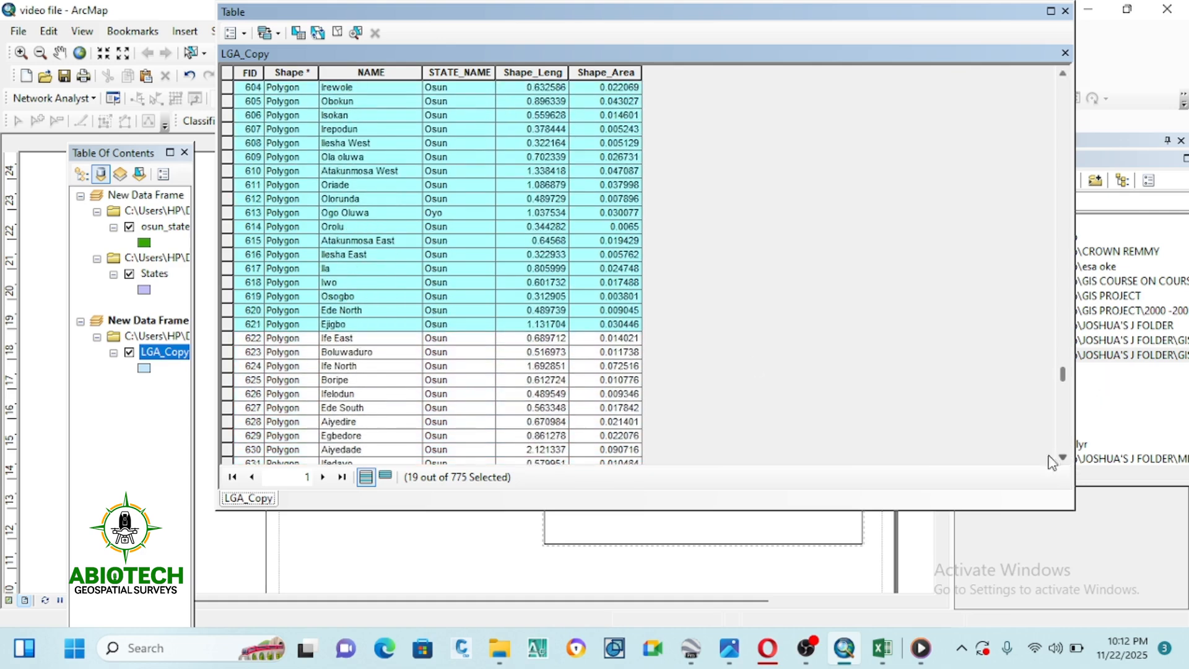
mouse_move(1063, 379)
left_mouse_down()
mouse_move(1065, 409)
mouse_move(1065, 383)
left_mouse_up()
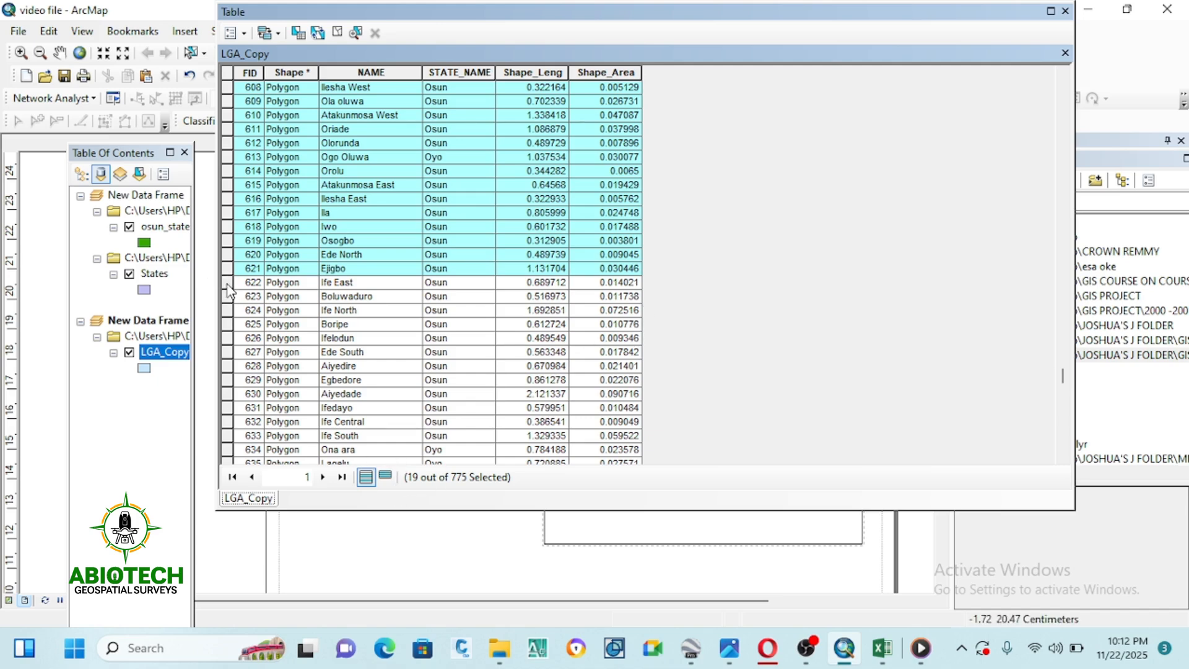
left_click_drag(229, 289, 383, 430)
scroll(485, 315, "up", 2)
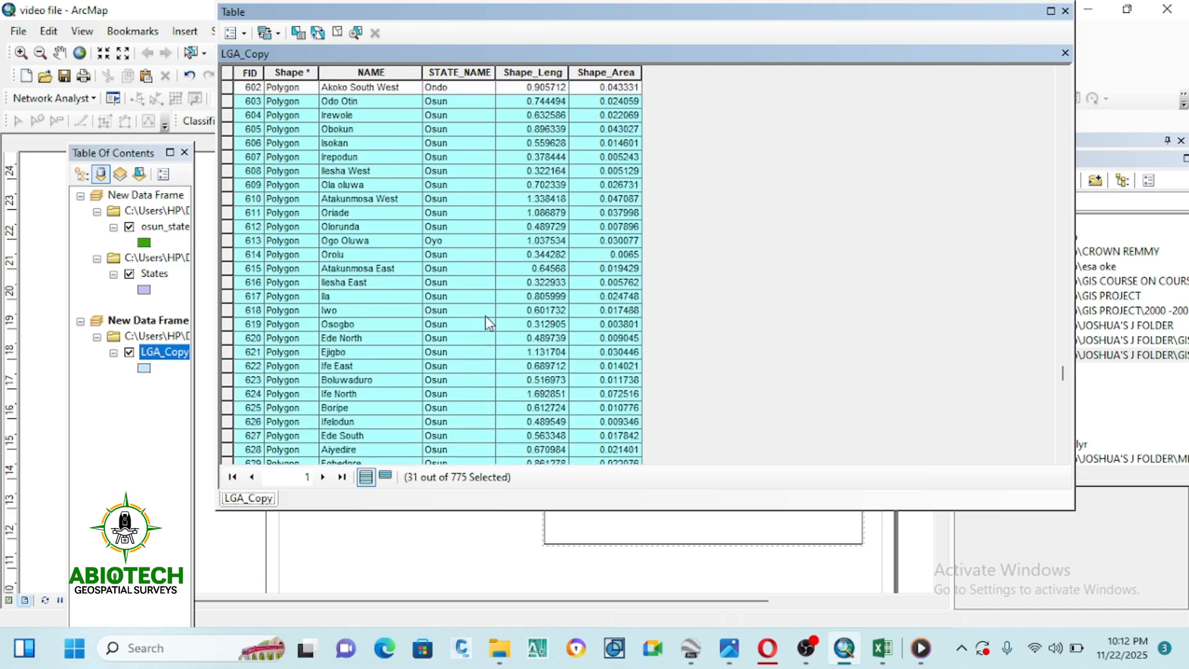
scroll(486, 322, "up", 3)
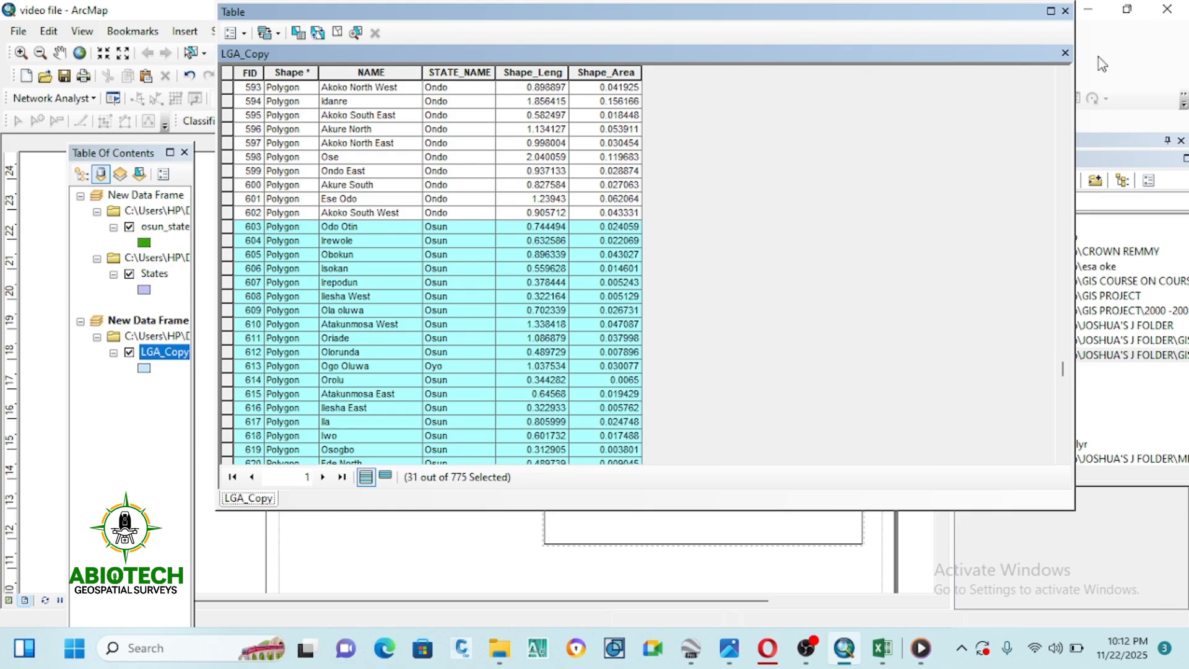
left_click(1065, 53)
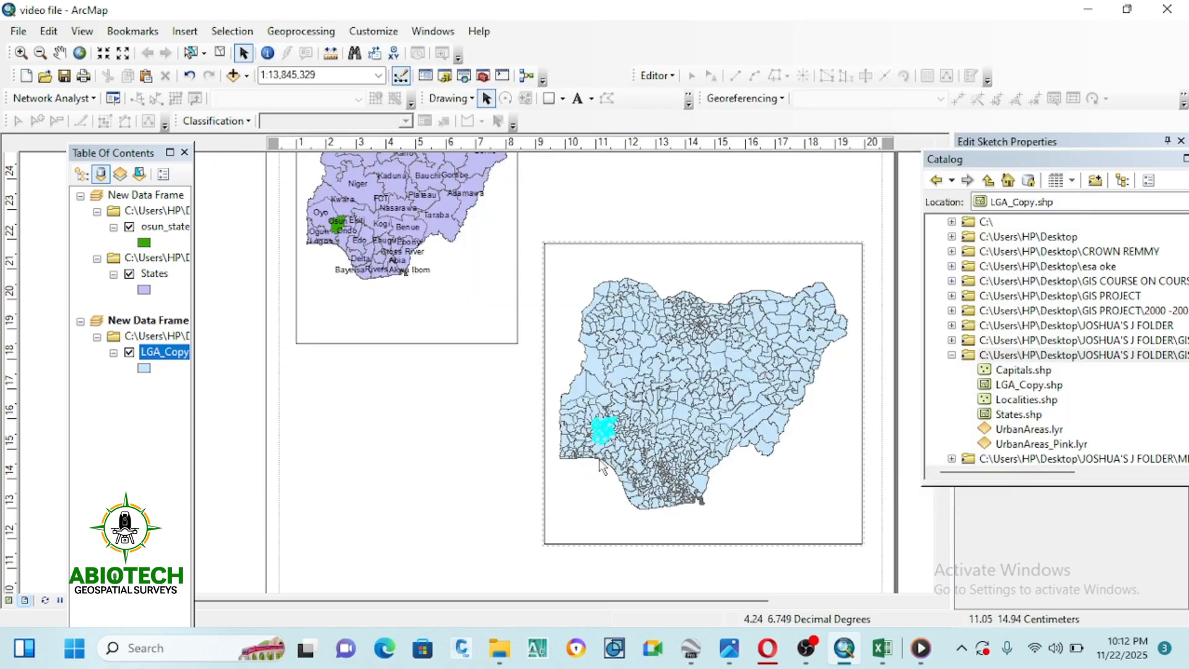
Start exporting the selected Osun features of the LGA_Copy layer with its source coordinate system and browse for the output file.
scroll(603, 440, "down", 5)
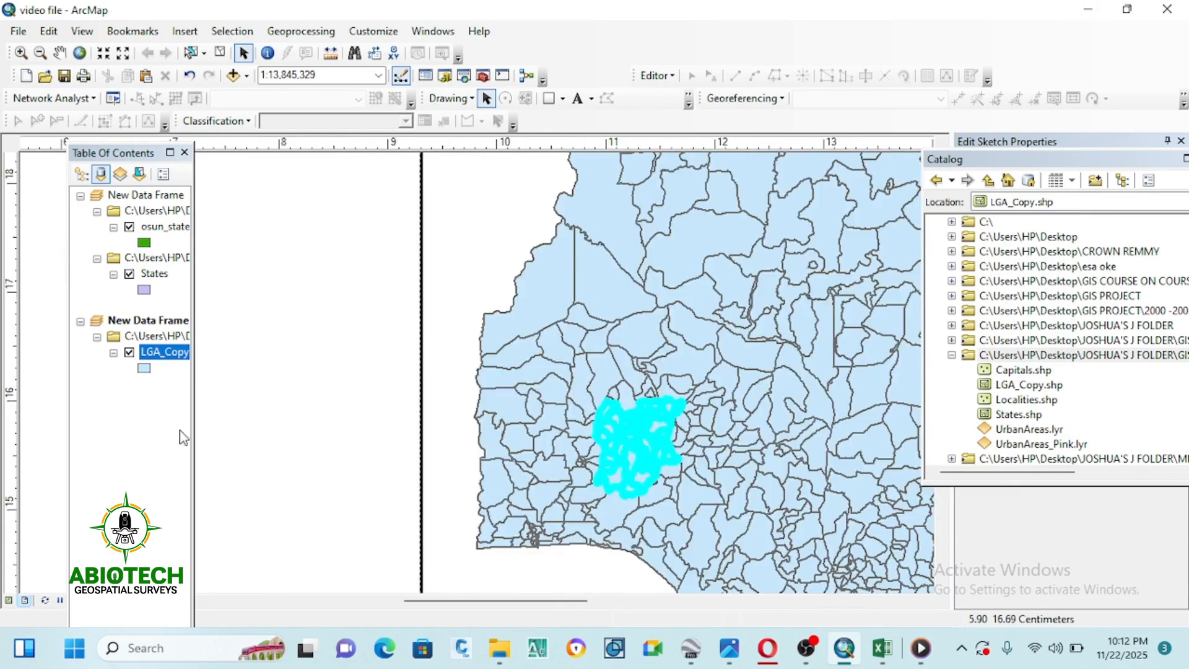
right_click(164, 354)
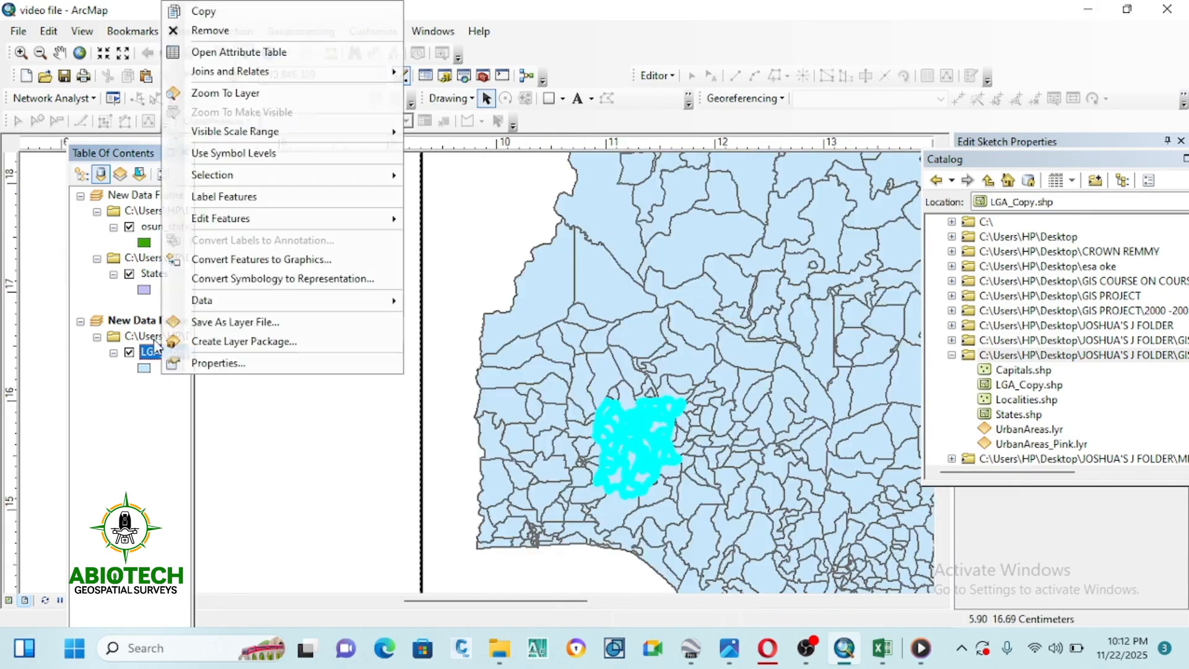
mouse_move(207, 301)
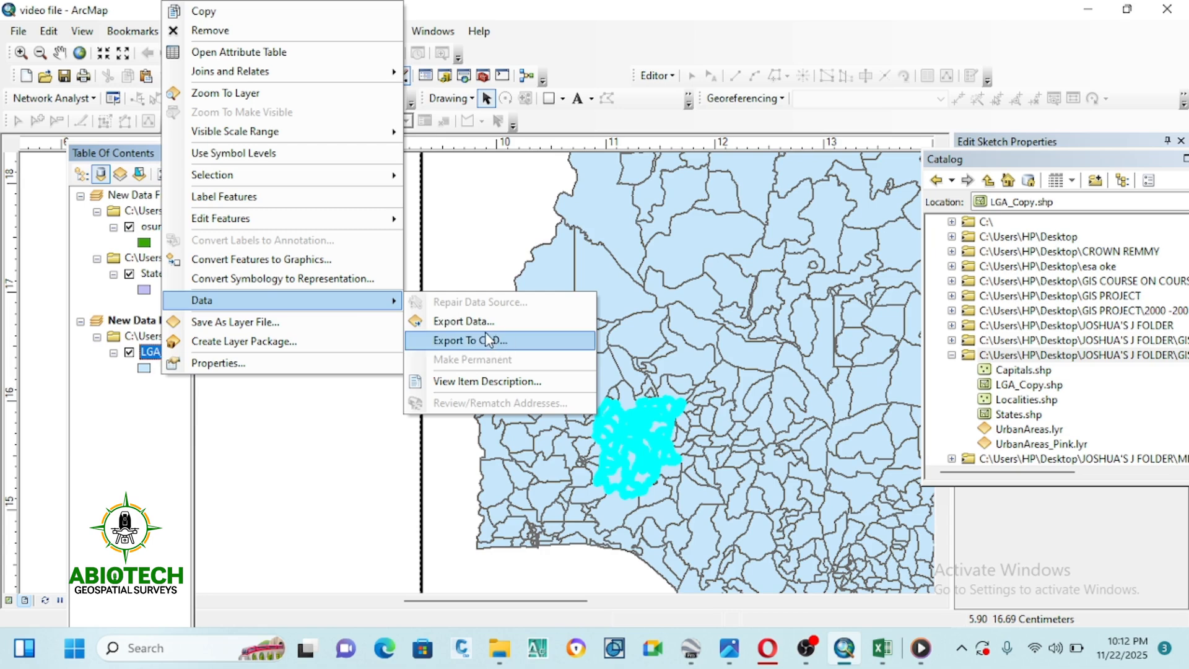
left_click(472, 321)
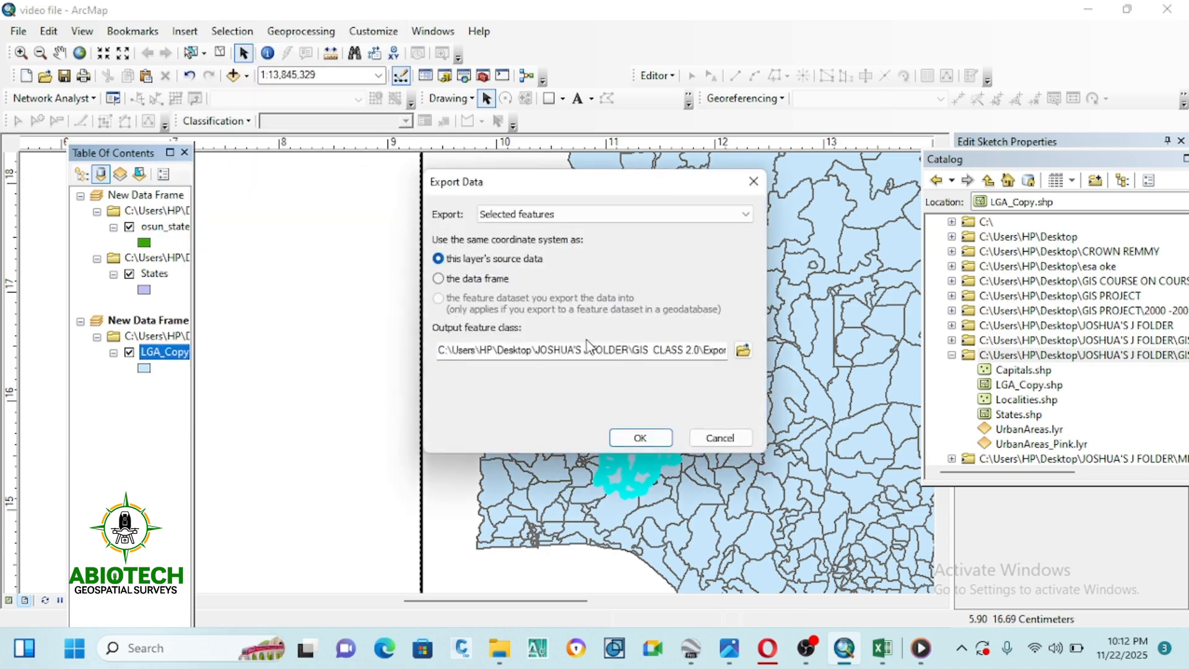
left_click(741, 351)
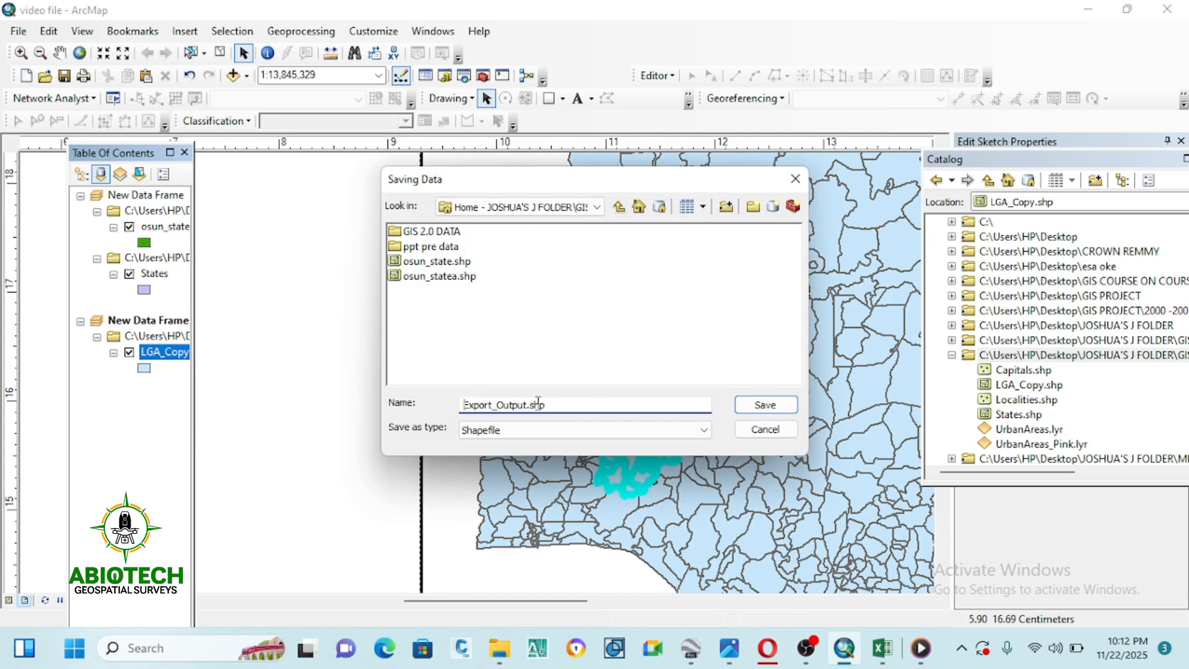
Try to save the exported features as a shapefile named osun state, and decline overwriting the existing file.
left_click_drag(561, 404, 432, 413)
type("osun state")
left_click(536, 433)
left_click(495, 466)
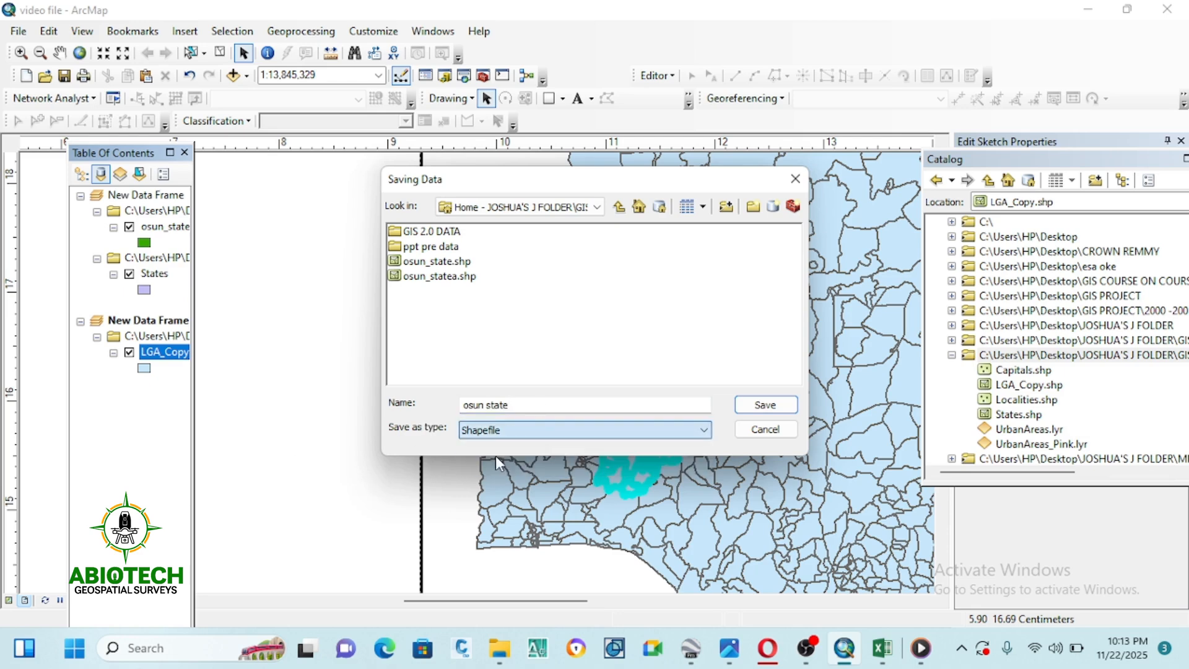
left_click(757, 402)
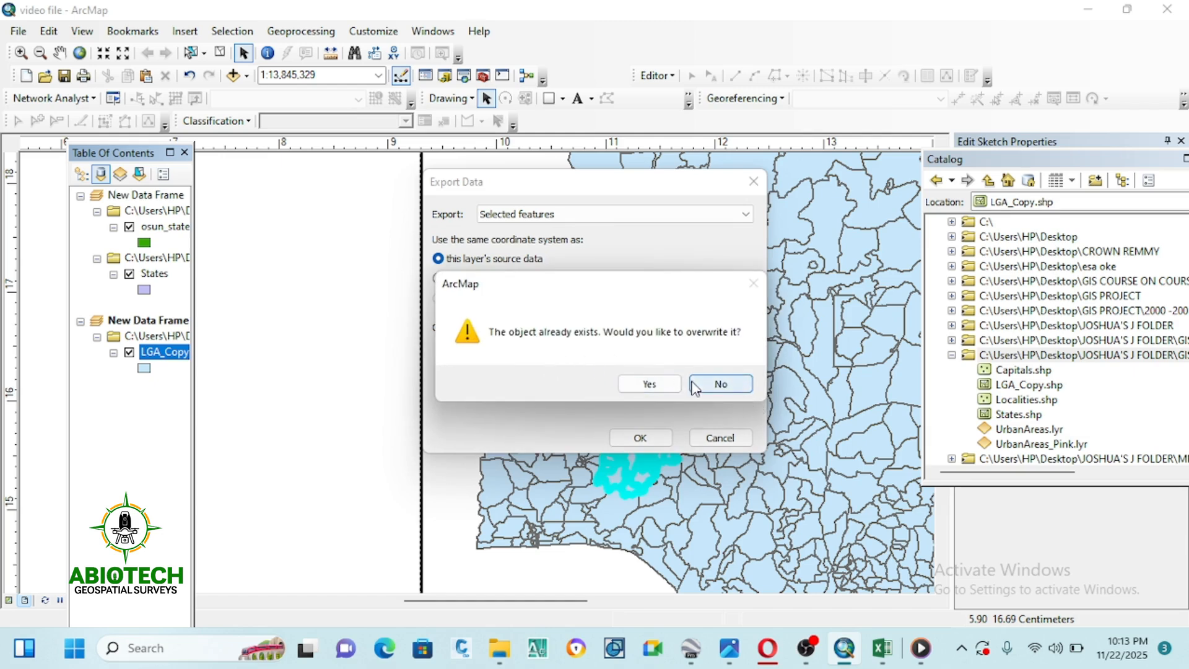
left_click(703, 390)
left_click(752, 416)
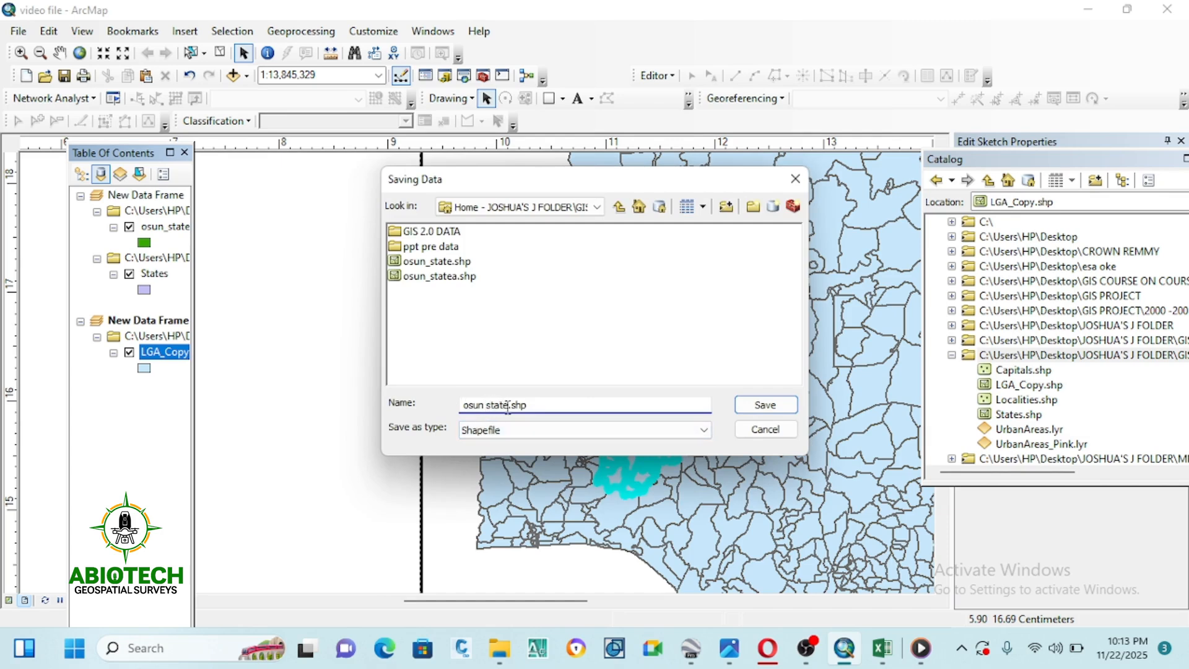
Name the output shapefile osun_lga, export the selected features and add them to the map as a layer.
left_click_drag(508, 407, 448, 407)
type("son")
left_click(748, 400)
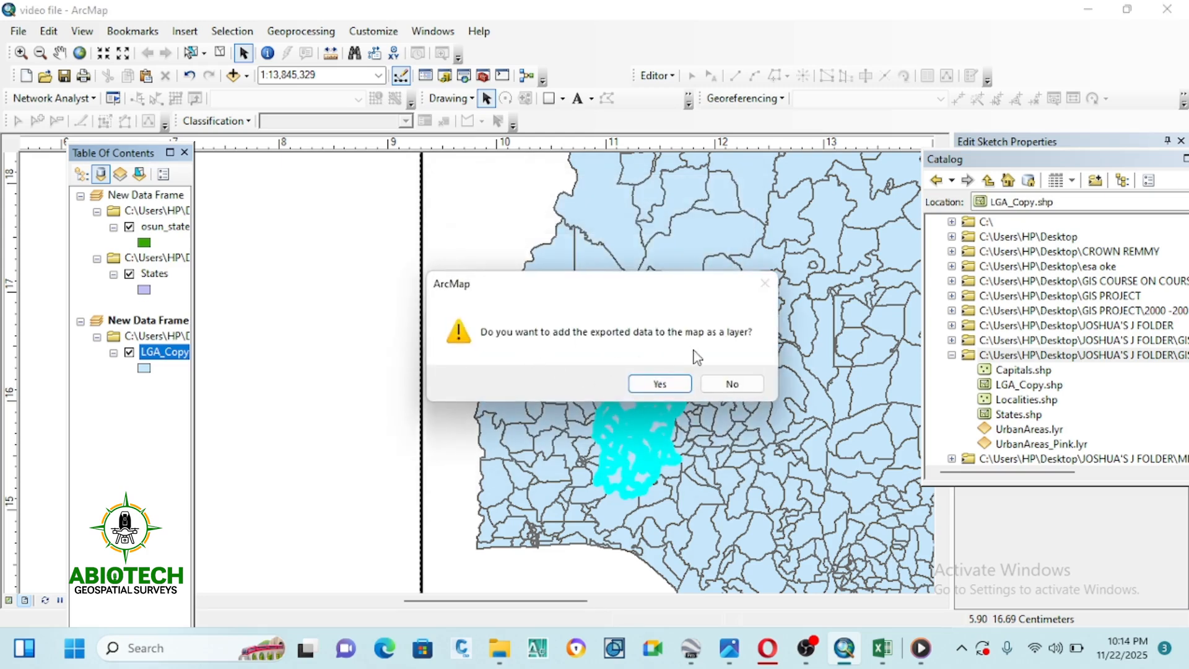
left_click(660, 383)
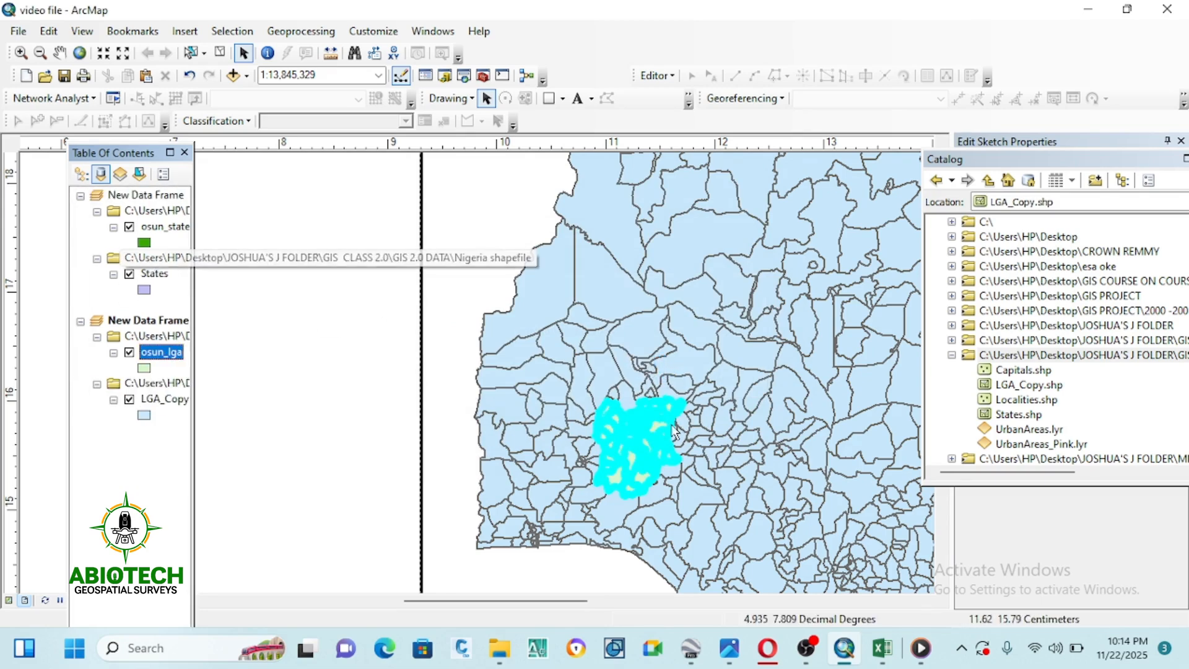
Hide the LGA_Copy layer and zoom the second data frame to the extent of the osun_lga layer.
scroll(659, 392, "down", 2)
scroll(559, 357, "up", 5)
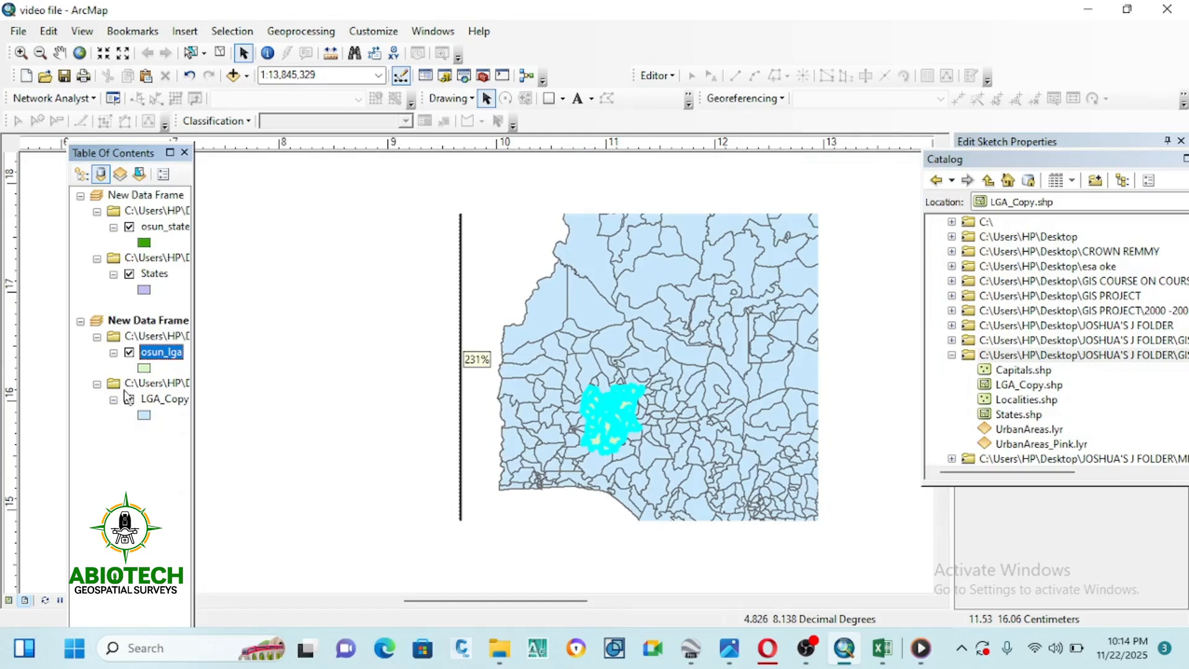
left_click(128, 399)
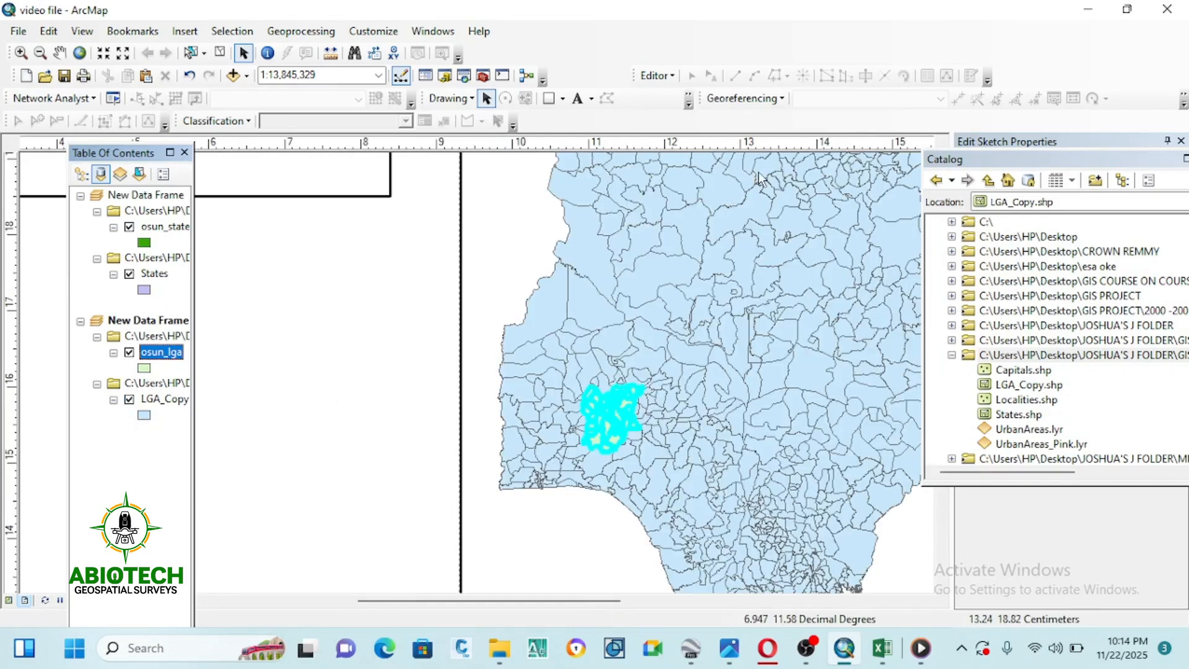
left_click(128, 400)
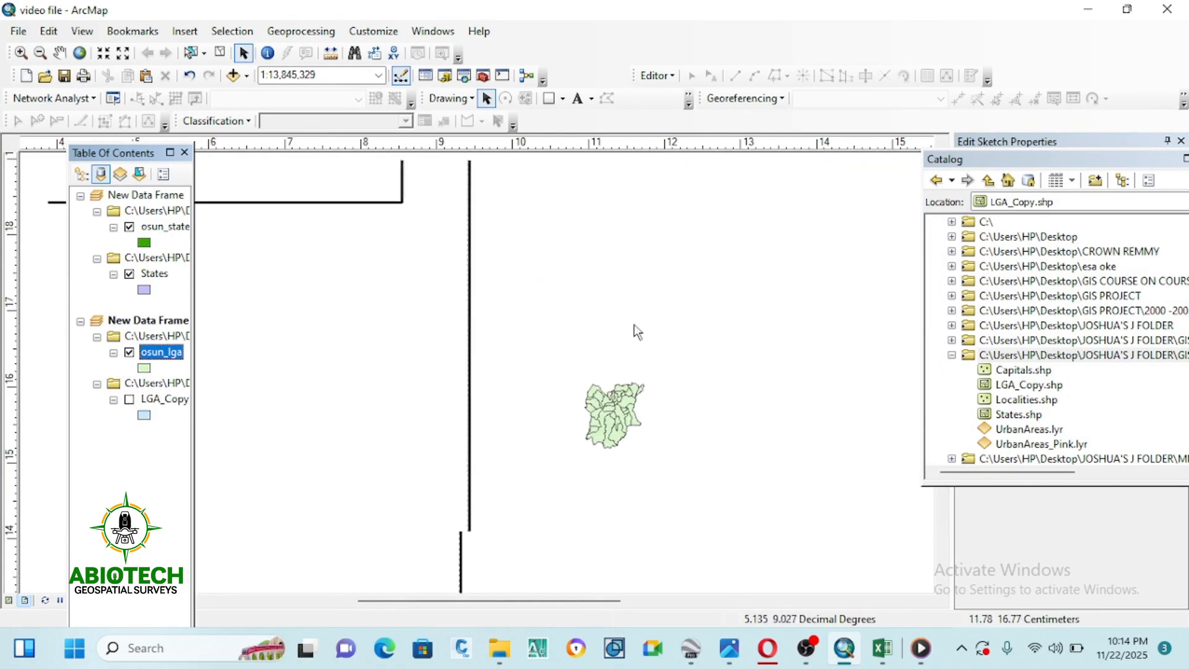
scroll(600, 332, "up", 2)
scroll(600, 332, "up", 5)
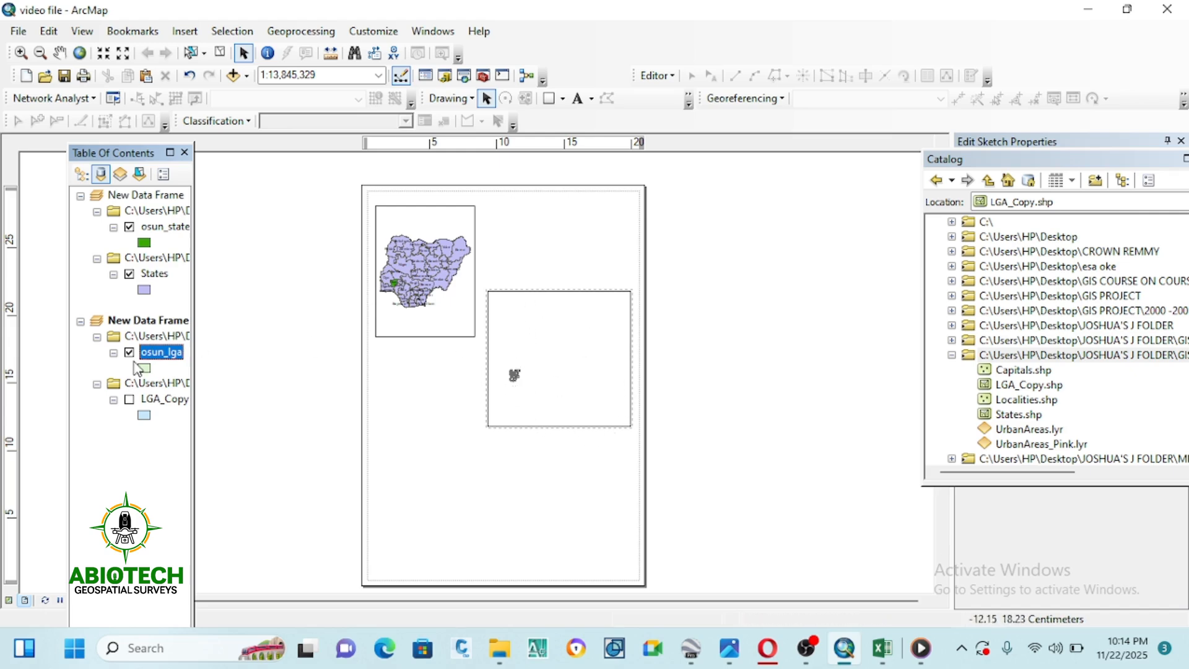
right_click(152, 359)
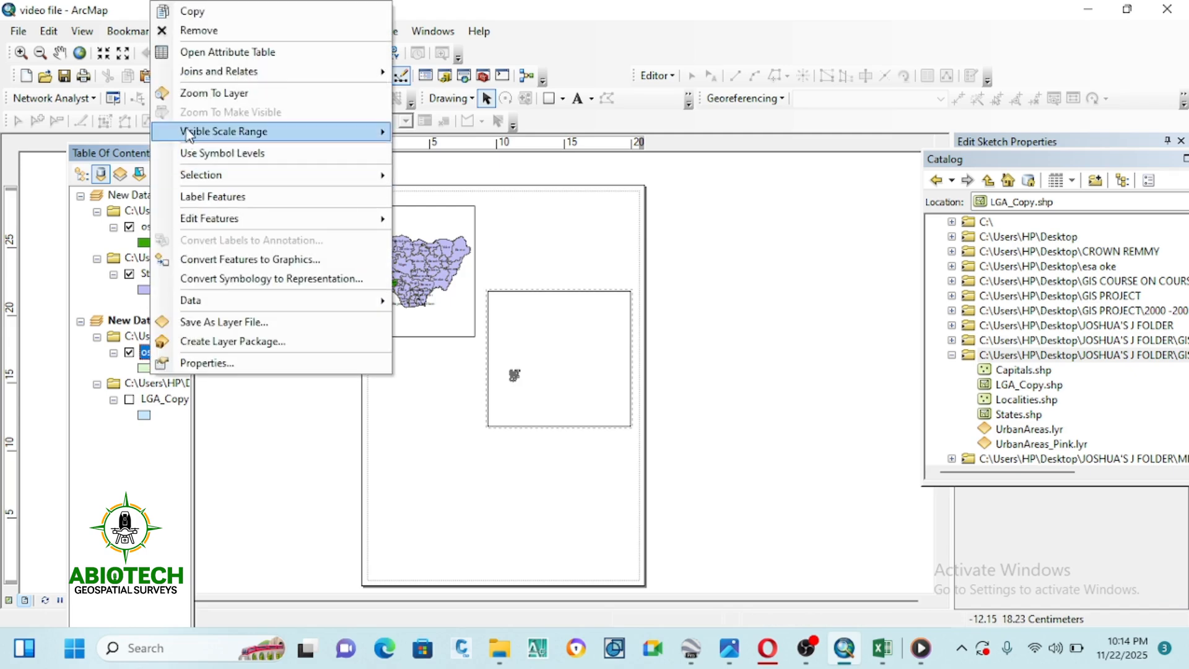
left_click(196, 94)
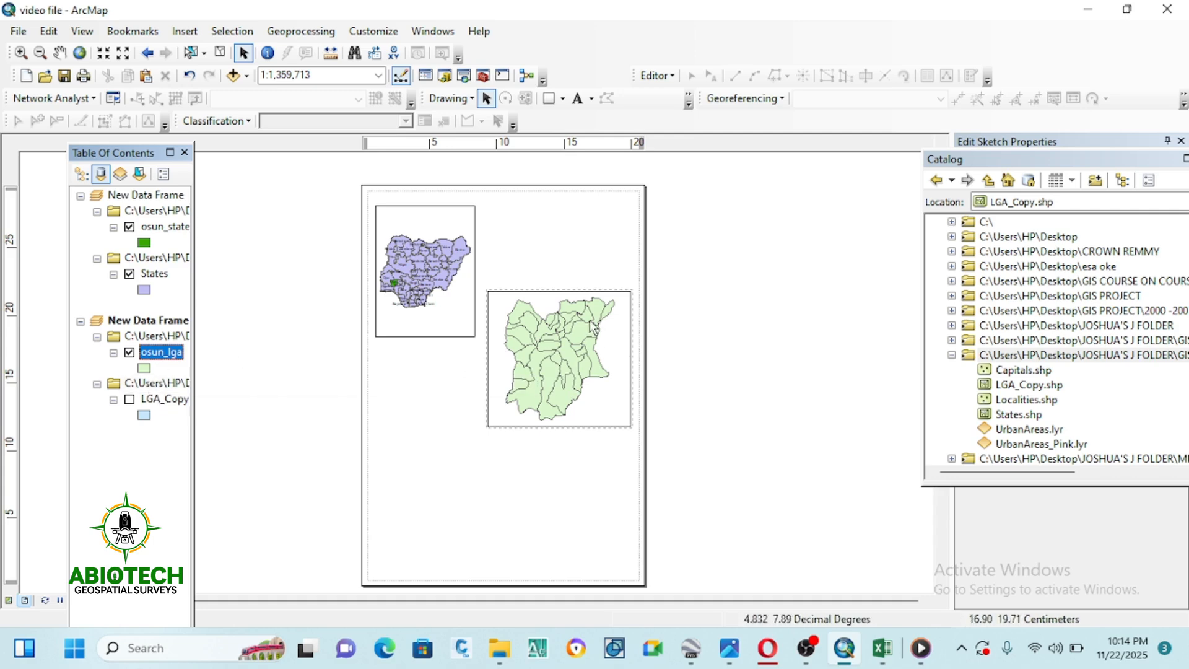
Select the Obokun polygon in the northeast of the Osun map and check its record in the osun_lga attribute table.
scroll(578, 328, "down", 2)
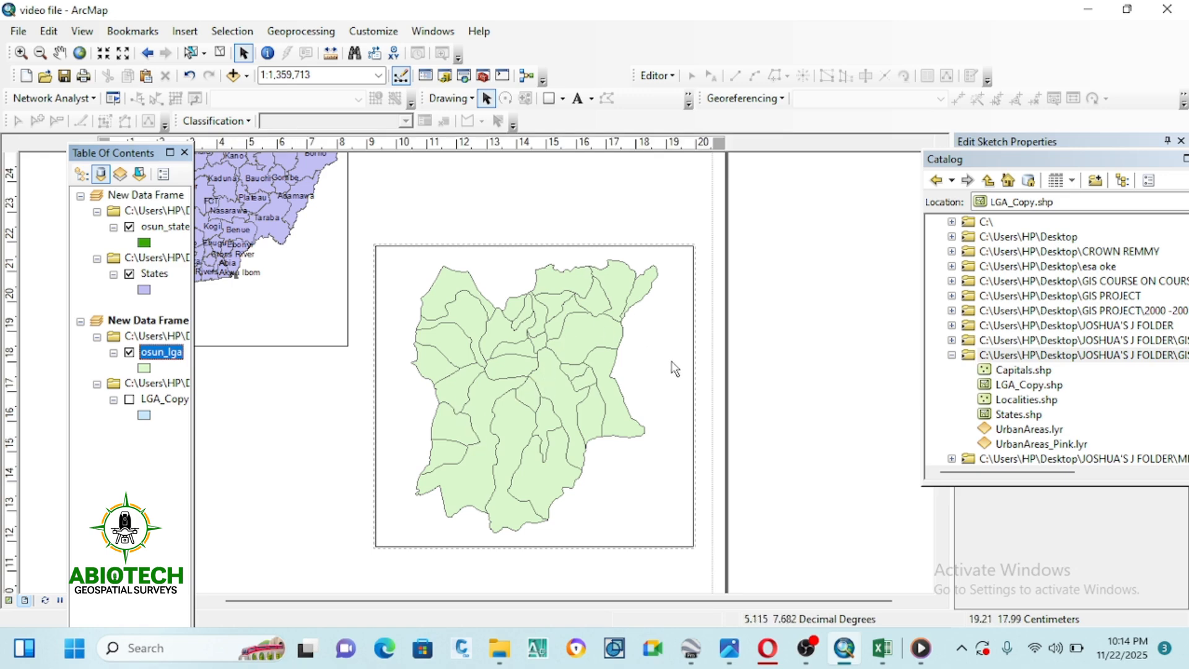
left_click(185, 53)
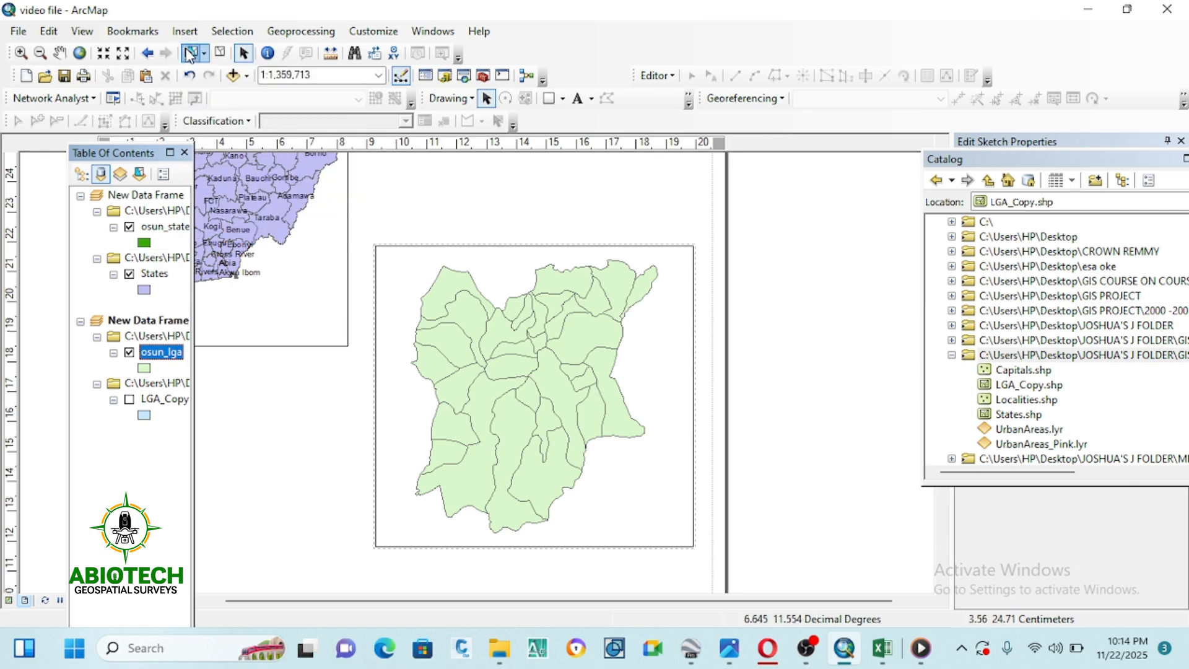
left_click(573, 346)
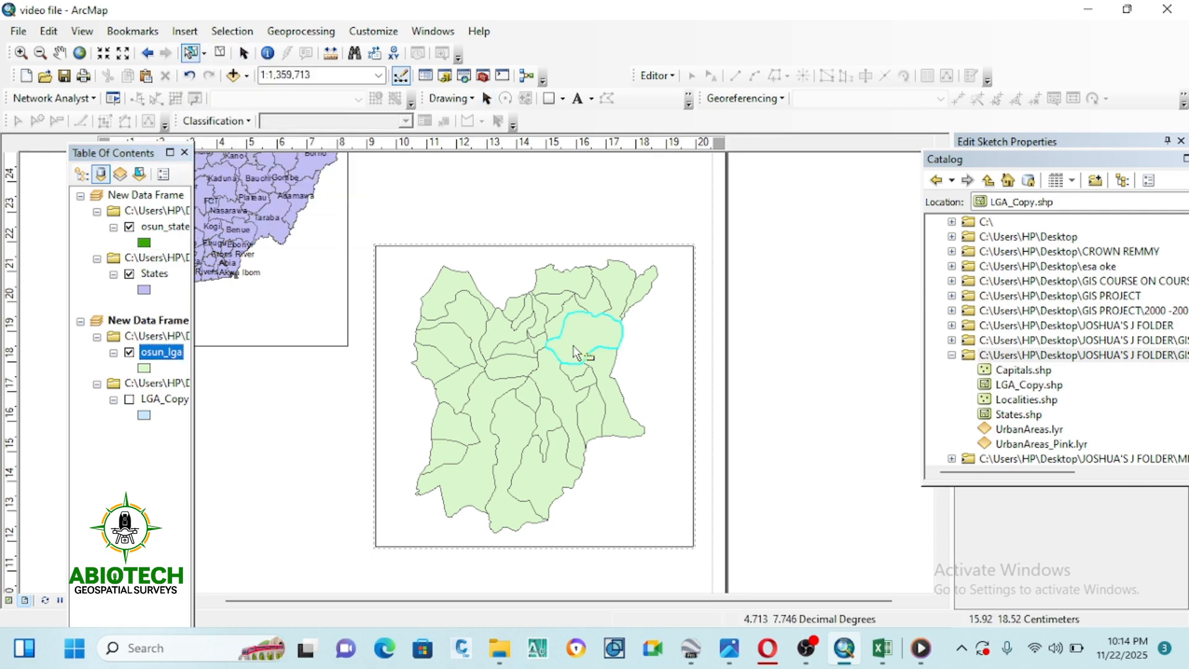
right_click(159, 352)
left_click(244, 50)
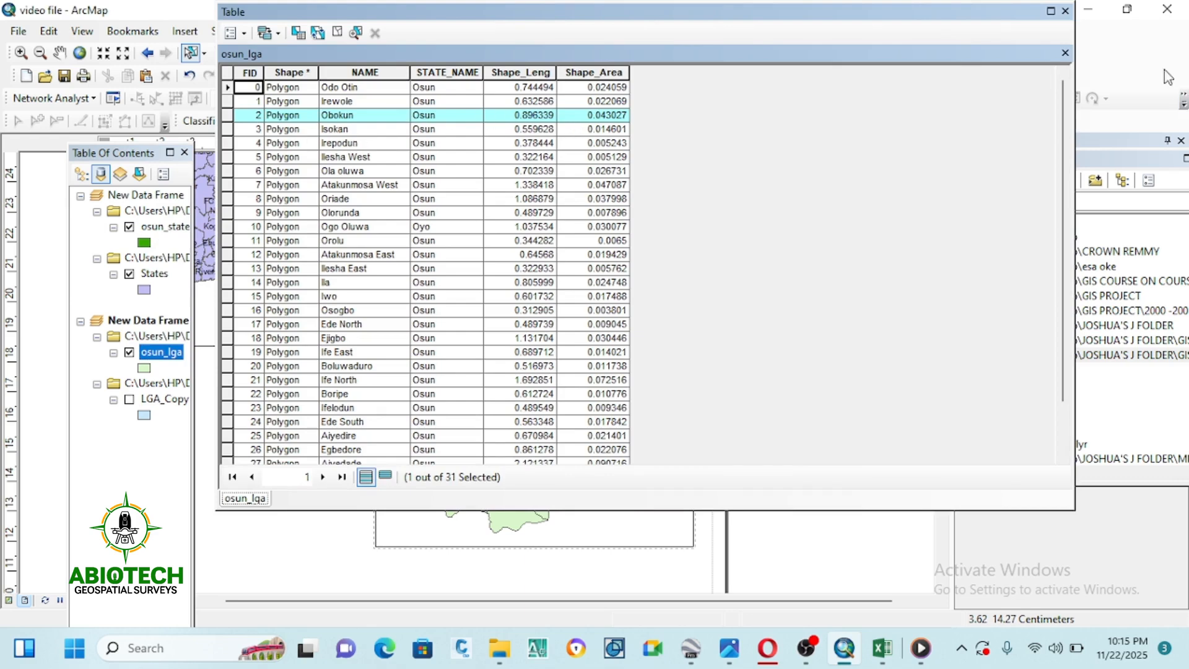
left_click(1065, 53)
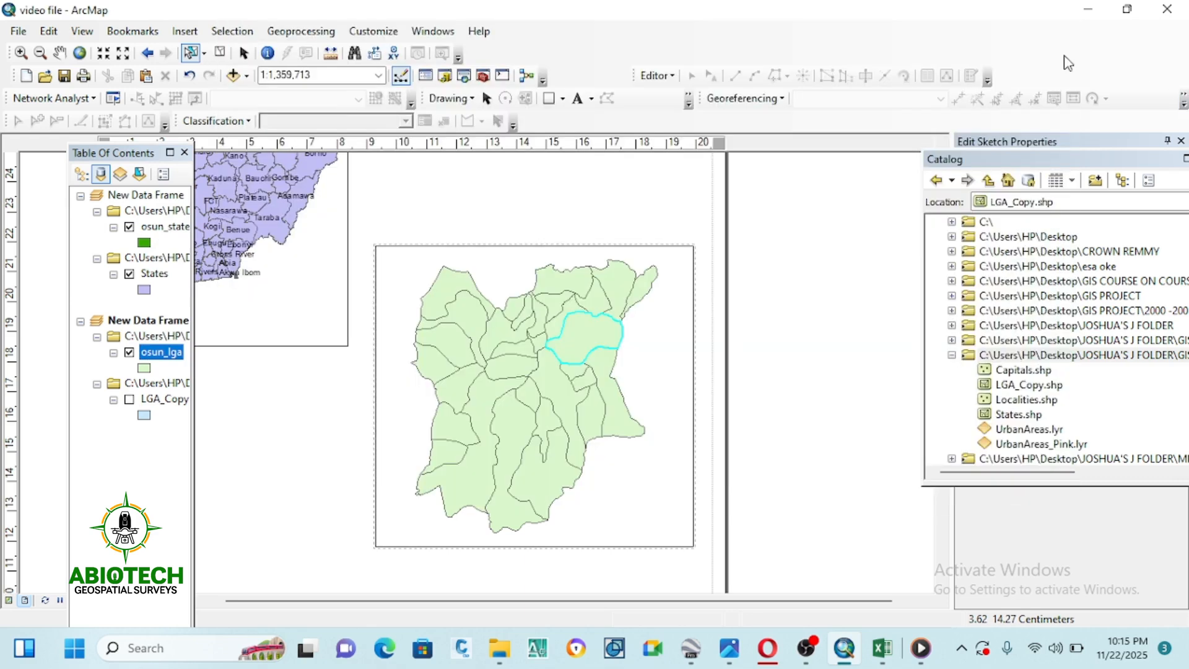
Set up an export of the selected osun_lga feature to a shapefile named obokun_lga.
right_click(159, 354)
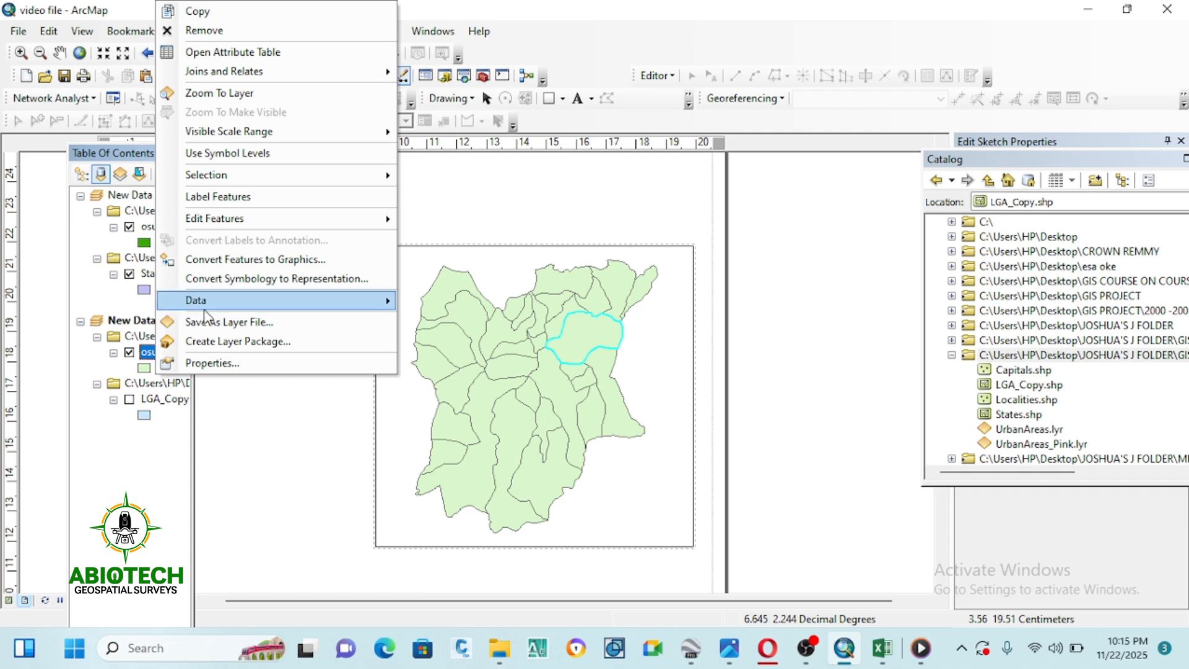
left_click(459, 317)
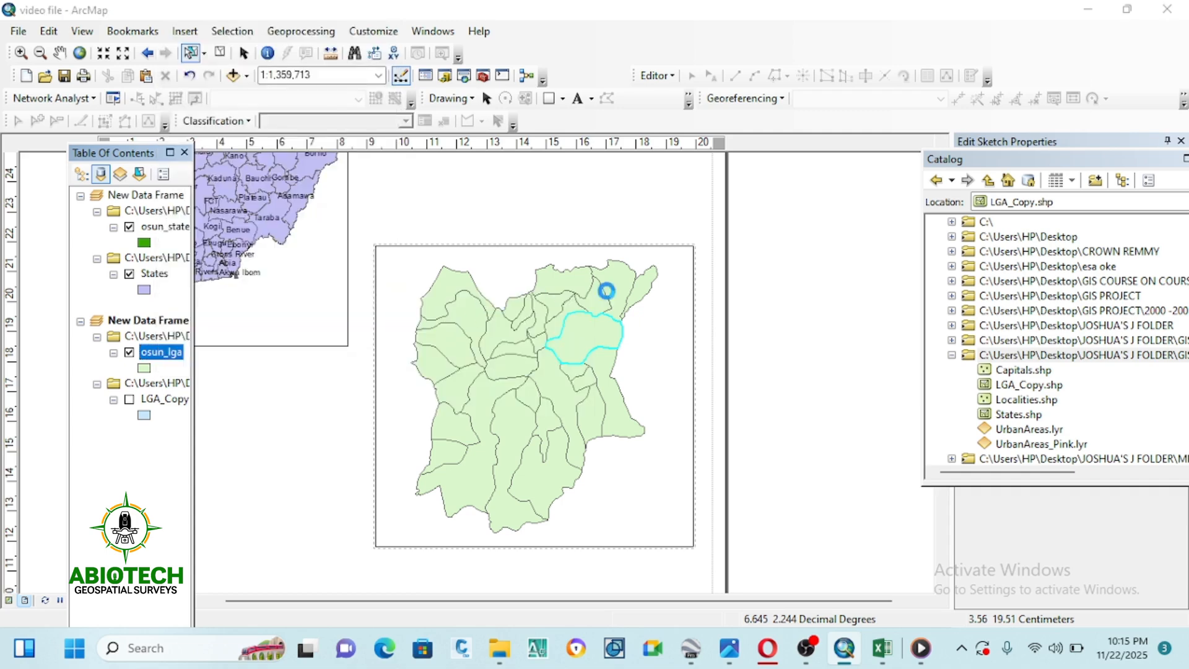
left_click(743, 349)
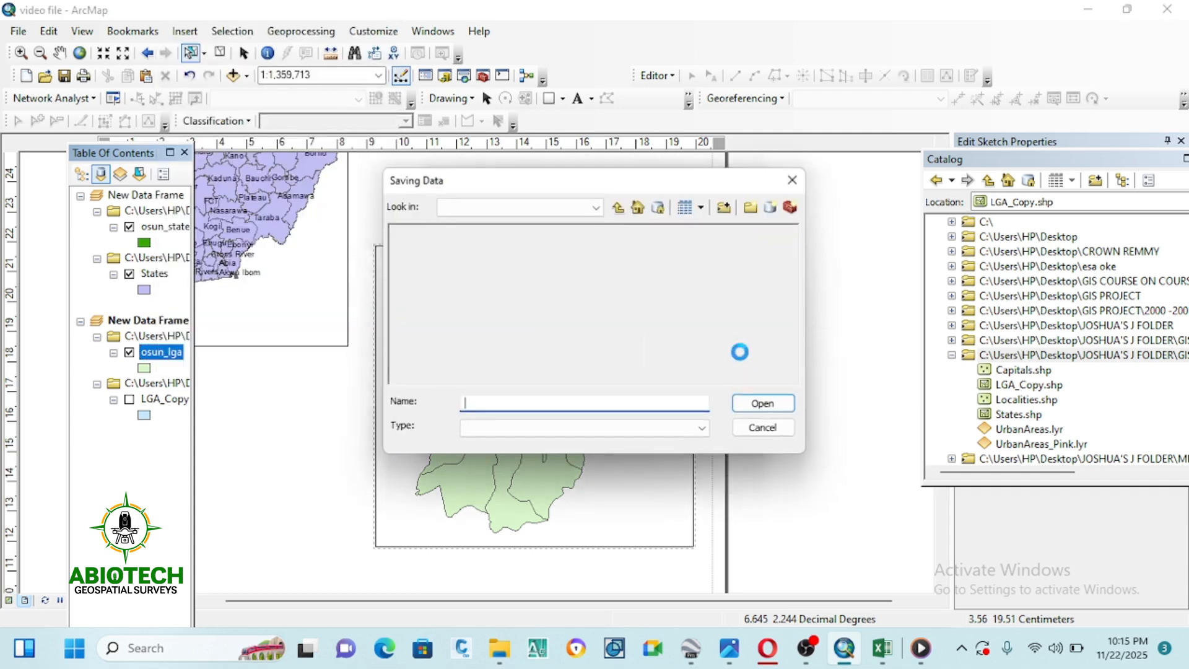
left_click(441, 291)
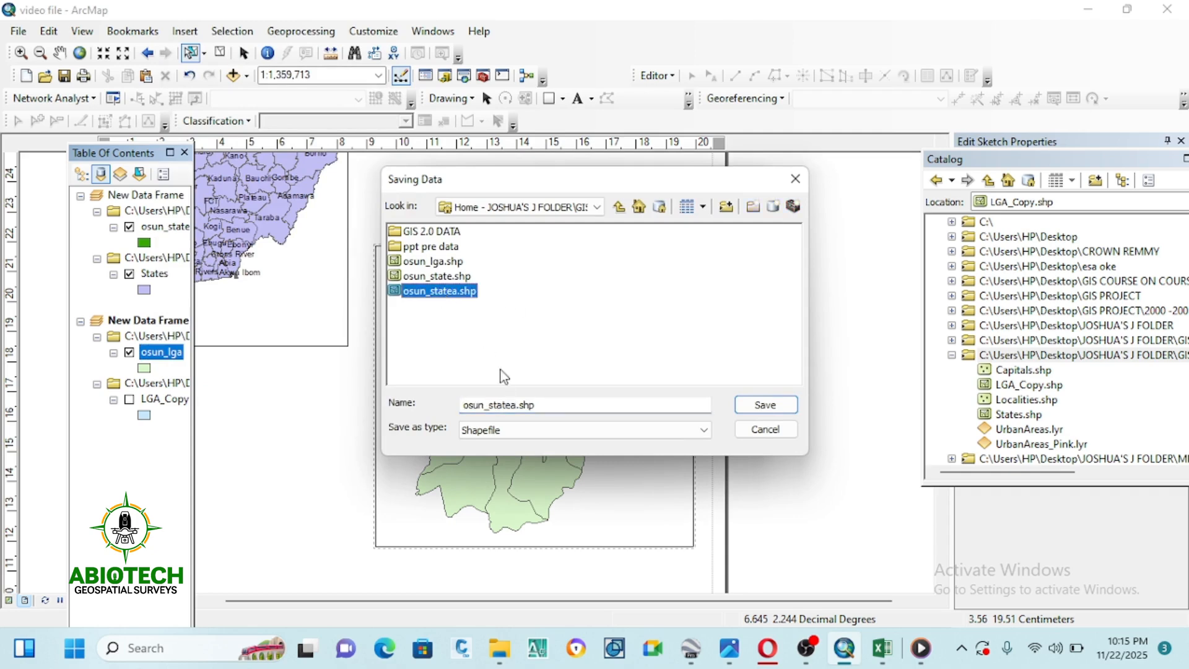
left_click_drag(551, 412, 439, 412)
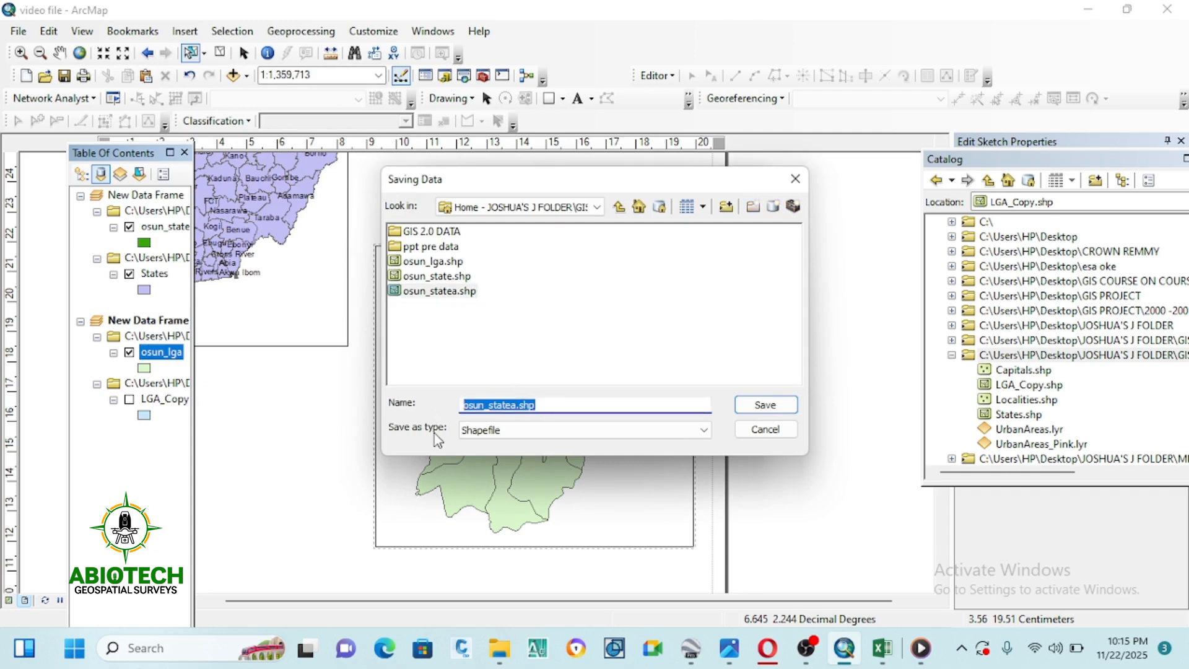
type("obonun_lga")
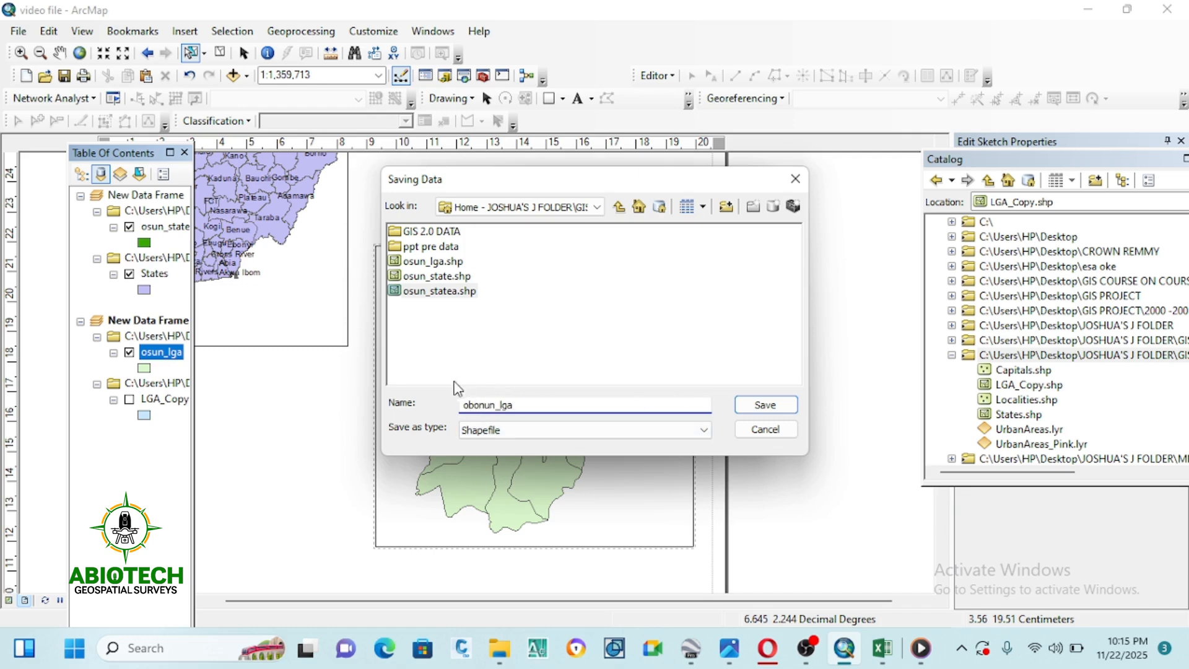
left_click(490, 433)
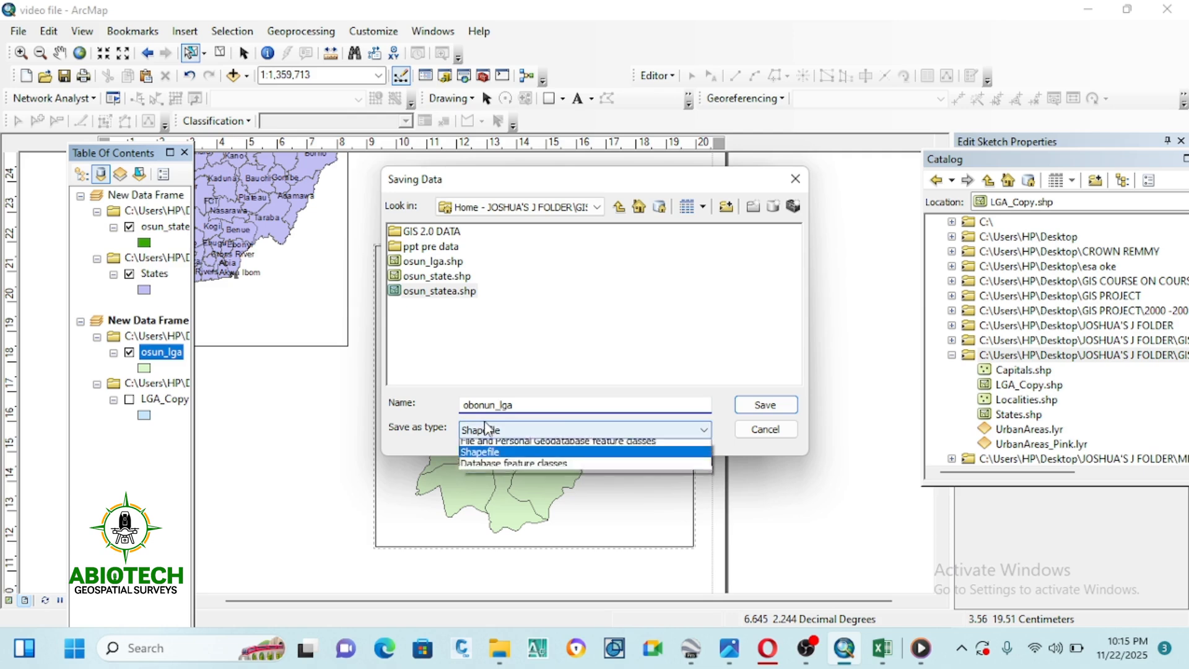
left_click(485, 405)
left_click(488, 403)
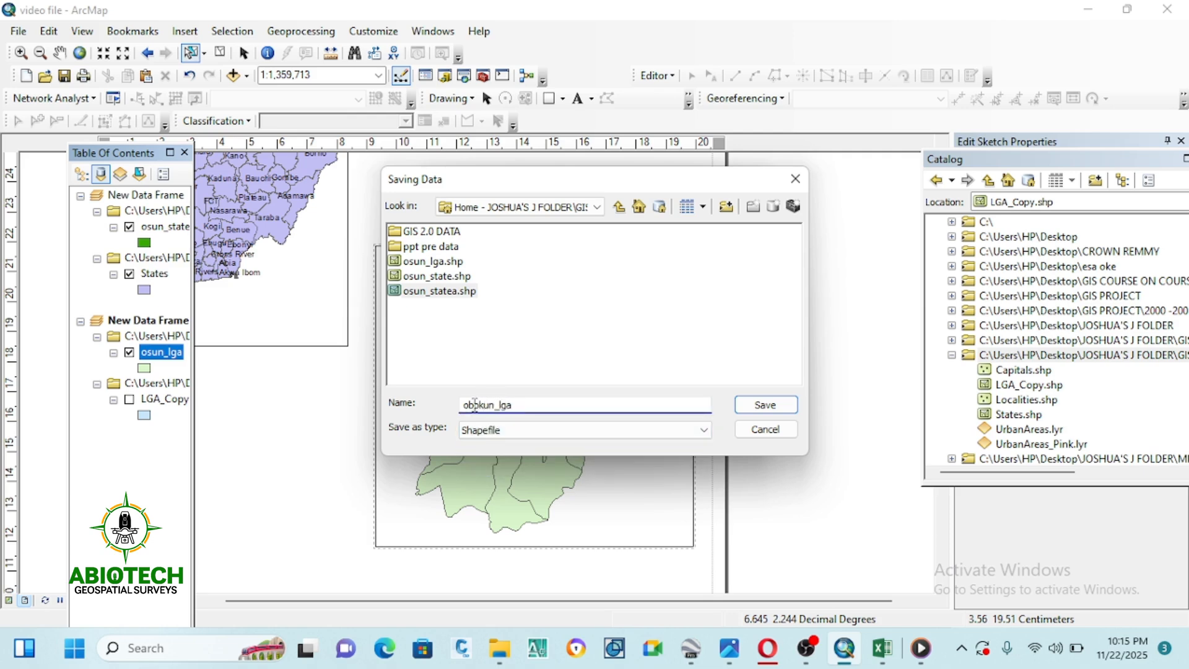
left_click(490, 442)
left_click(493, 464)
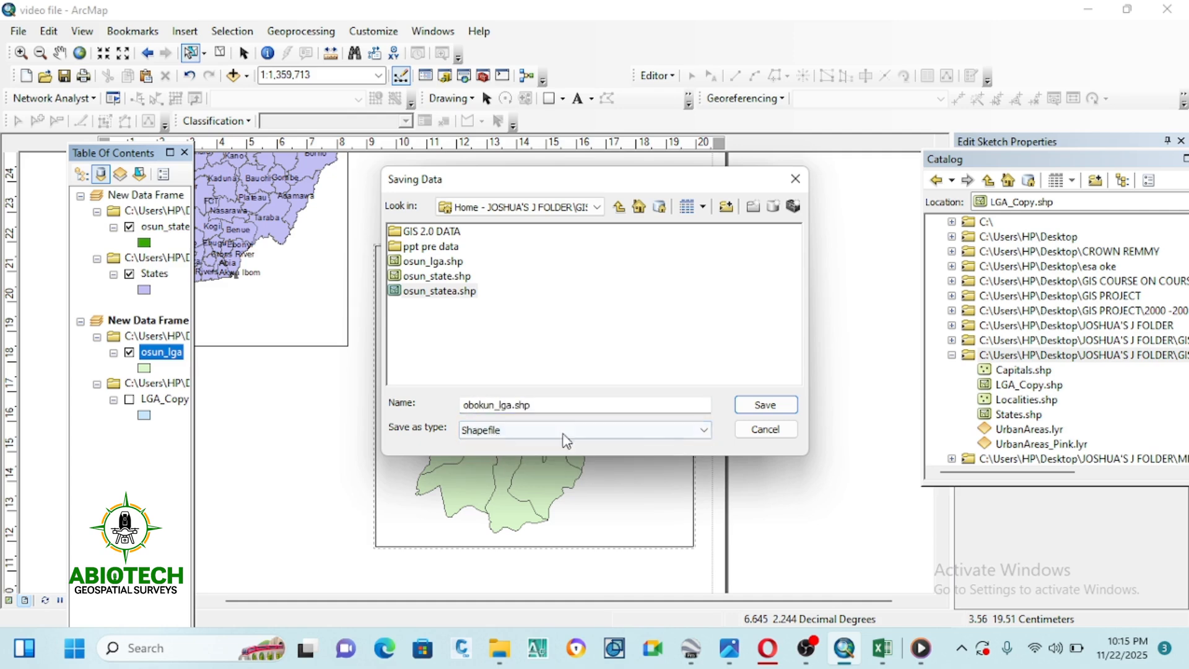
left_click(765, 405)
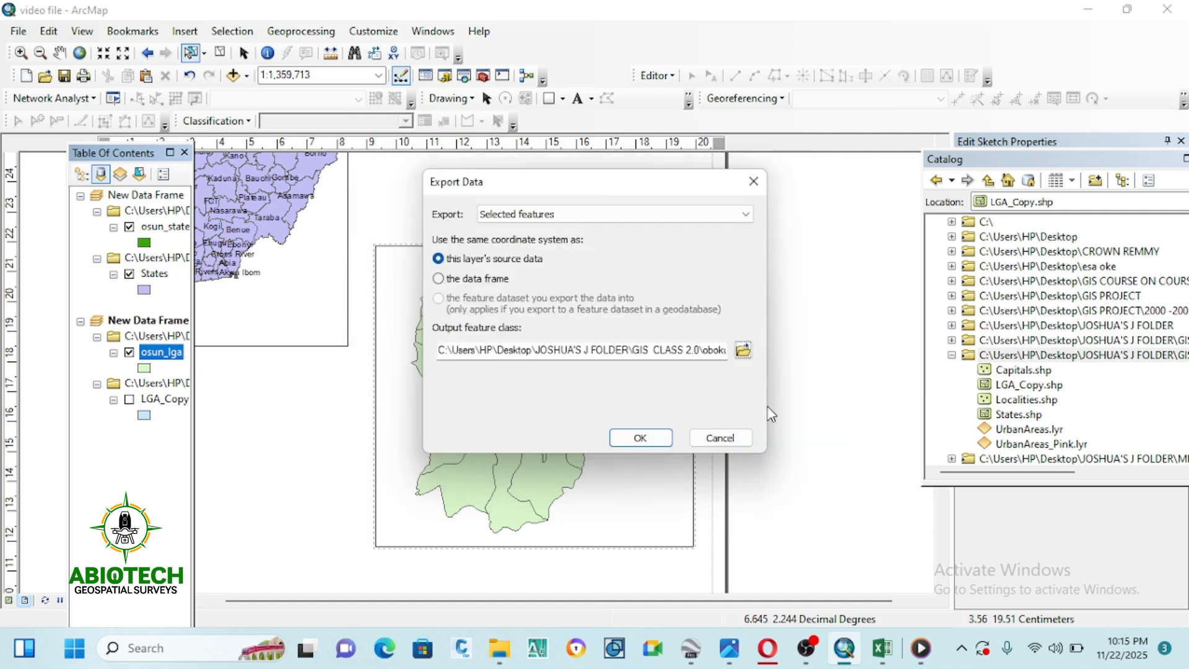
Run the Obokun export and add the exported data to the second data frame as a layer.
left_click(640, 438)
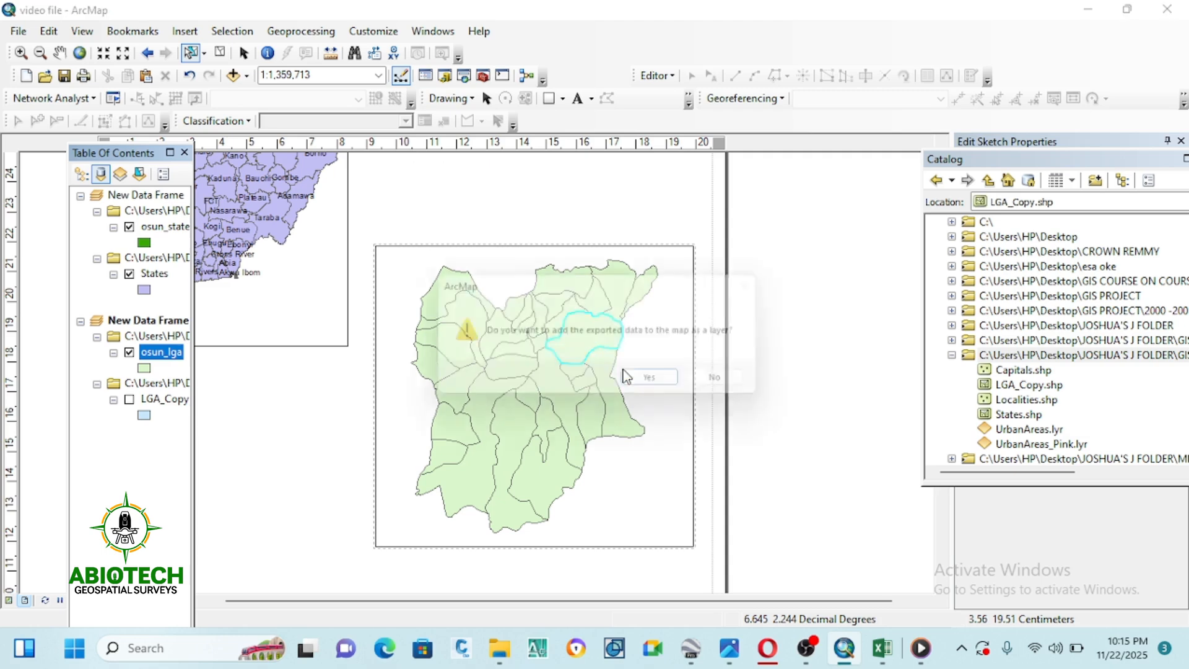
left_click(660, 384)
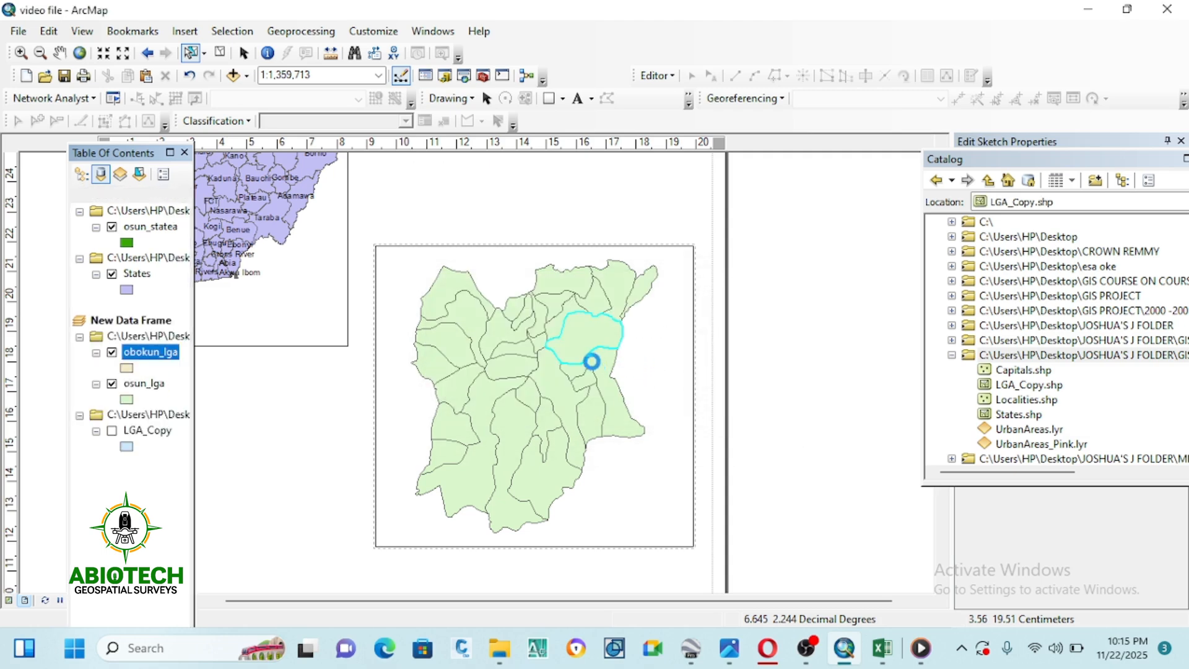
scroll(592, 357, "up", 5)
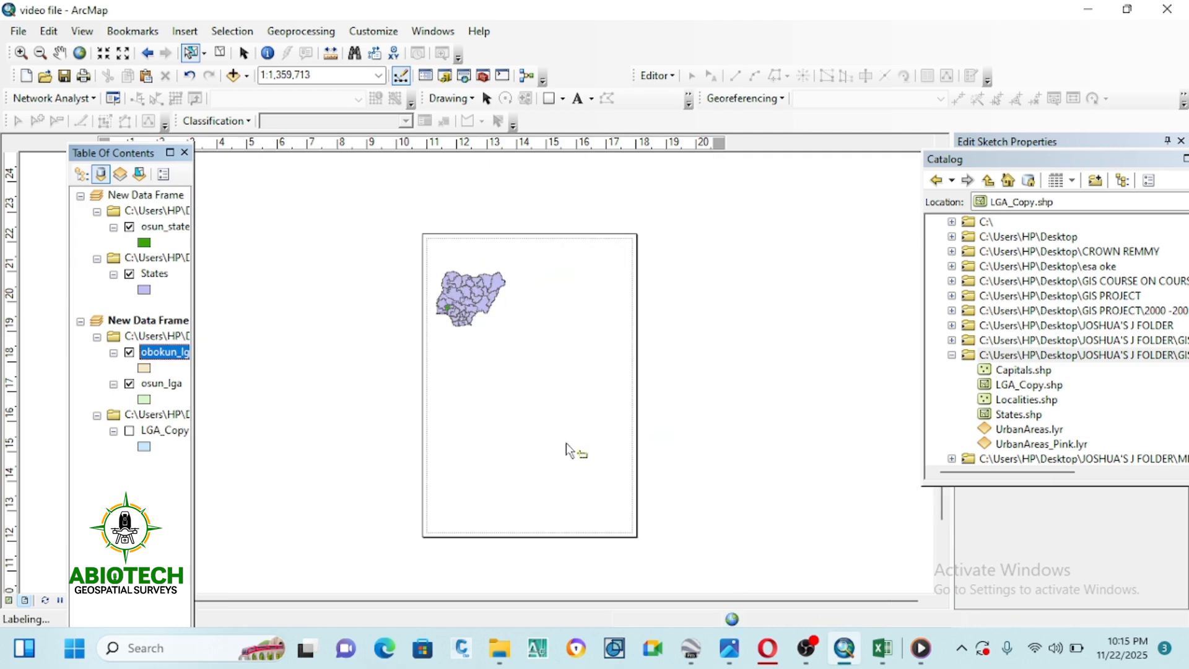
scroll(569, 446, "down", 3)
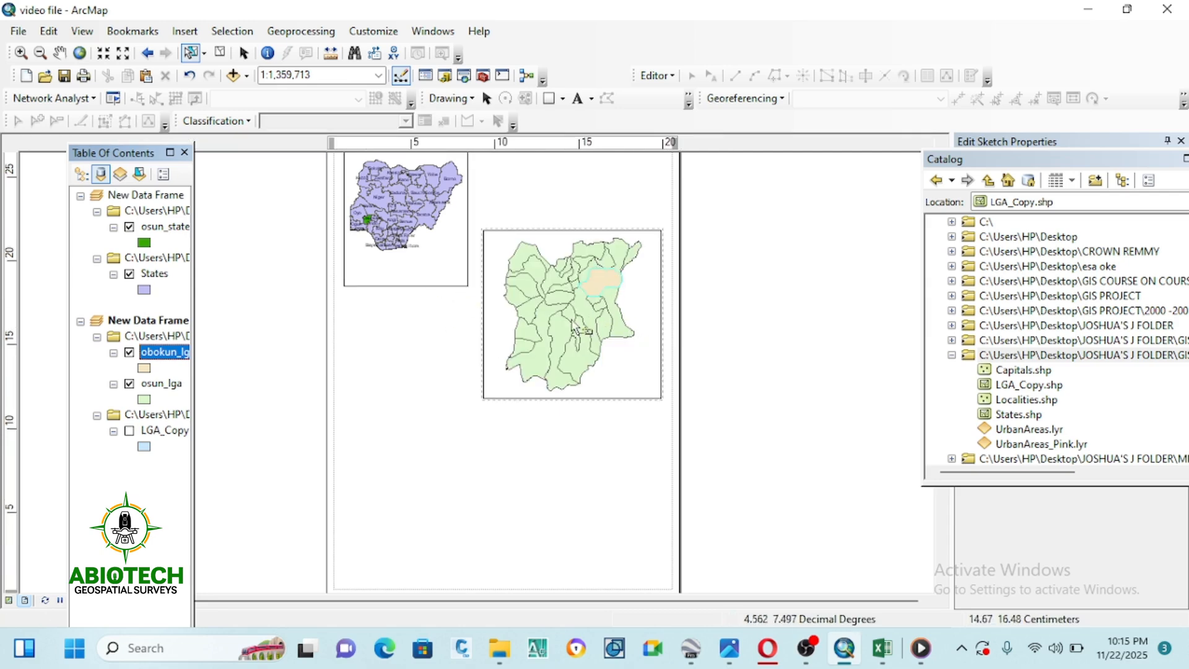
Insert a third data frame and place it below the Osun map, enlarged to nearly the full page width.
scroll(557, 361, "up", 3)
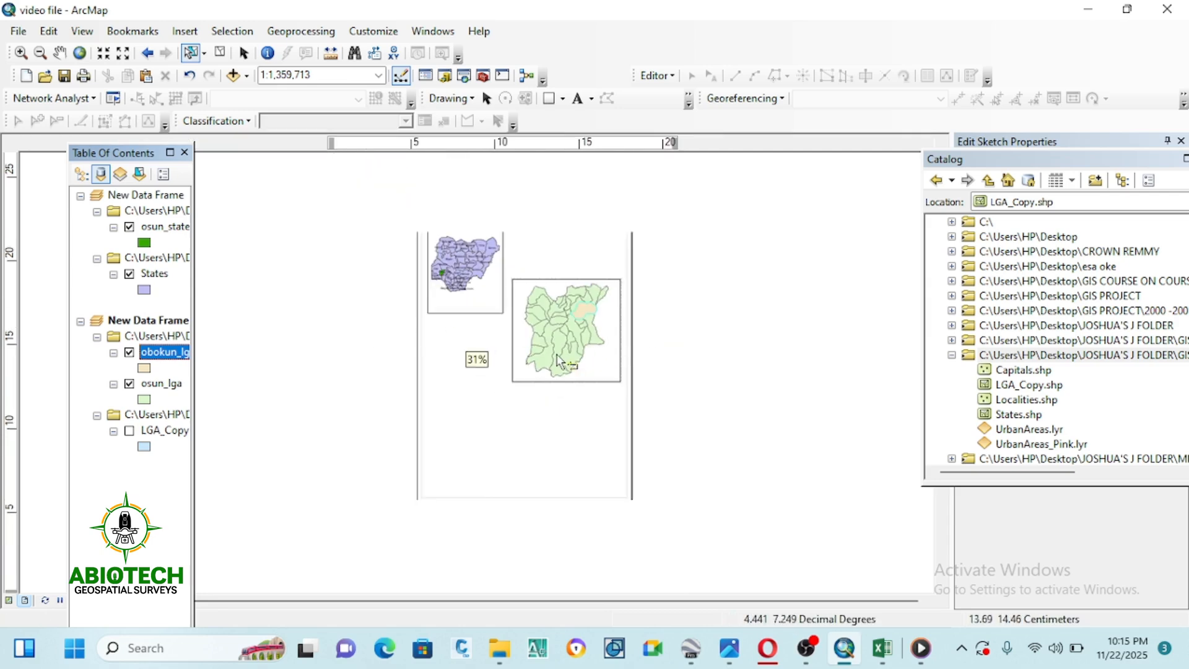
scroll(552, 369, "down", 2)
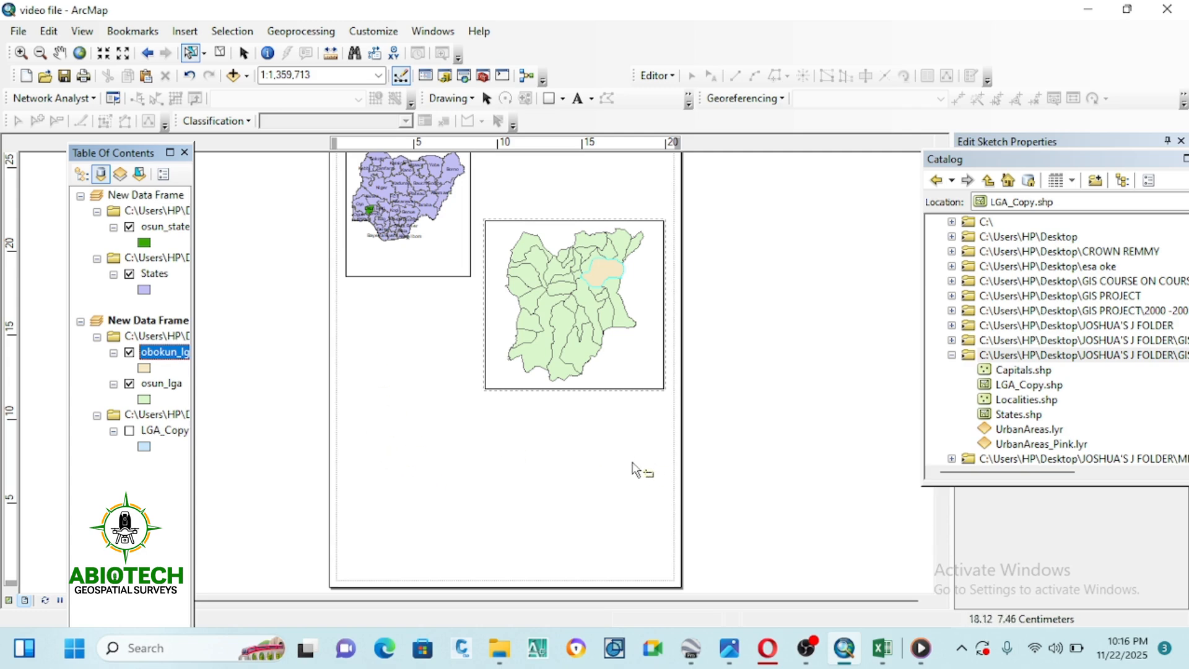
left_click(177, 32)
left_click(210, 48)
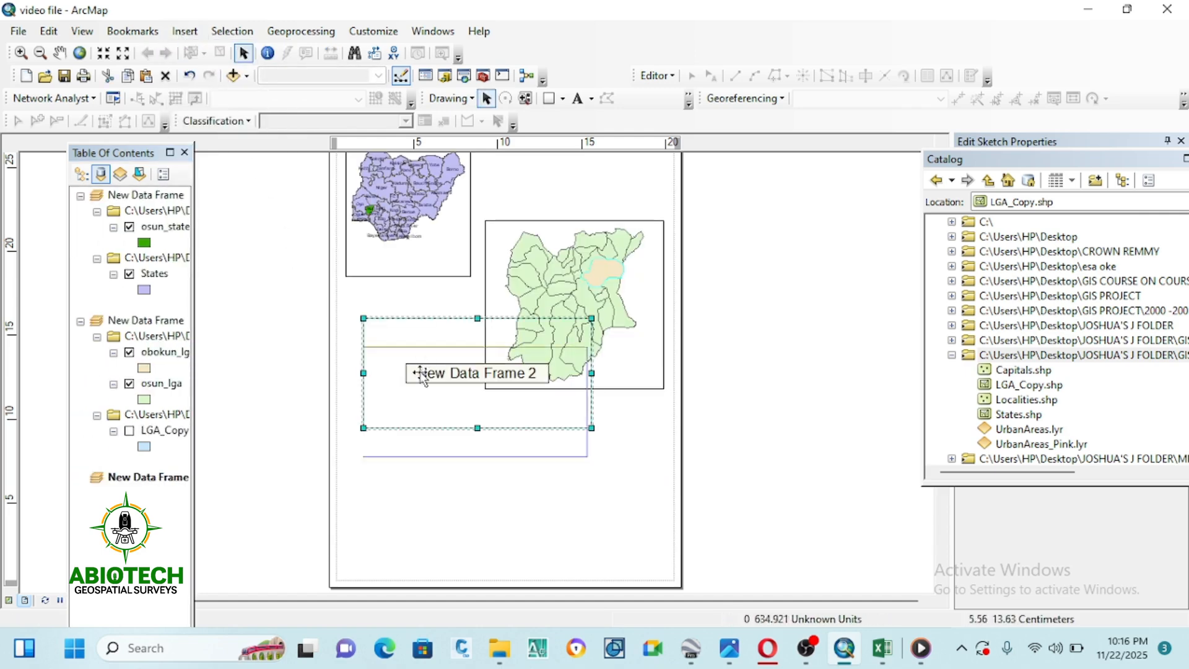
left_click_drag(421, 375, 412, 468)
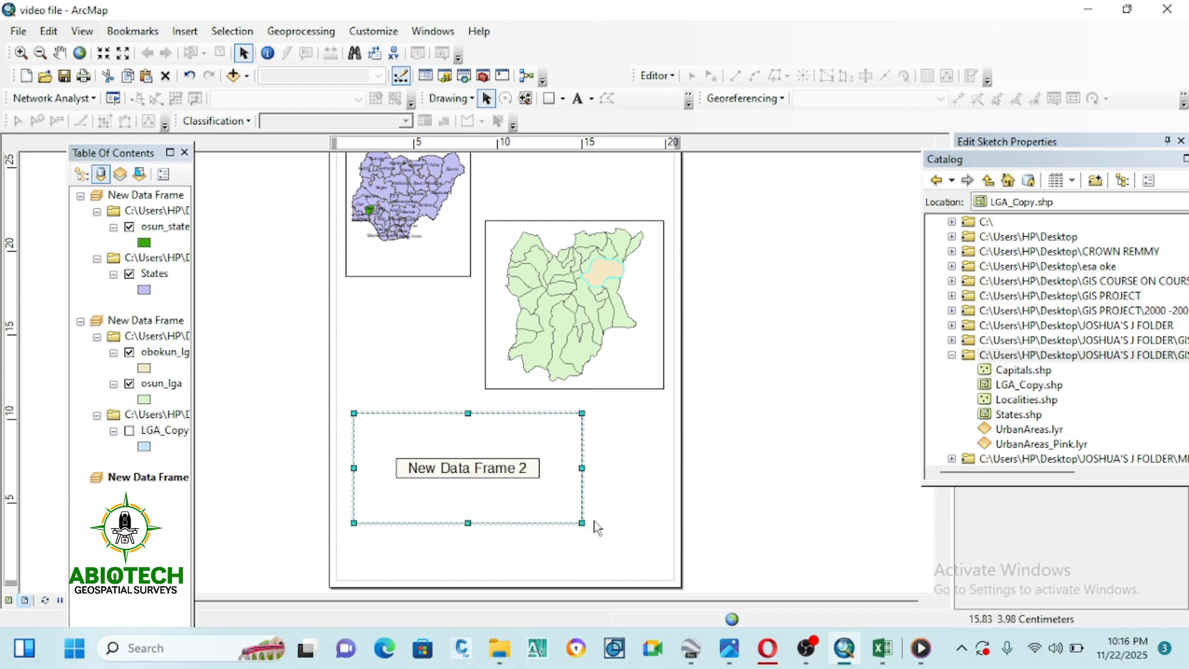
left_click_drag(582, 522, 668, 562)
scroll(622, 402, "down", 2)
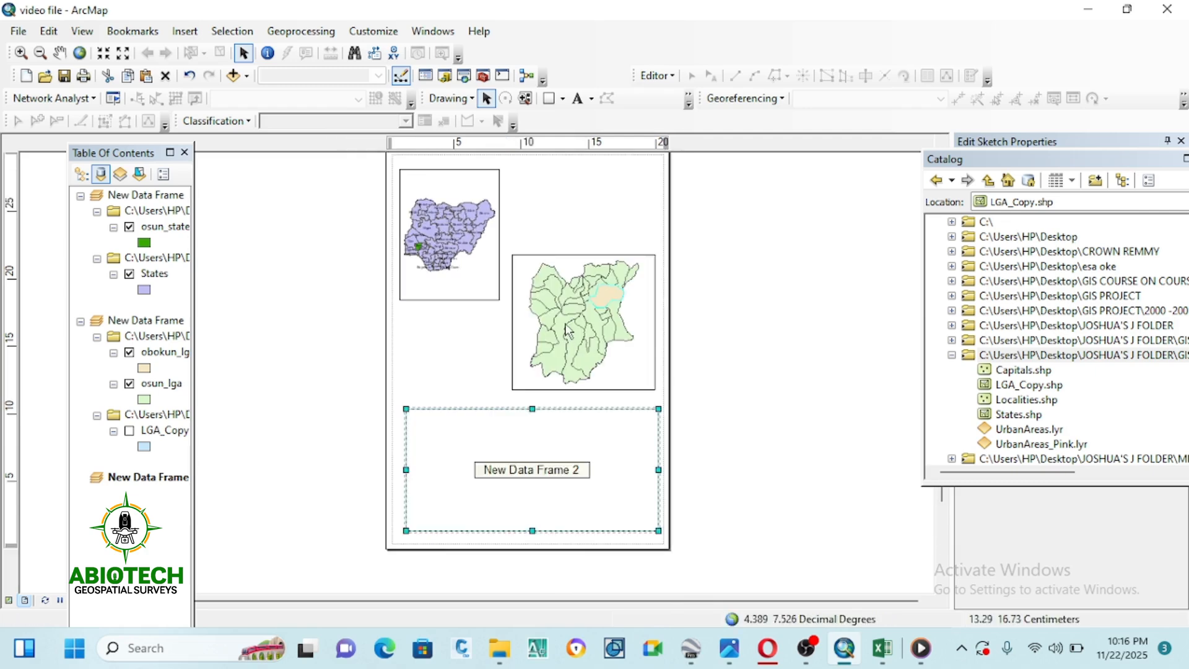
Move the Osun and empty third data frames slightly up, and extend the third frame's lower edge toward the page bottom.
left_click(565, 325)
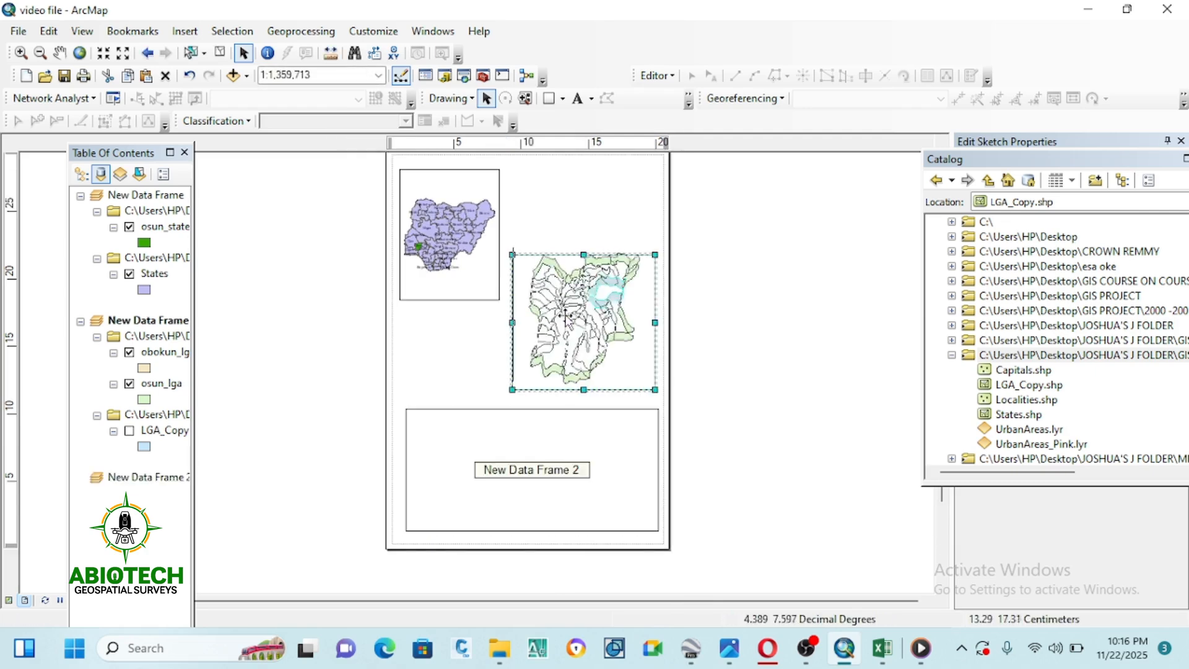
left_click(552, 438)
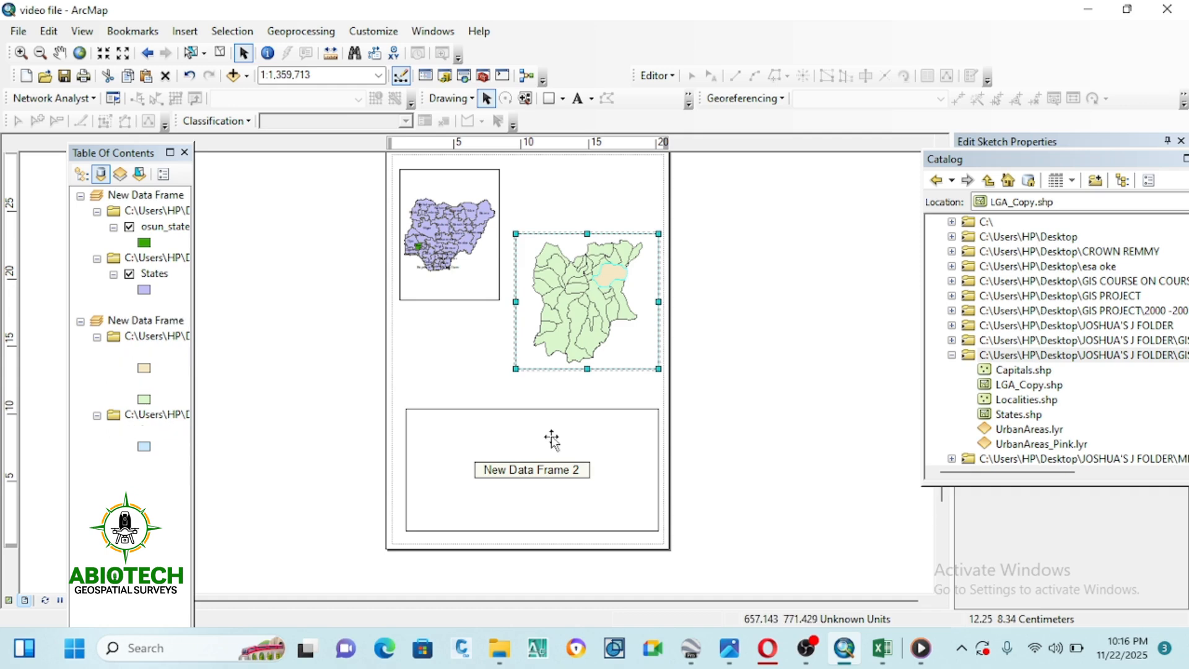
left_click_drag(549, 440, 548, 420)
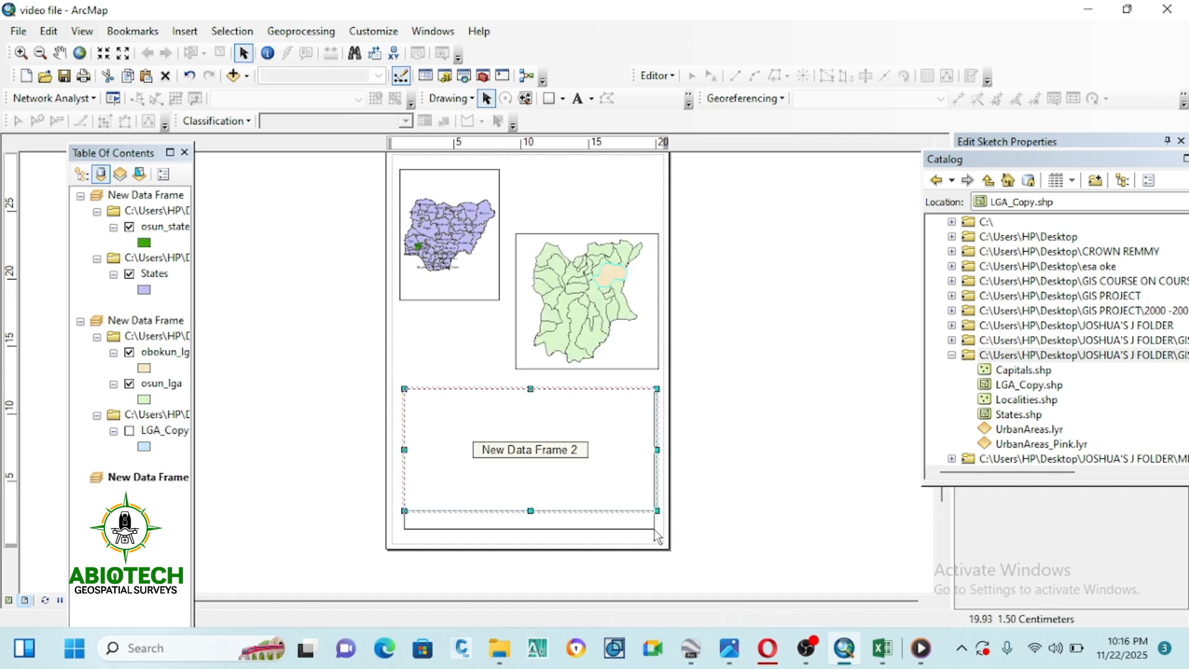
left_click_drag(651, 534, 652, 535)
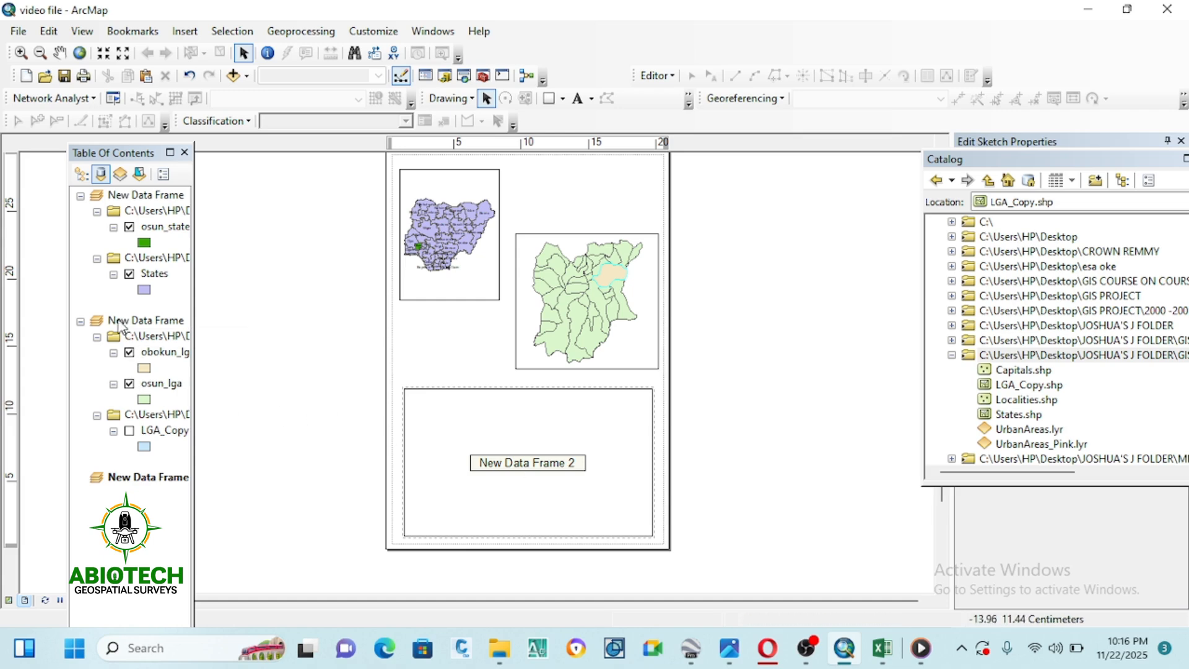
Copy the obokun_lga layer from the Osun data frame and paste it into New Data Frame 2.
right_click(158, 351)
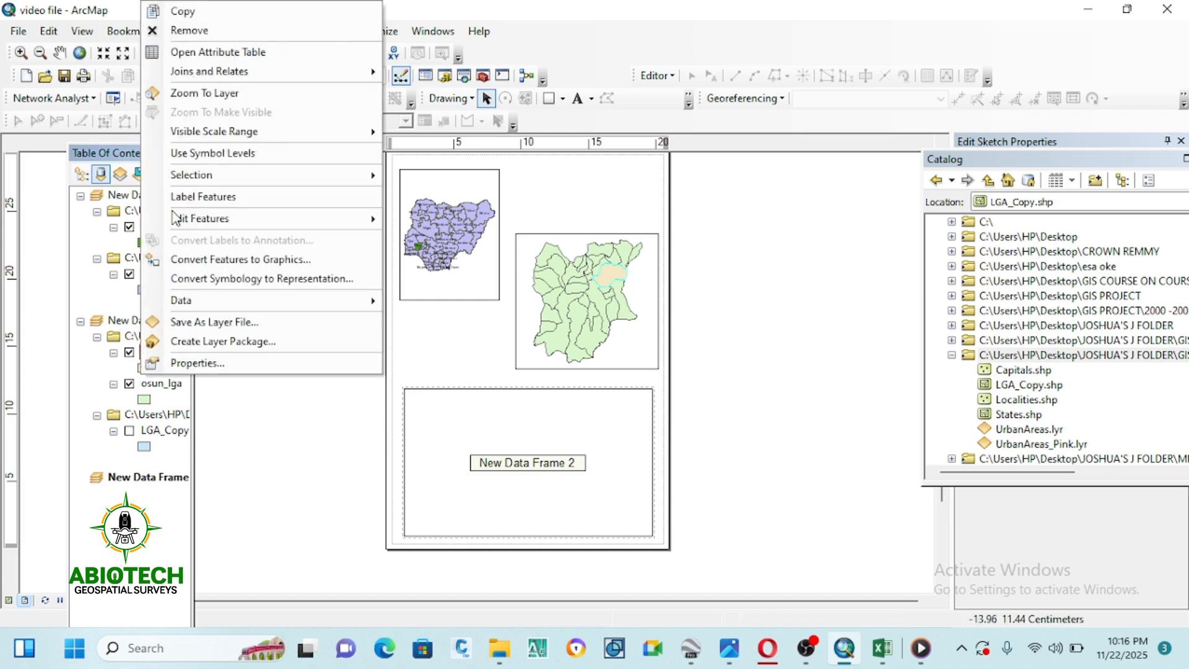
left_click(193, 11)
left_click(127, 476)
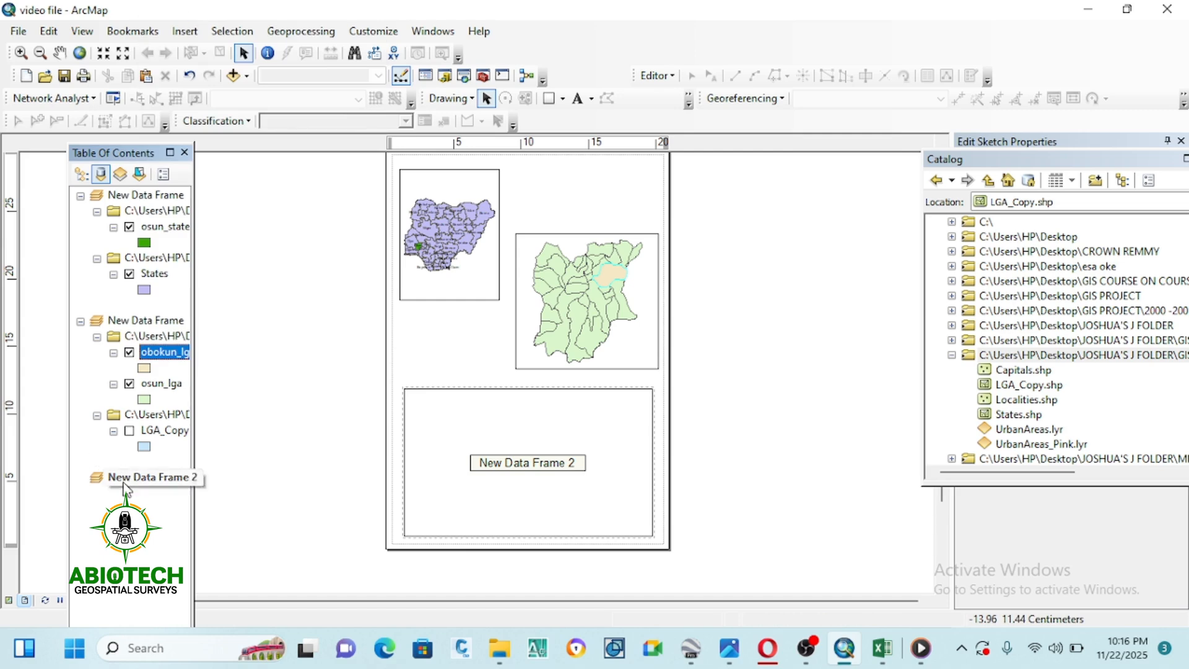
right_click(127, 475)
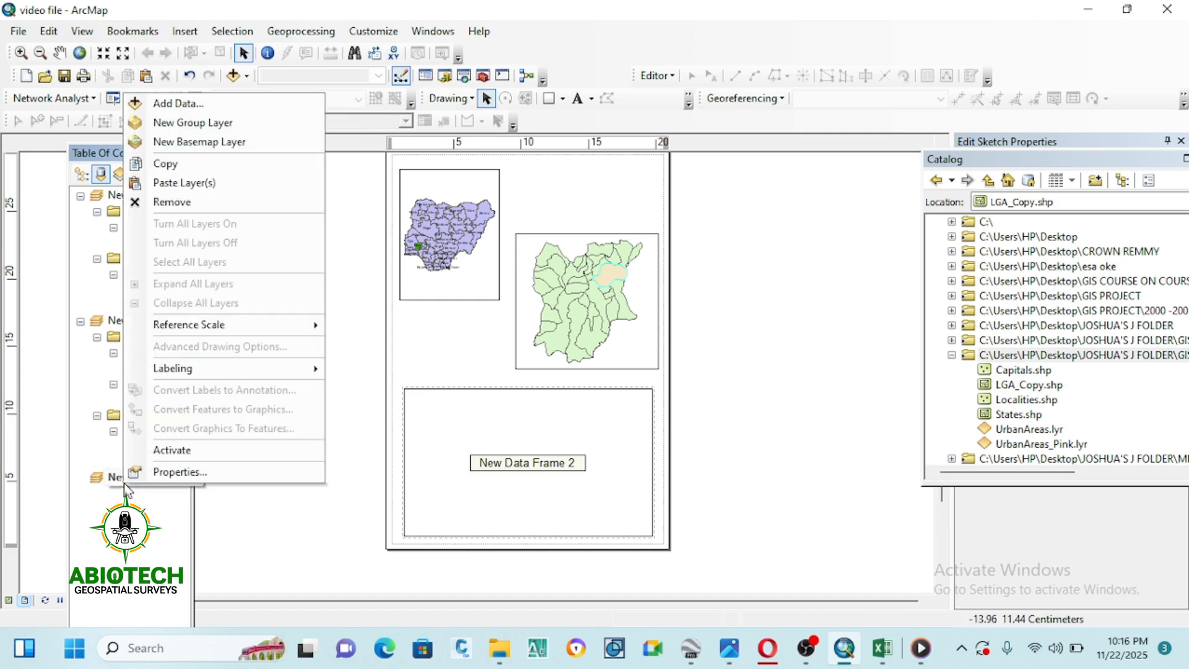
left_click(183, 181)
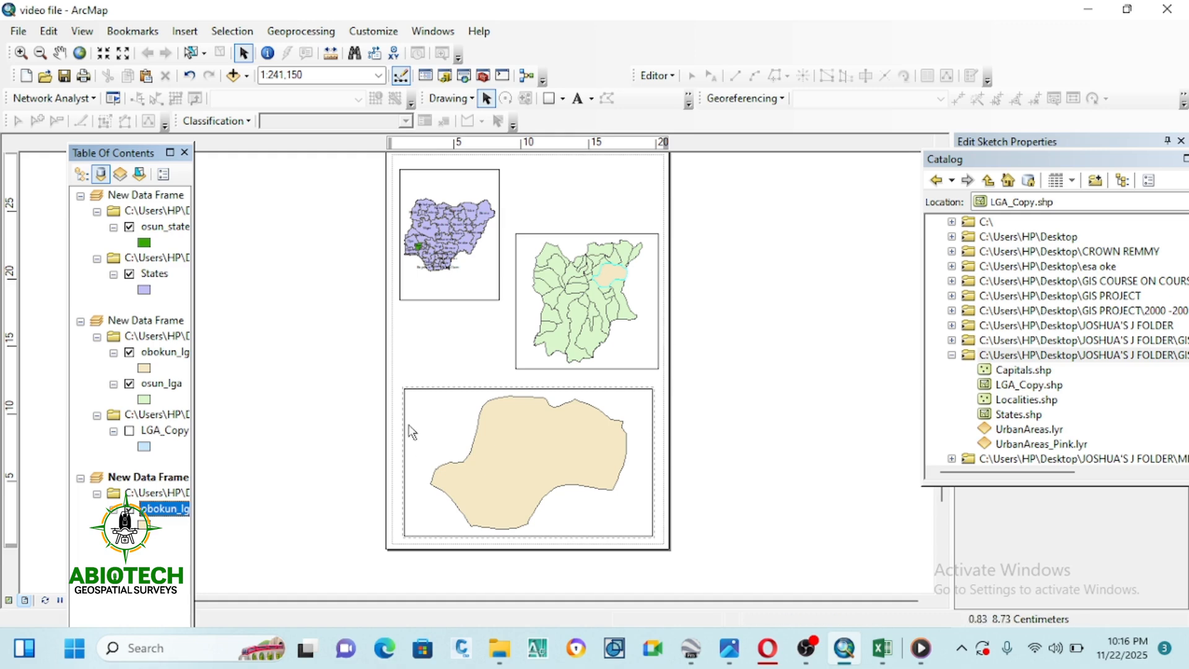
Shift the large Obokun data frame slightly up on the page, closer to the Osun frame.
scroll(519, 362, "up", 1)
scroll(519, 362, "down", 1)
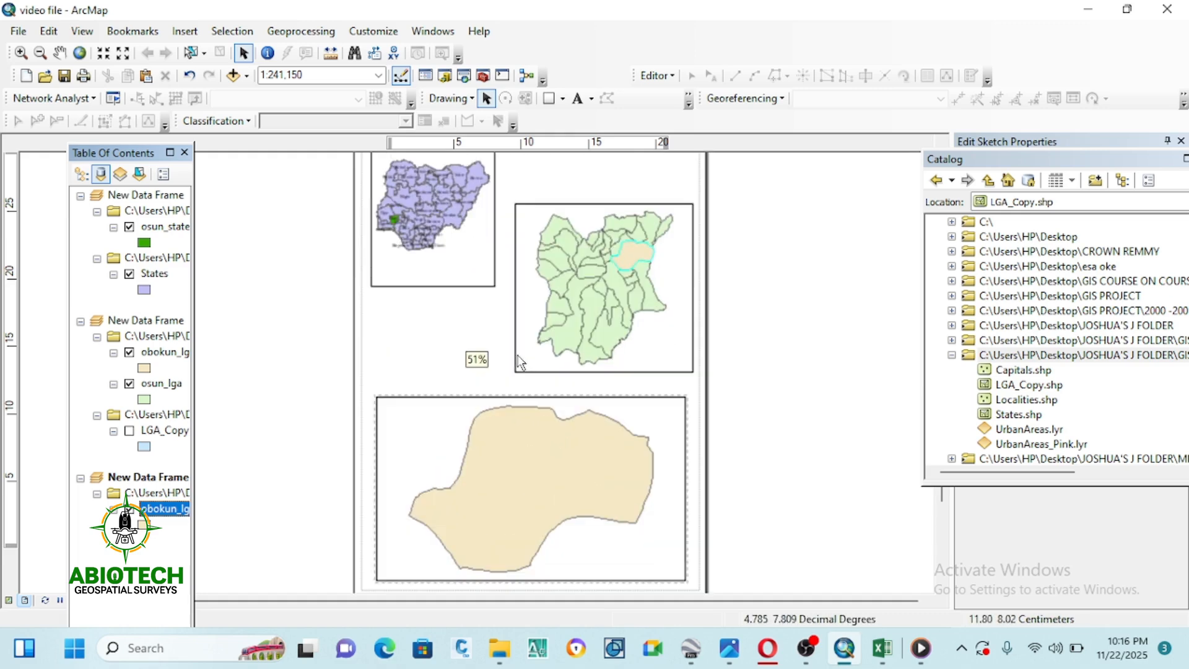
left_click(597, 465)
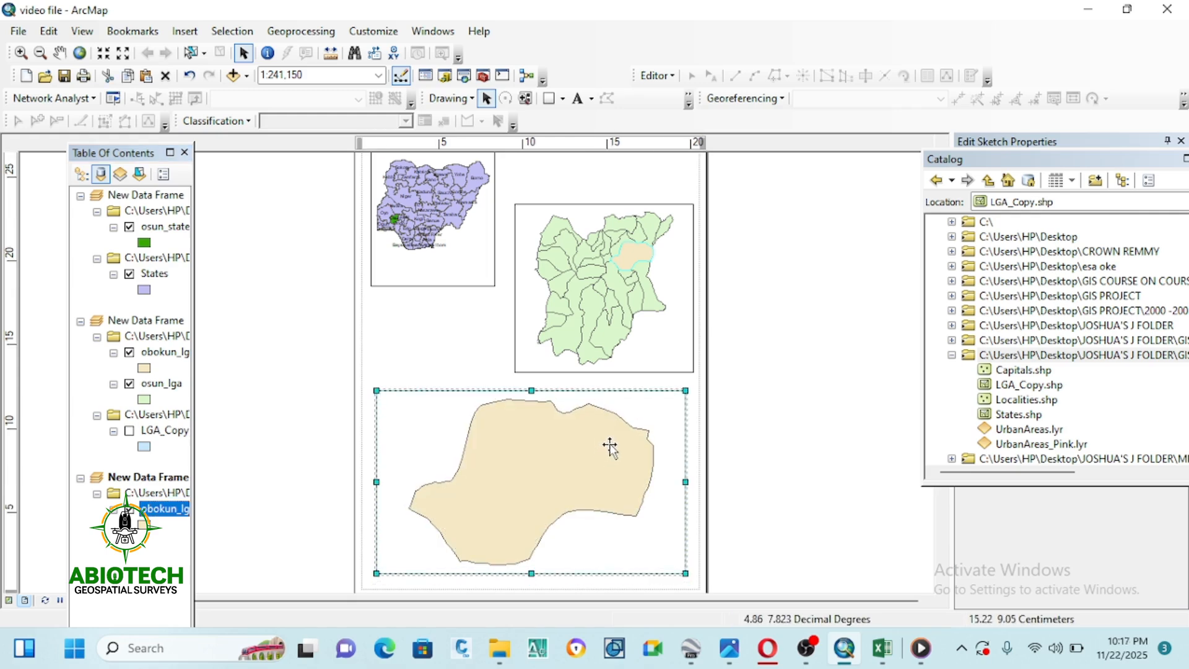
scroll(568, 497, "up", 1)
scroll(521, 287, "up", 1)
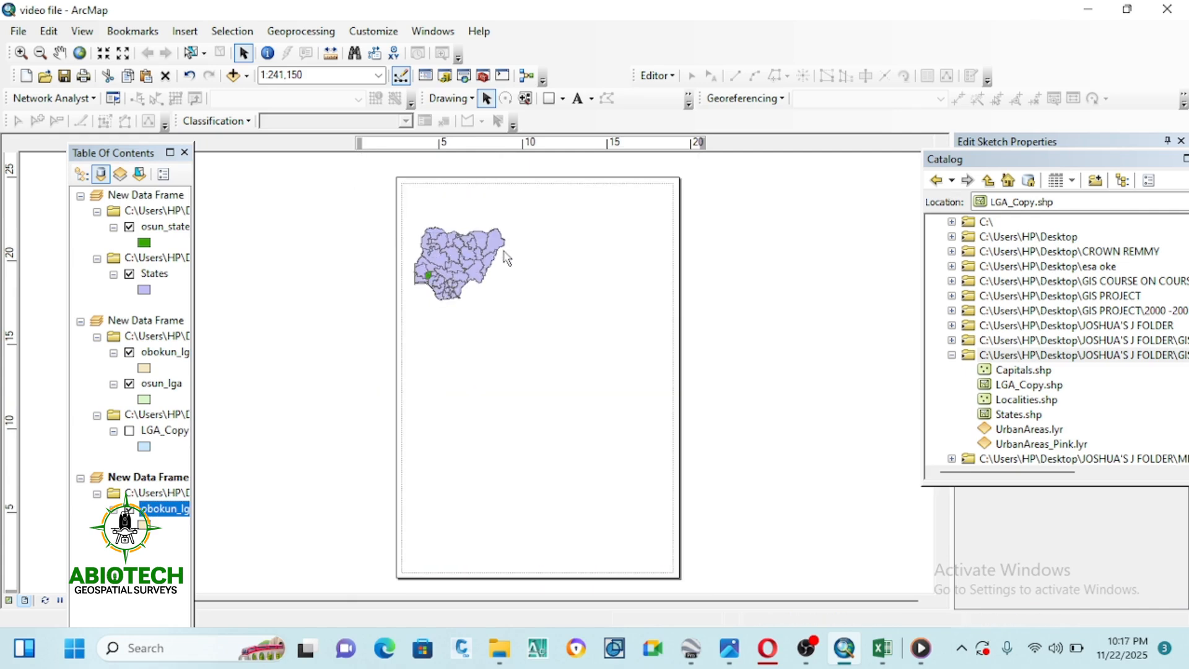
Move the Nigeria data frame down beside the Osun frame, roughly aligned with the left side of the Obokun frame.
left_click(471, 245)
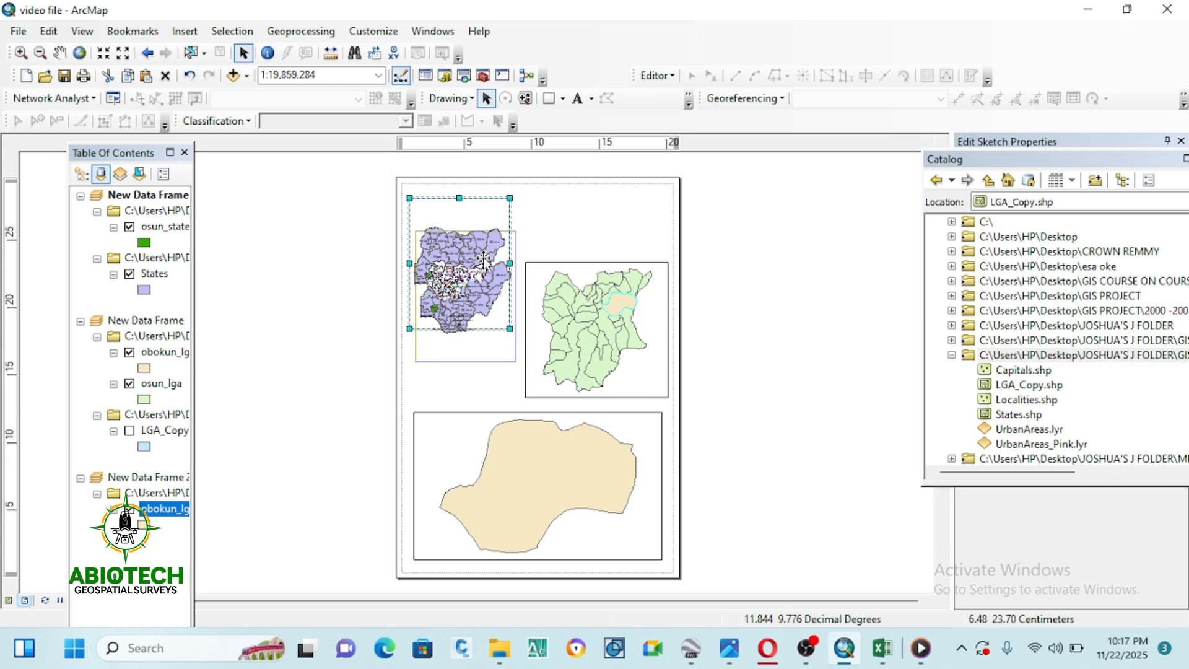
left_click_drag(484, 260, 483, 261)
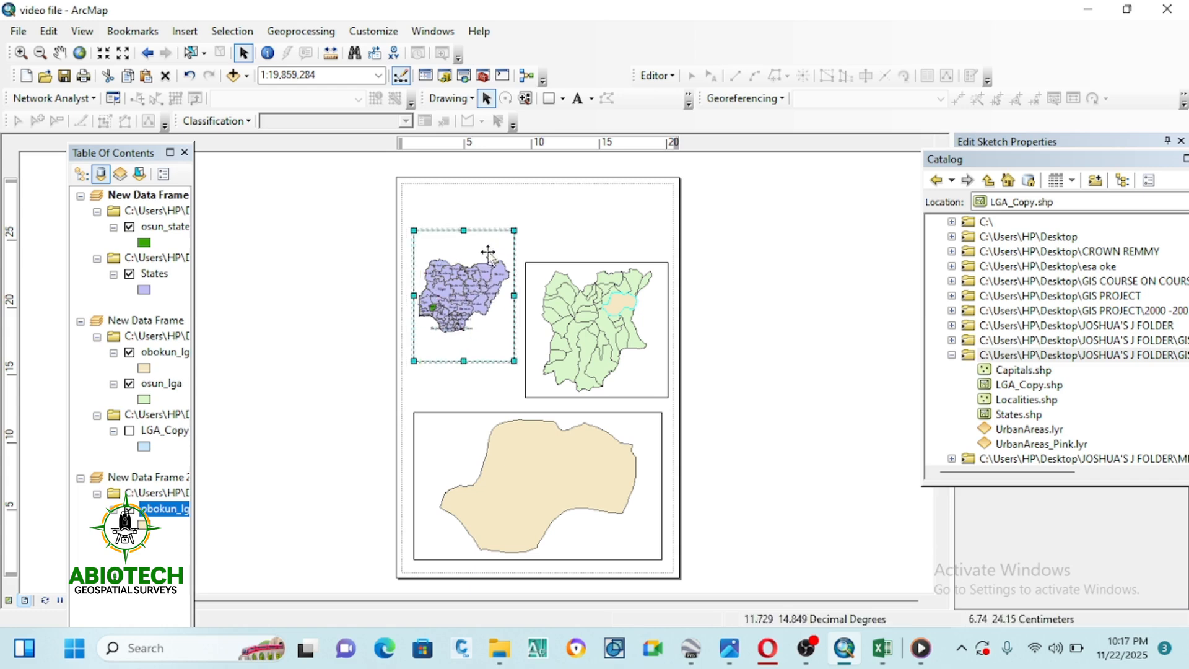
left_click(575, 289)
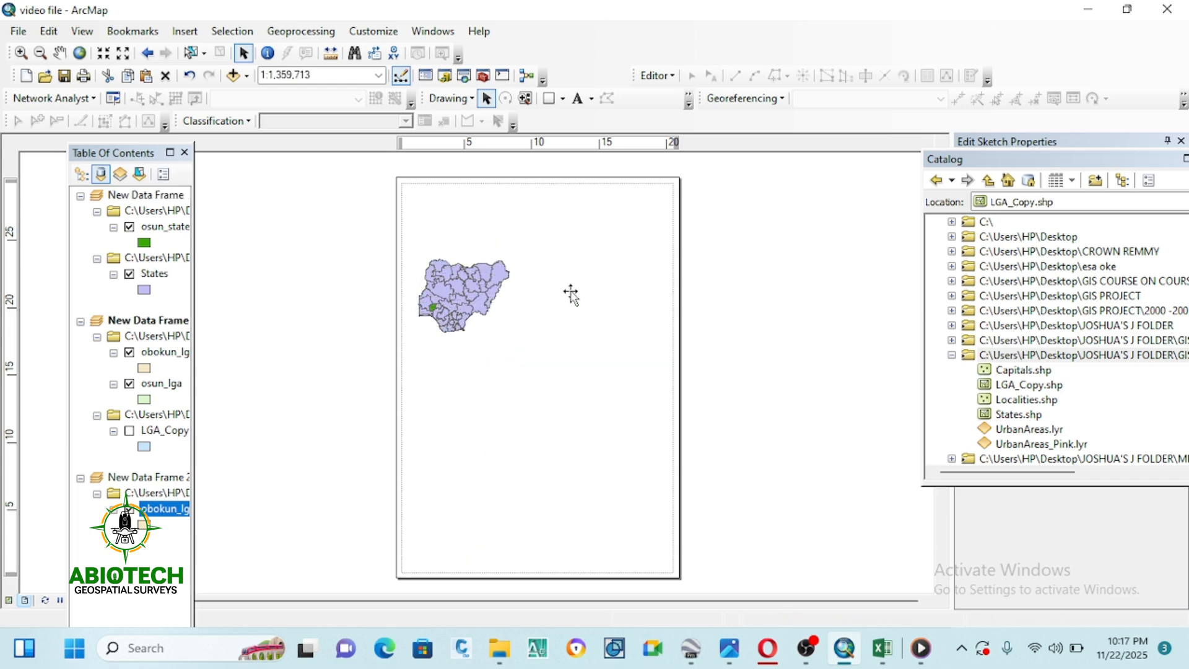
left_click(492, 341)
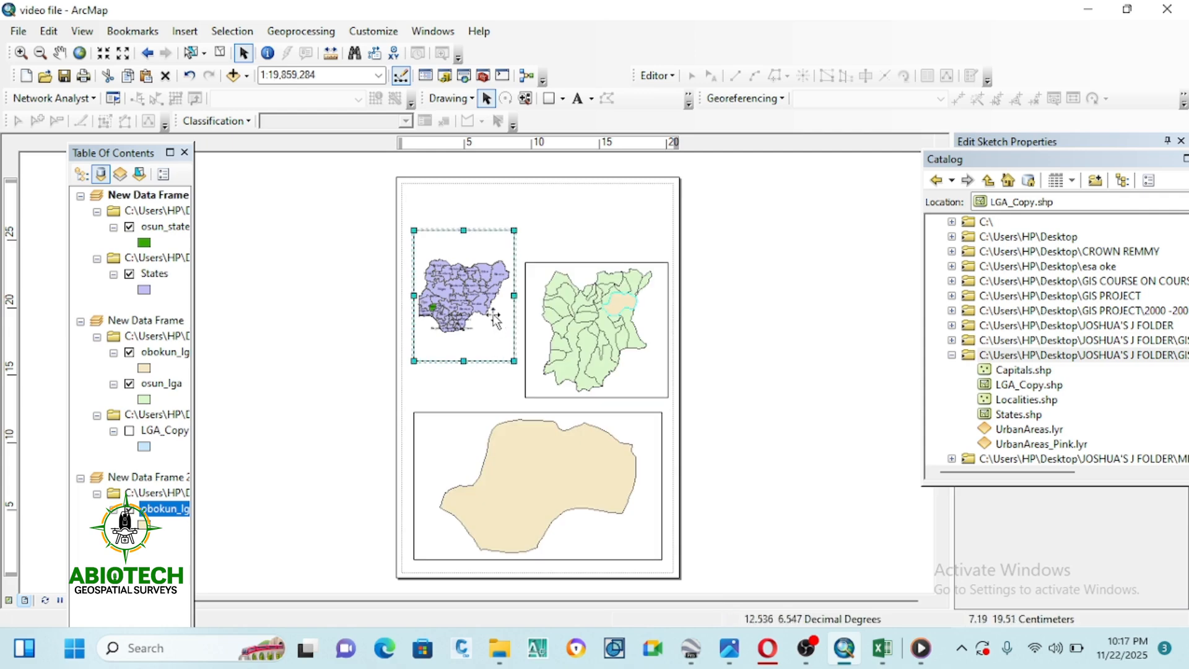
left_click_drag(470, 306, 472, 303)
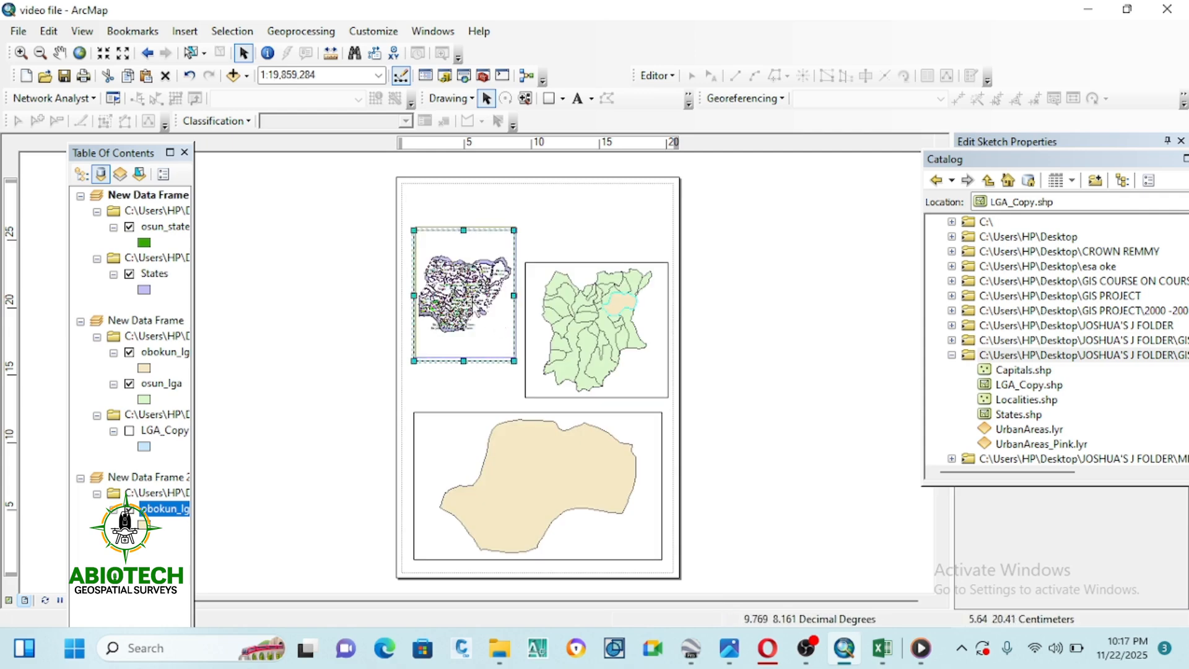
mouse_move(472, 302)
left_mouse_down()
mouse_move(469, 317)
mouse_move(469, 307)
left_mouse_up()
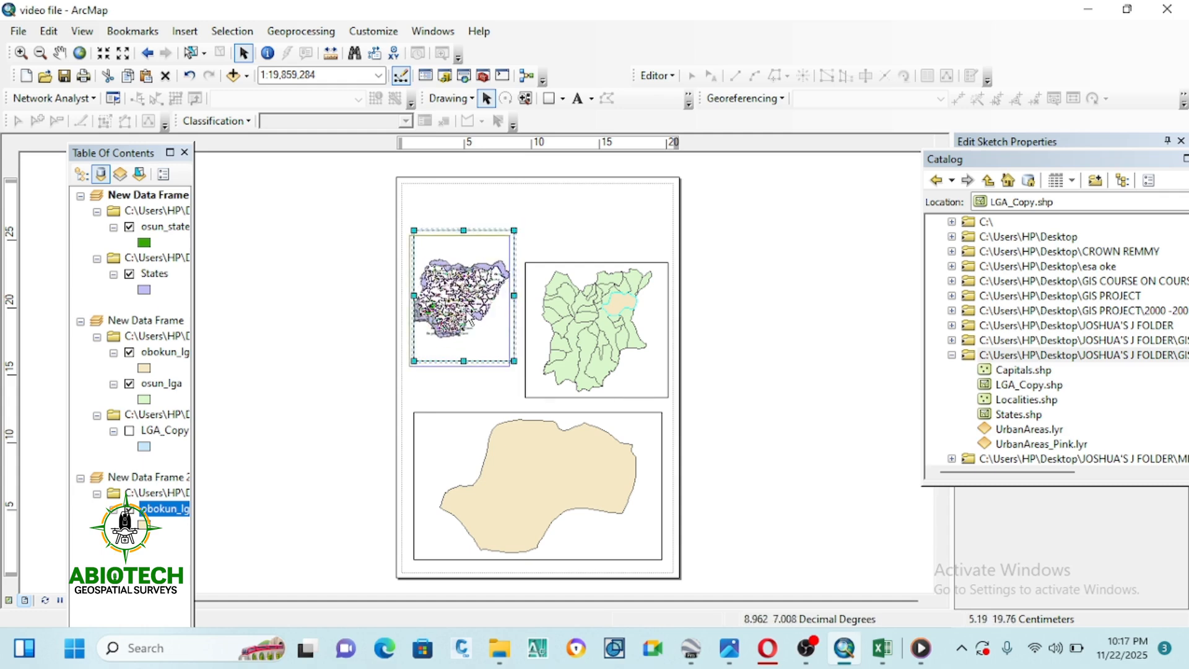
left_click(303, 375)
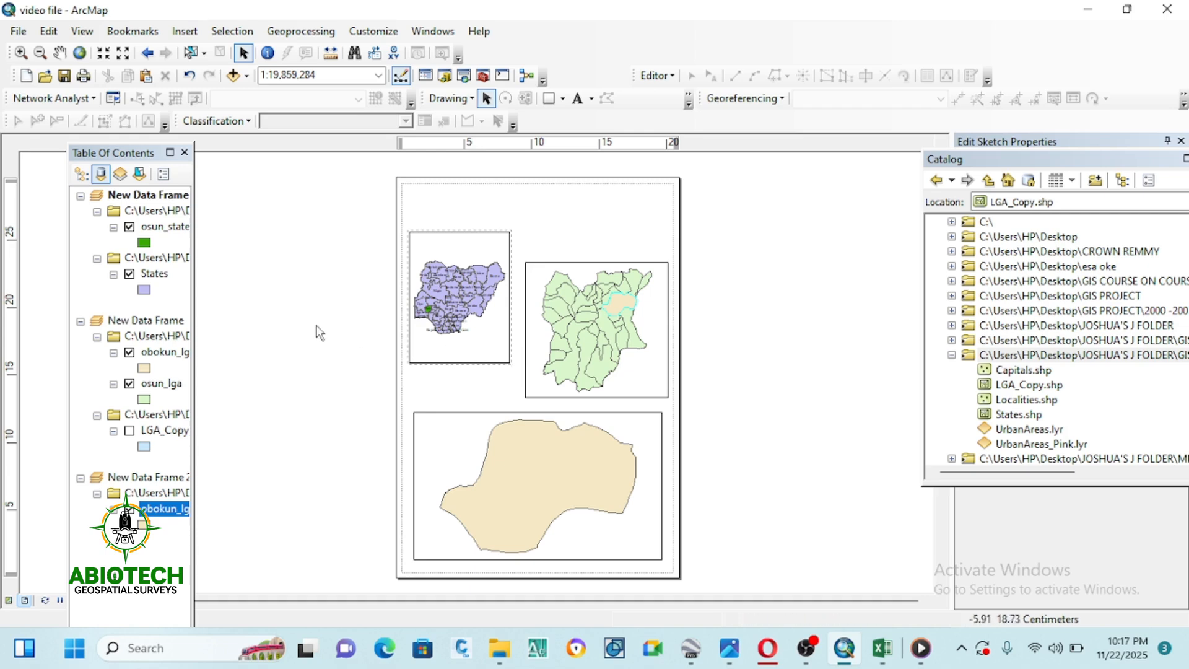
Turn off the feature labels of the States layer in the Nigeria data frame.
right_click(149, 273)
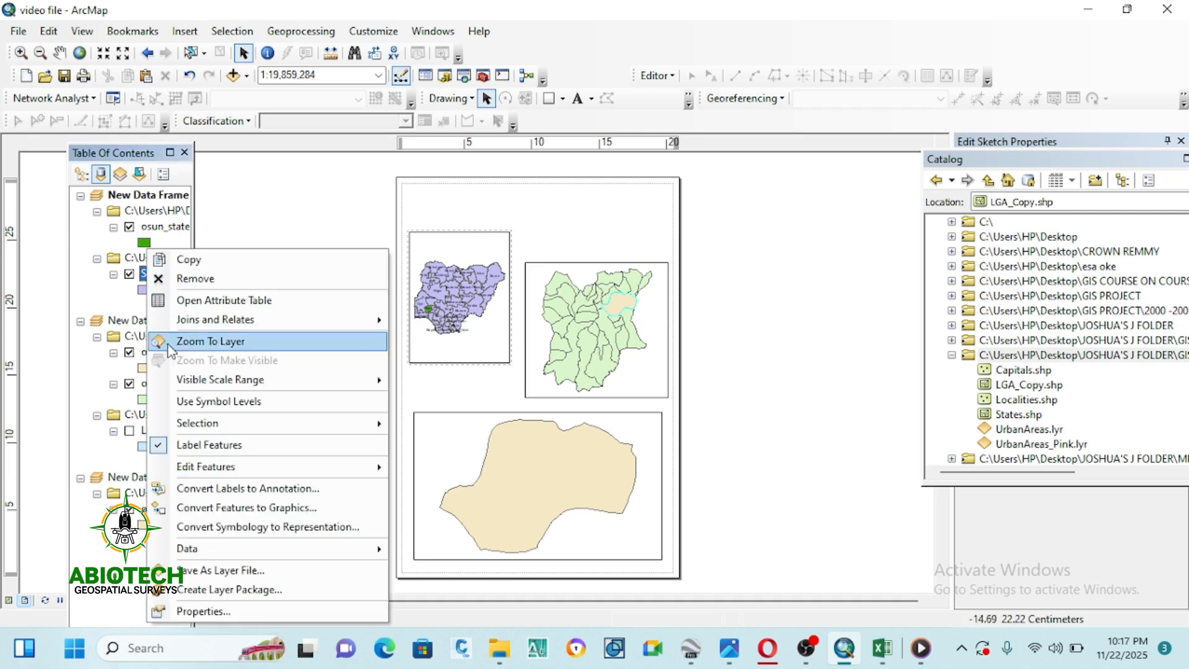
left_click(188, 445)
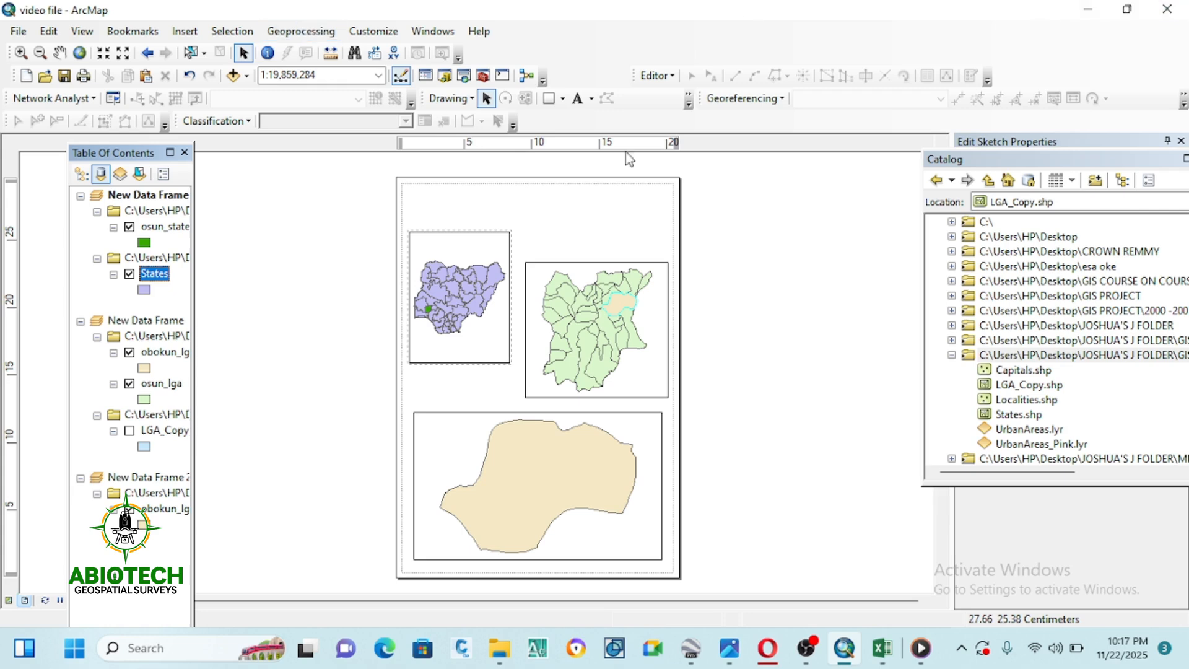
scroll(468, 292, "down", 2)
scroll(468, 291, "down", 1)
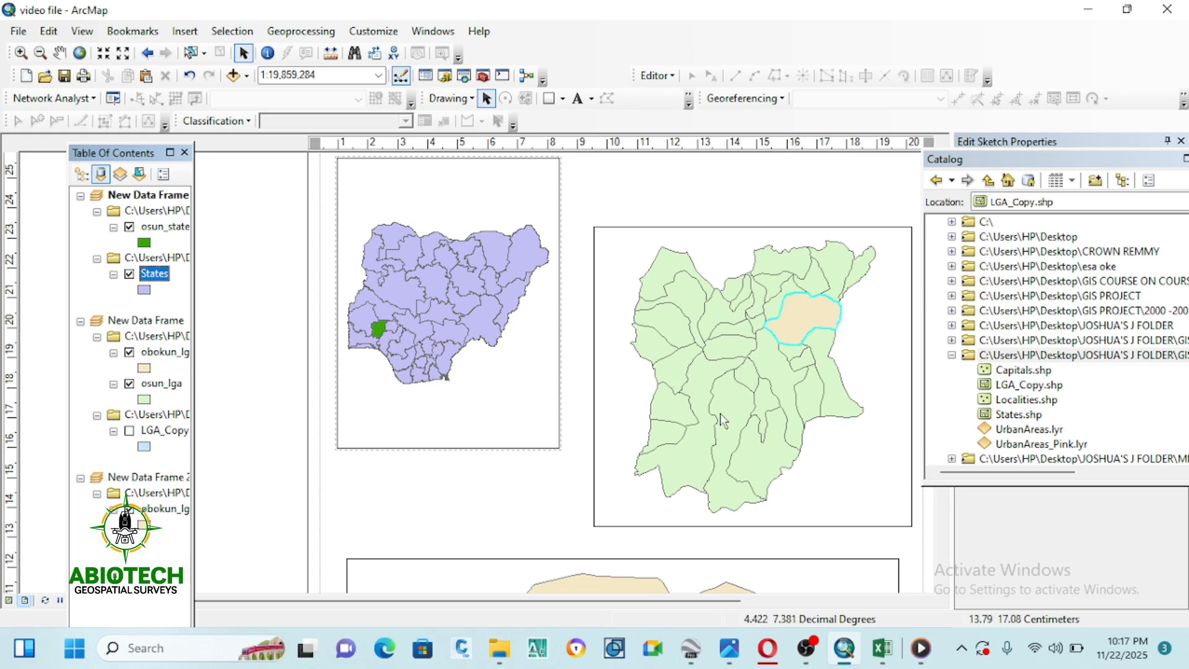
scroll(717, 412, "up", 3)
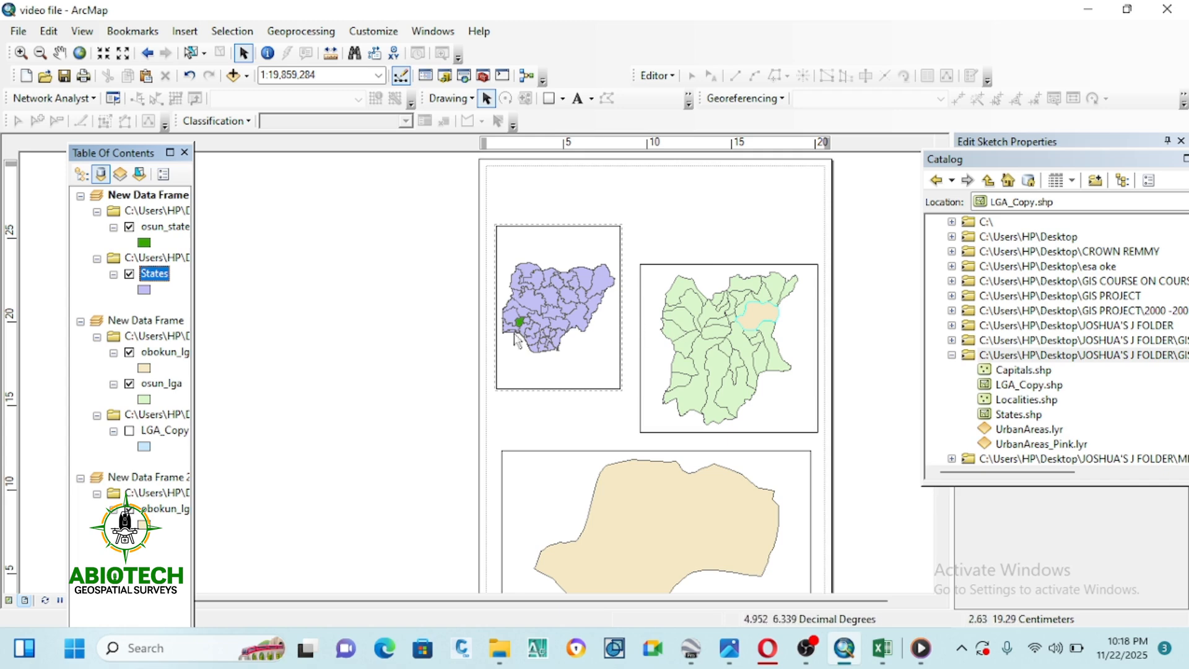
Check which fill colour the osun_lga layer's symbol uses.
left_click(142, 242)
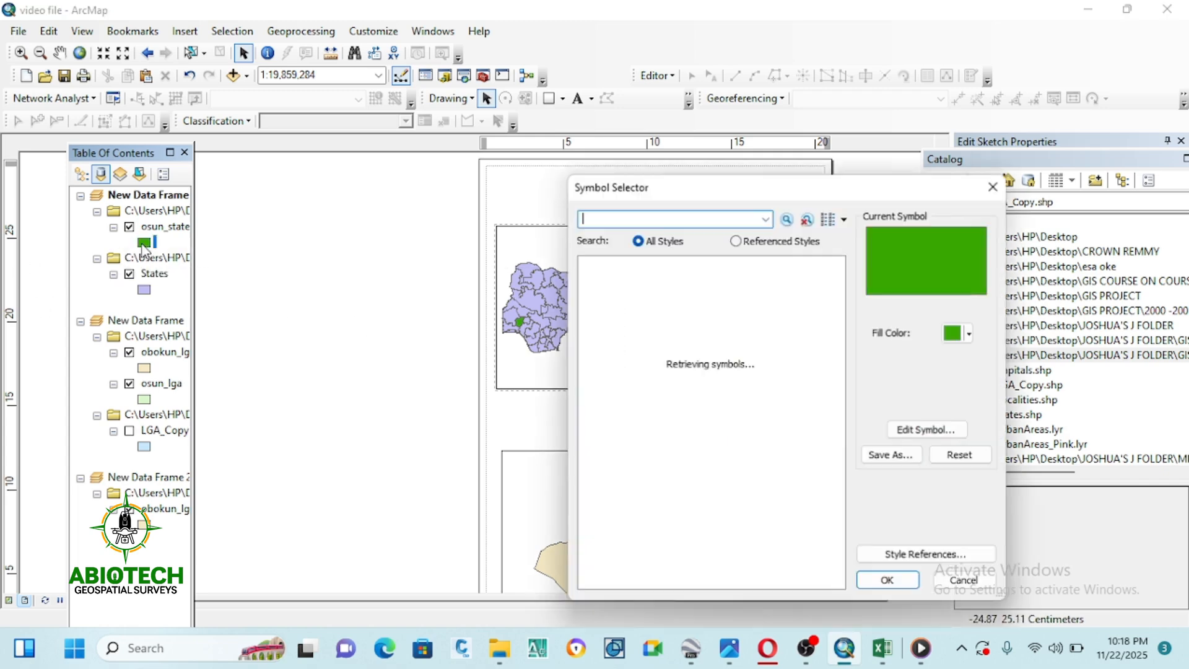
left_click(993, 195)
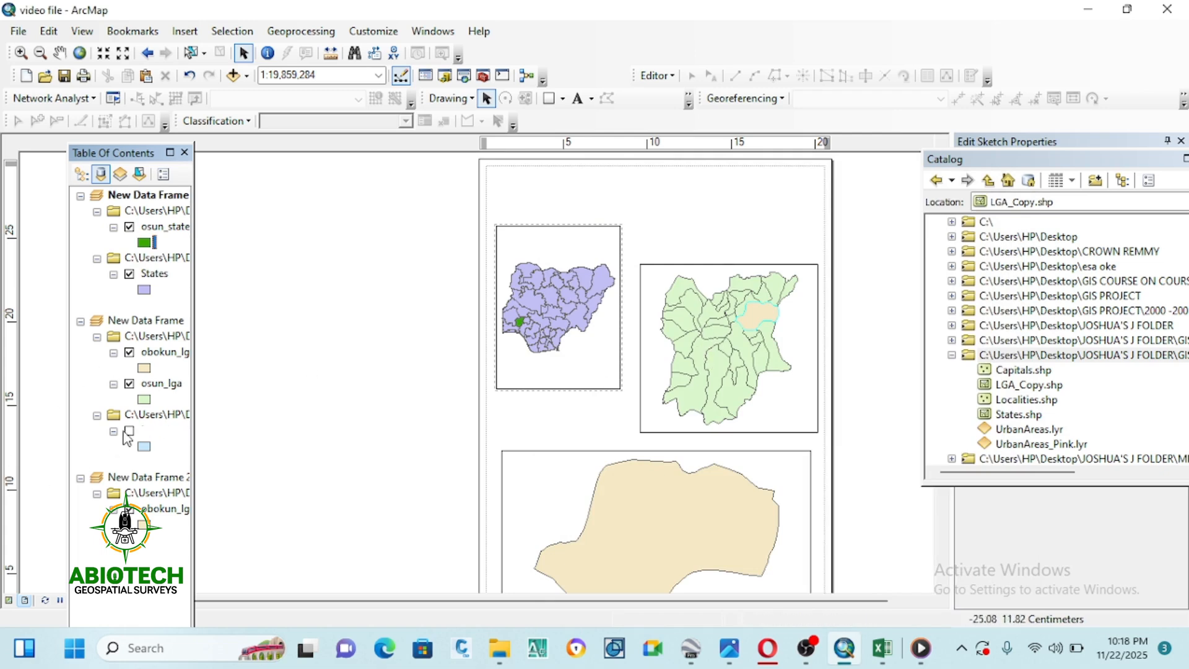
left_click(144, 400)
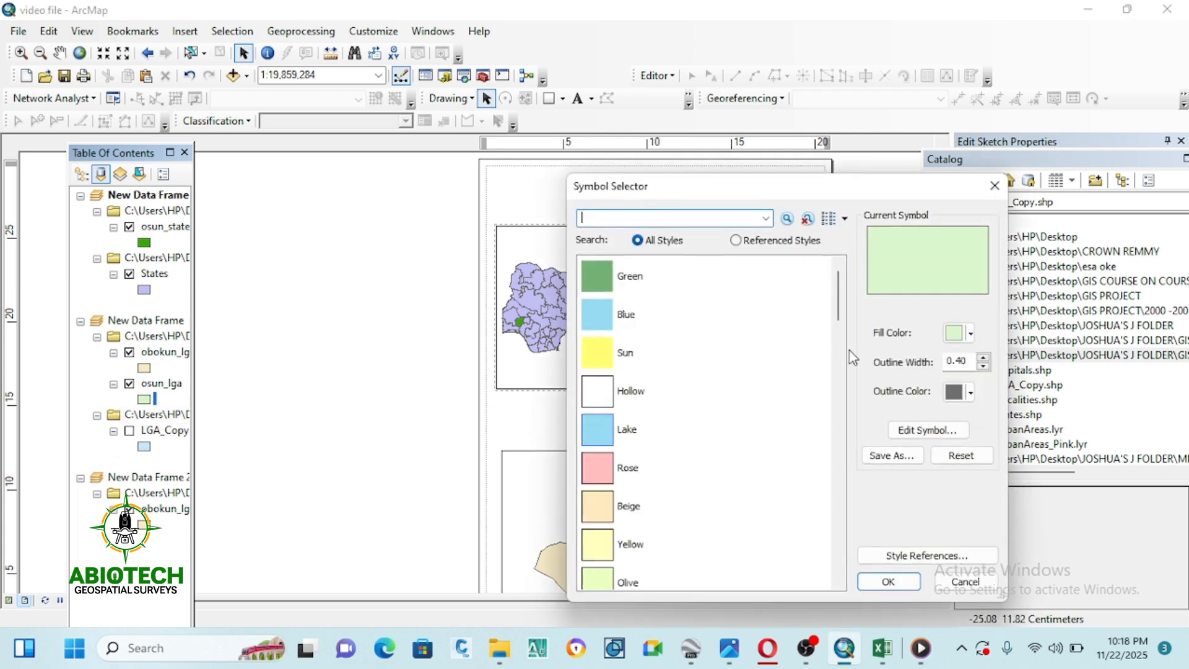
left_click(955, 335)
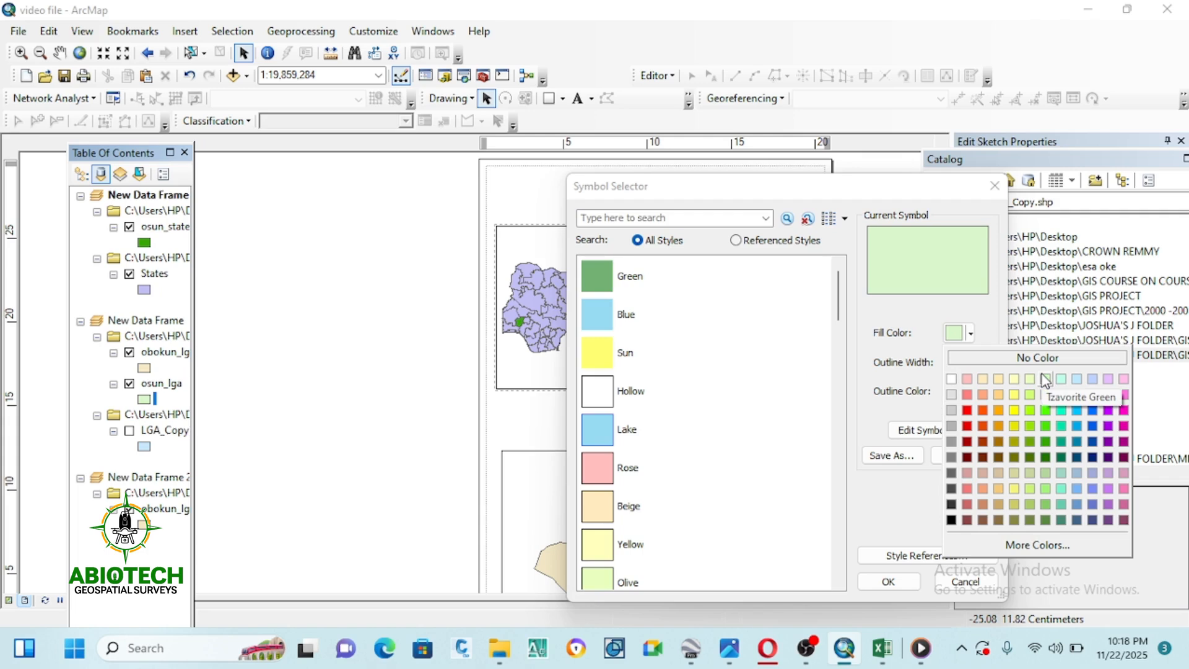
left_click(903, 585)
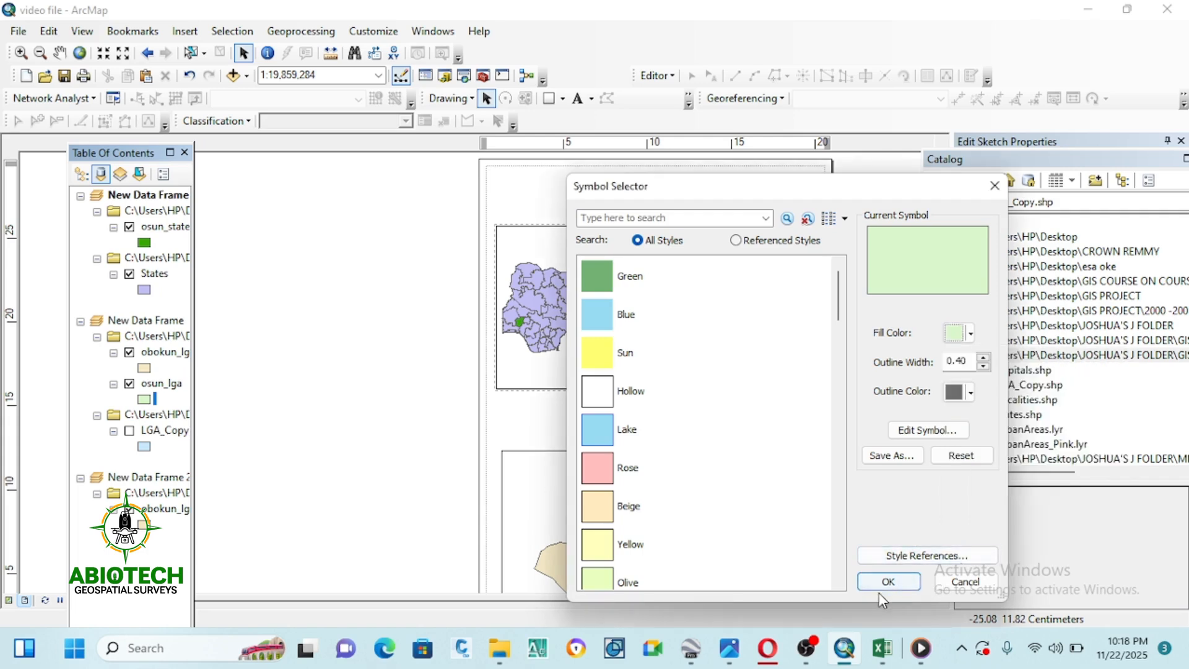
left_click(887, 582)
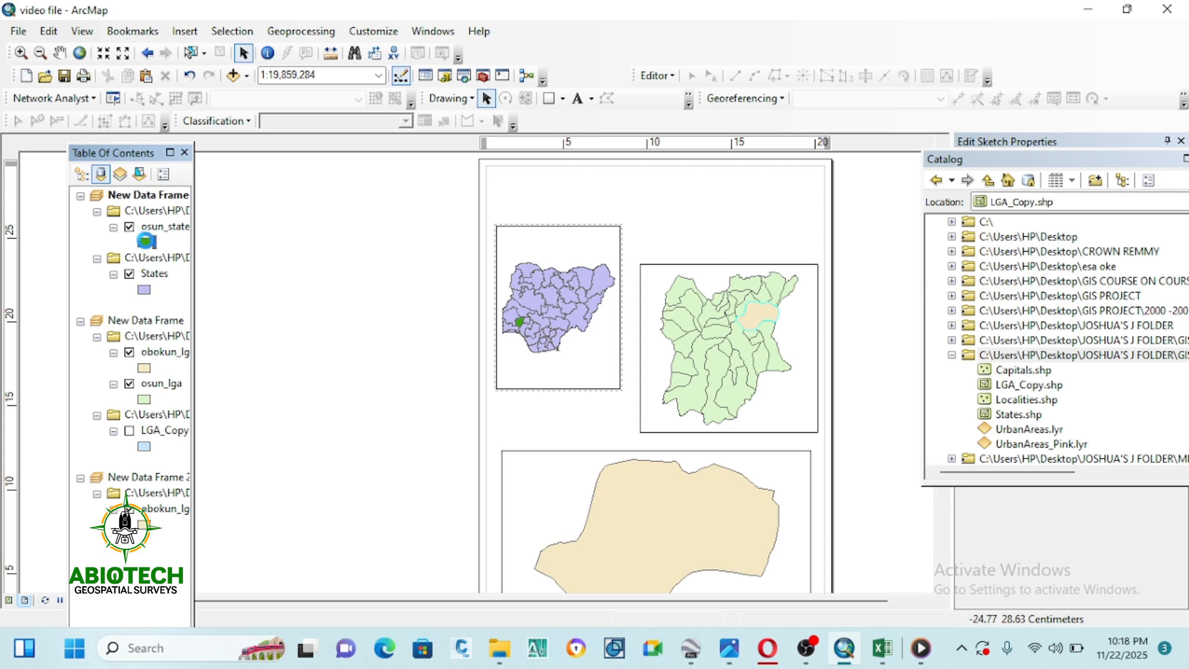
Set the osun_state layer's fill colour to Tzavorite Green to match the osun_lga layer.
left_click(146, 241)
left_click(954, 333)
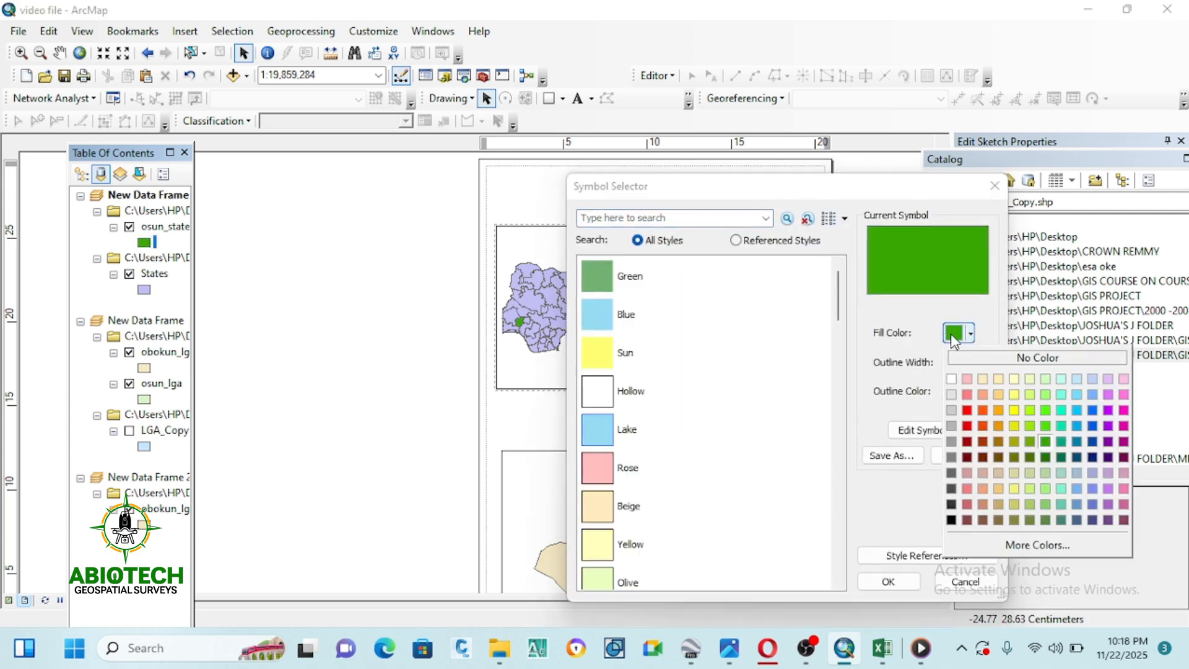
left_click(1046, 382)
left_click(888, 582)
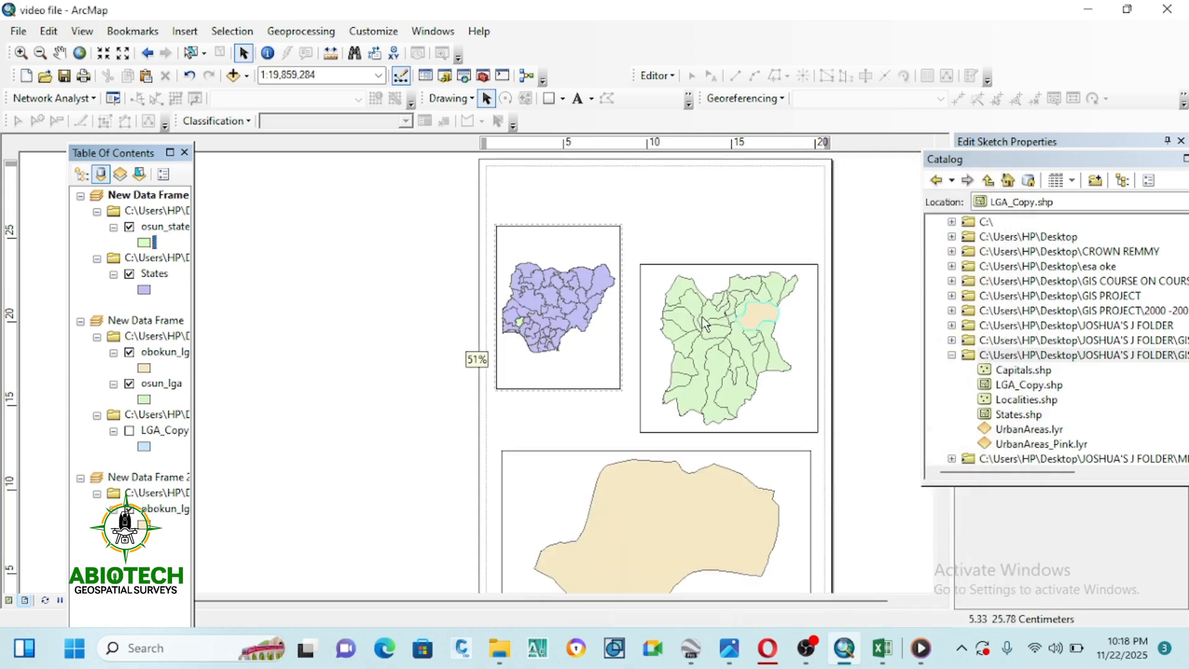
Check the attribute table of the obokun_lga layer in the Obokun data frame for selected records.
left_click(193, 53)
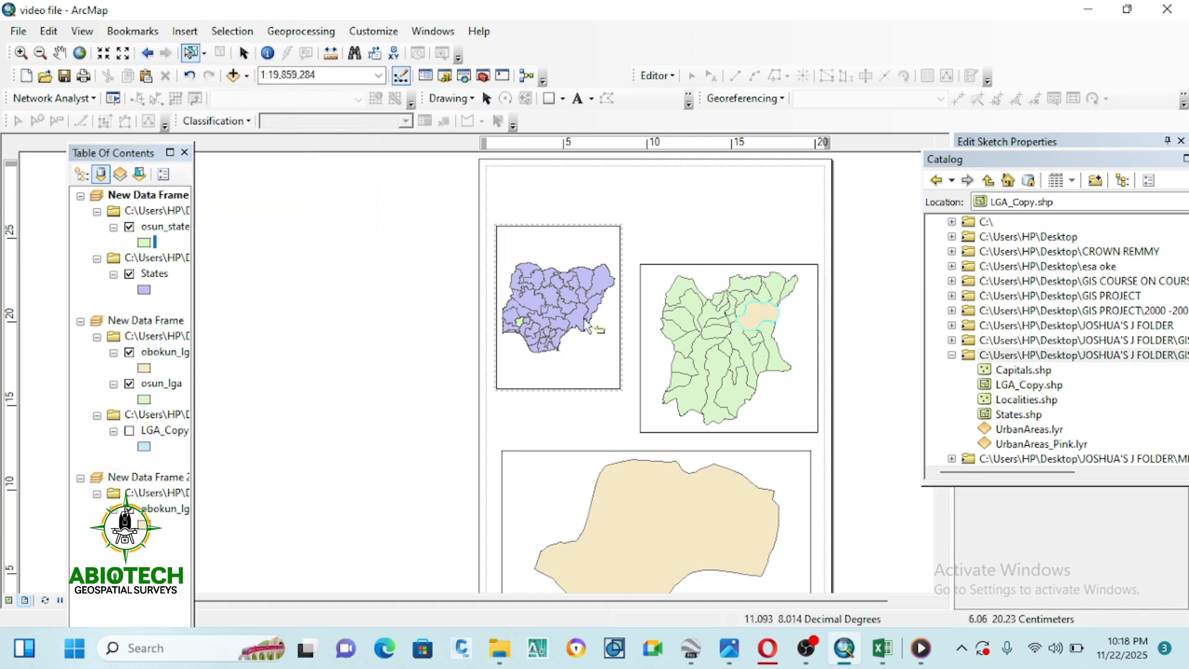
right_click(161, 509)
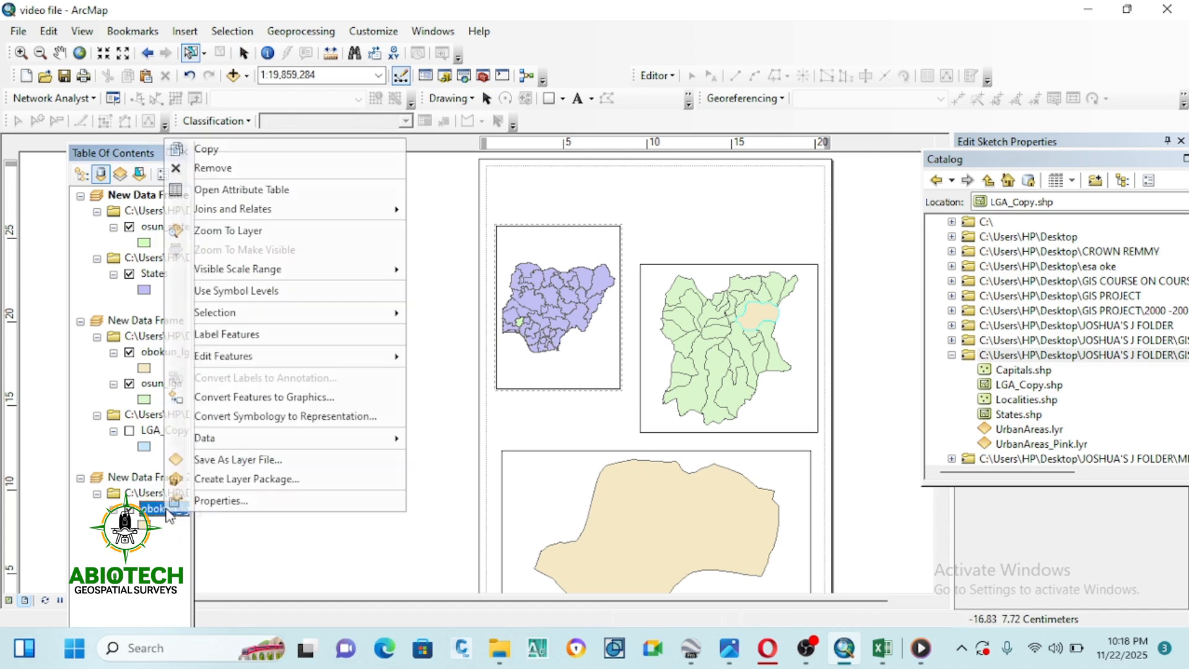
left_click(223, 188)
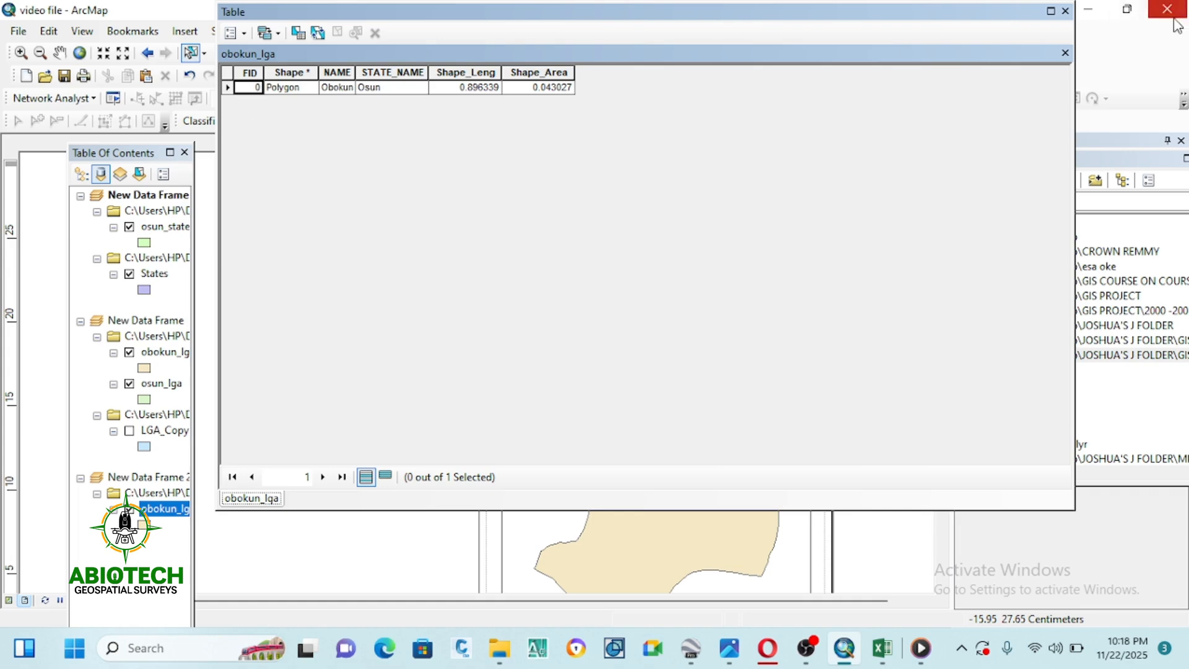
left_click(1065, 11)
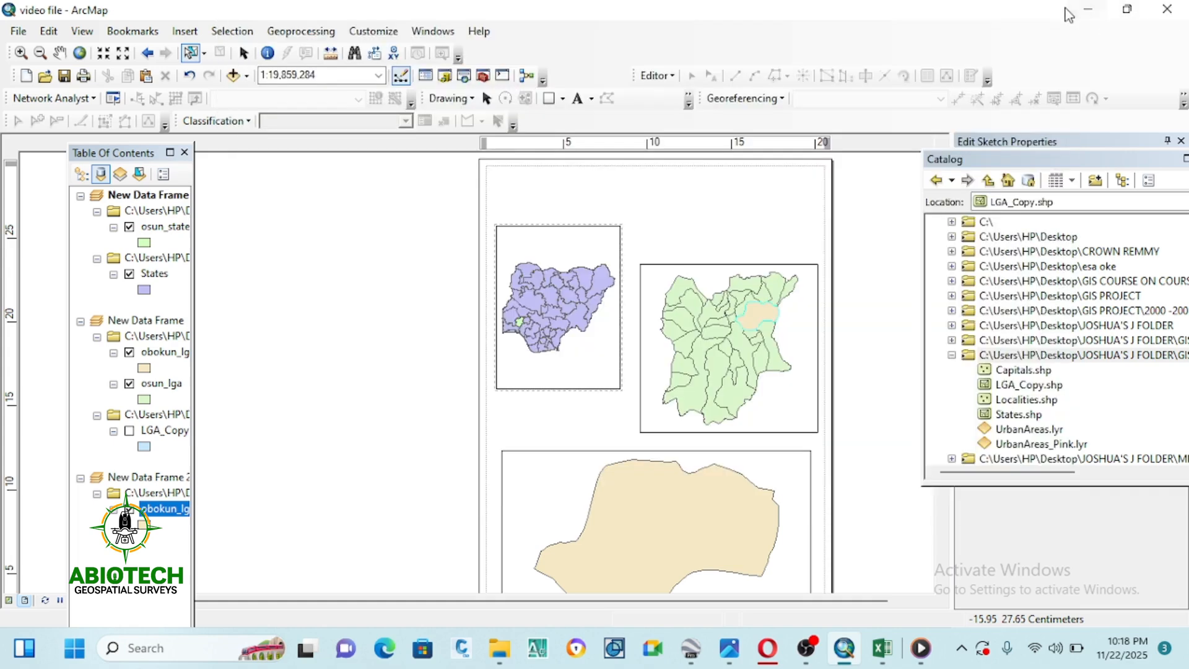
Clear the selection of the Obokun record in the osun_lga layer's attribute table.
right_click(151, 357)
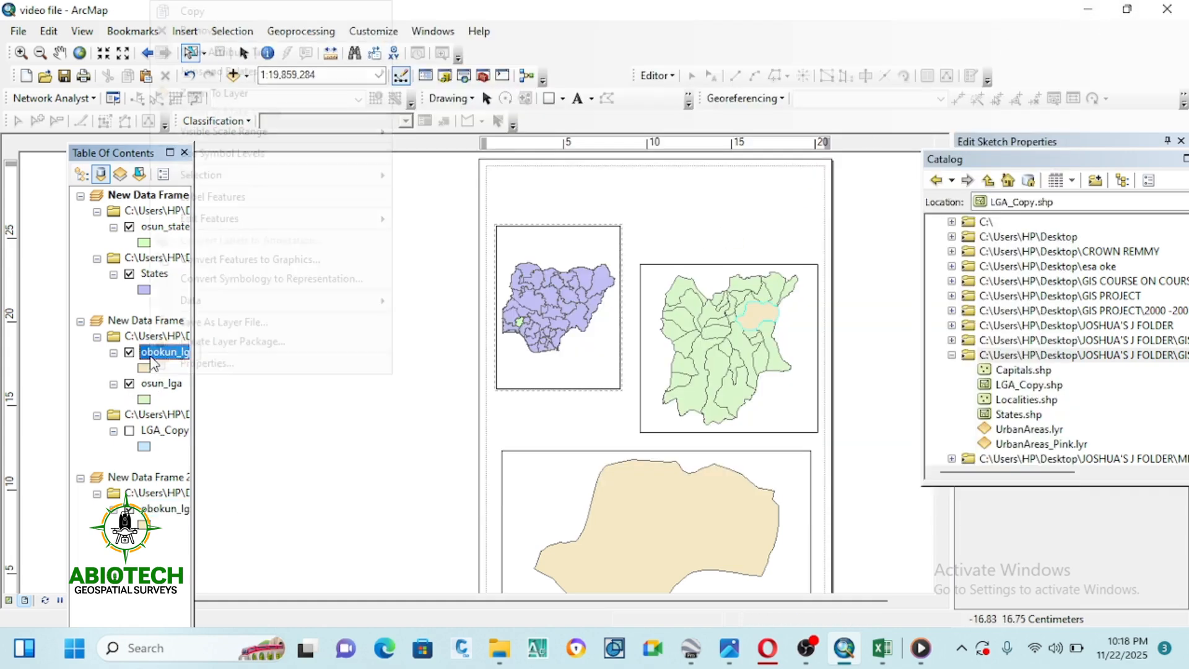
left_click(149, 385, "ctrl")
right_click(148, 388)
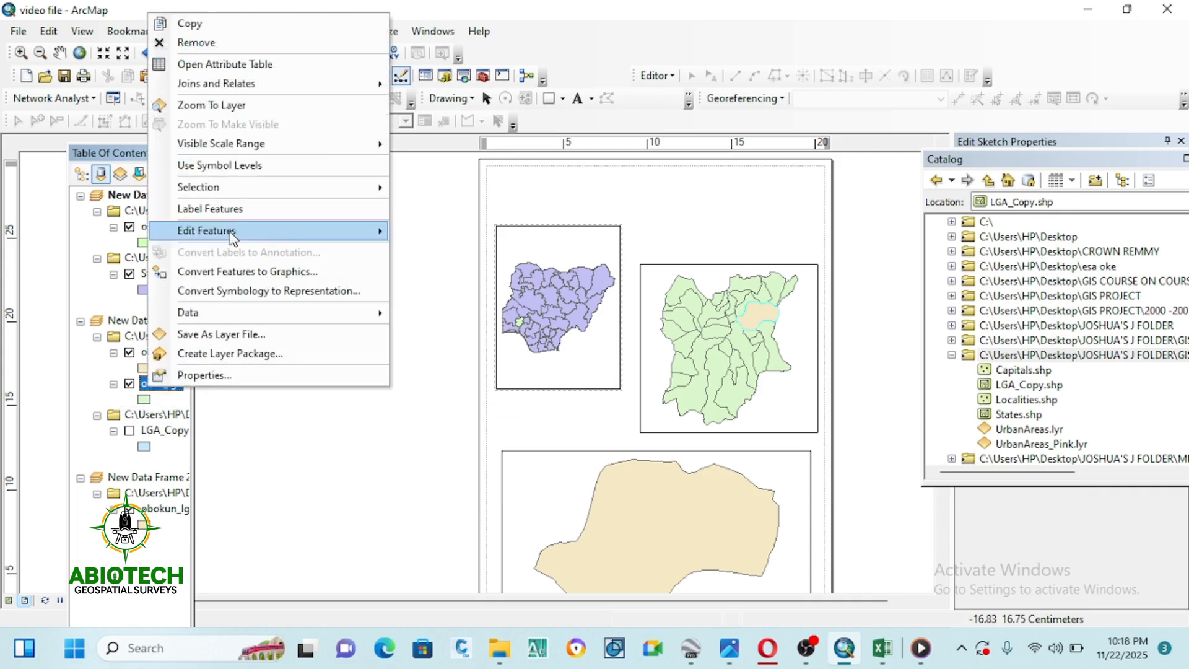
left_click(203, 66)
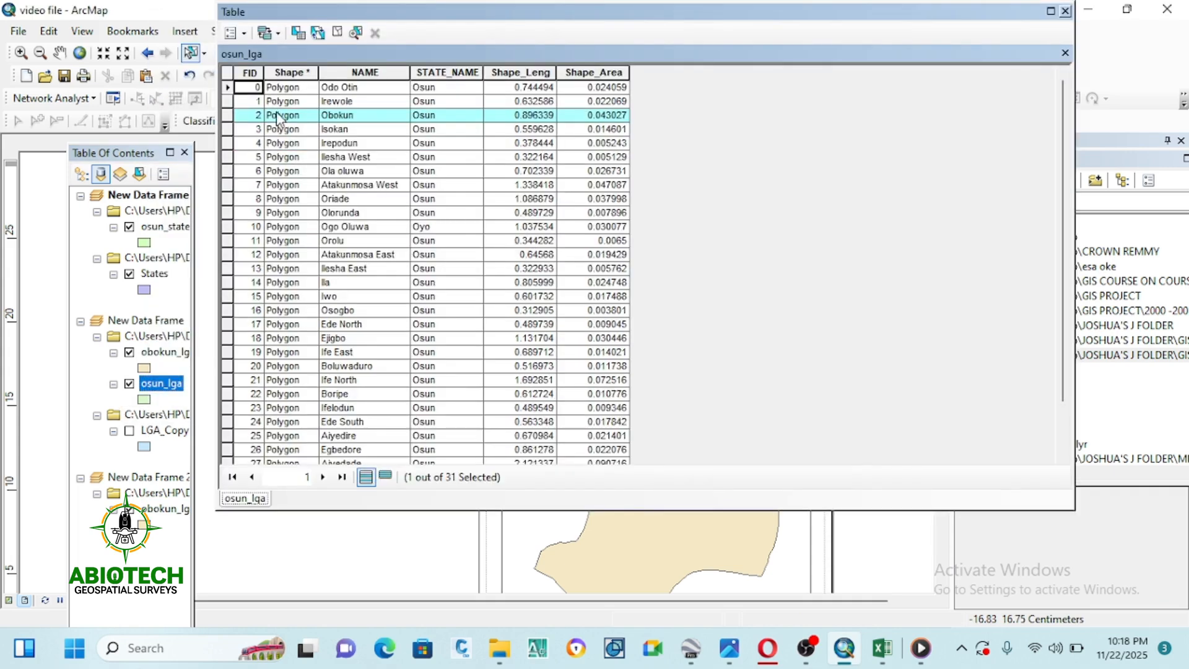
left_click(230, 72)
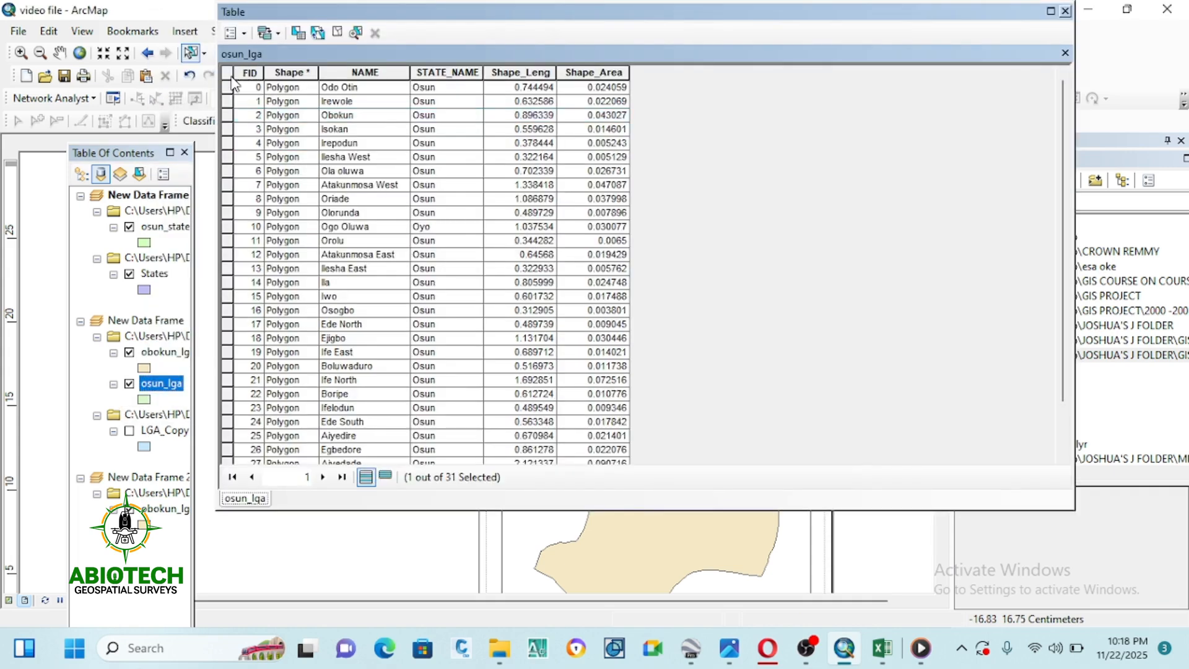
left_click(1065, 54)
scroll(578, 315, "up", 2)
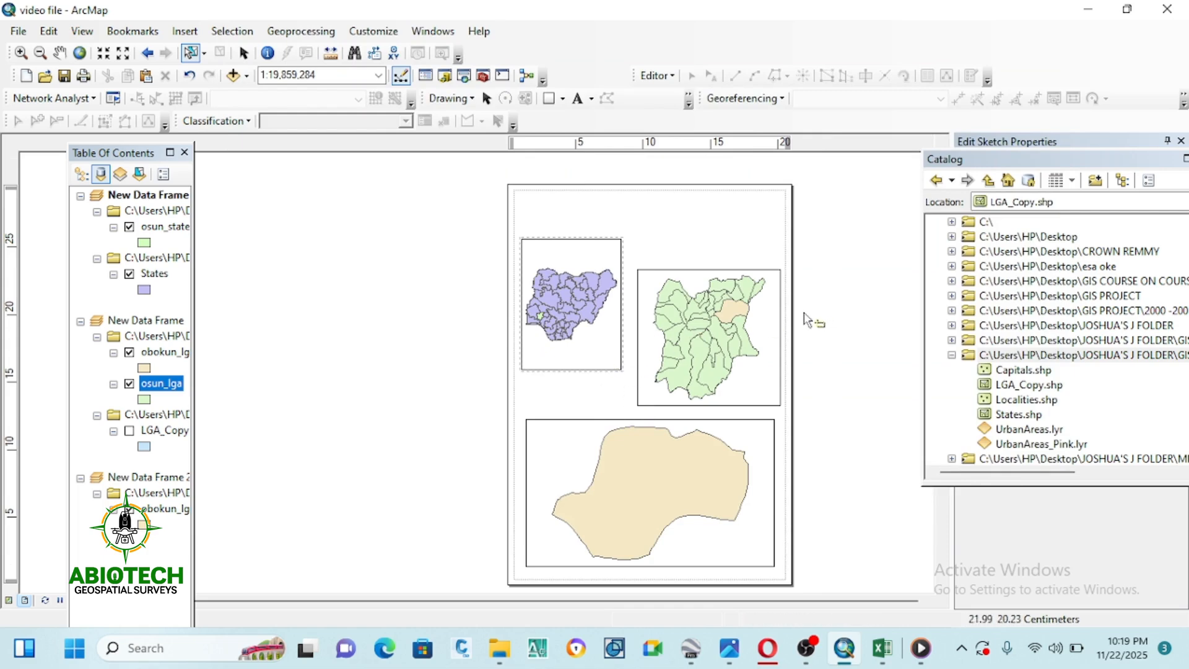
left_click(775, 328)
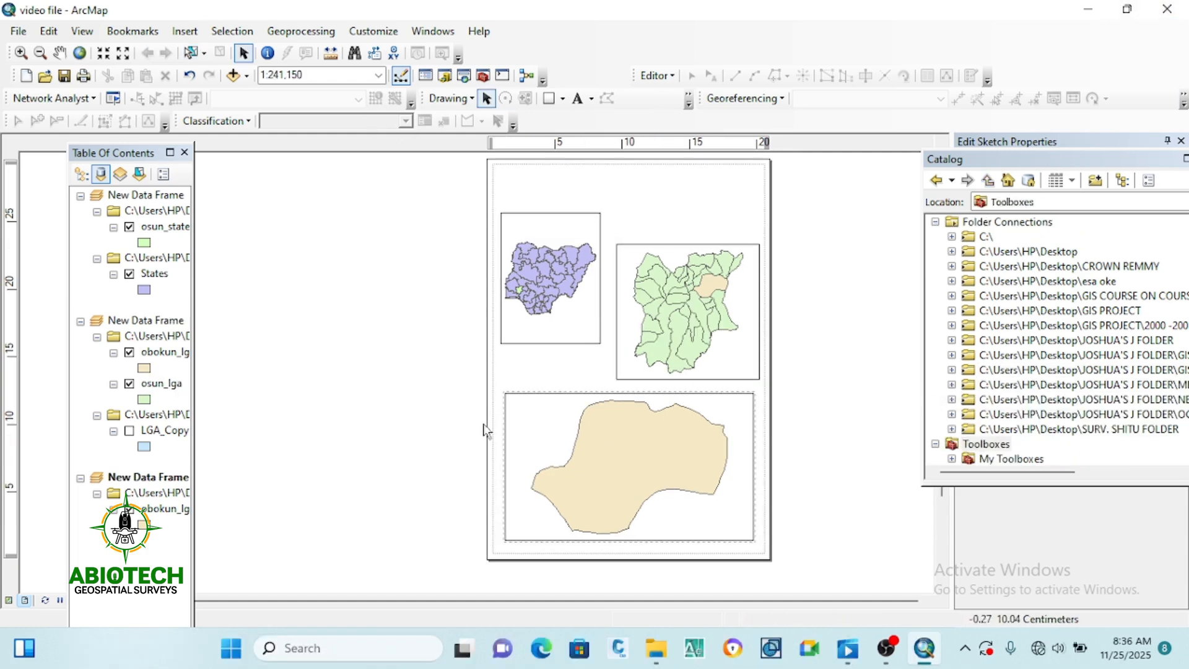
Start a graticule for the Obokun data frame with labels only and parallels and meridians every 0° 2' 0".
right_click(548, 403)
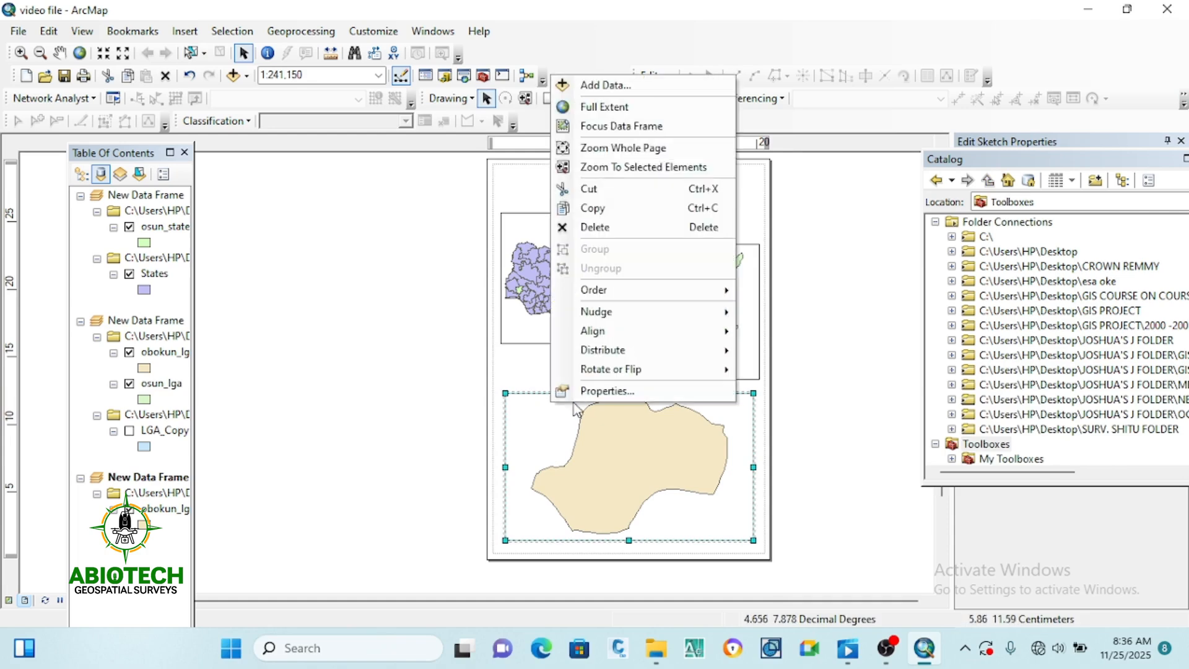
left_click(592, 398)
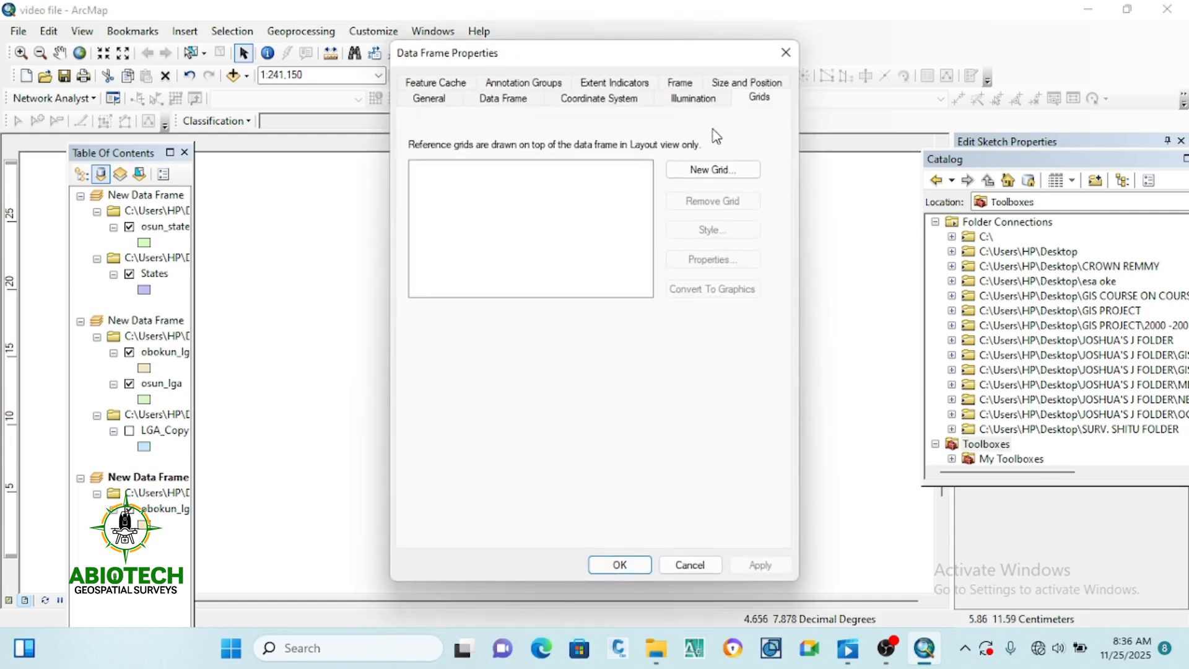
left_click(704, 172)
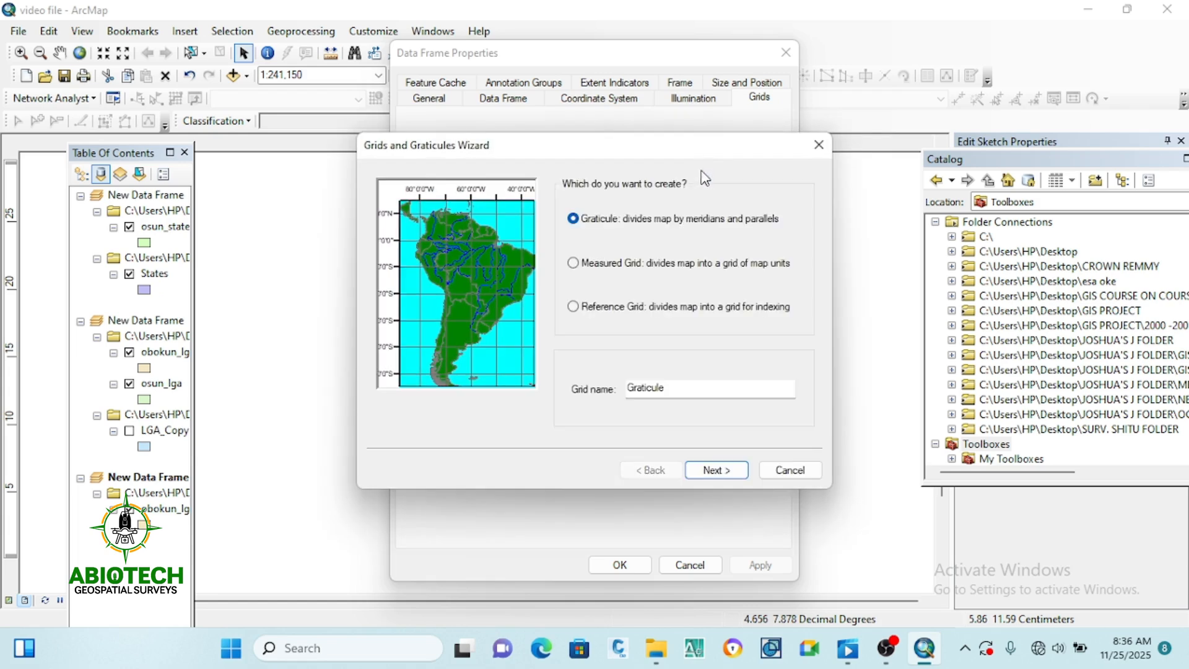
left_click(706, 474)
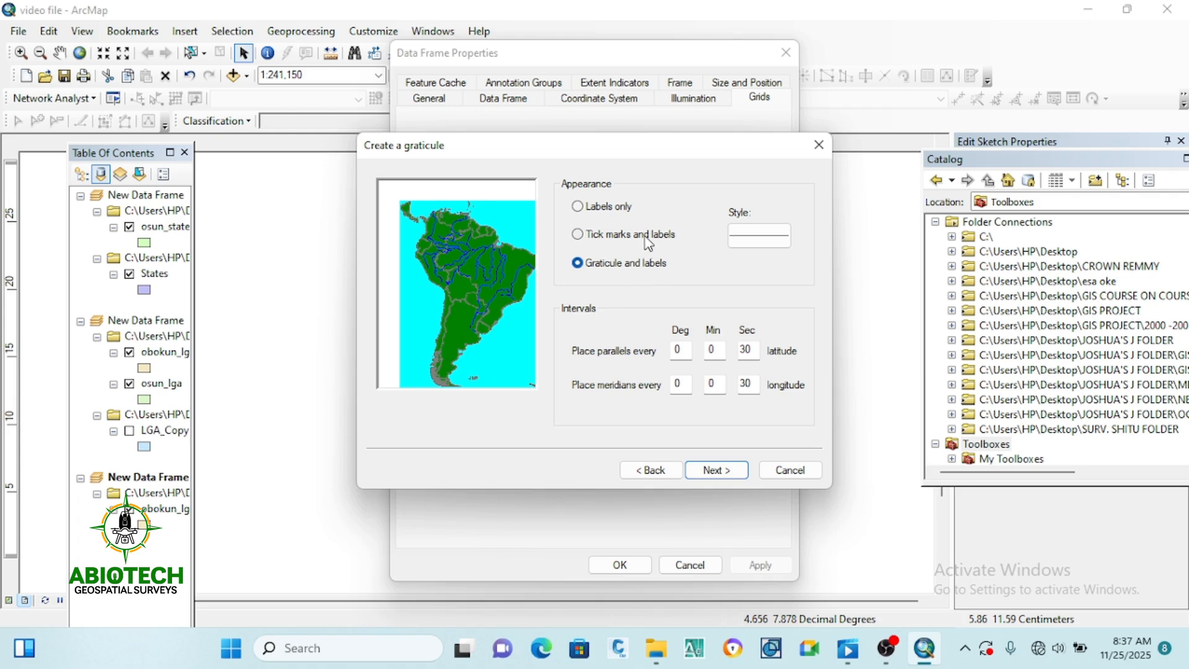
left_click(588, 210)
left_click(577, 234)
left_click(581, 208)
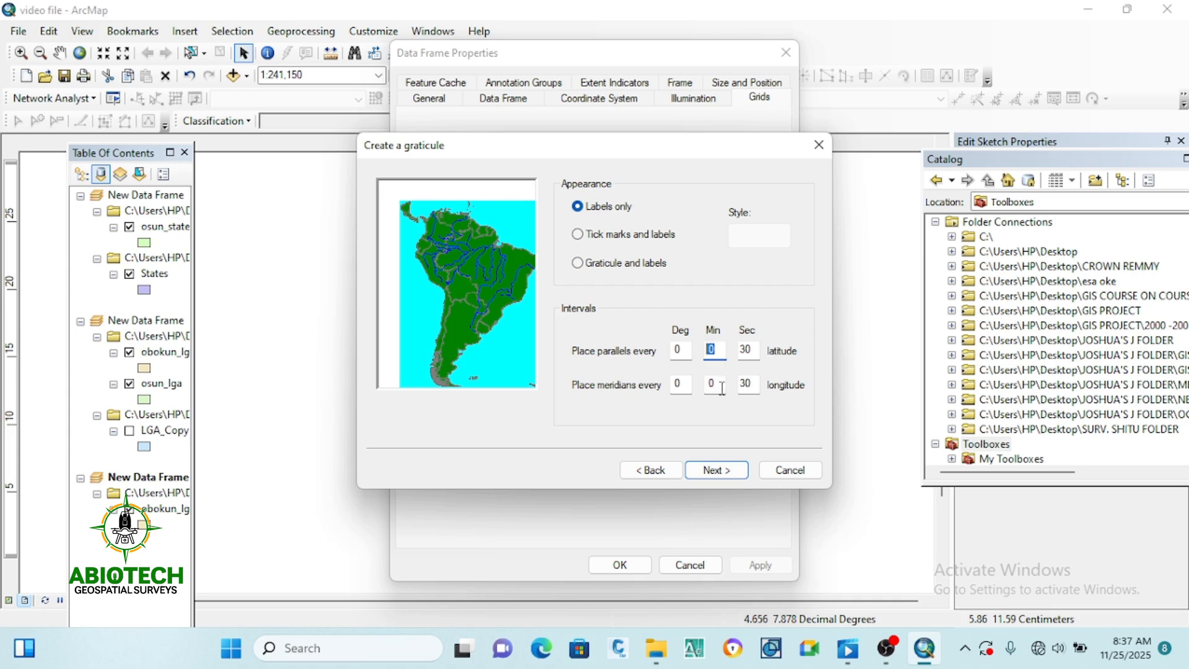
type("22")
left_click_drag(755, 350, 742, 384)
type("00")
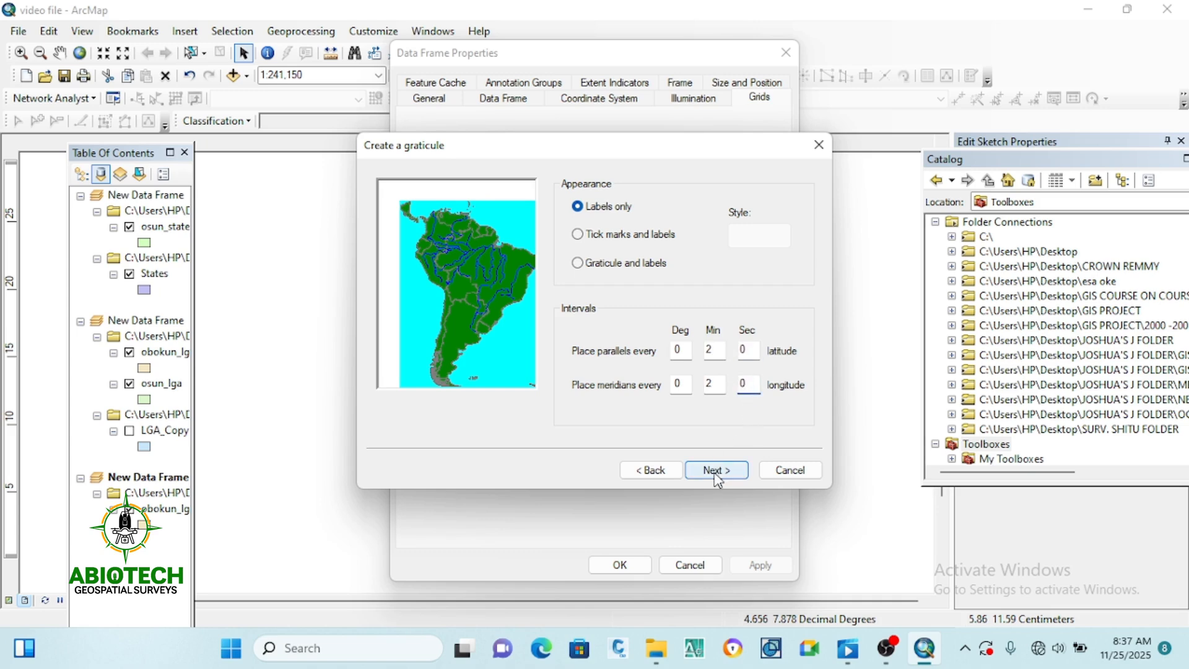
Finish the graticule with the default axes, a simple border and a fixed updating grid, and apply it to the Obokun data frame.
left_click(715, 472)
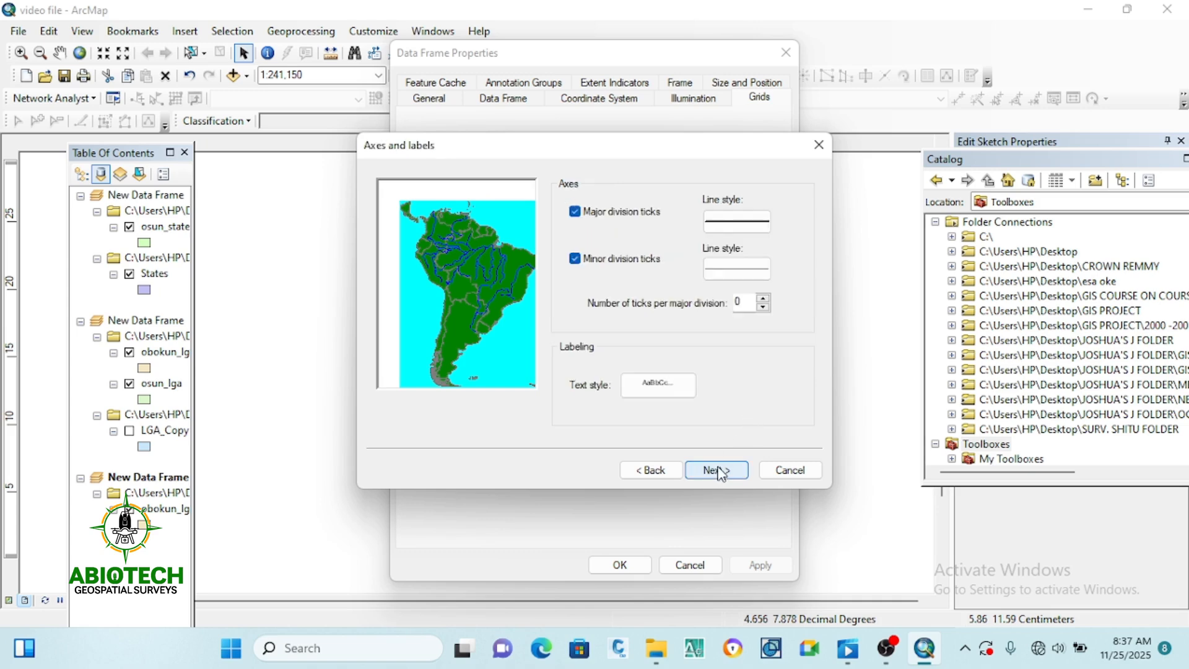
left_click(718, 471)
left_click(650, 470)
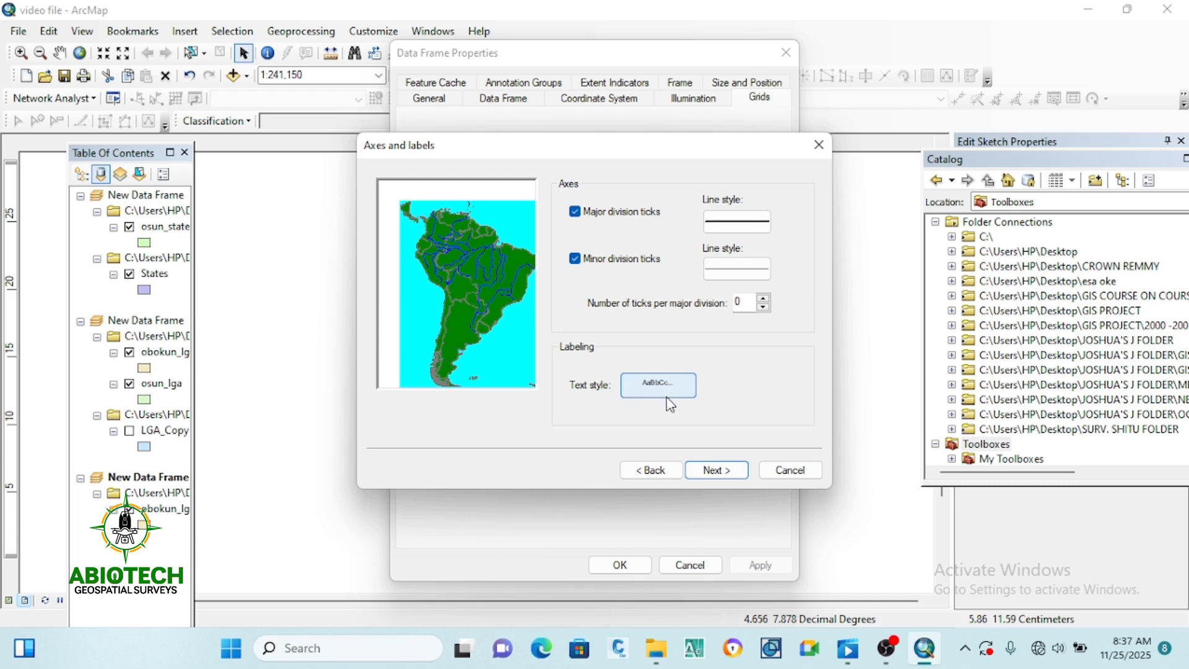
left_click(717, 472)
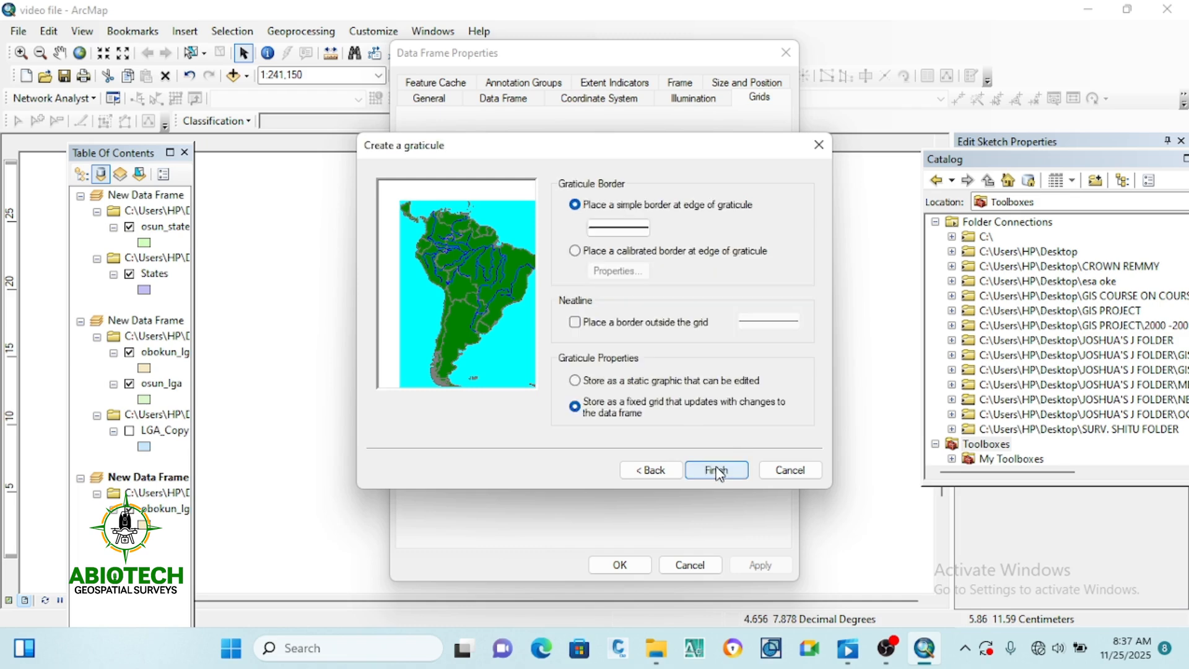
left_click(717, 472)
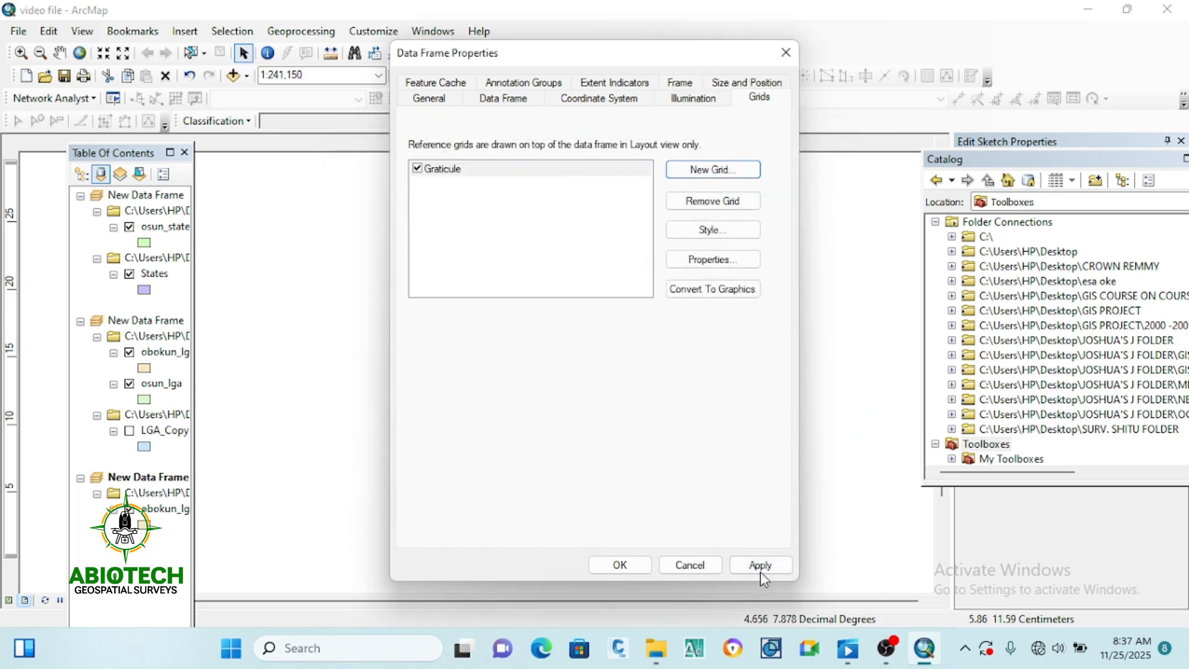
left_click(761, 567)
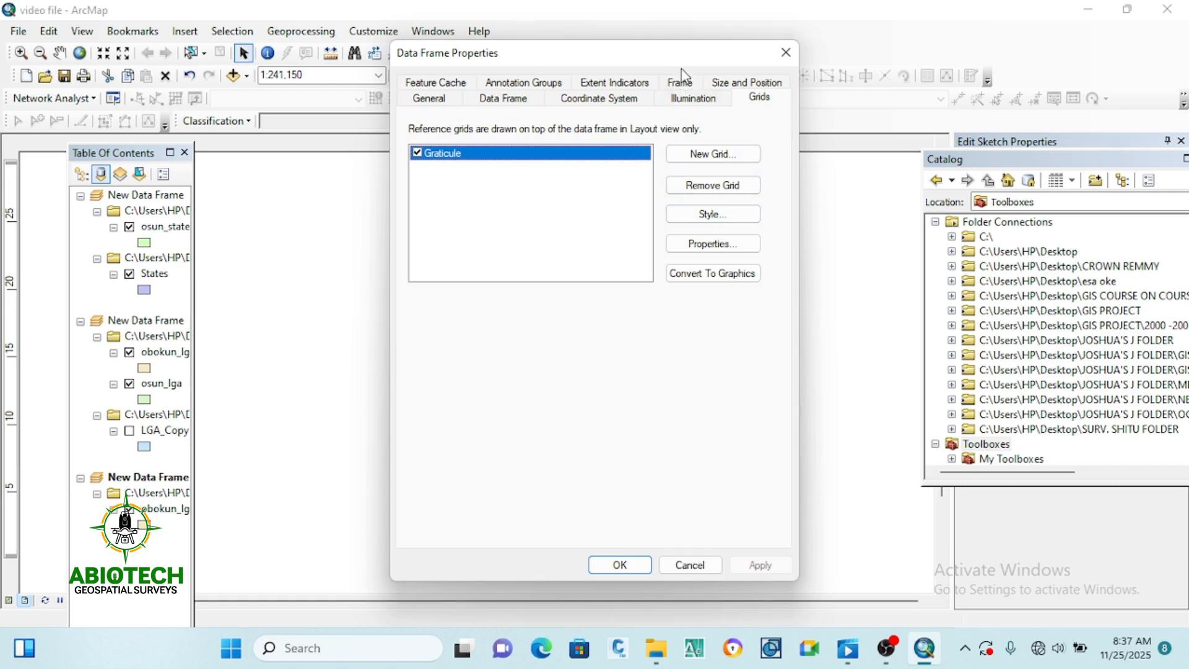
left_click_drag(681, 71, 405, 69)
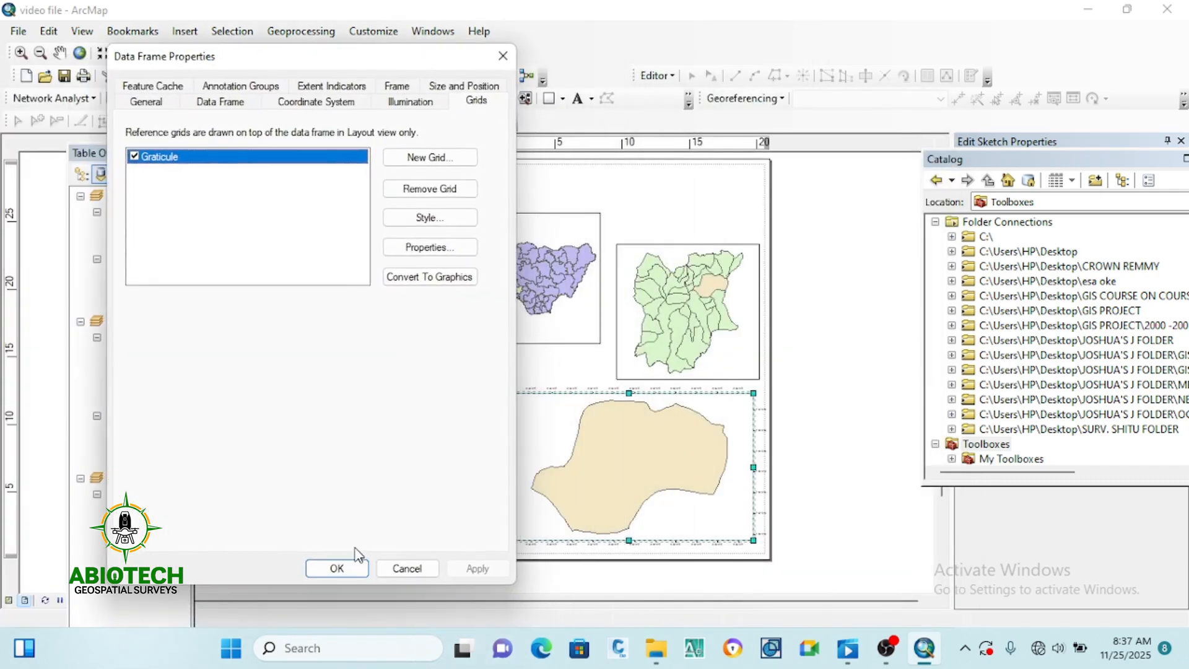
left_click(337, 568)
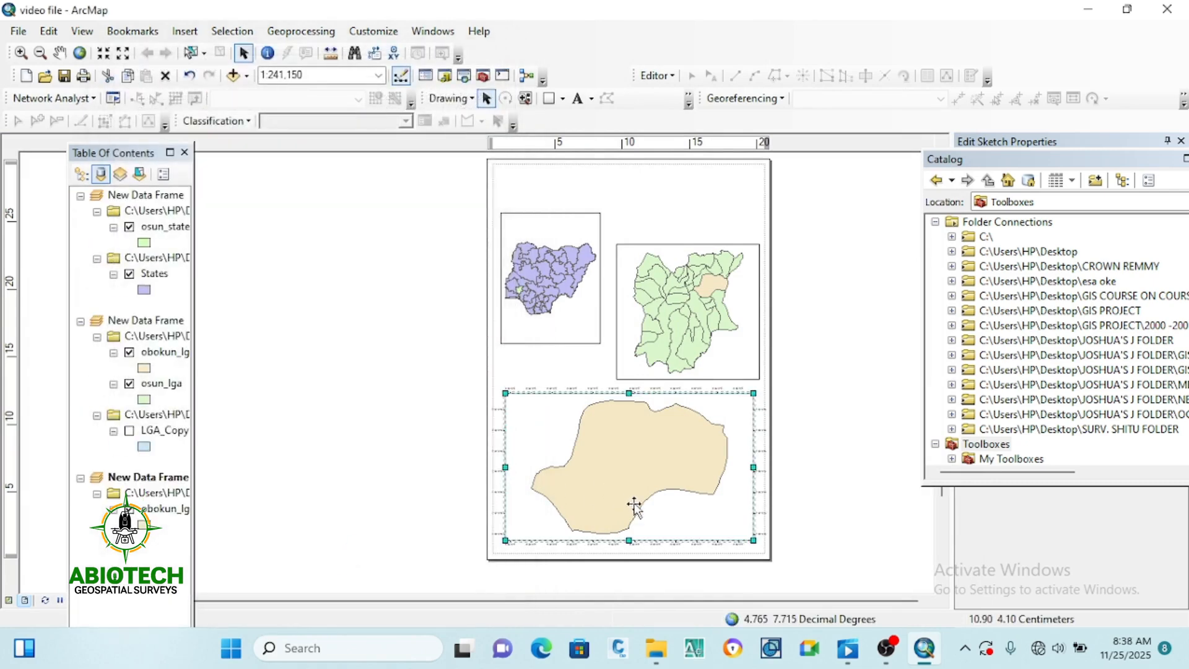
Set the label font of the Obokun data frame's graticule to Times New Roman.
scroll(638, 505, "down", 2)
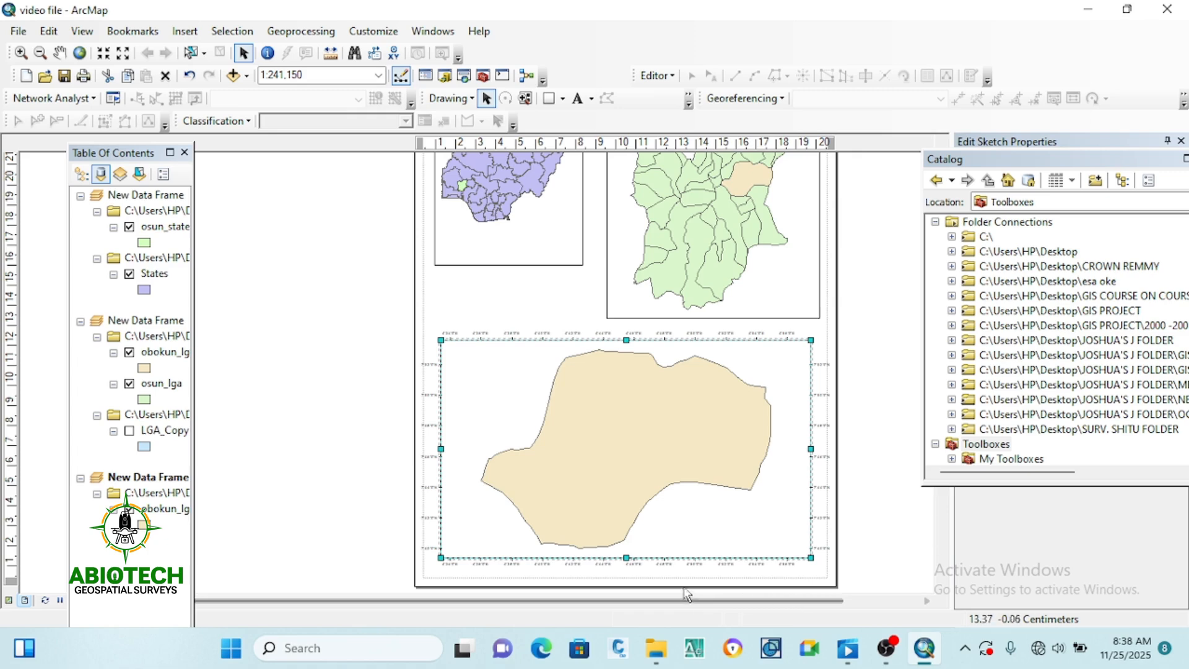
scroll(699, 582, "down", 1)
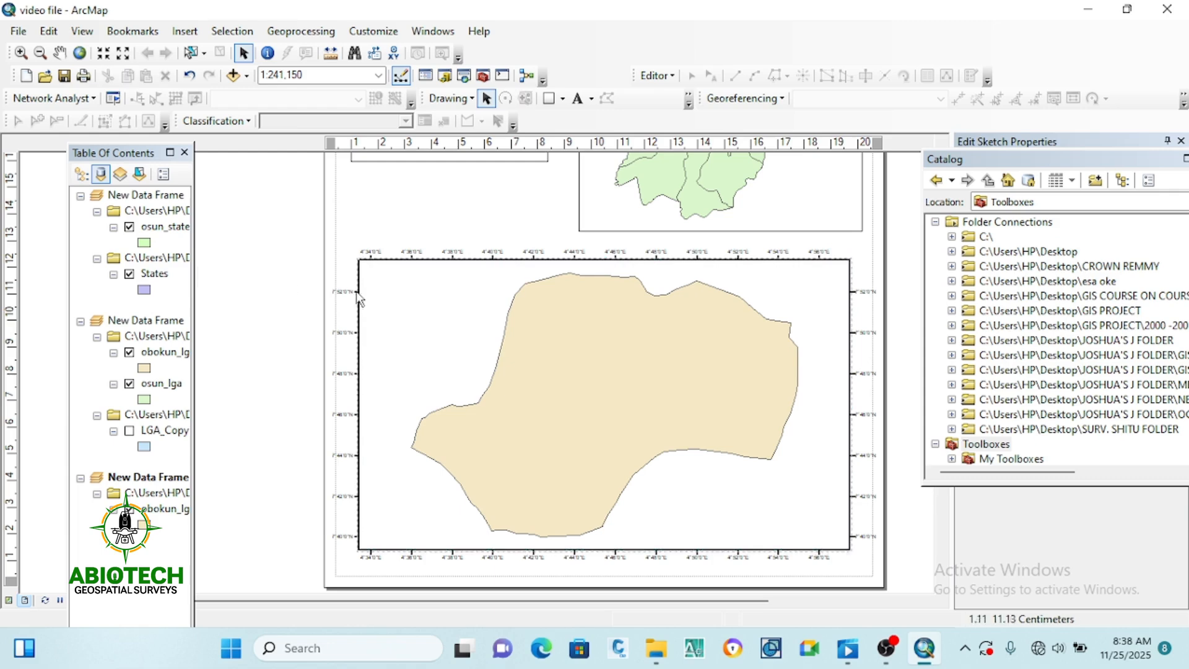
right_click(411, 297)
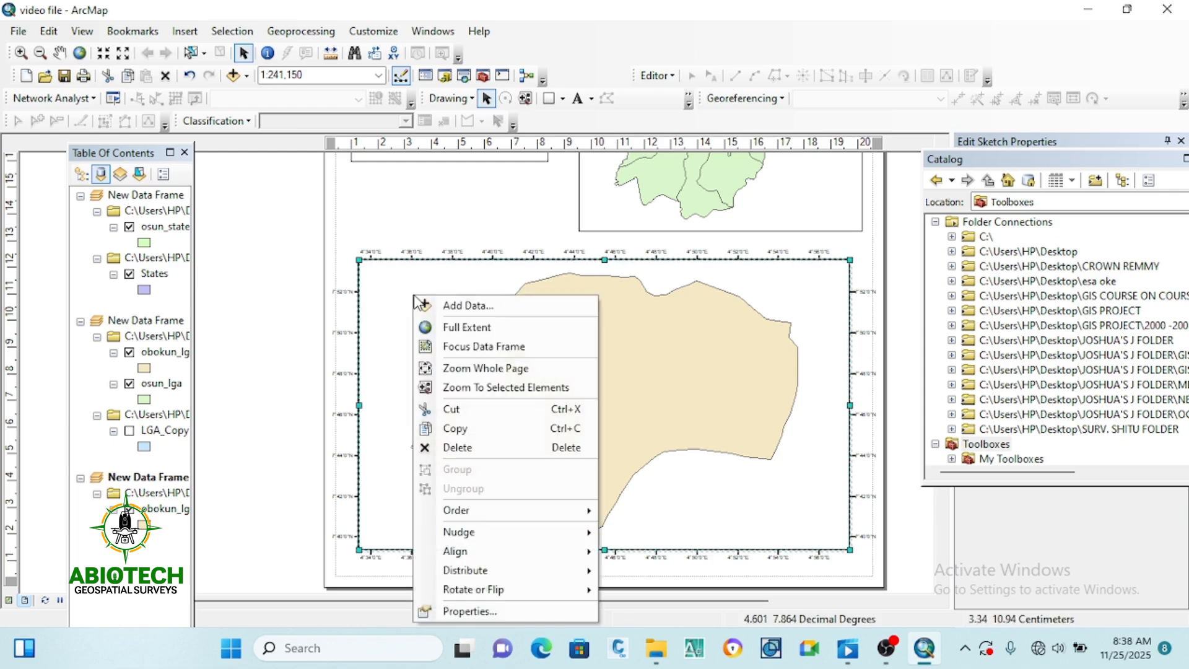
left_click(458, 611)
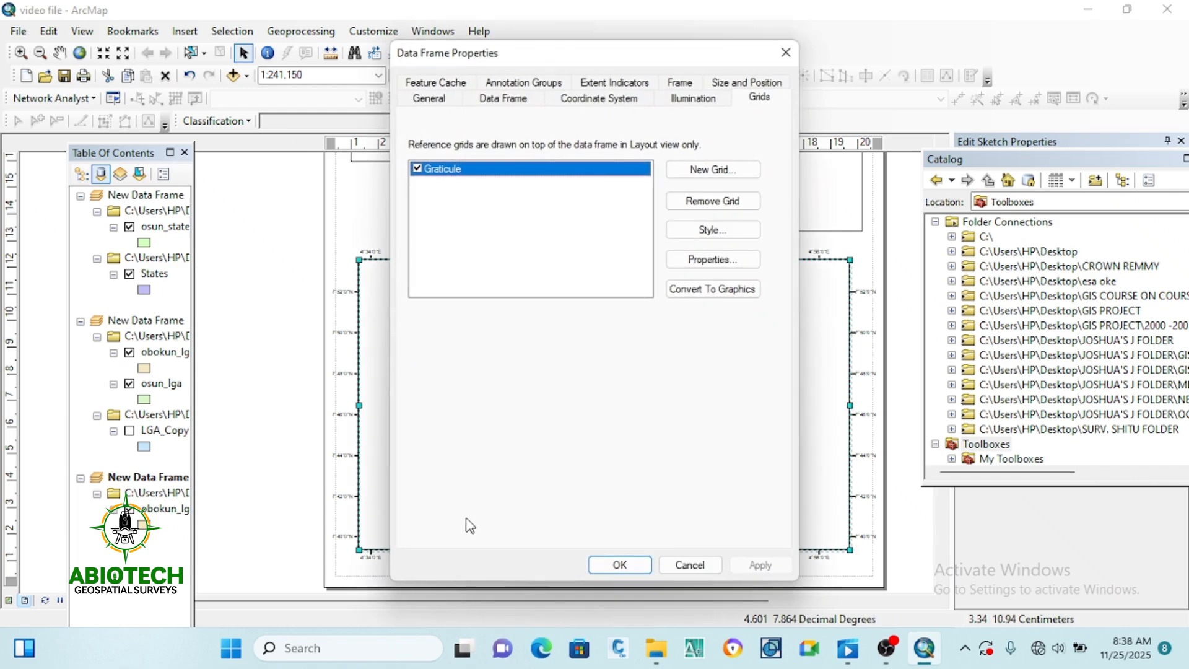
left_click(702, 267)
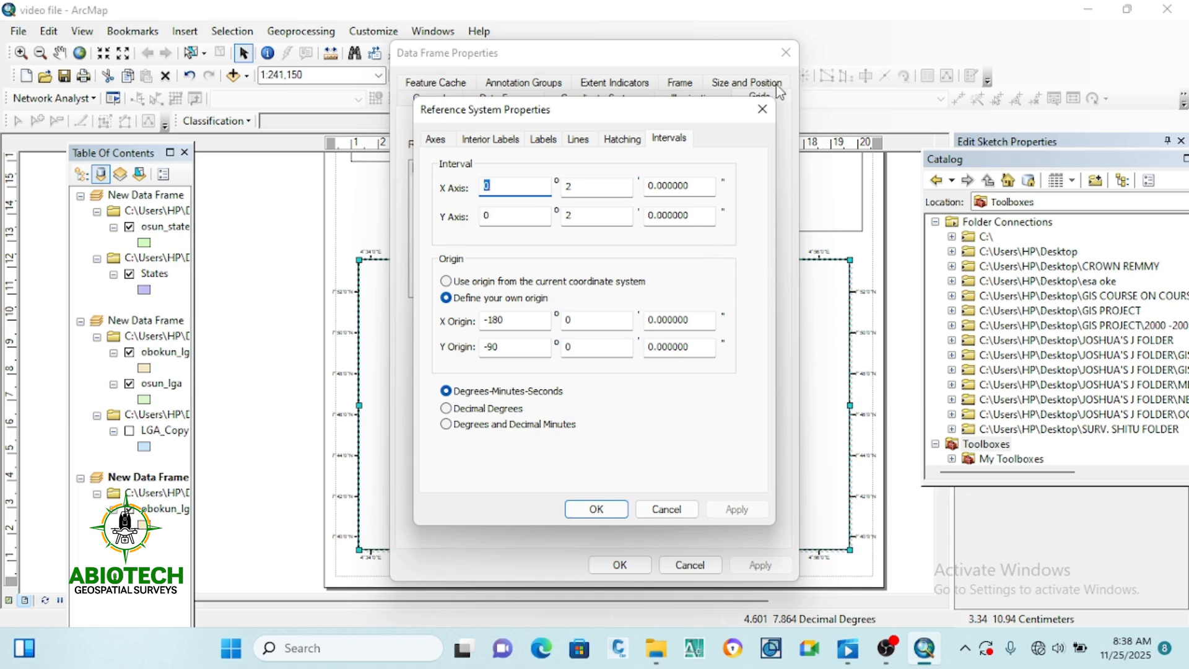
left_click(762, 110)
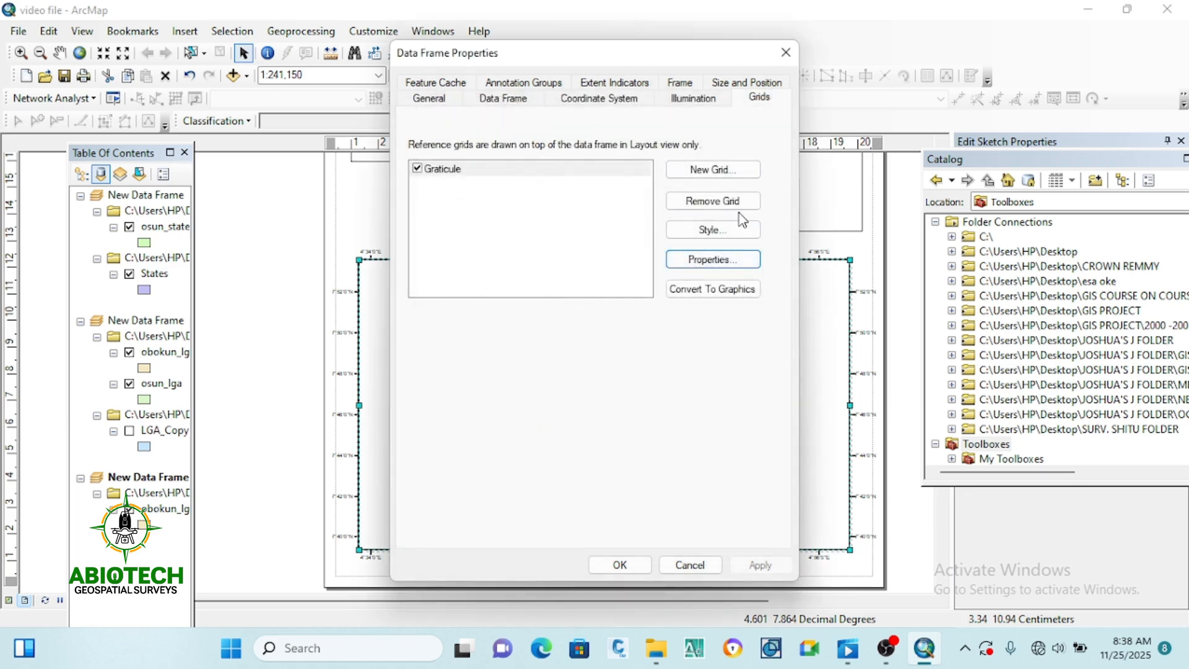
left_click(716, 260)
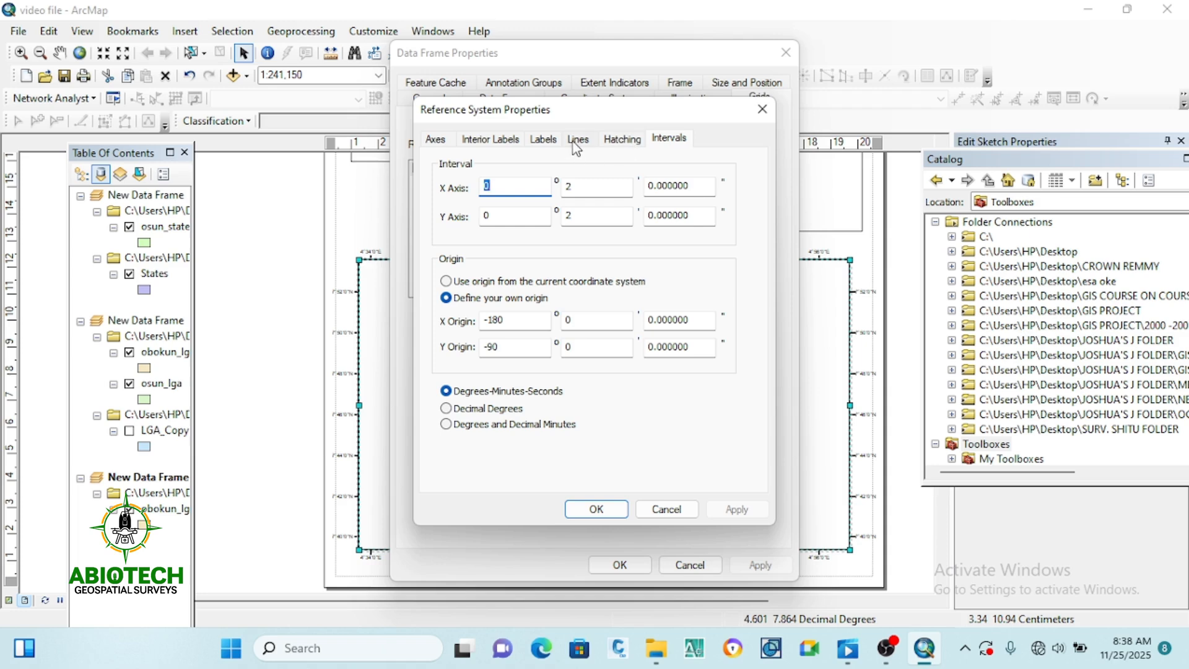
left_click(545, 140)
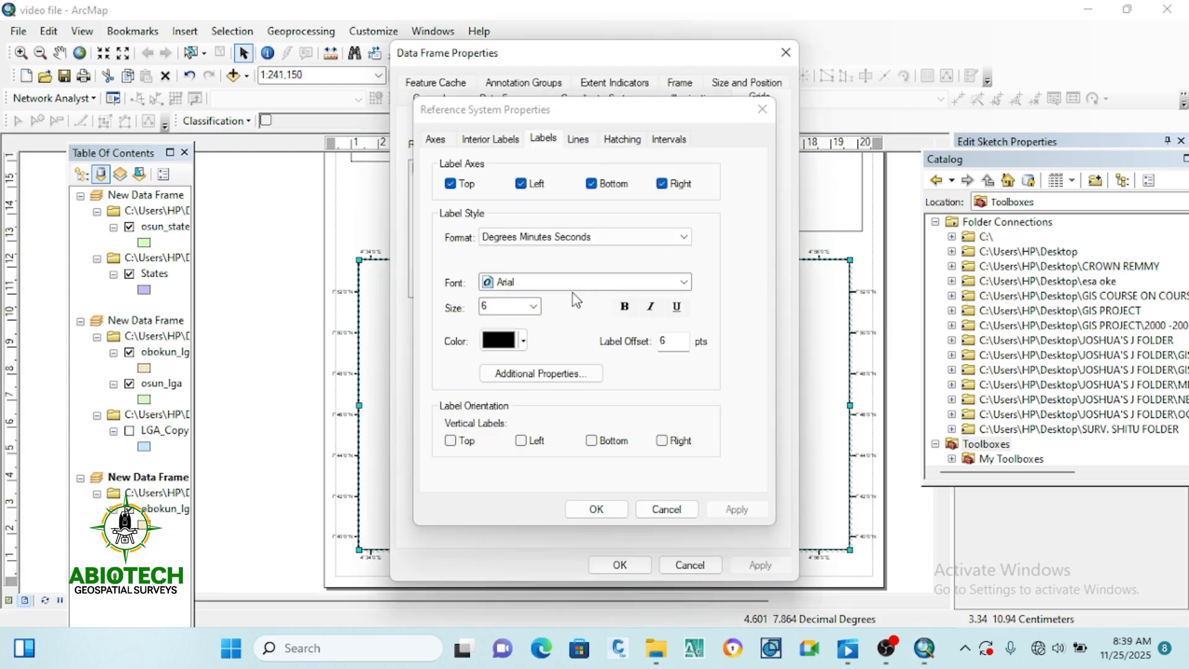
left_click(593, 284)
type("ti")
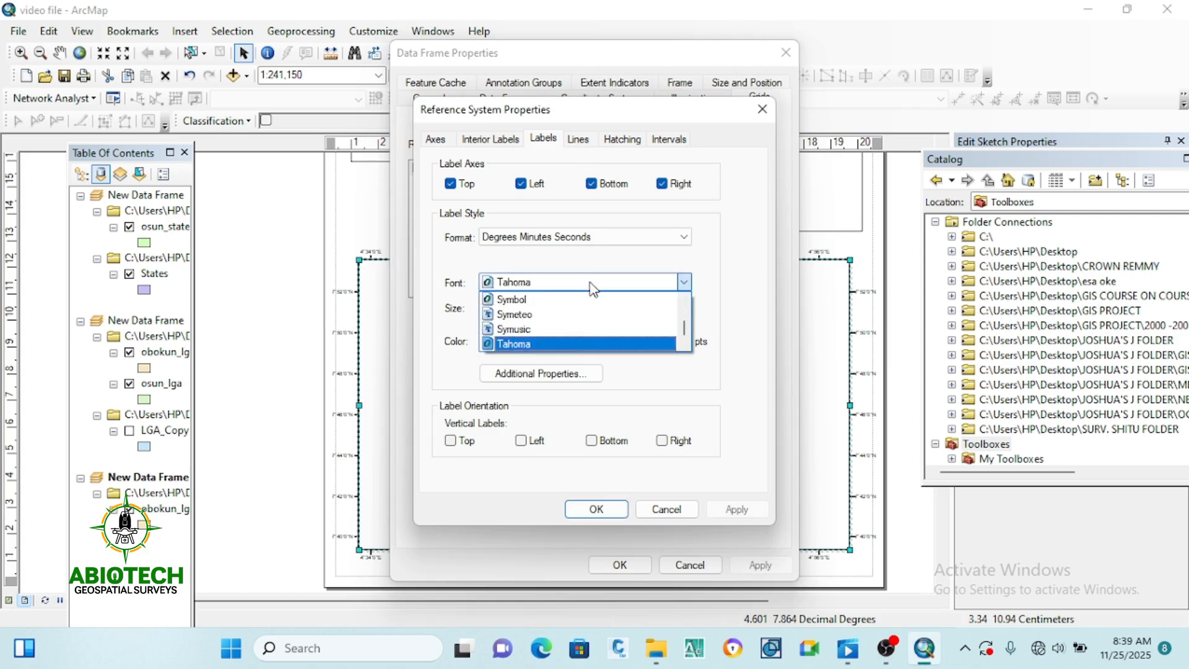
left_click(559, 345)
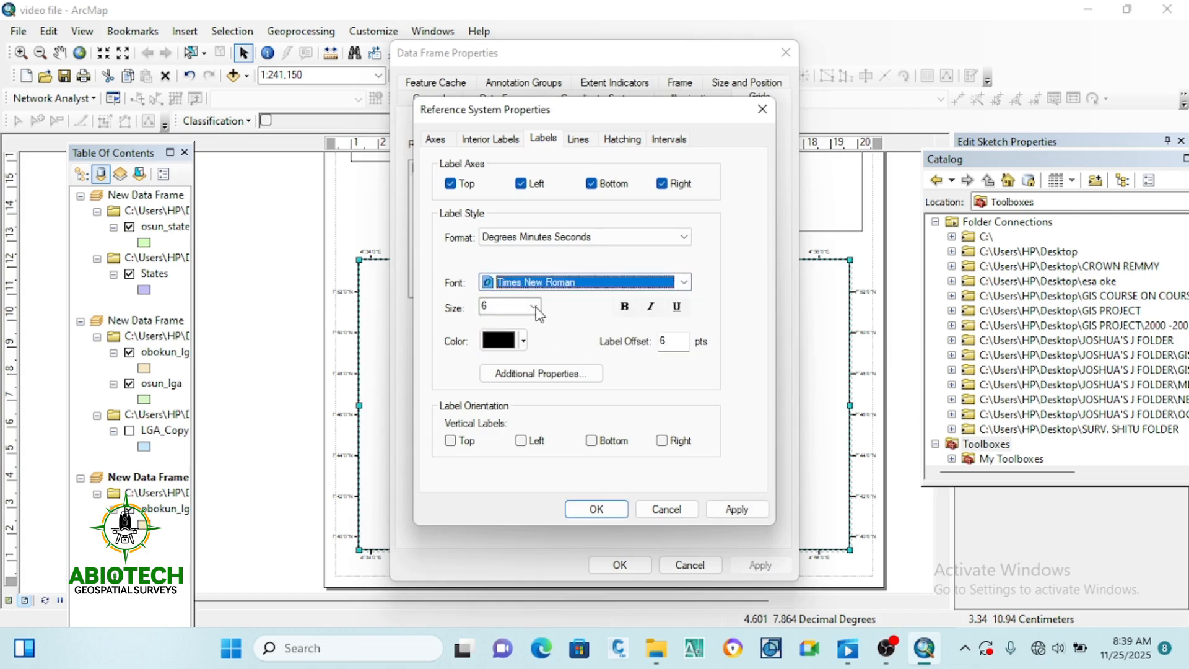
Set the graticule labels' font size to 12 and make them bold.
left_click(533, 306)
left_click(489, 390)
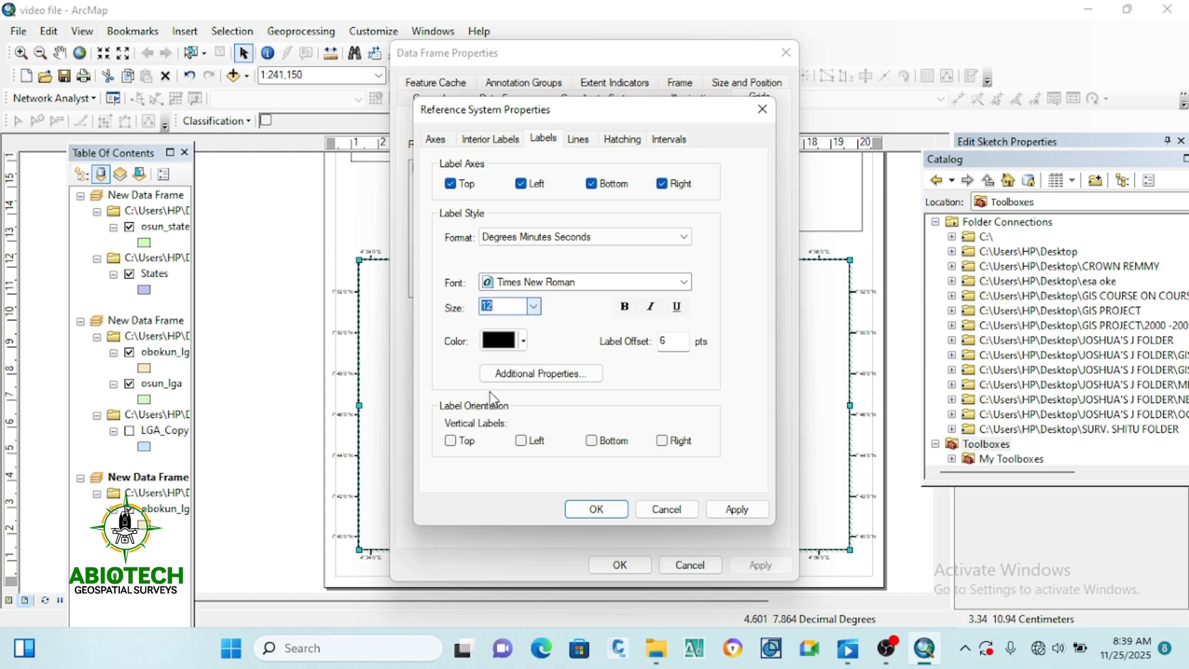
left_click(626, 307)
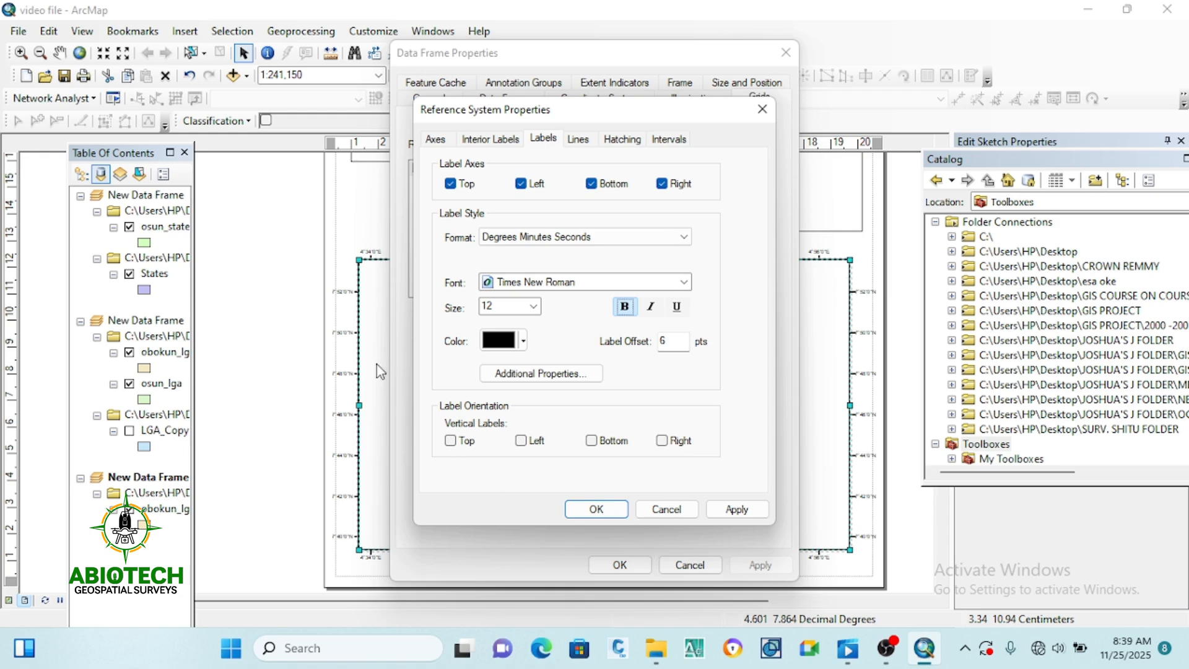
Orient the graticule's left and right labels vertically and apply the change to the Obokun data frame.
left_click(520, 440)
left_click(662, 441)
left_click(749, 510)
left_click(598, 509)
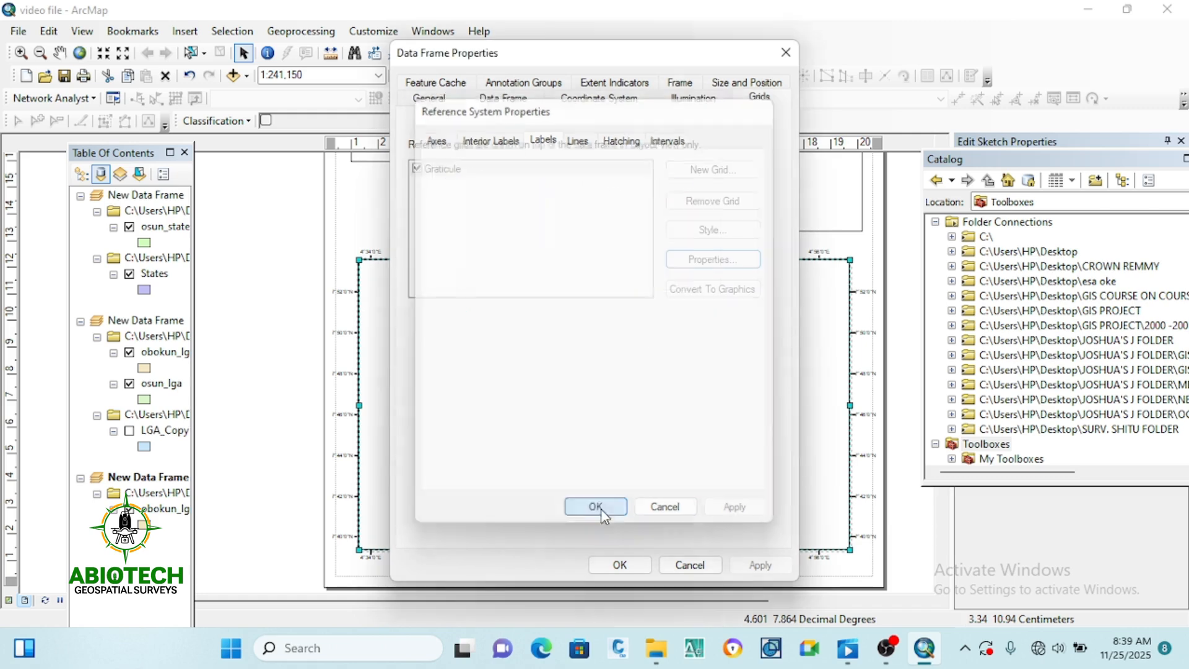
left_click(761, 566)
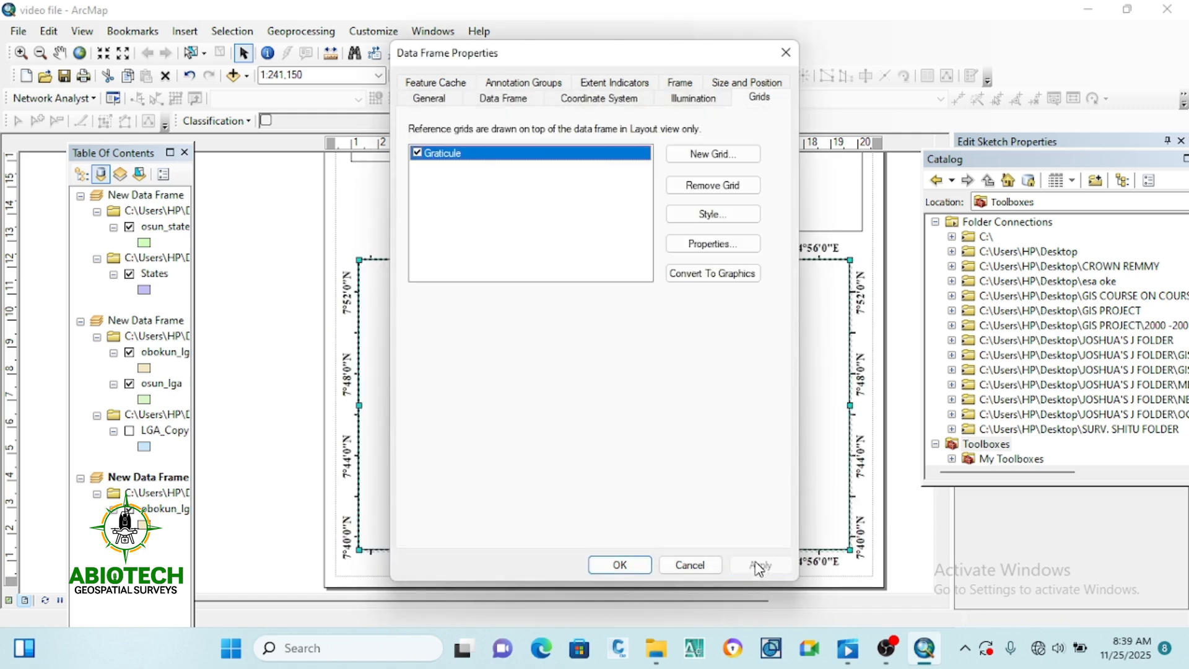
left_click(634, 569)
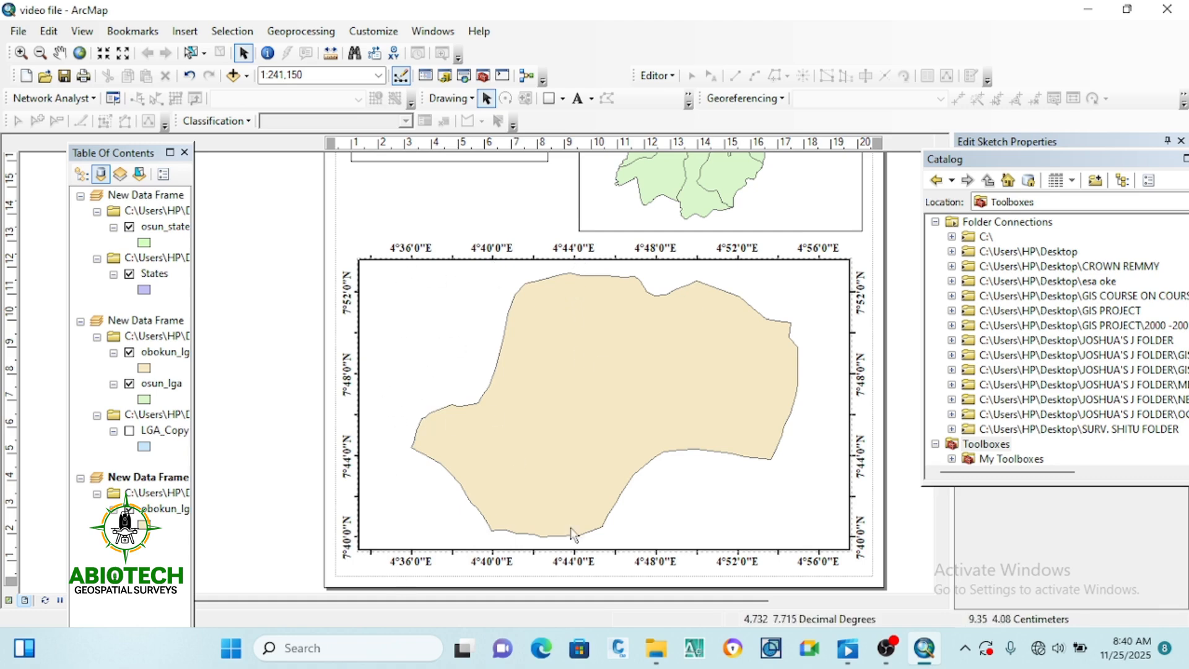
Set the Obokun data frame's graticule to show as a grid of lines.
left_click(777, 285)
right_click(778, 286)
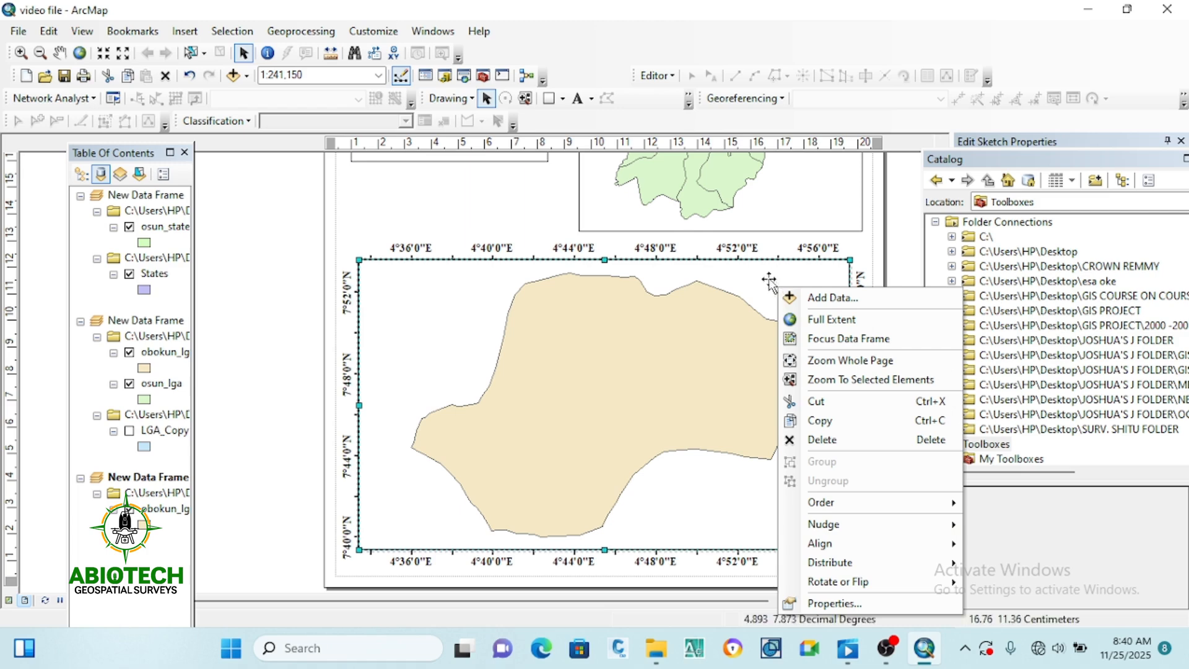
left_click(867, 603)
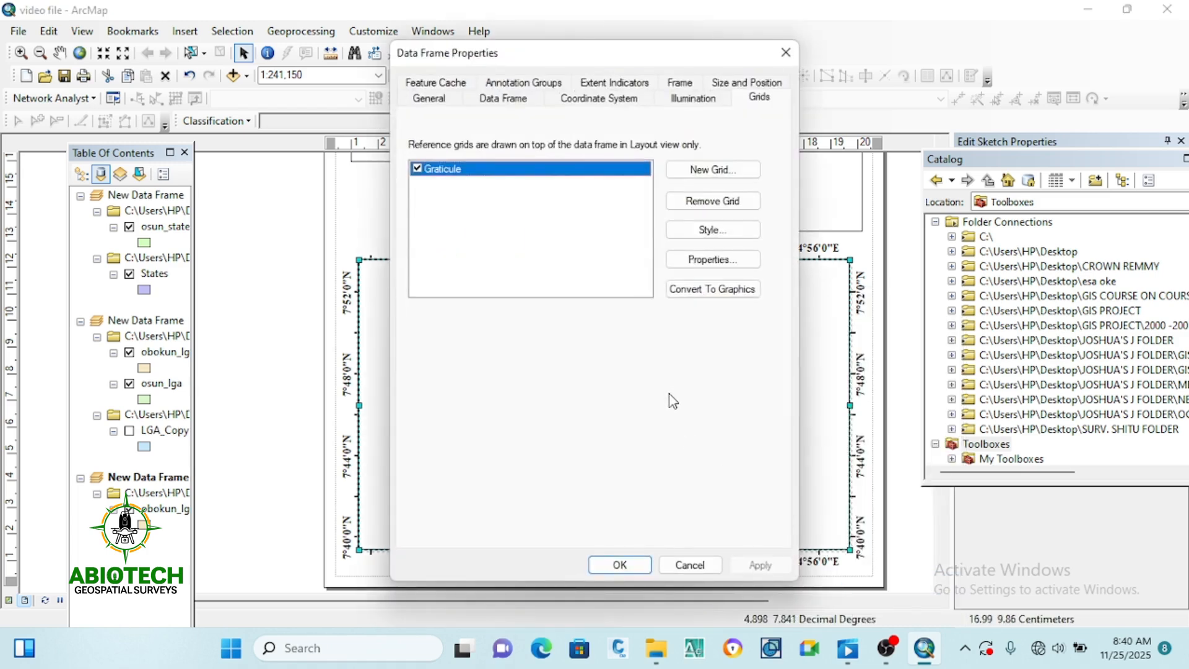
left_click(712, 258)
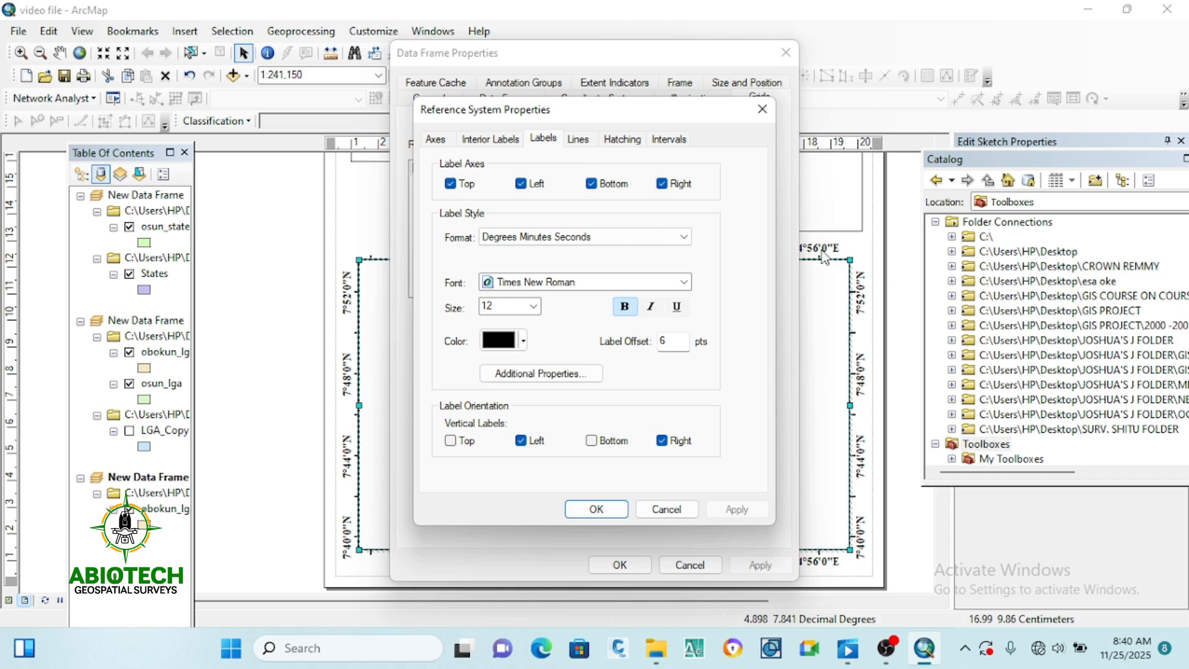
left_click(579, 140)
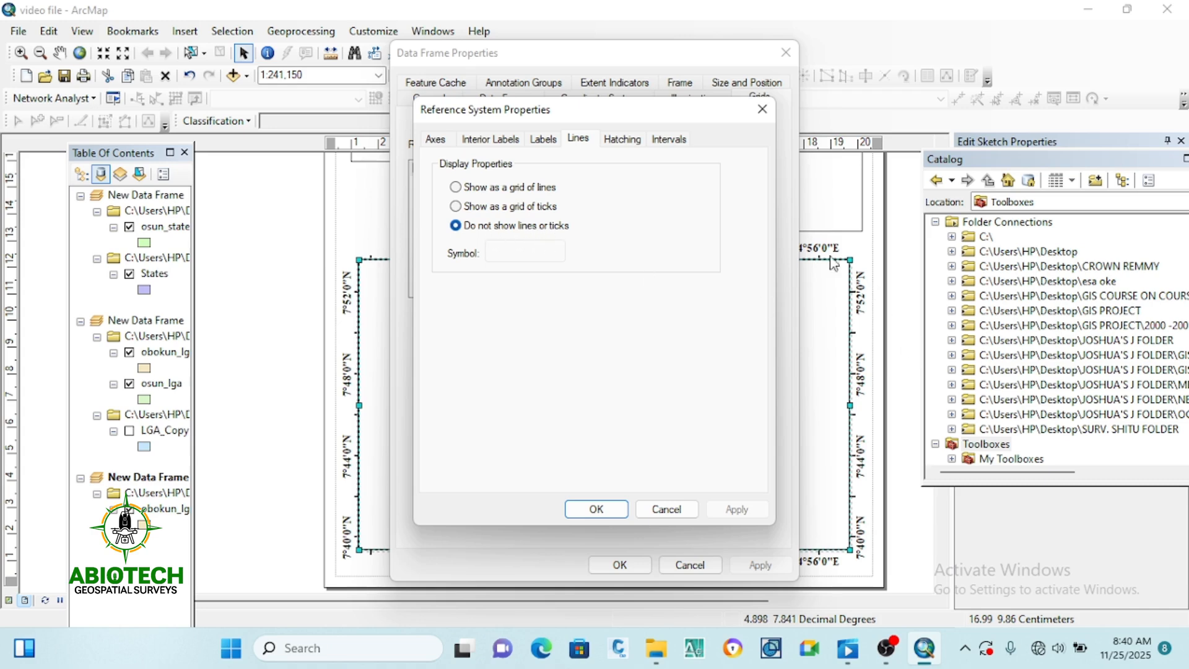
left_click(456, 188)
Set the graticule's line symbol colour to light grey and accept the reference system properties.
left_click(524, 252)
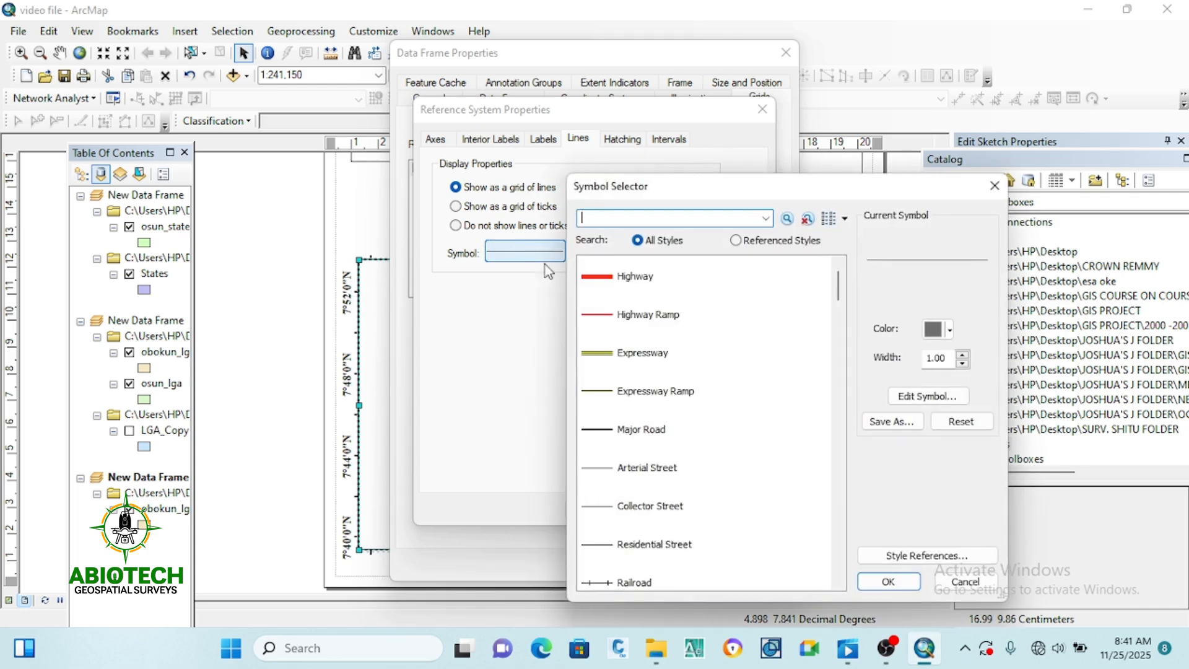
left_click(939, 334)
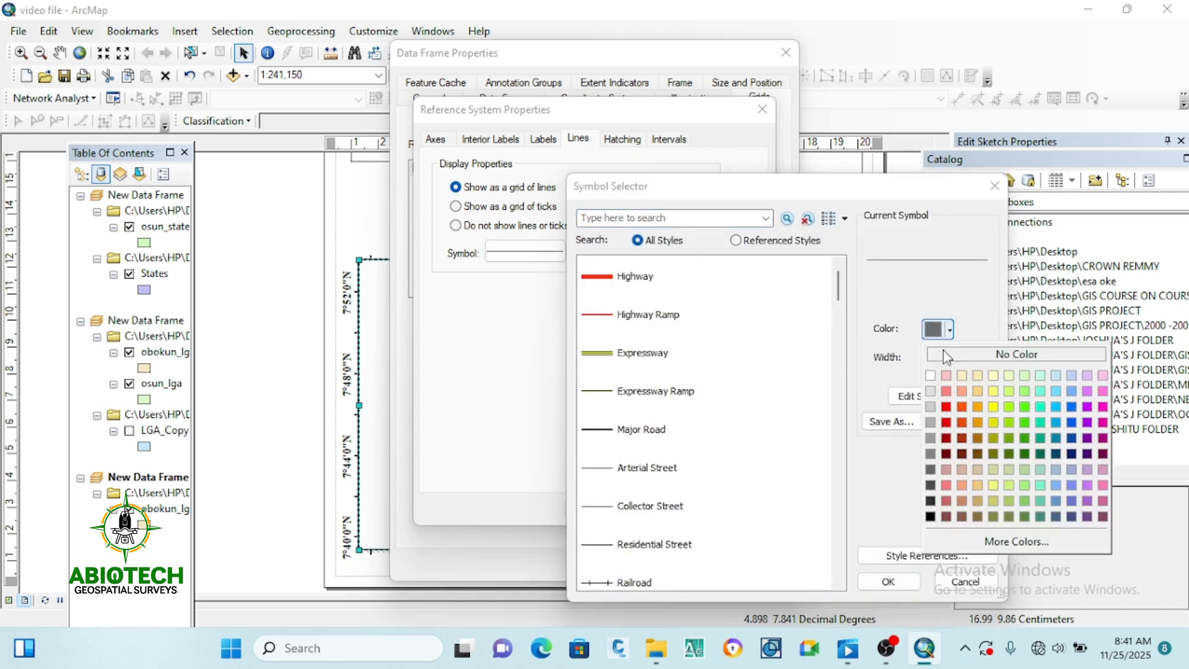
left_click(930, 397)
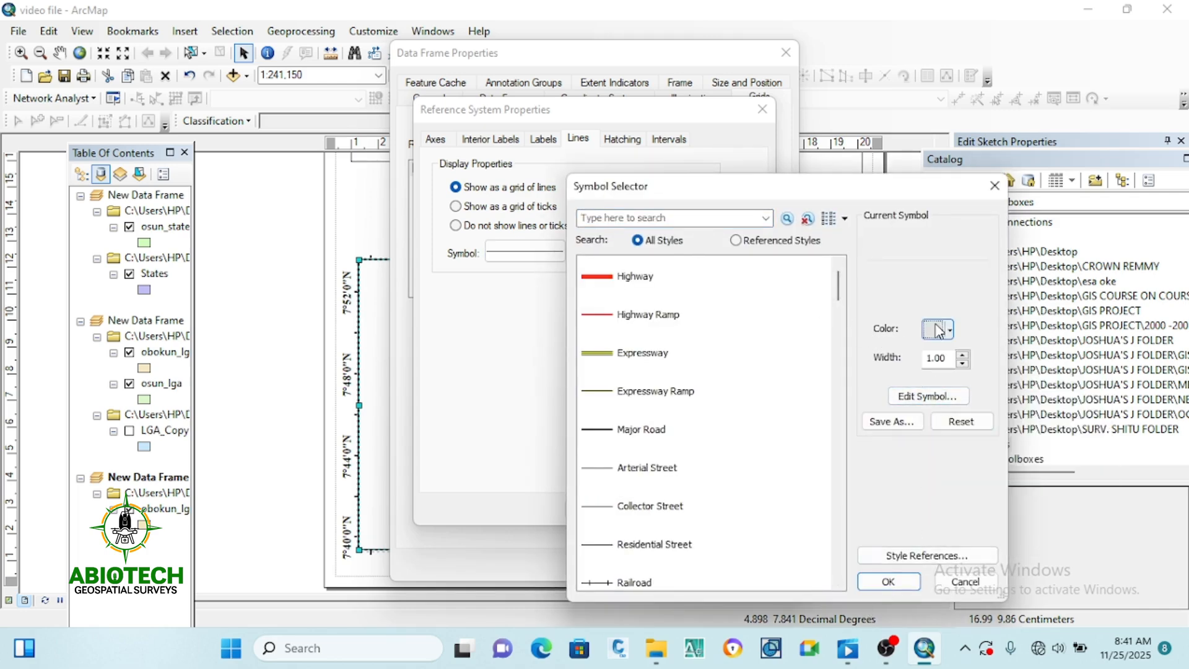
left_click(935, 329)
left_click(930, 406)
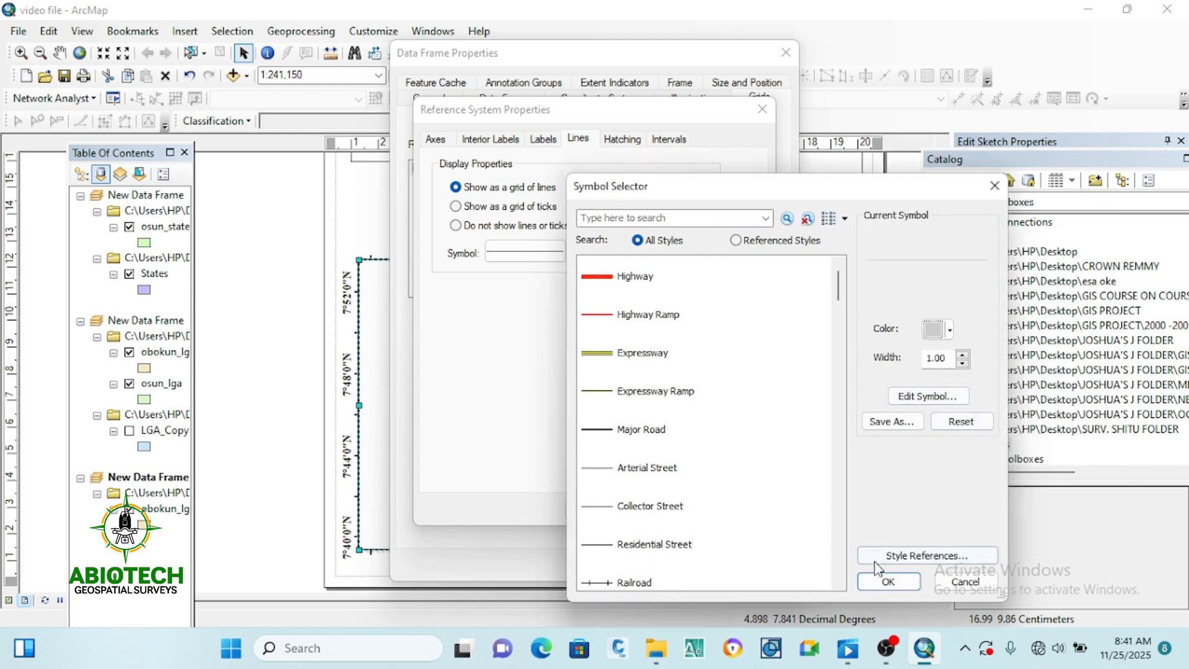
left_click(888, 582)
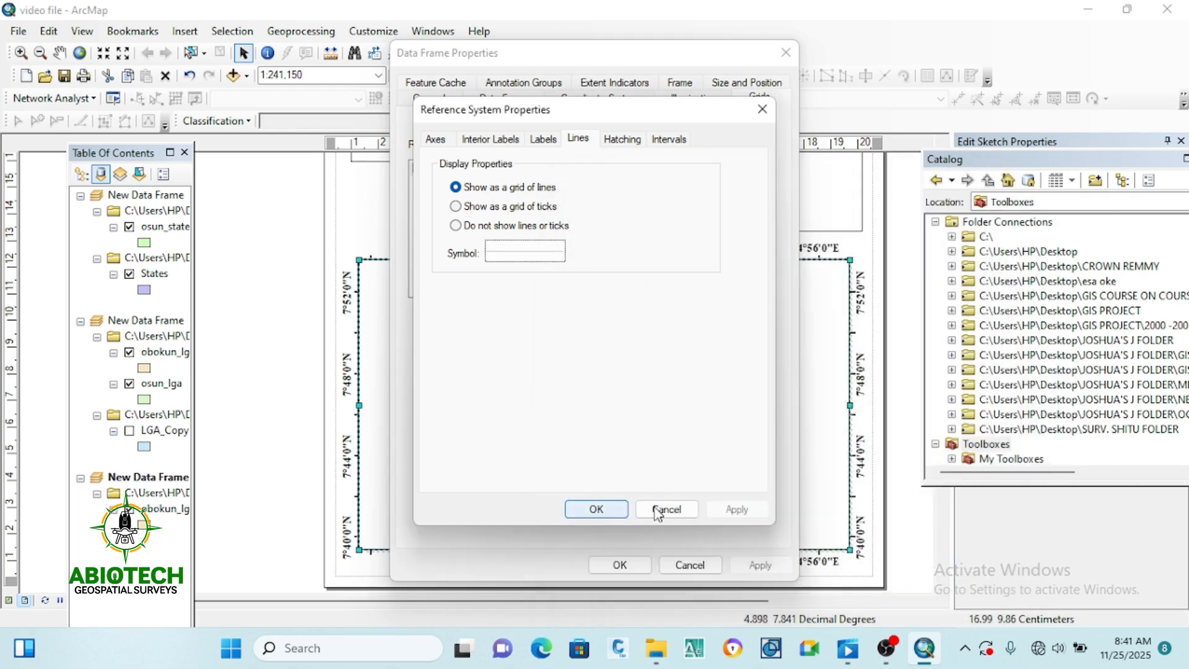
left_click(618, 509)
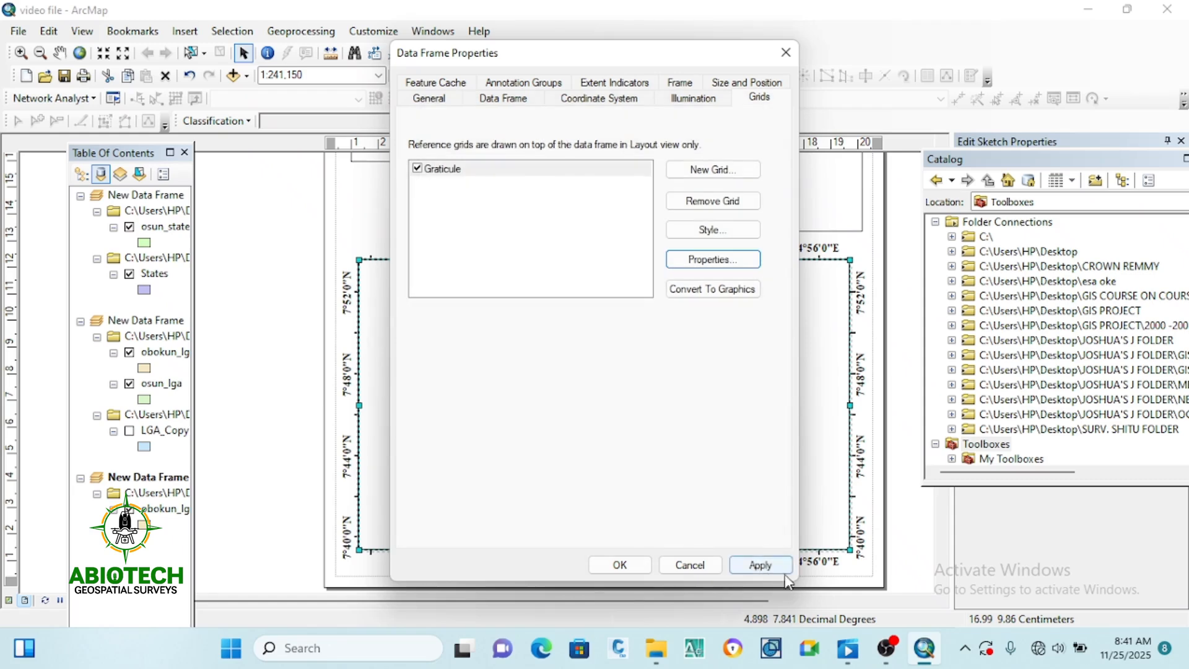
Apply the graticule changes to the Obokun data frame, close its properties and deselect the frame.
left_click(762, 564)
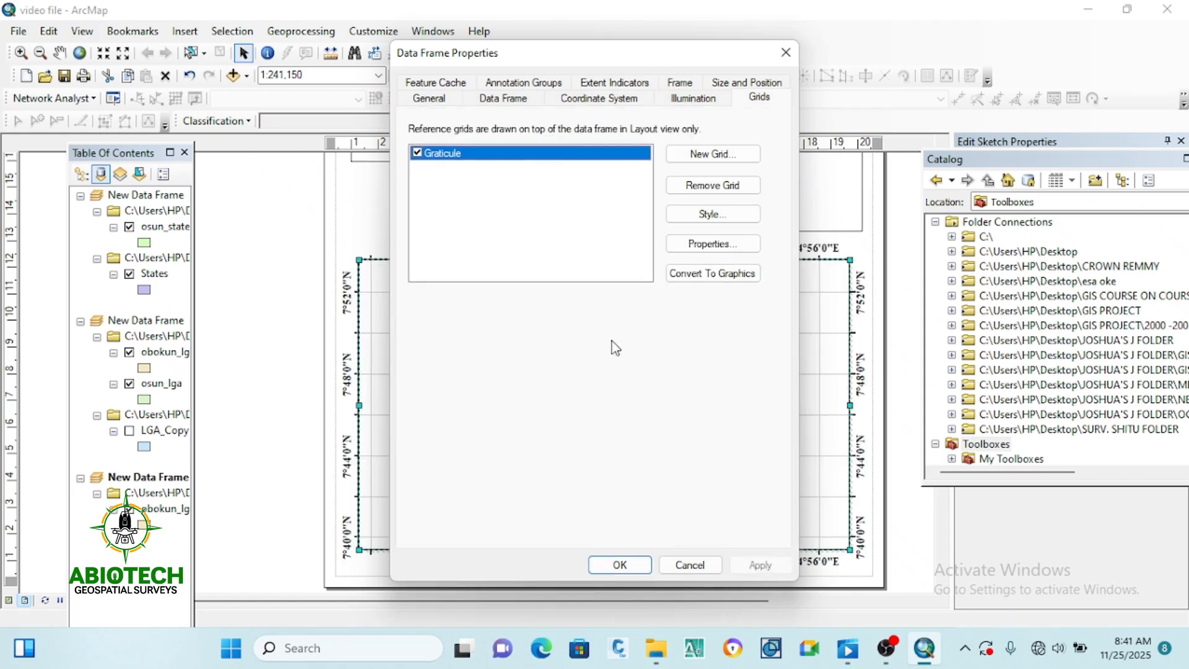
left_click(597, 562)
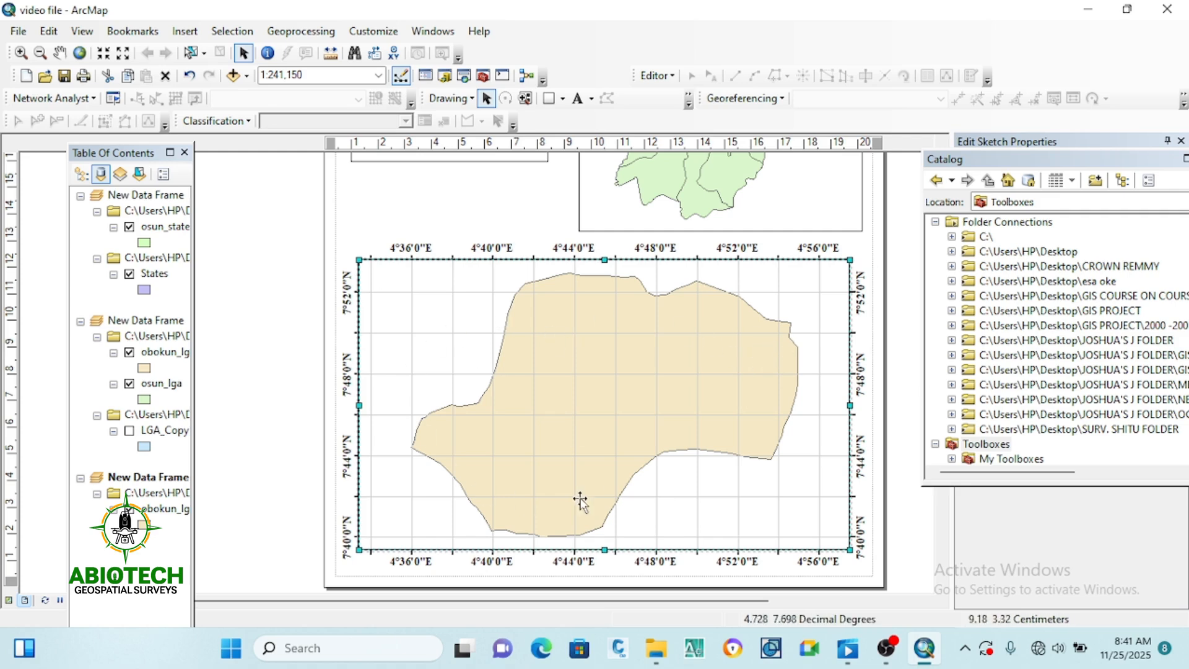
scroll(643, 537, "up", 2)
scroll(641, 507, "up", 2)
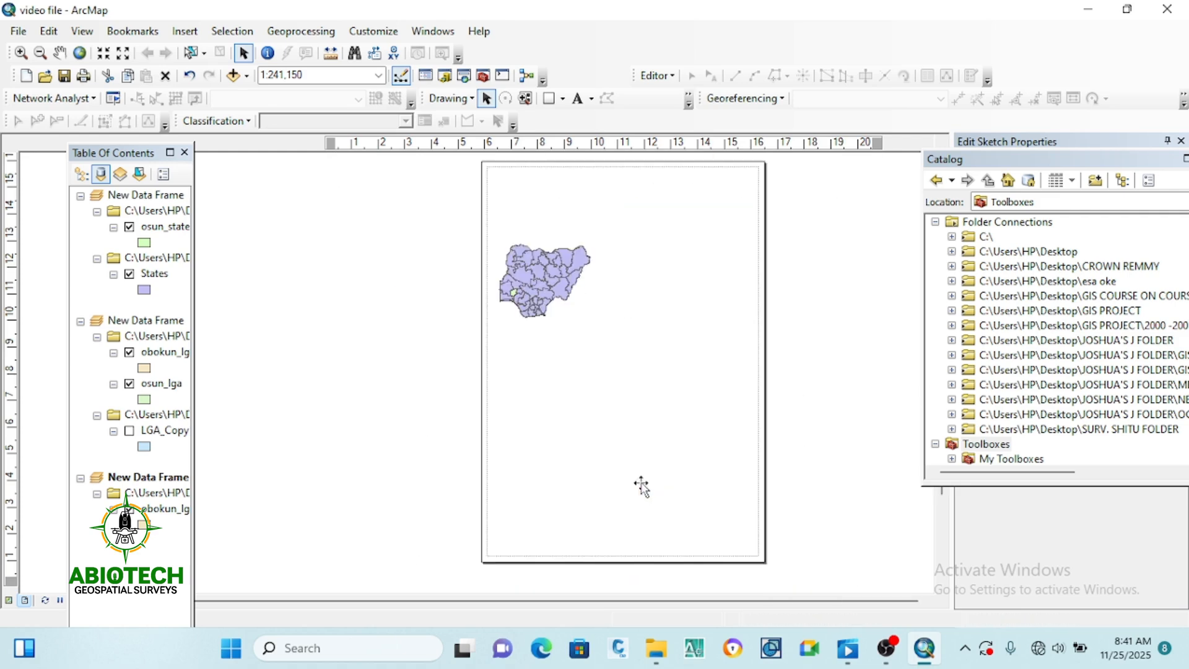
scroll(549, 222, "down", 1)
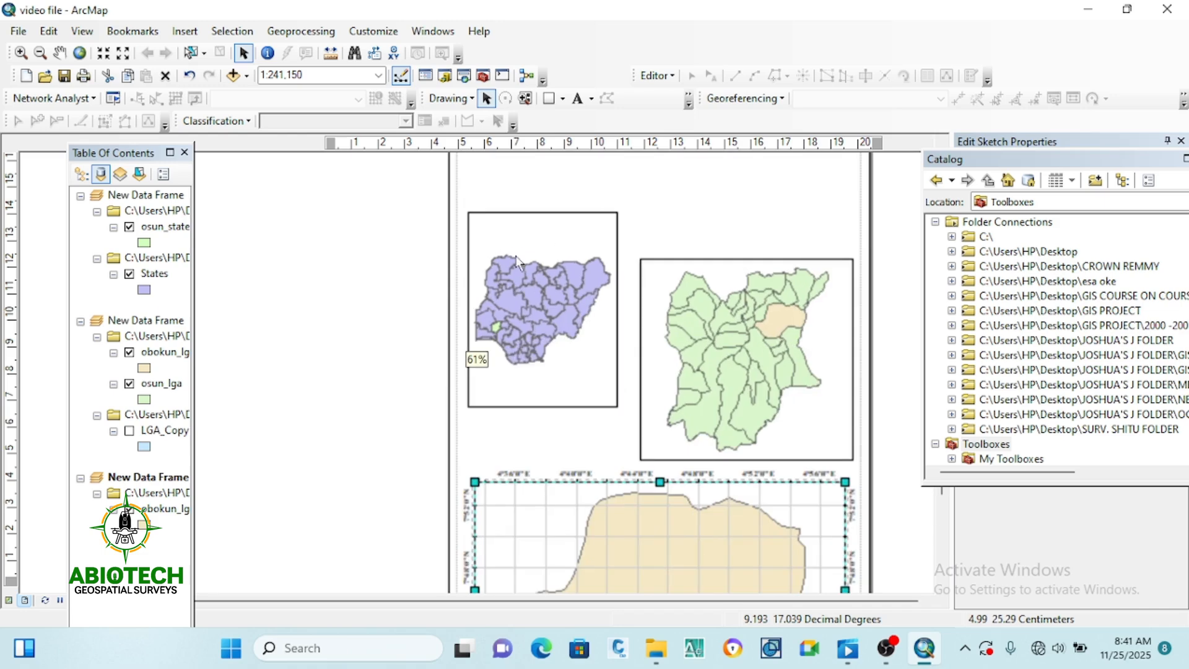
left_click(358, 258)
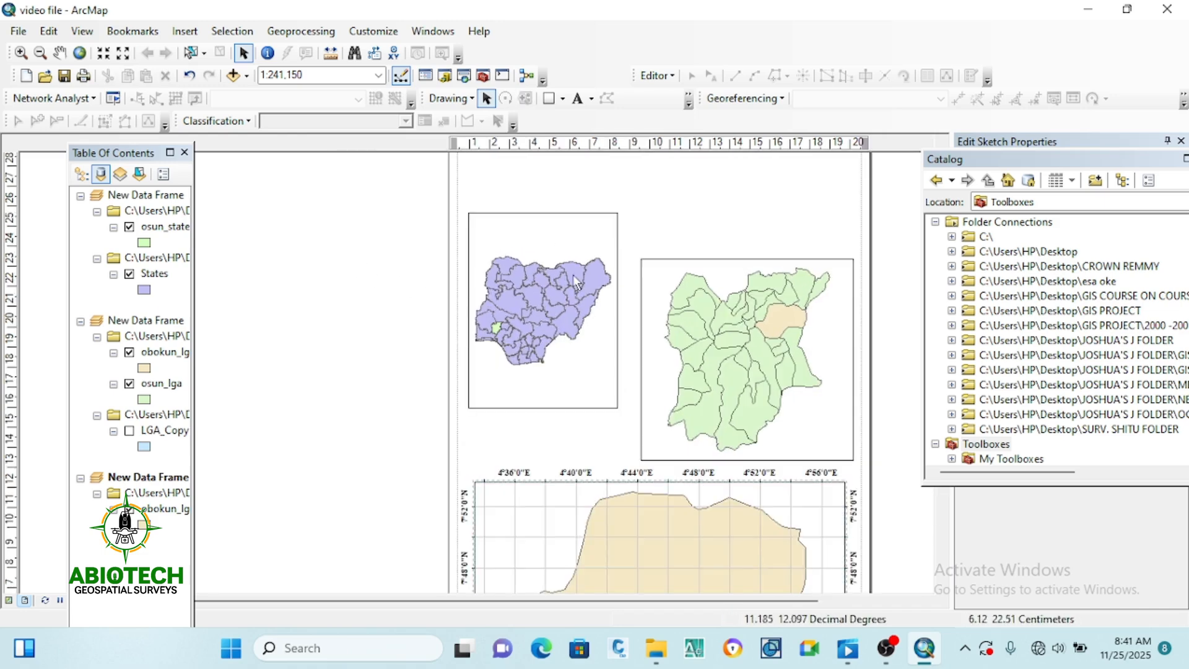
left_click(580, 232)
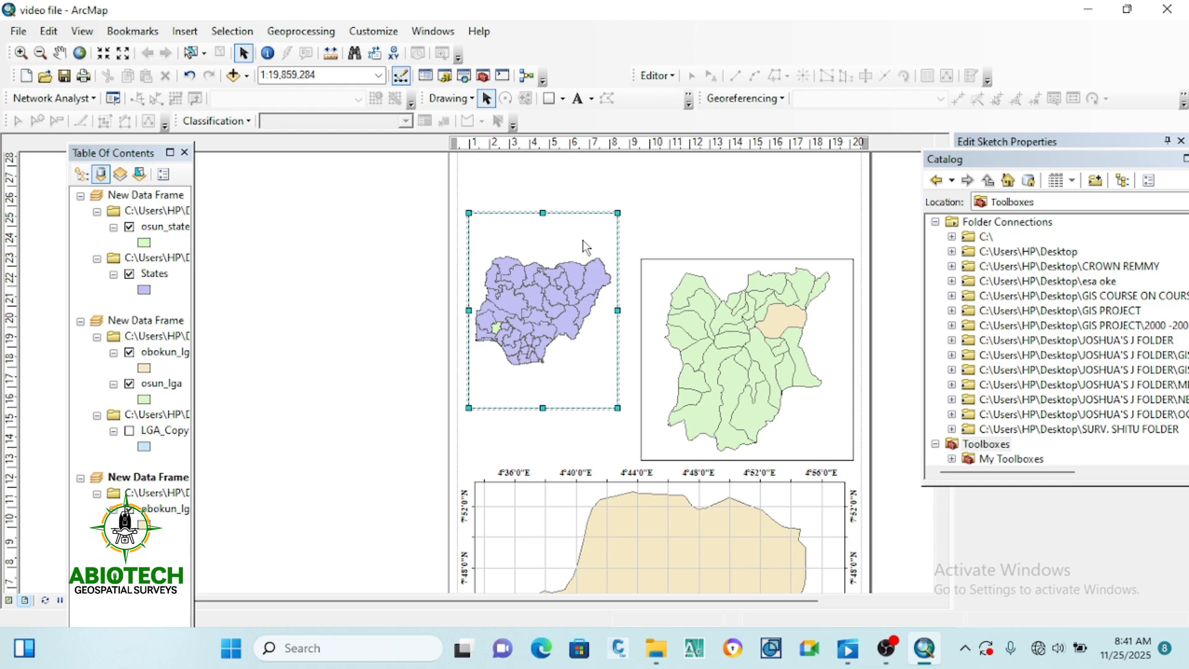
right_click(583, 242)
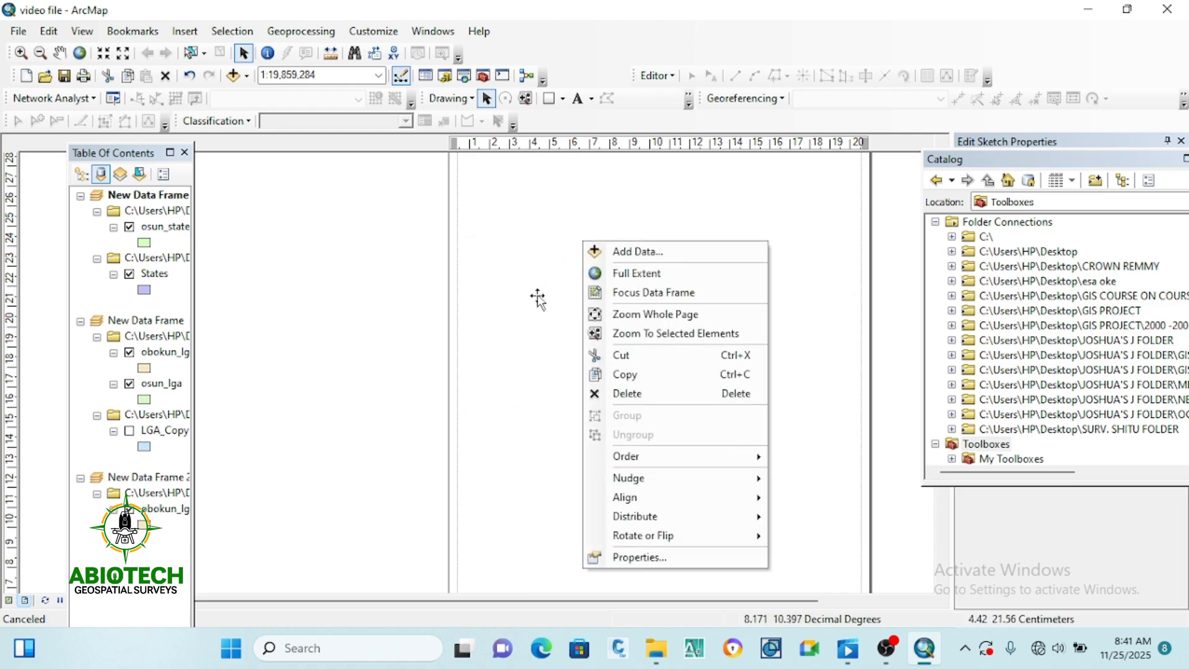
left_click(496, 406)
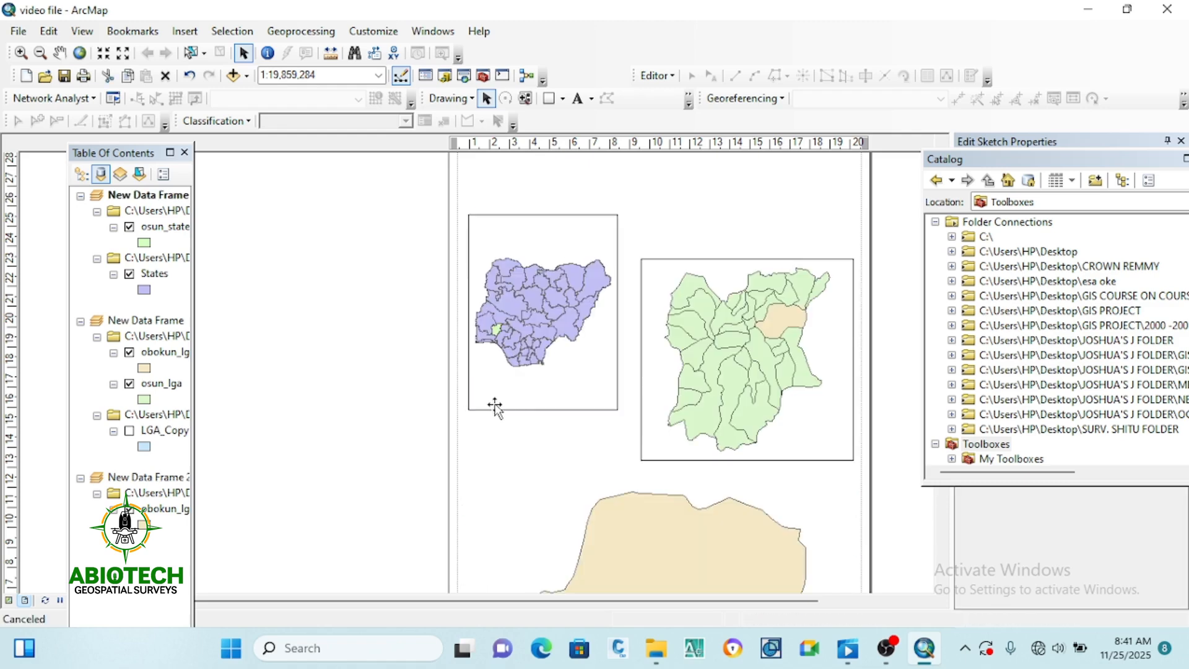
right_click(552, 331)
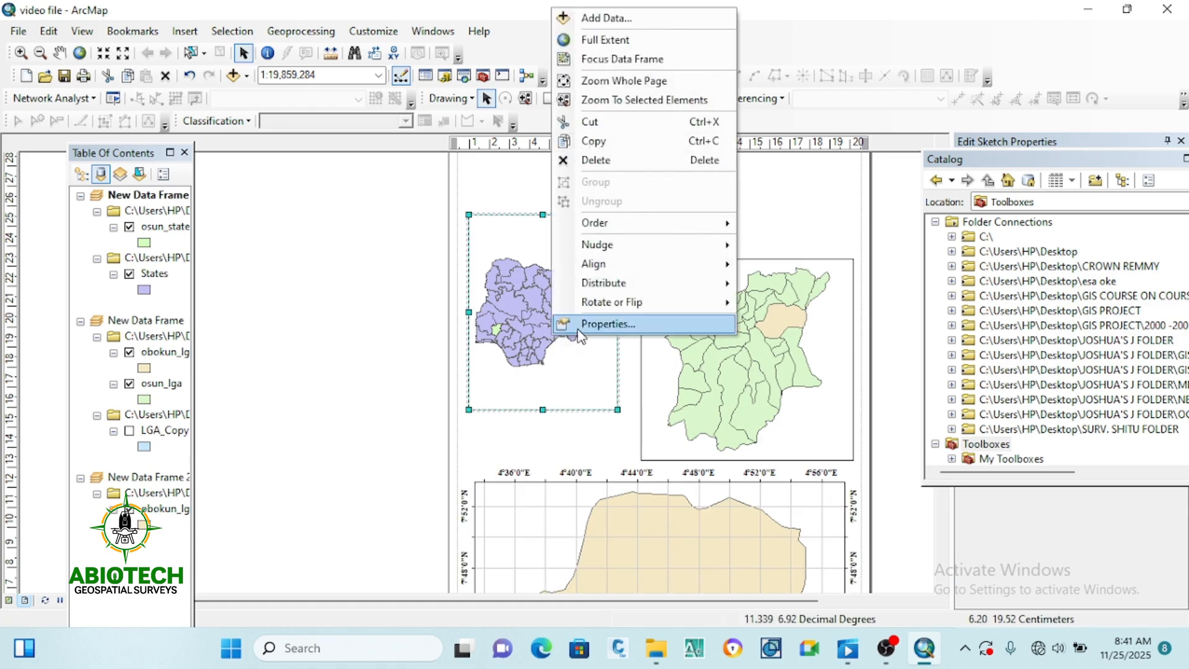
left_click(582, 334)
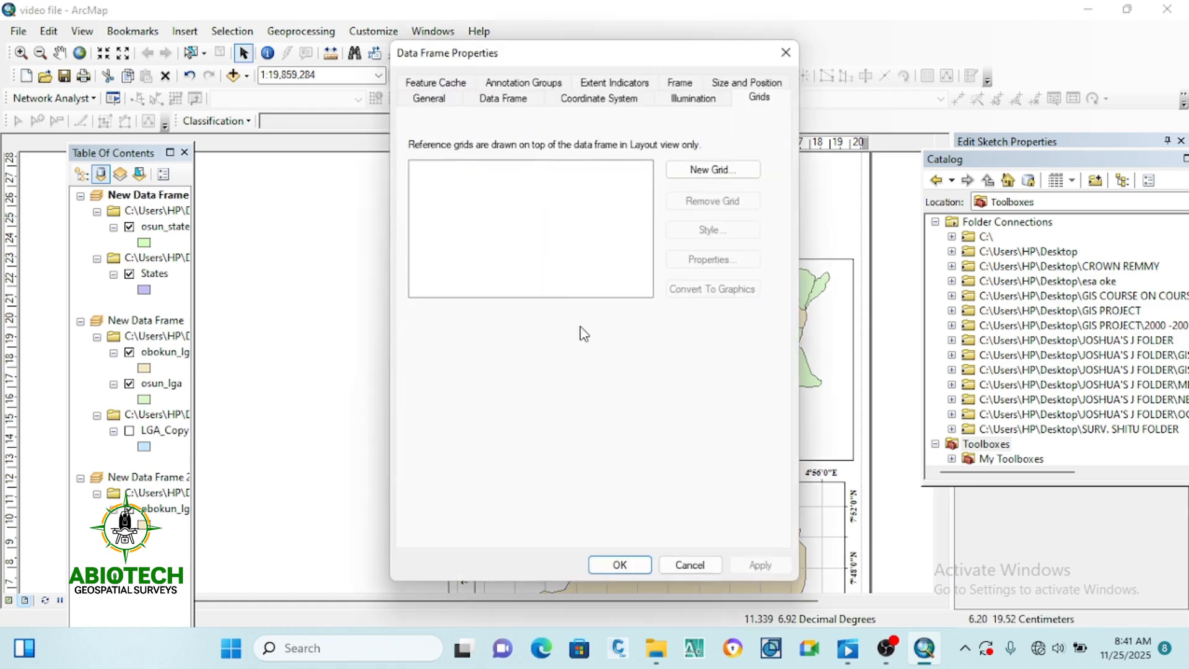
left_click(785, 56)
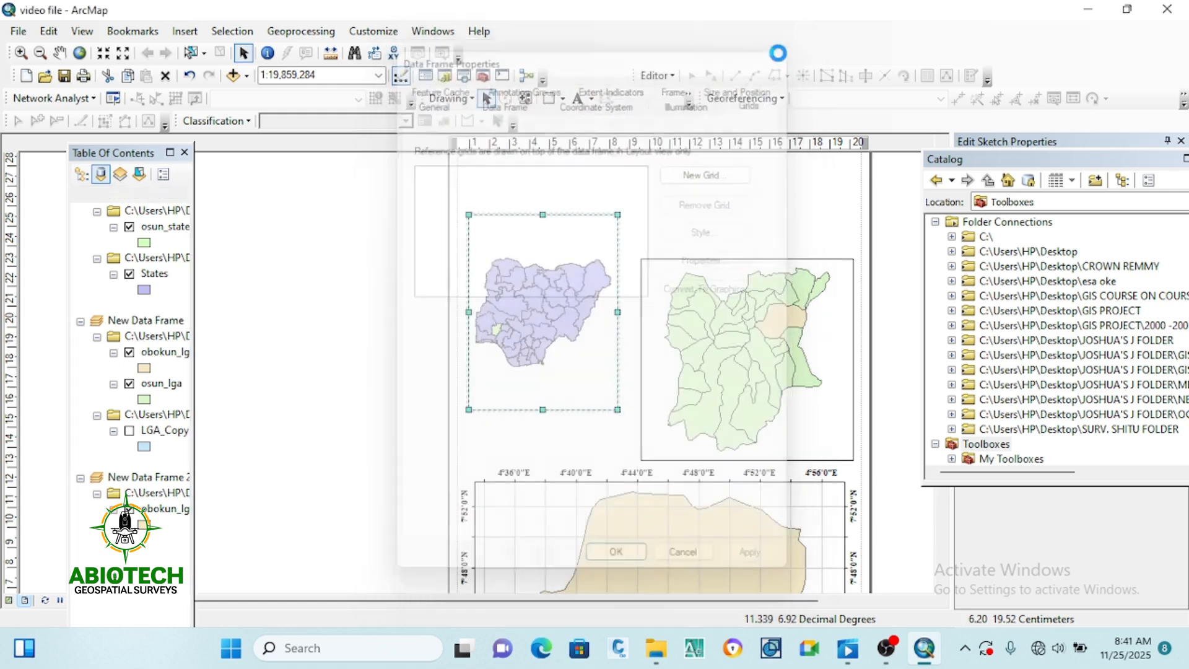
left_click(523, 277)
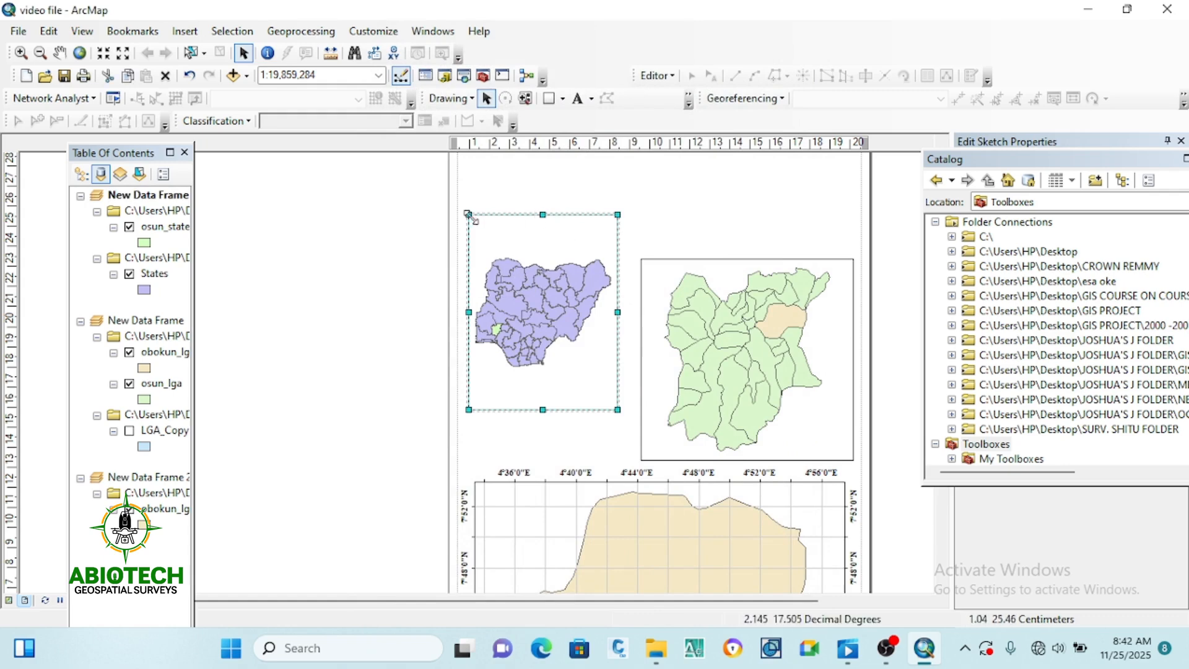
left_click(82, 33)
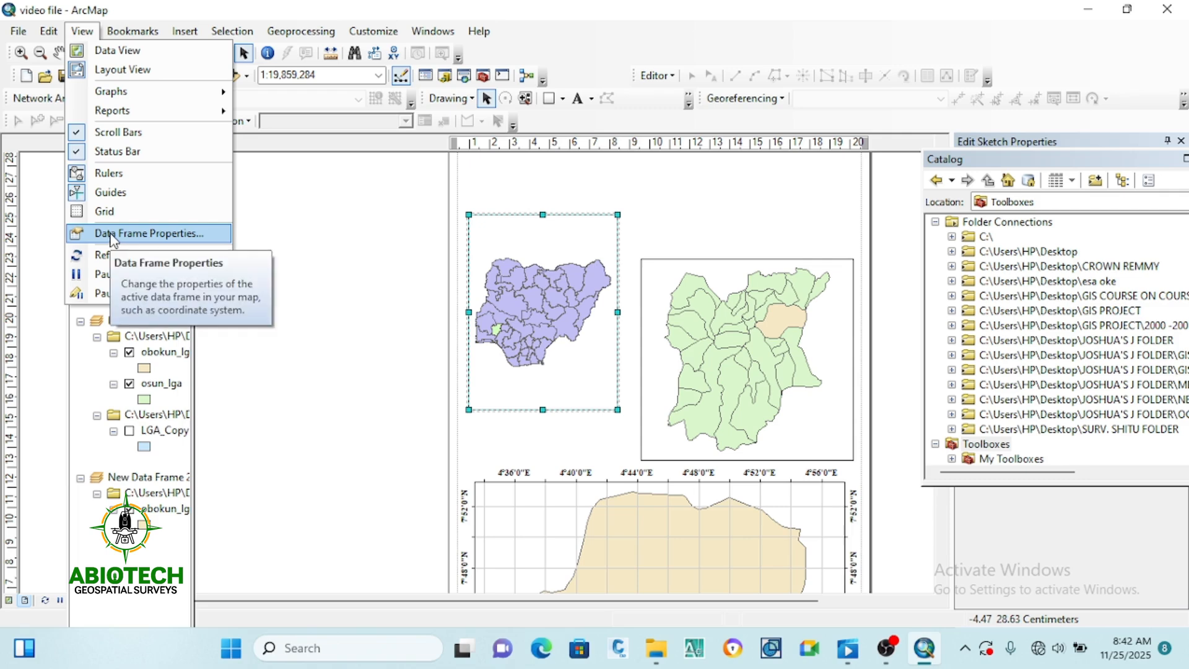
left_click(318, 251)
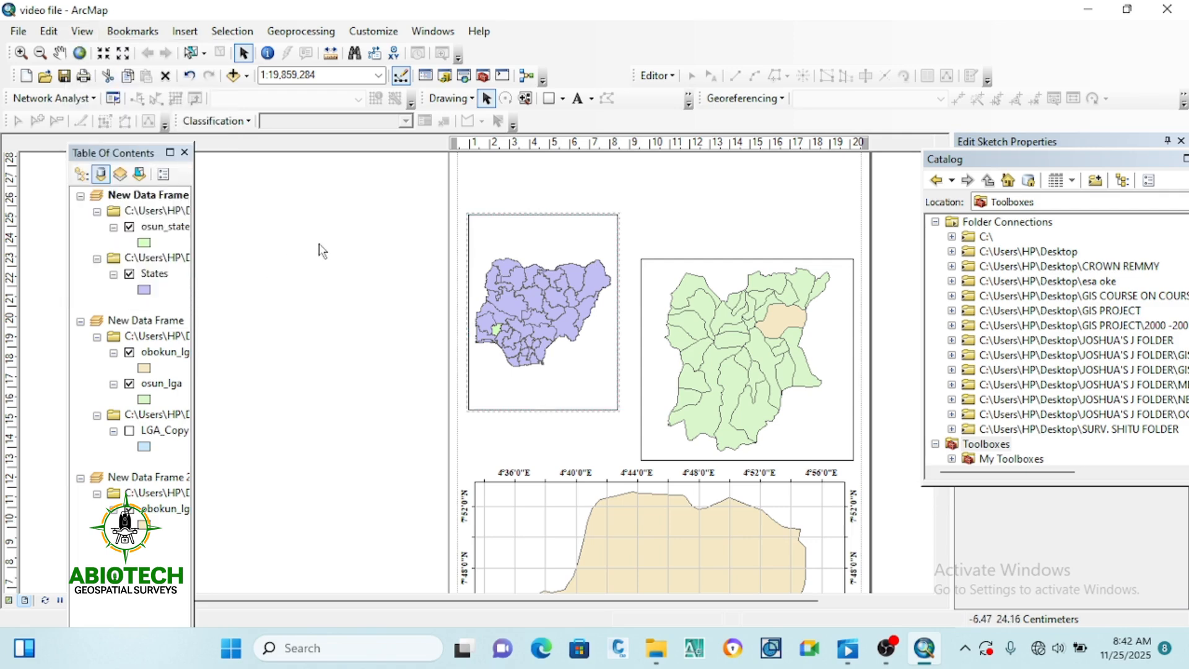
Add a graticule with labels to the Nigeria states data frame, placing parallels and meridians every 5 degrees.
right_click(541, 278)
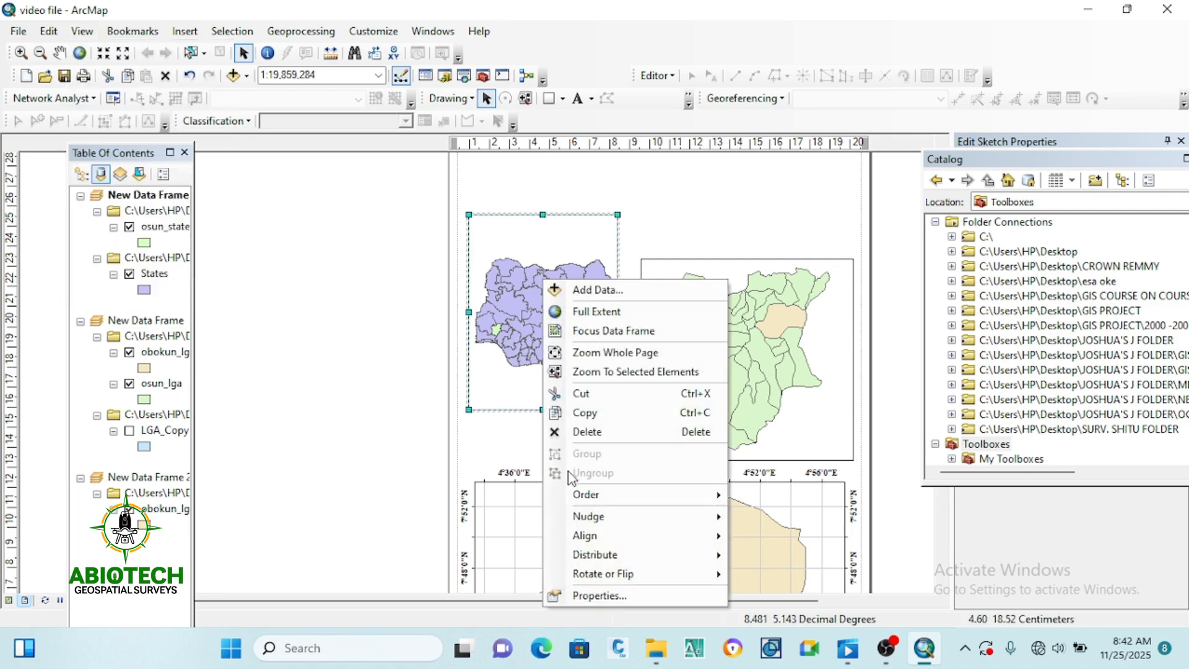
left_click(600, 594)
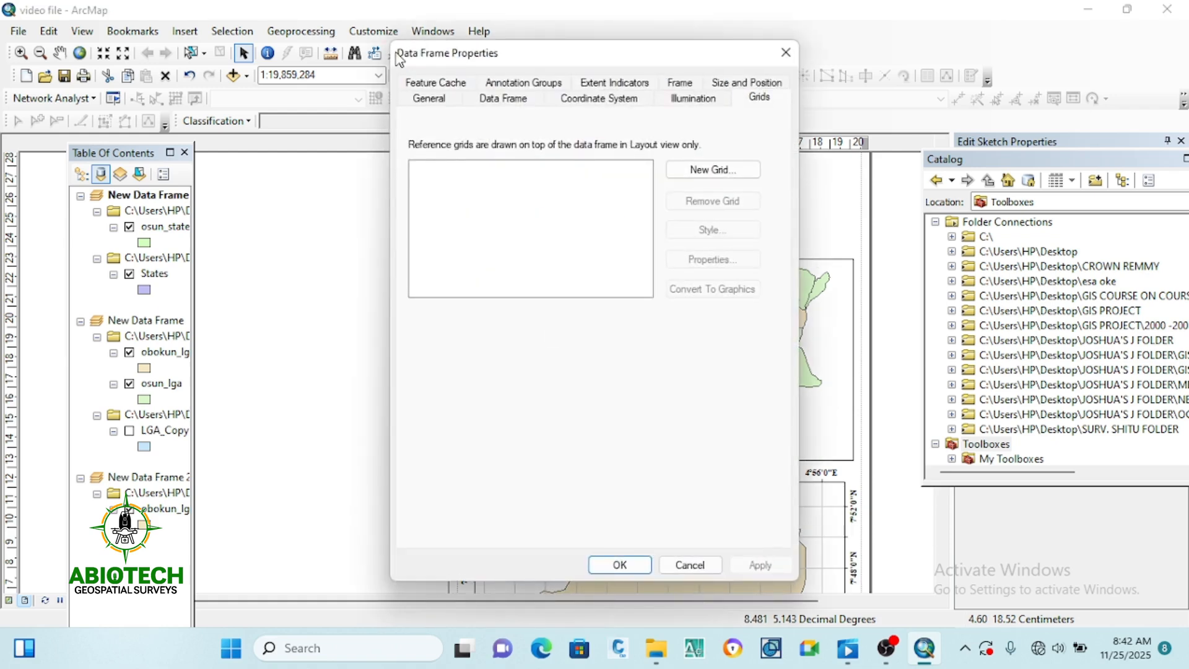
left_click(698, 174)
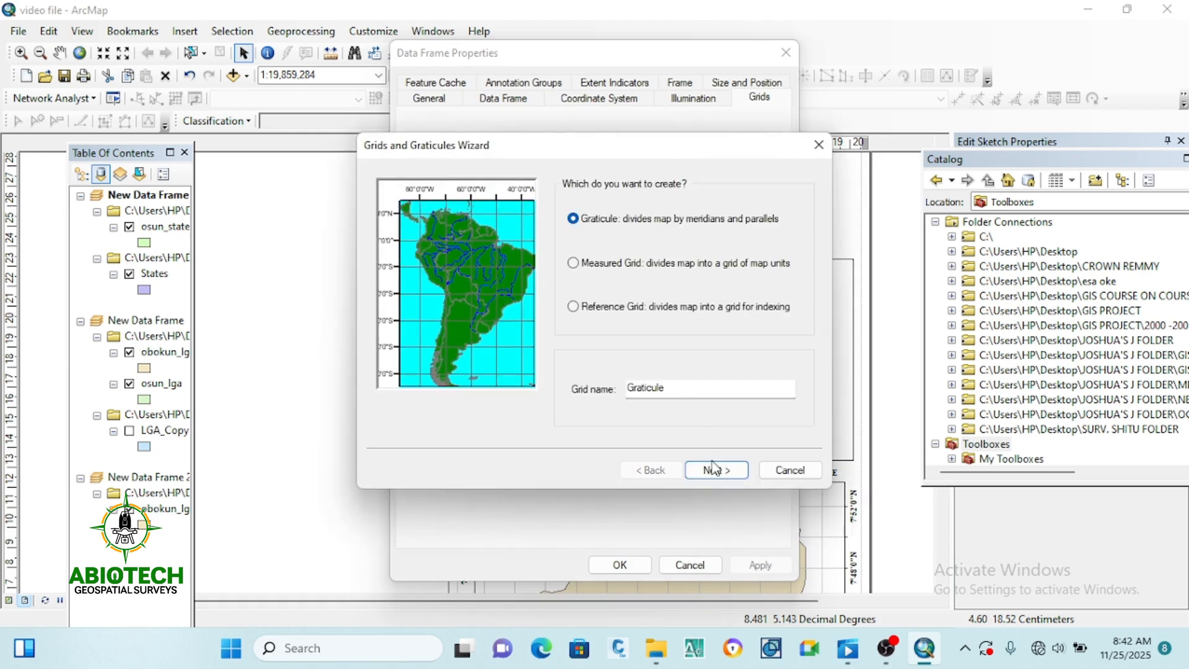
left_click(713, 469)
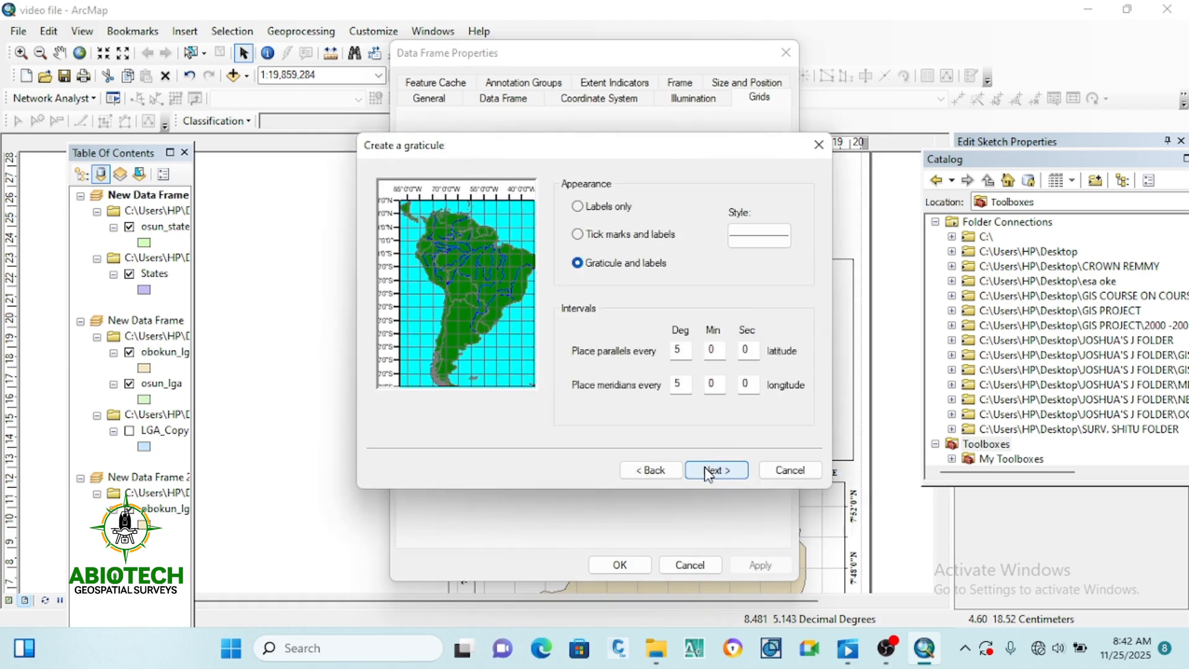
left_click(707, 472)
left_click(707, 472)
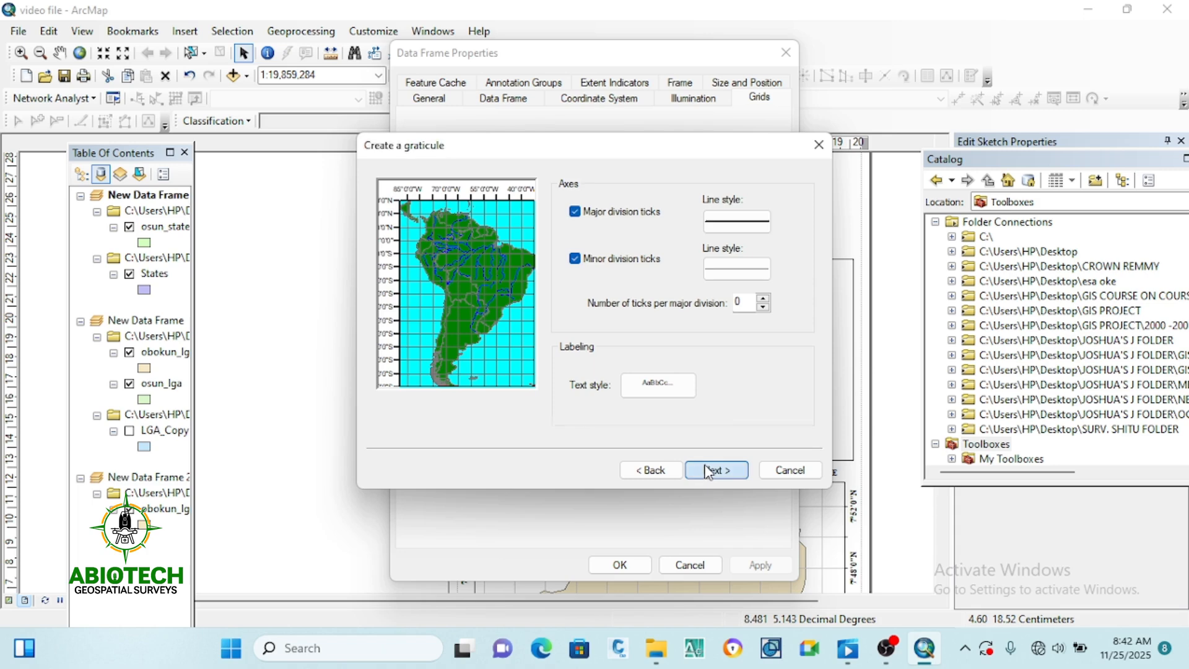
left_click(708, 472)
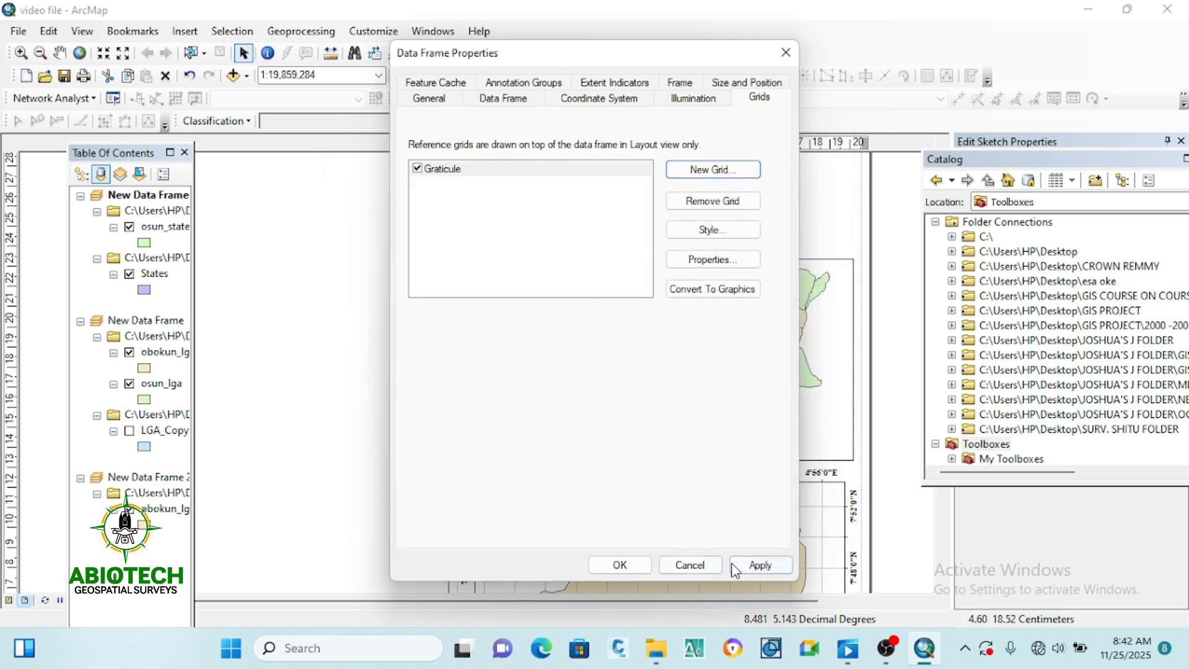
left_click(760, 565)
left_click(619, 565)
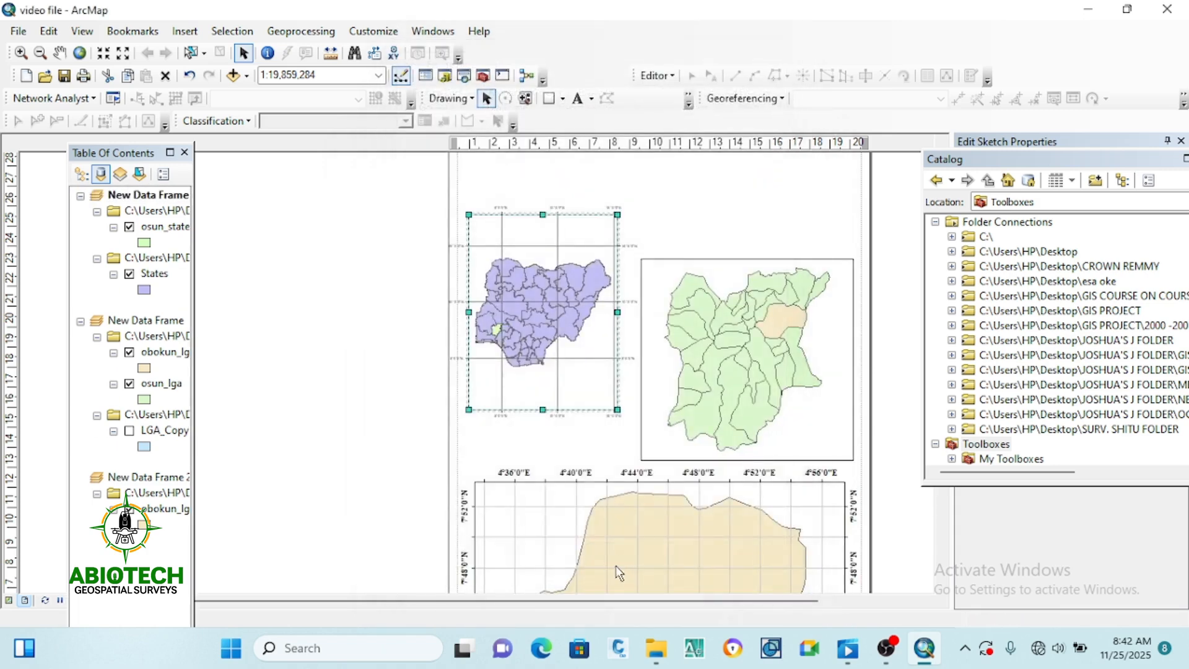
Set the Nigeria frame's graticule to show no lines or ticks inside the map and apply it.
scroll(525, 250, "up", 2)
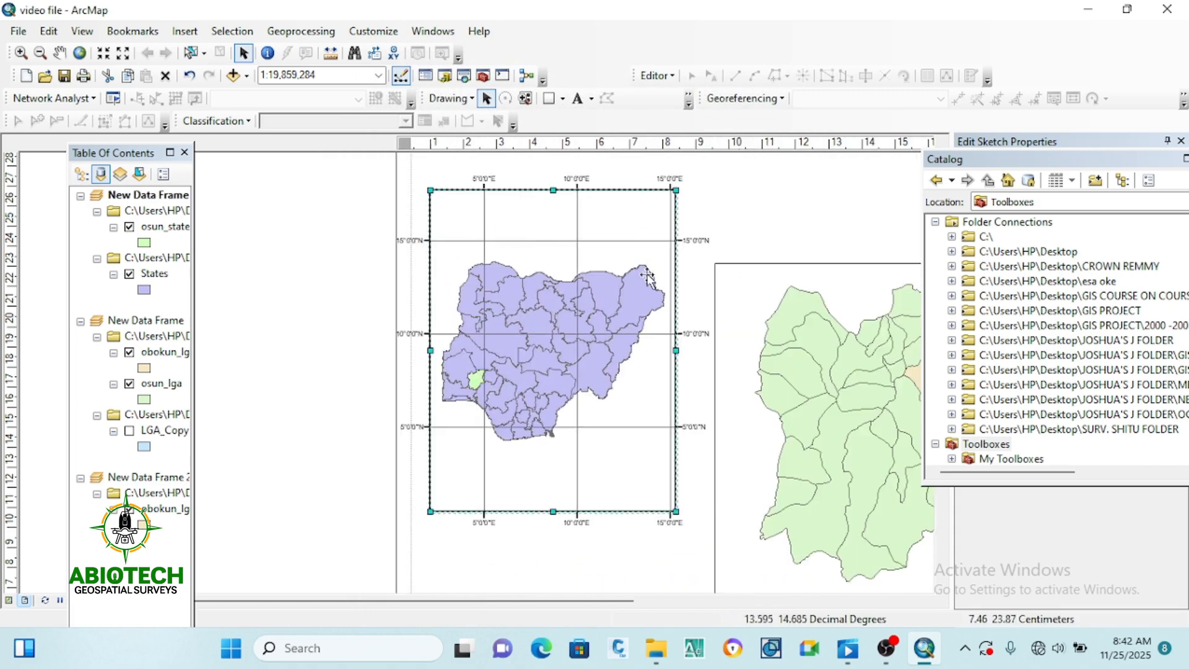
right_click(587, 252)
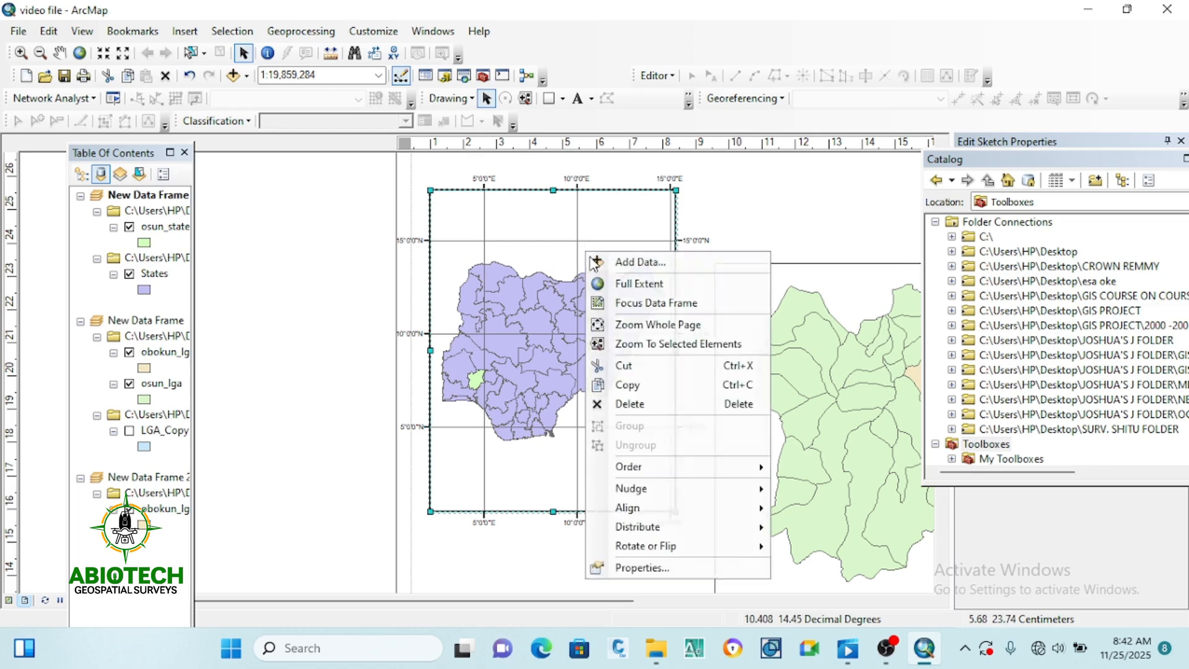
left_click(644, 567)
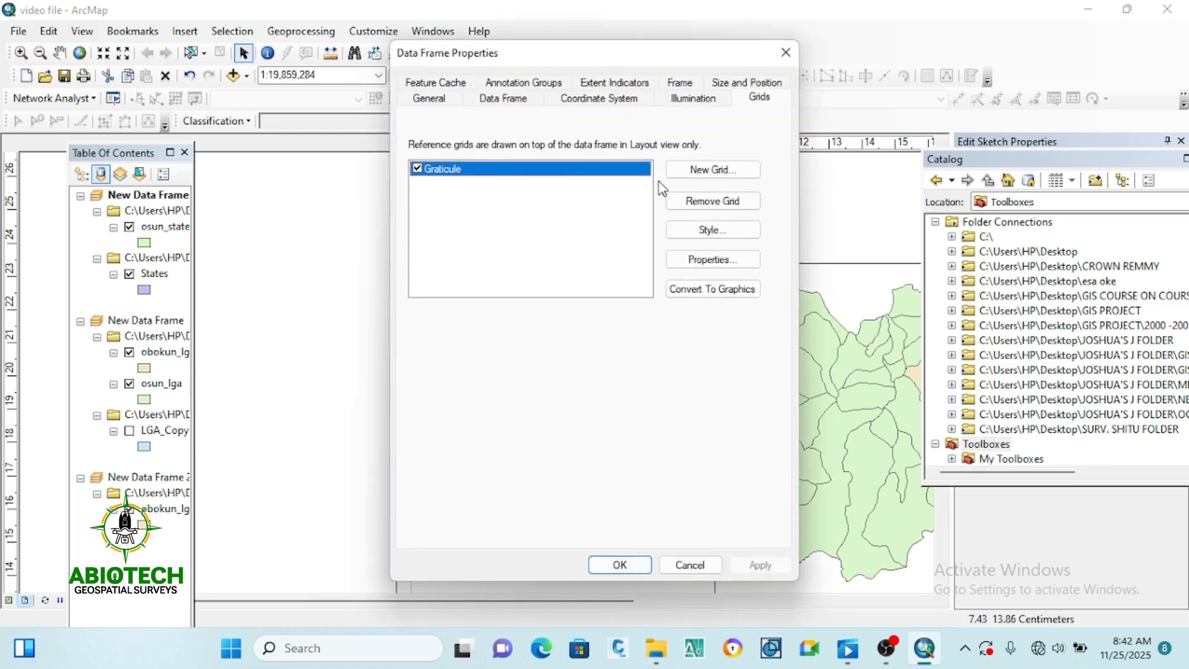
left_click(687, 267)
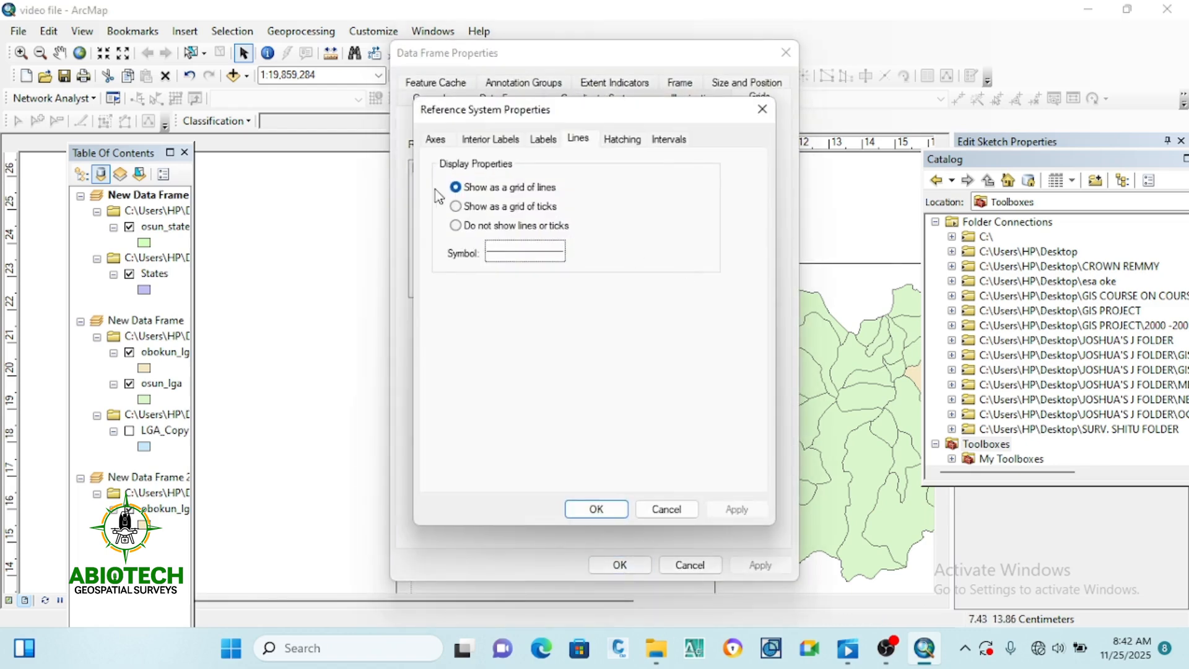
left_click(455, 226)
left_click(597, 510)
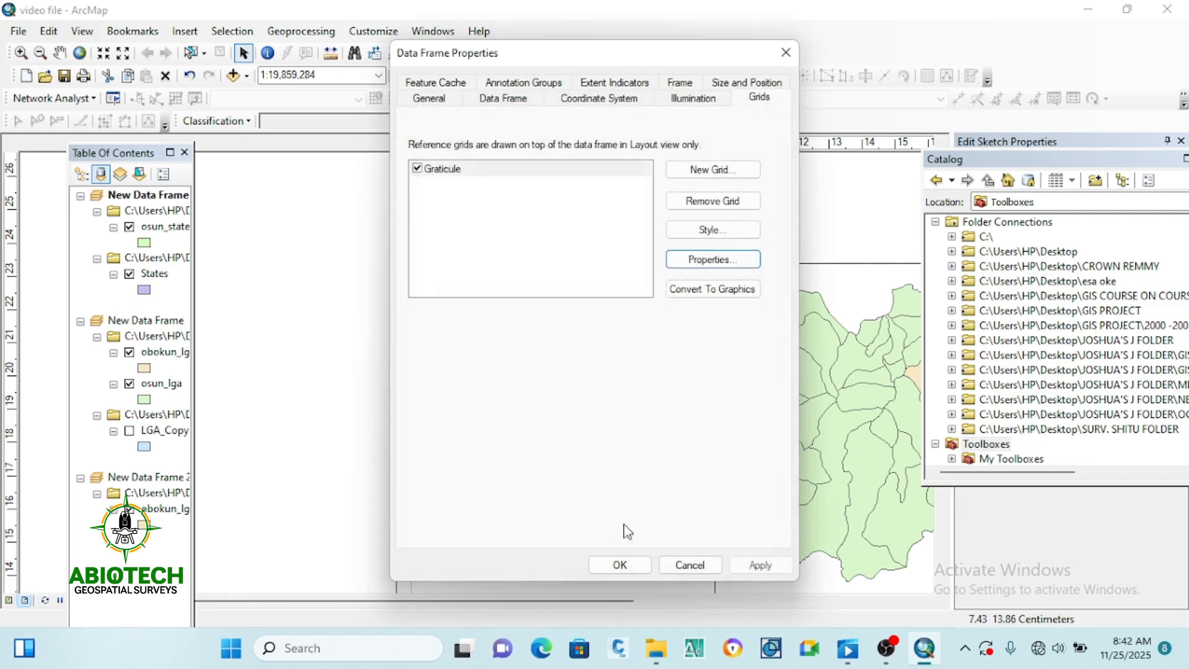
left_click(756, 563)
left_click(621, 563)
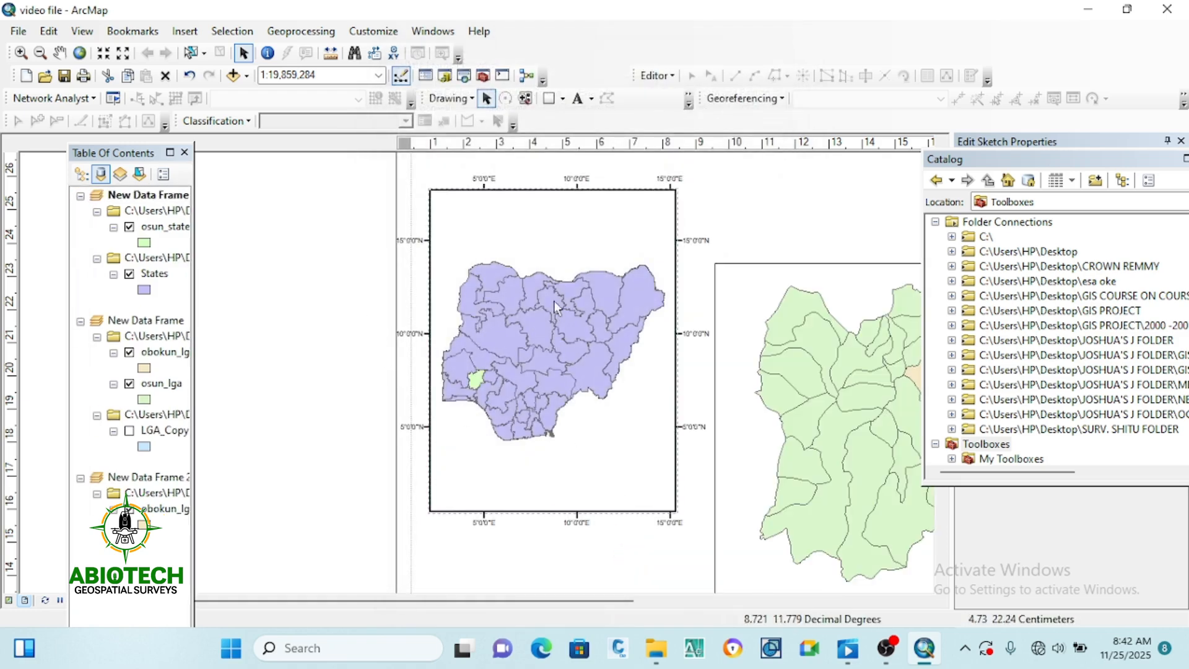
Set the Nigeria frame's graticule labels to vertical orientation on the Left and Right axes and apply the change.
left_click(509, 272)
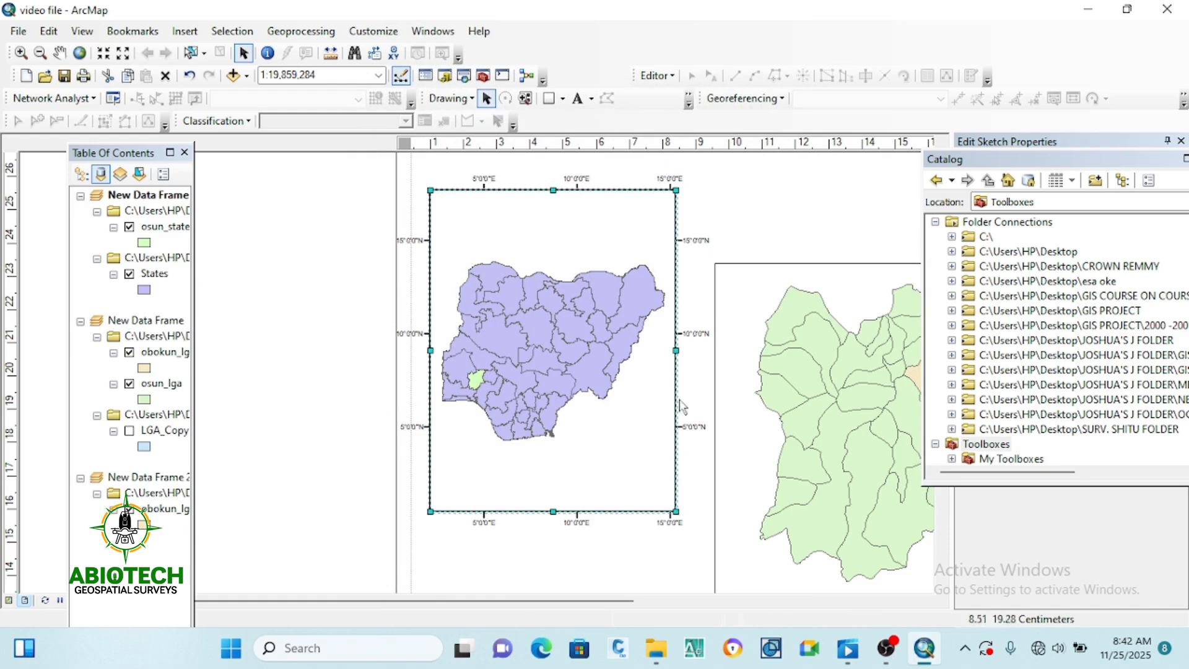
right_click(566, 286)
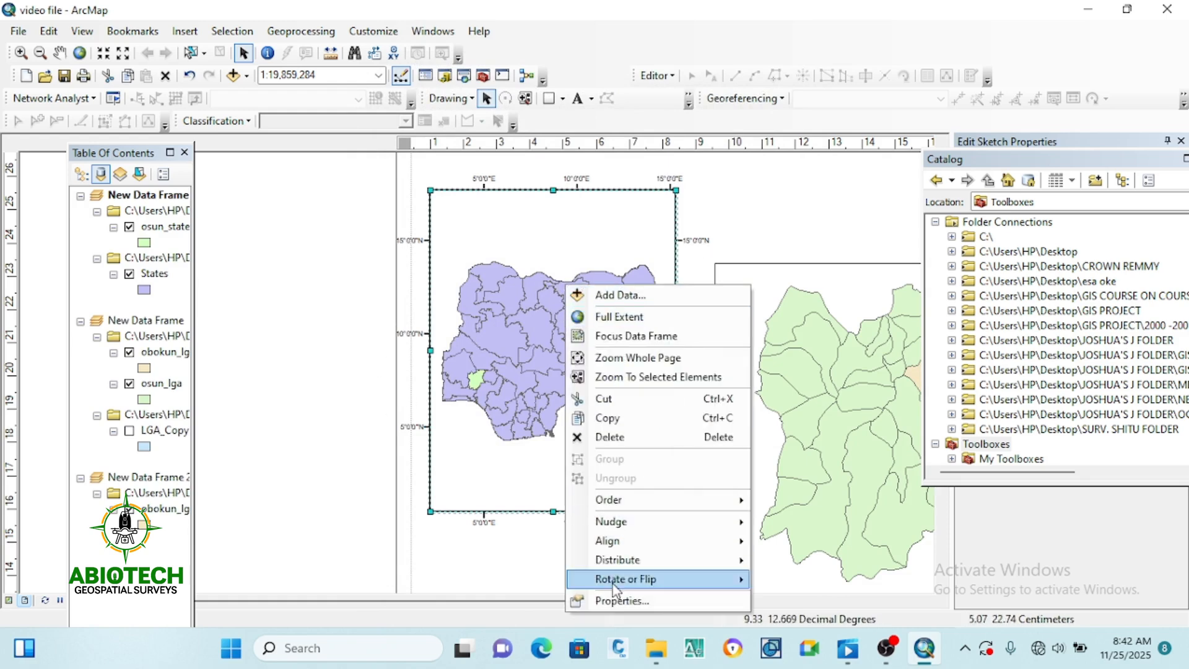
left_click(621, 601)
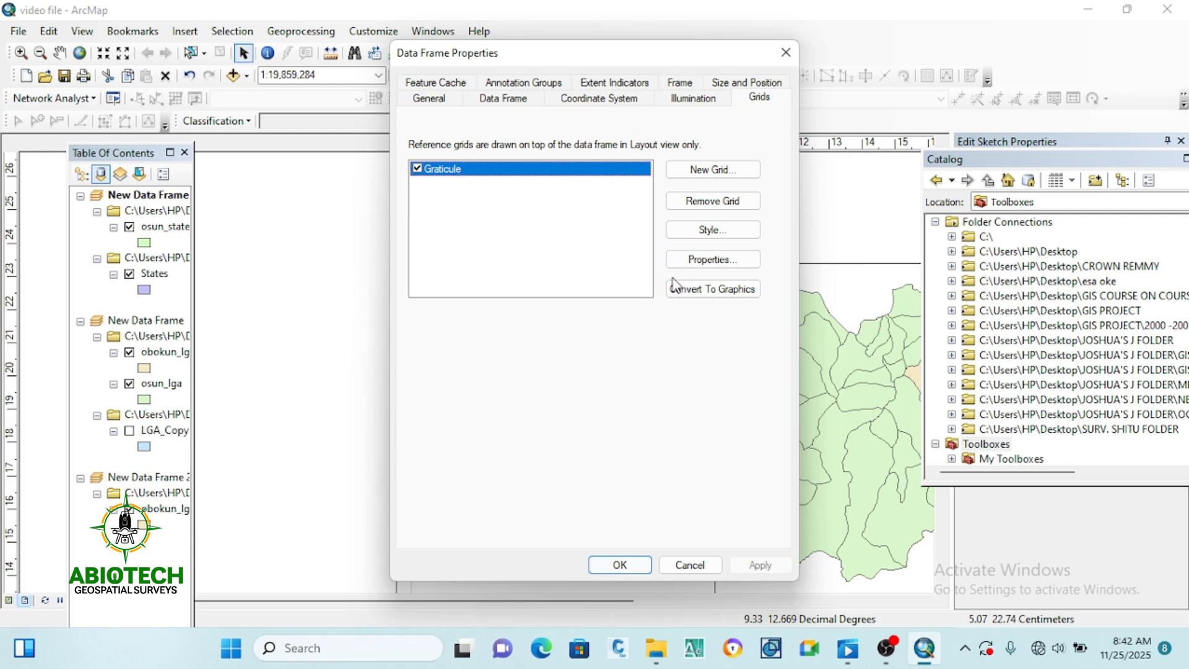
left_click(707, 265)
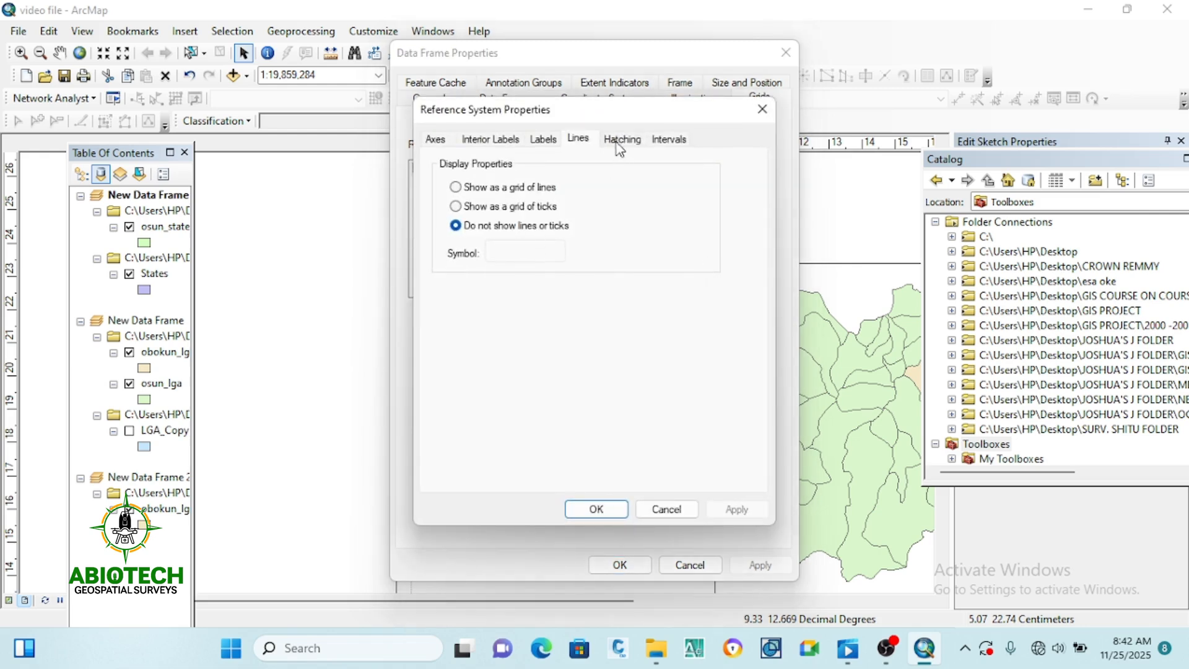
left_click(543, 143)
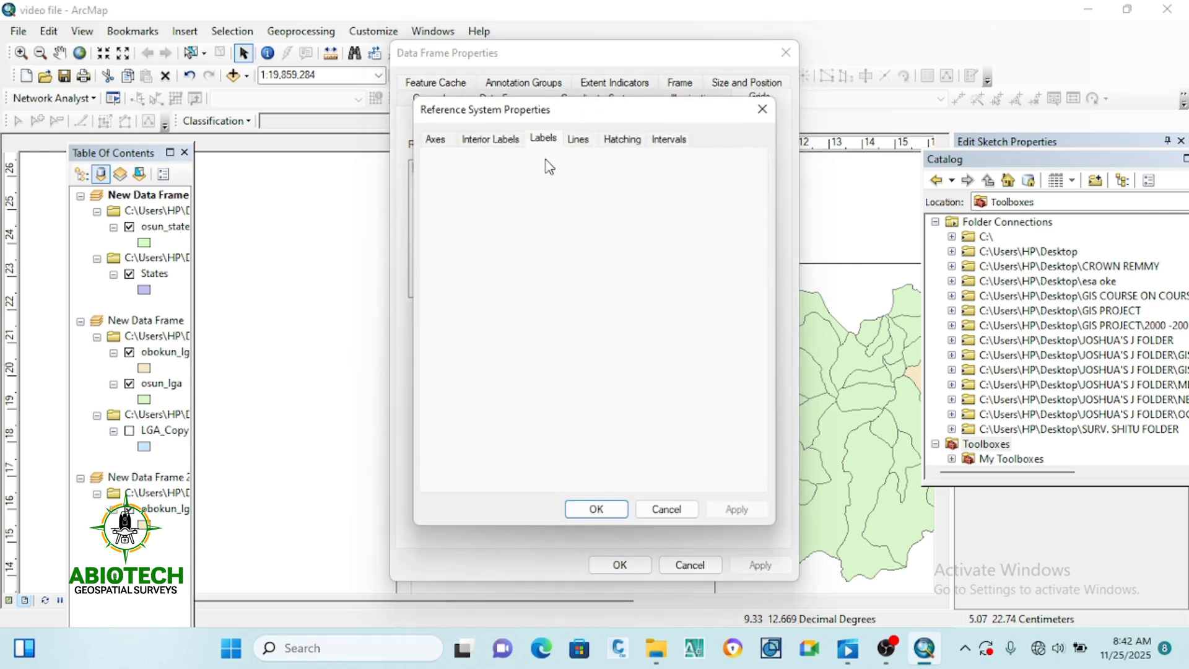
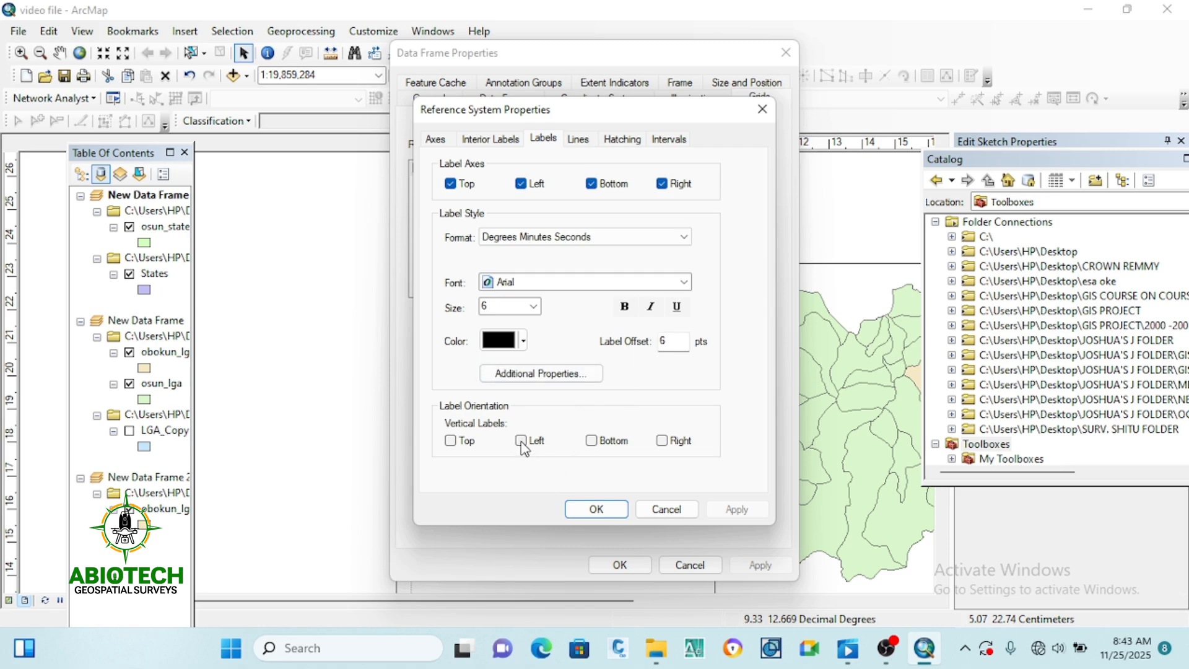
left_click(582, 510)
left_click(758, 566)
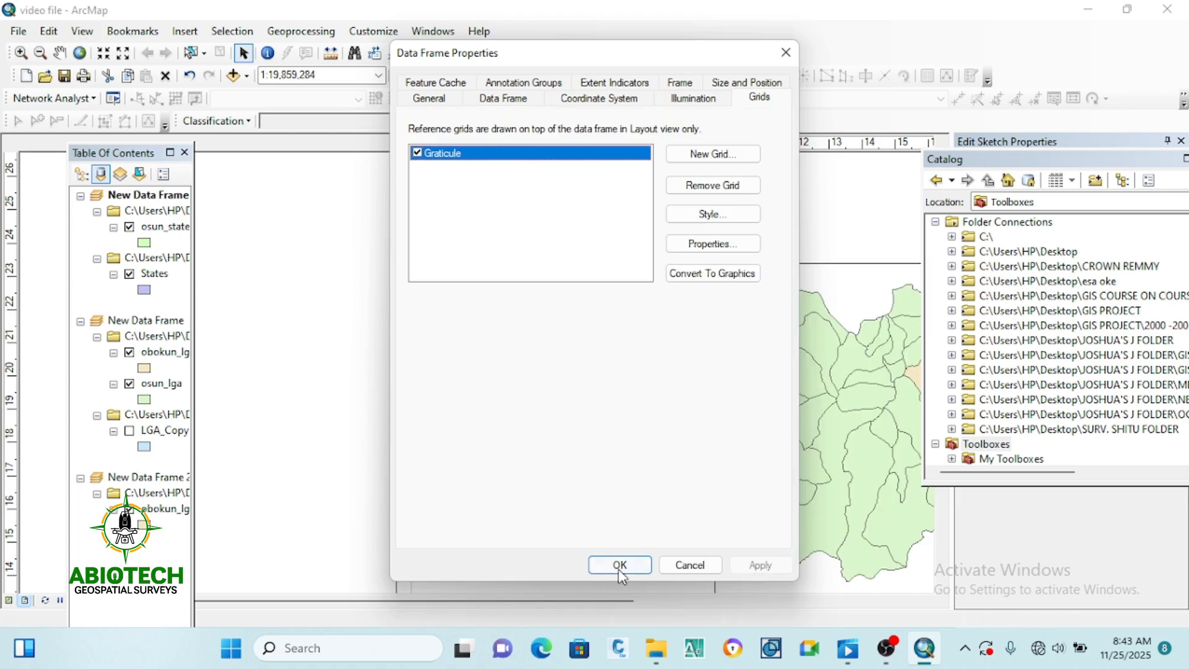
left_click(619, 564)
scroll(291, 309, "up", 3)
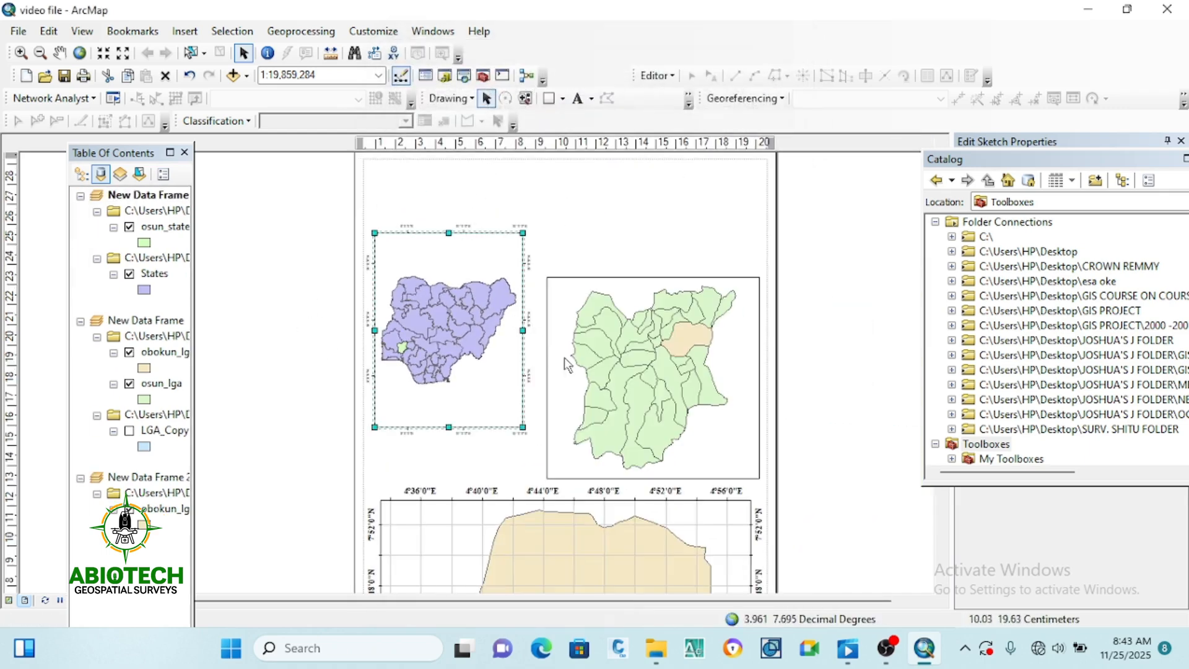
Add a graticule with labels to the Osun State data frame at 1-degree intervals and shift the frame slightly upward.
left_click(649, 354)
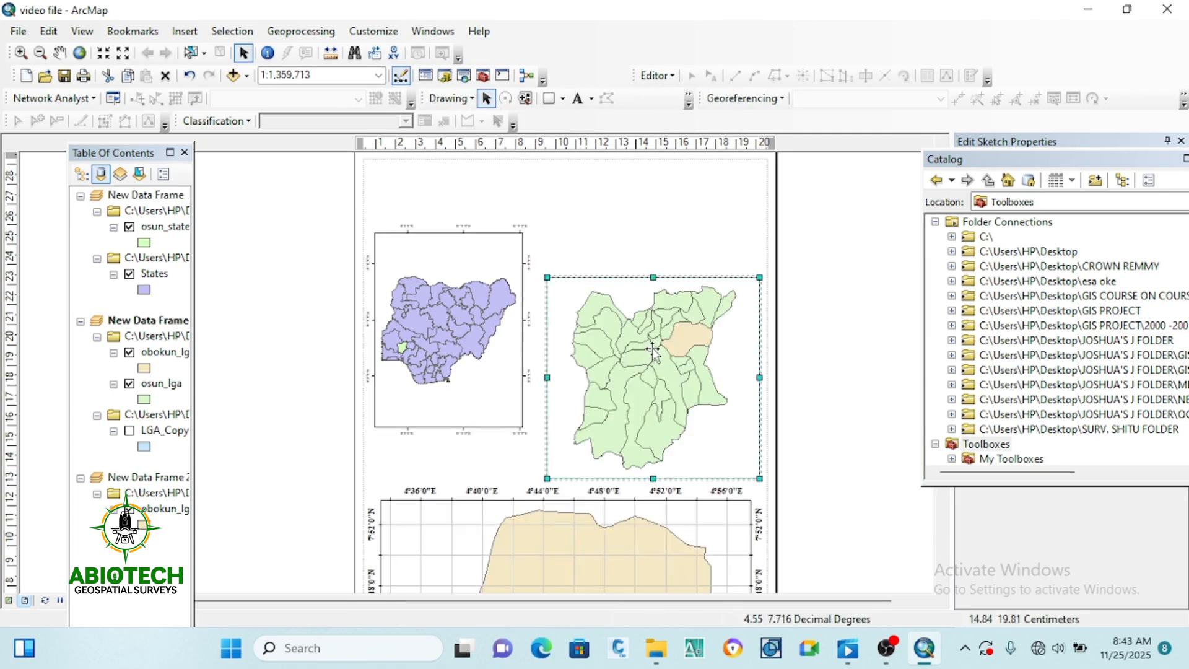
right_click(650, 347)
left_click(707, 340)
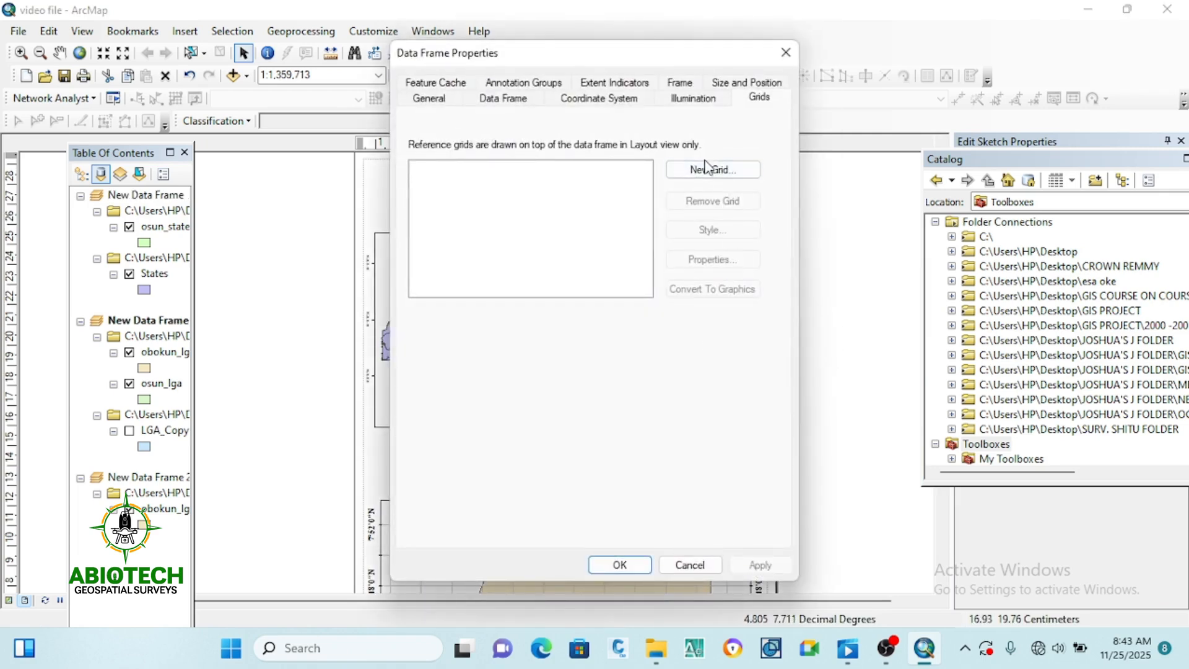
left_click(709, 166)
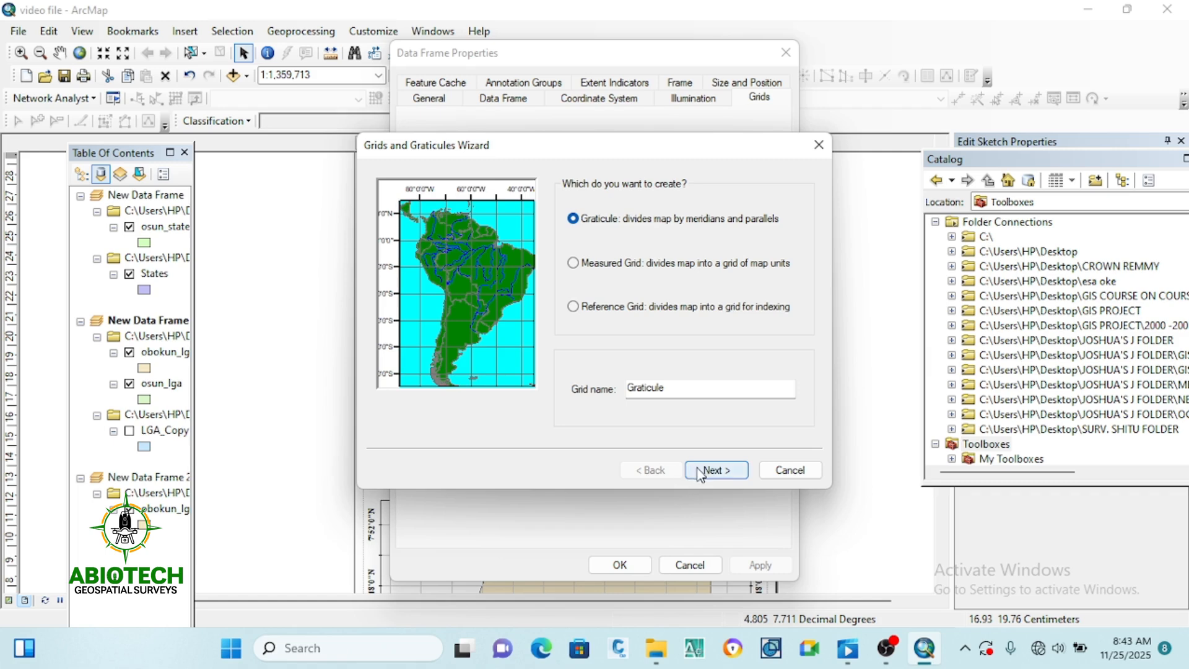
left_click(700, 473)
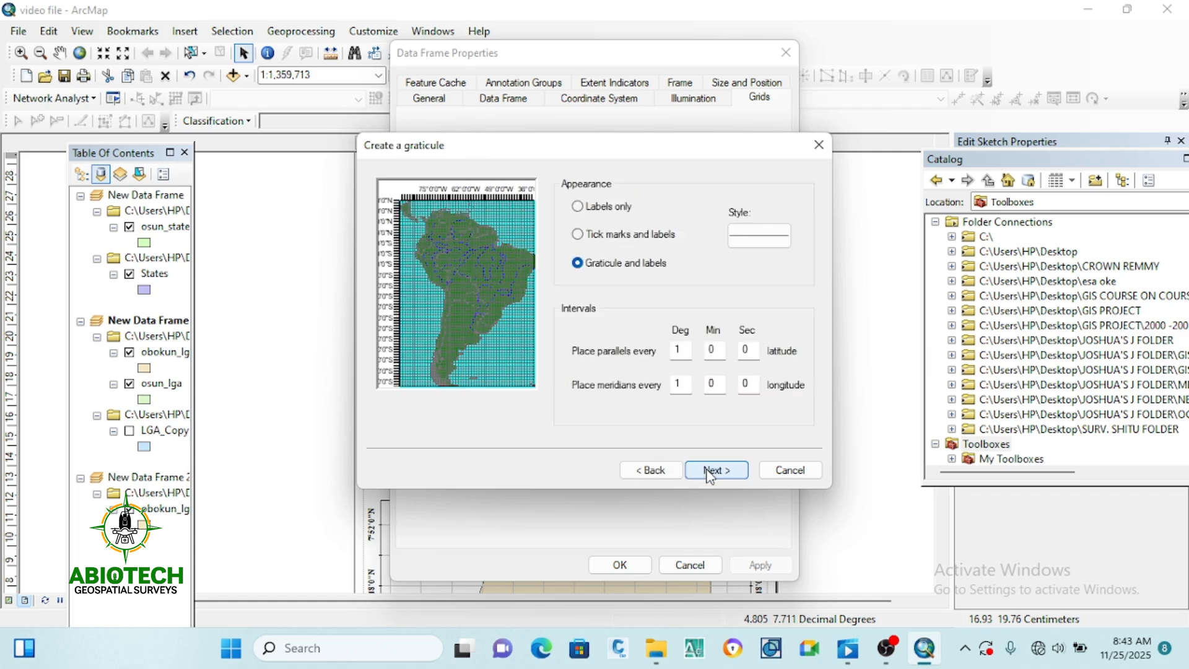
left_click(710, 474)
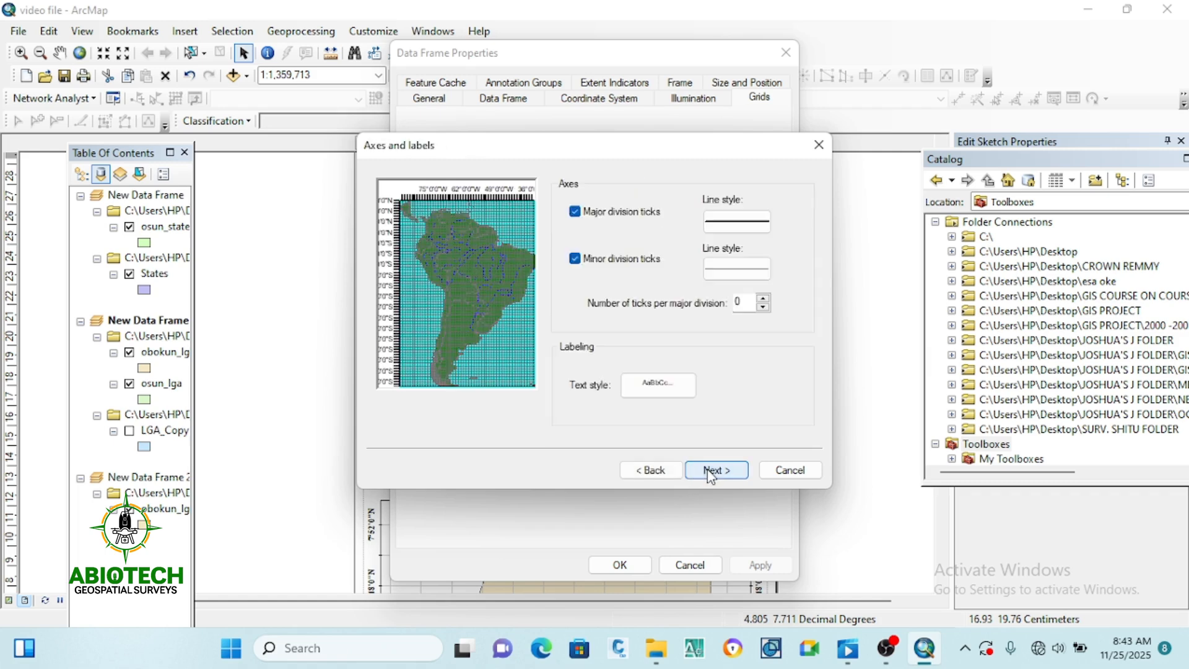
left_click(710, 473)
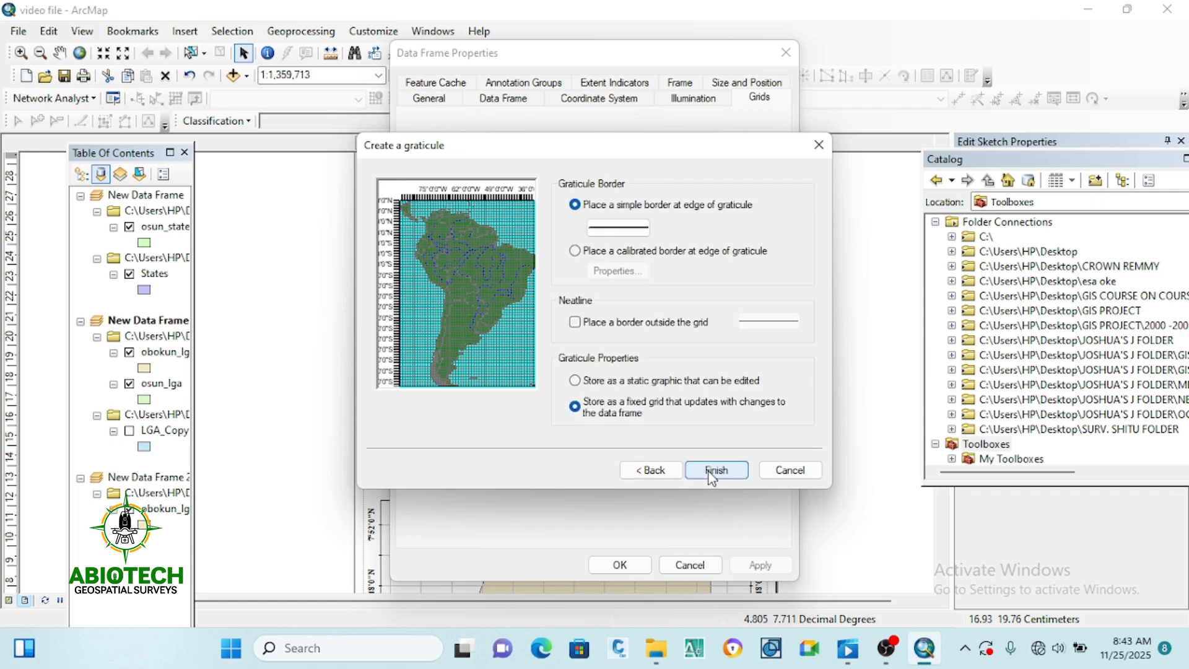
left_click(710, 472)
left_click(761, 565)
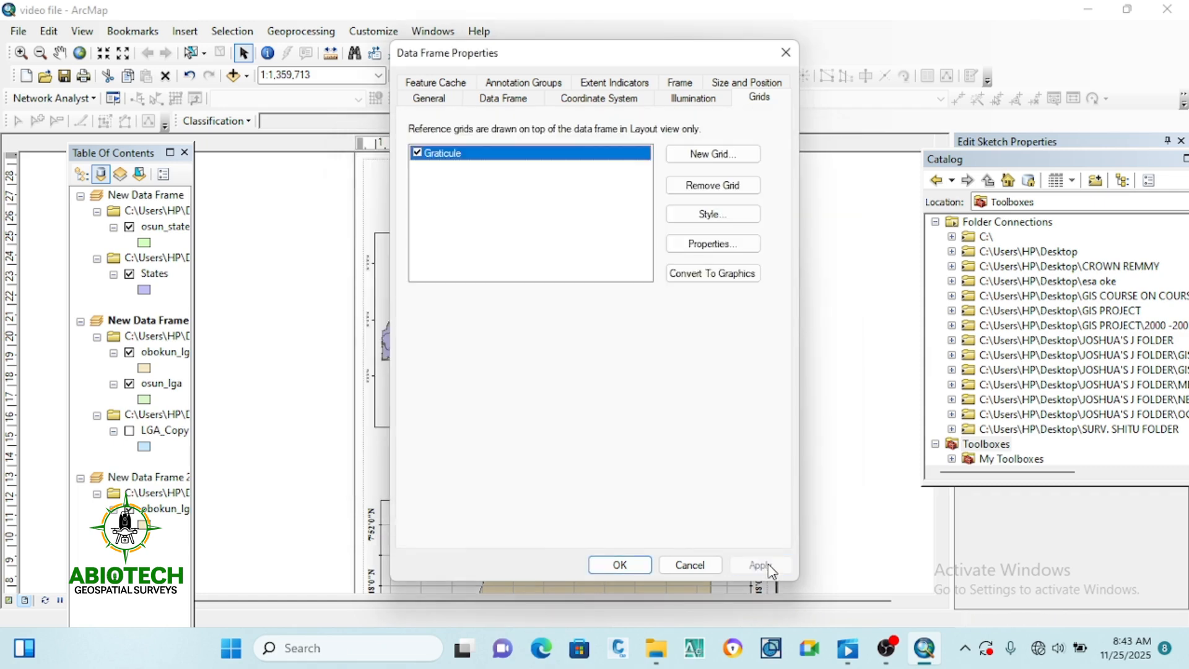
left_click(619, 564)
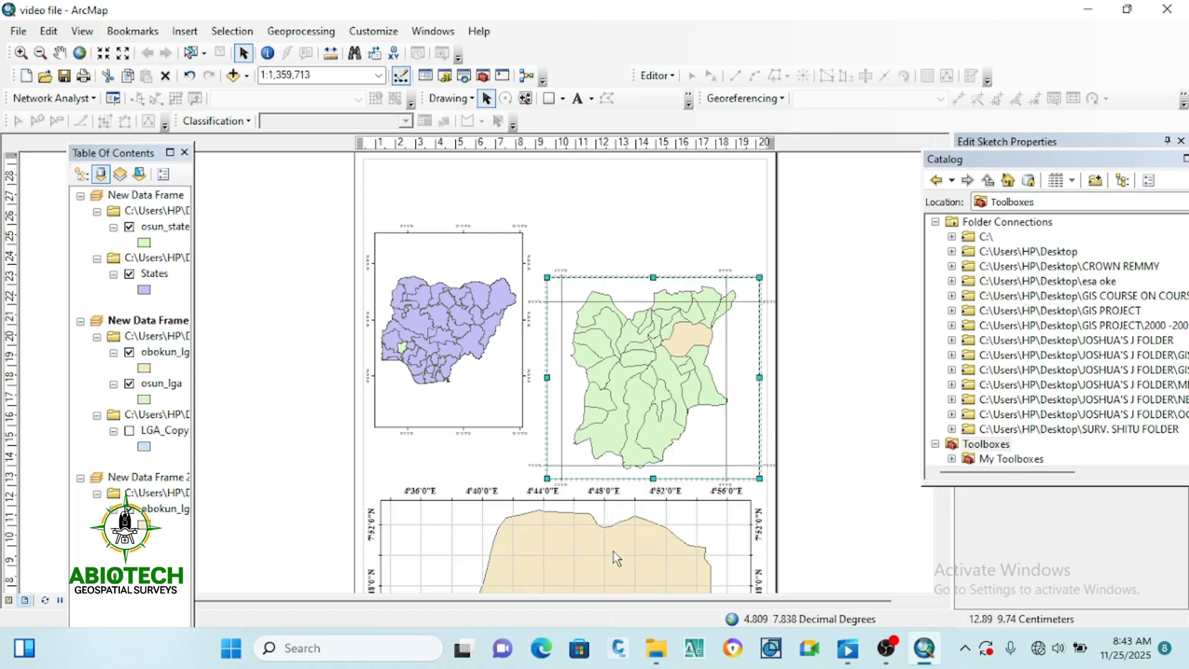
left_click_drag(642, 363, 642, 347)
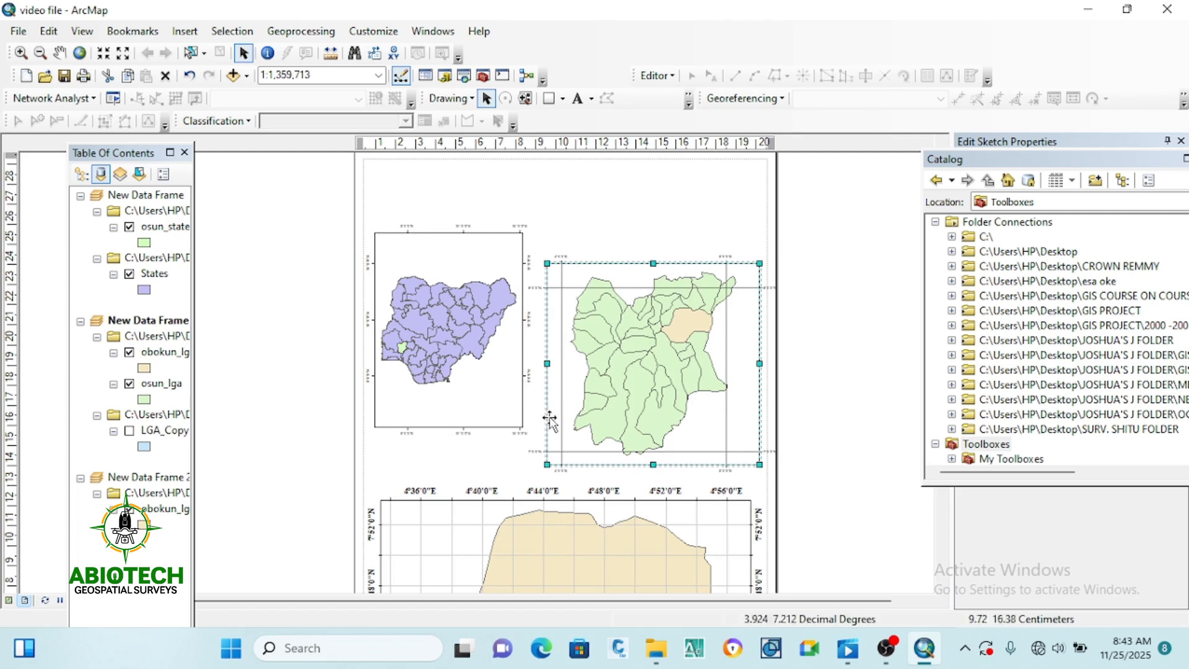
left_click(819, 350)
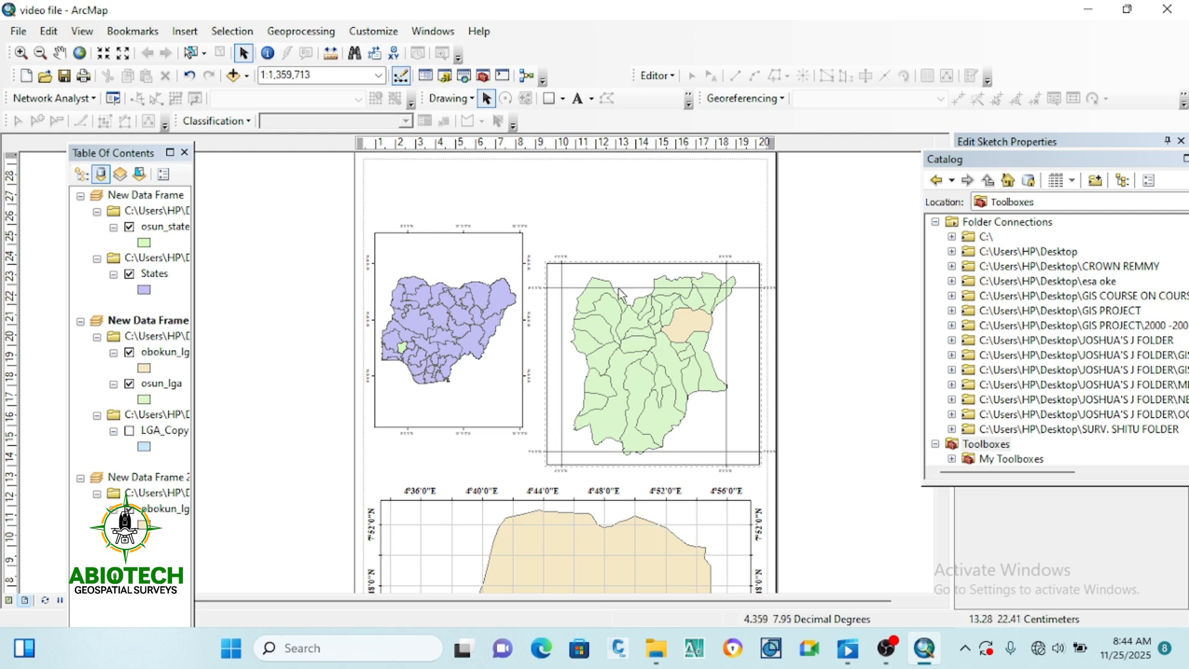
Set the Nigeria frame's graticule labels to Times New Roman, size 12.
left_click(445, 265)
right_click(439, 267)
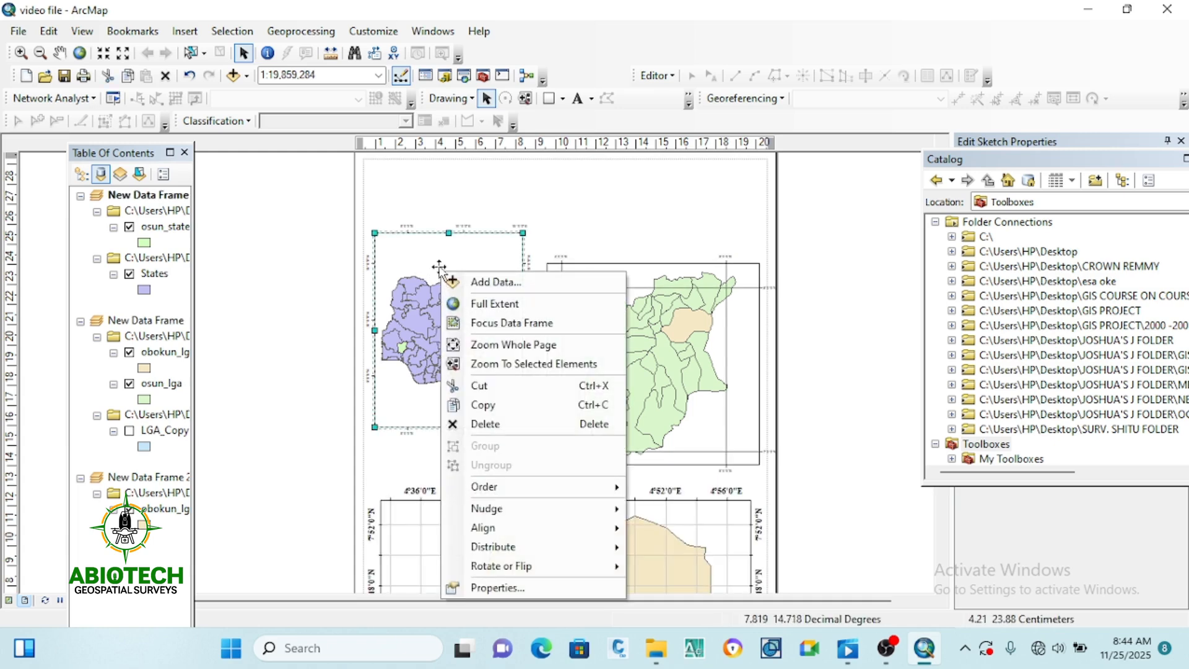
left_click(470, 587)
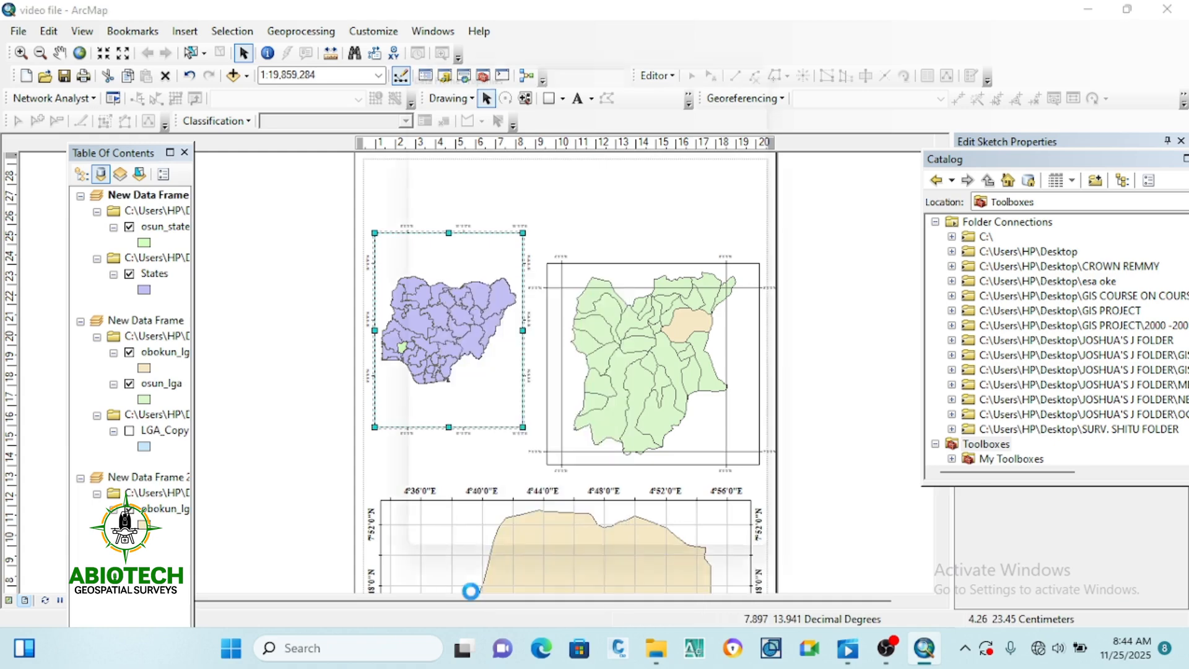
left_click(701, 260)
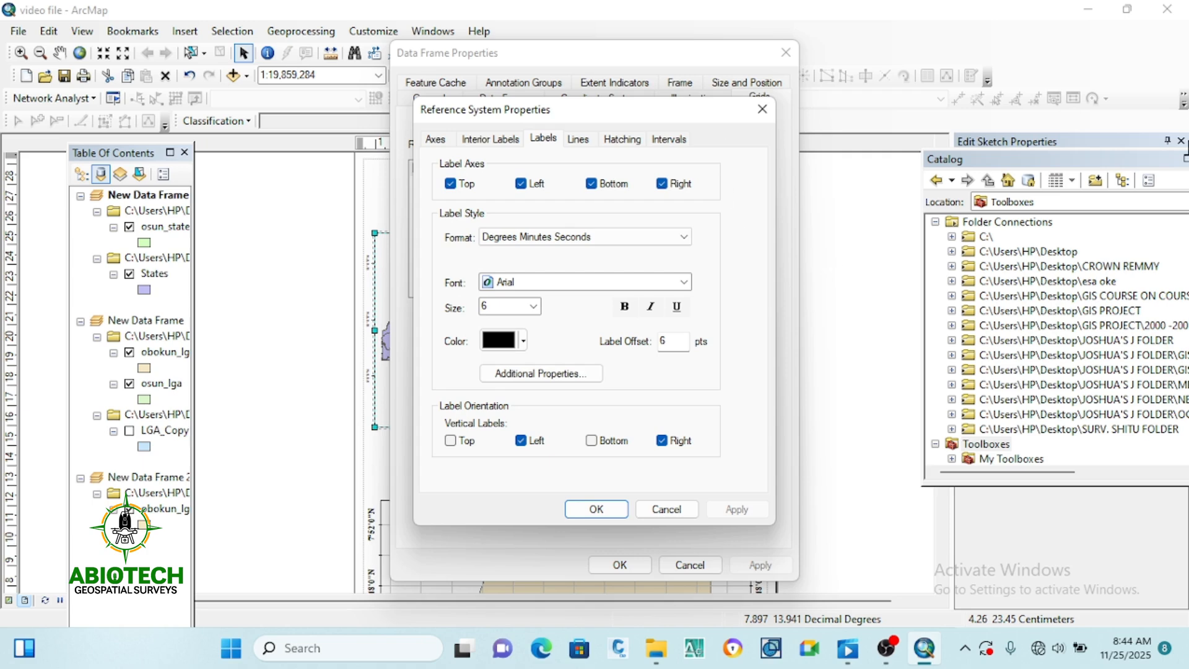
left_click(533, 307)
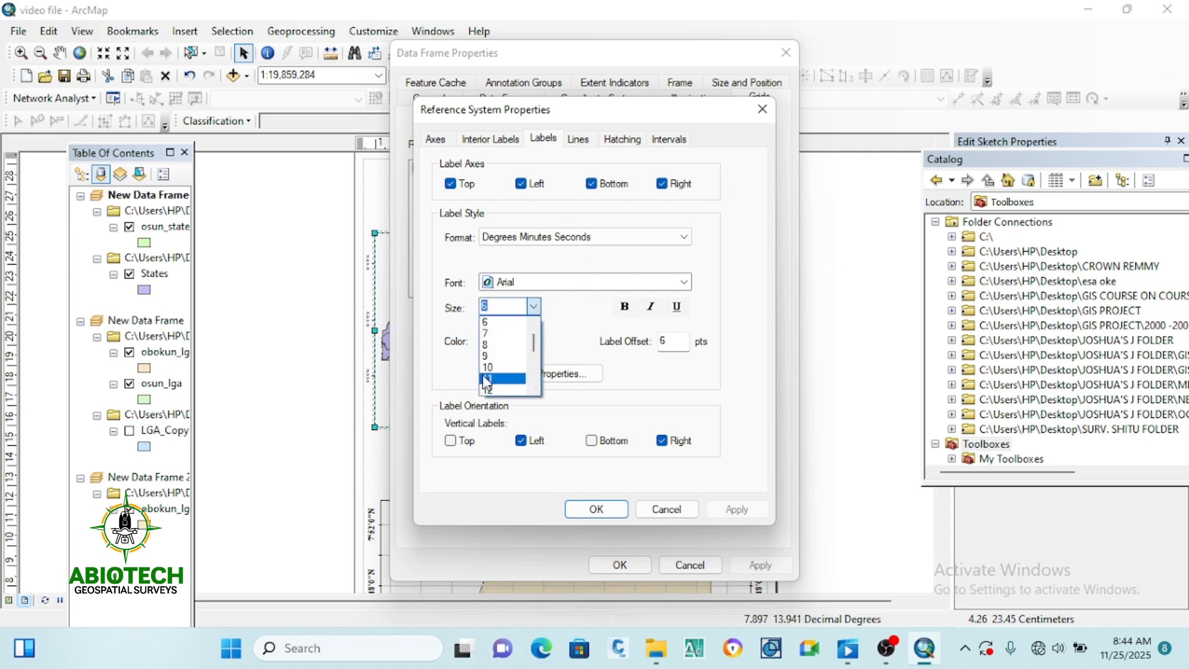
left_click(490, 390)
left_click(521, 288)
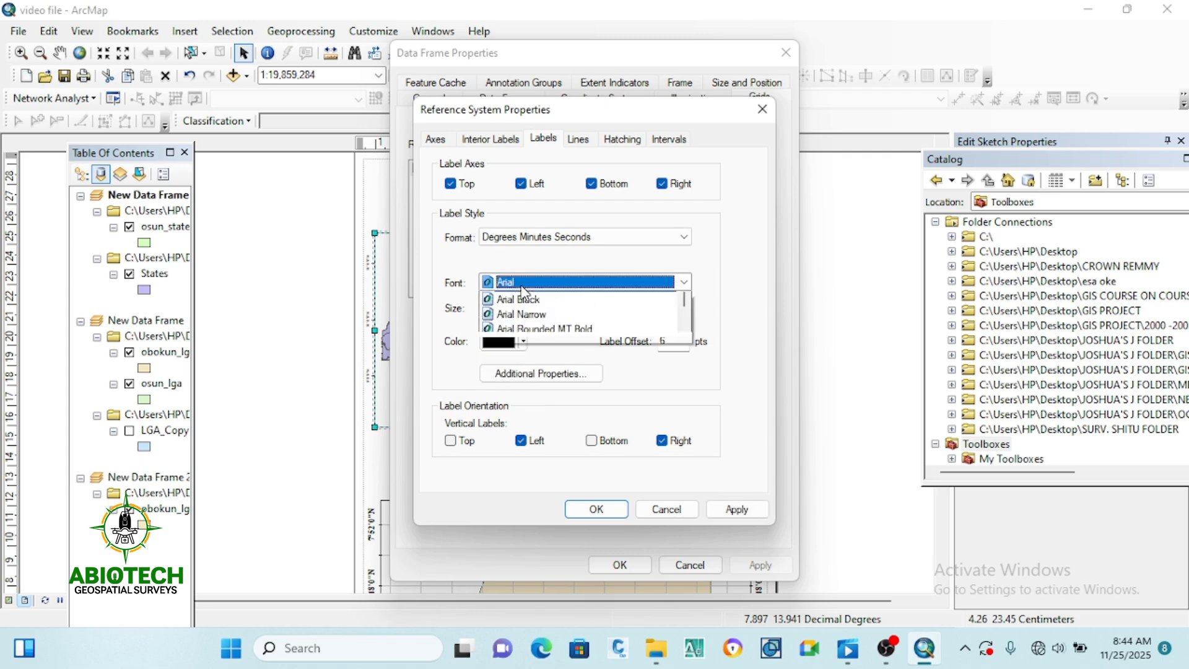
type("ti")
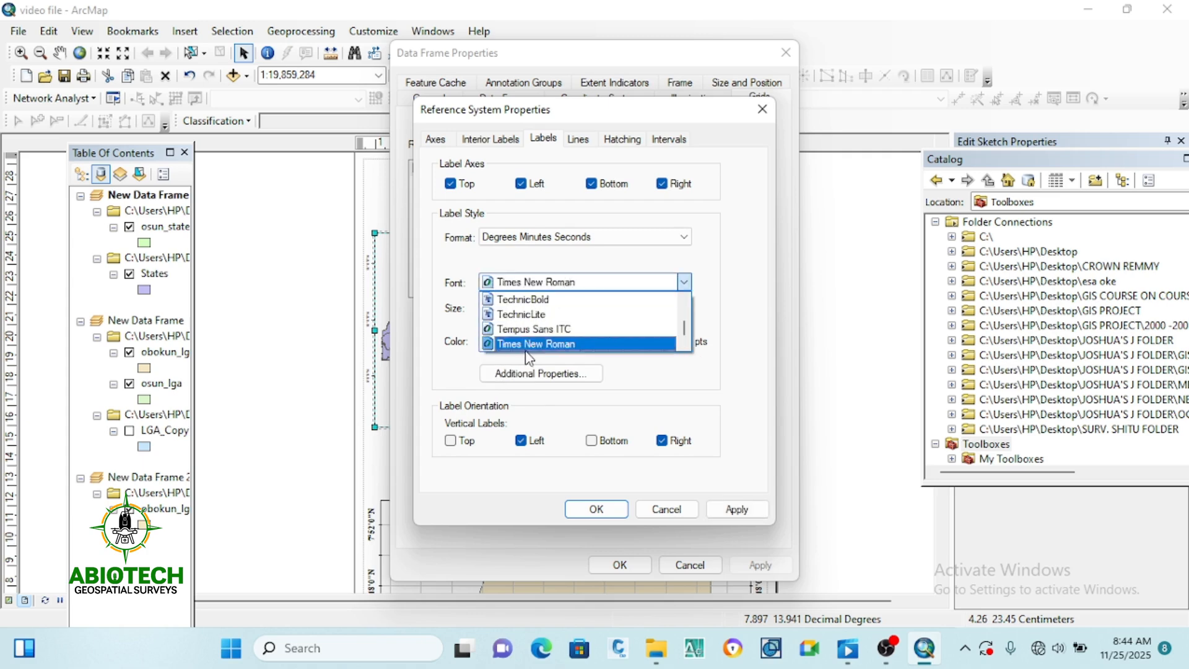
left_click(519, 344)
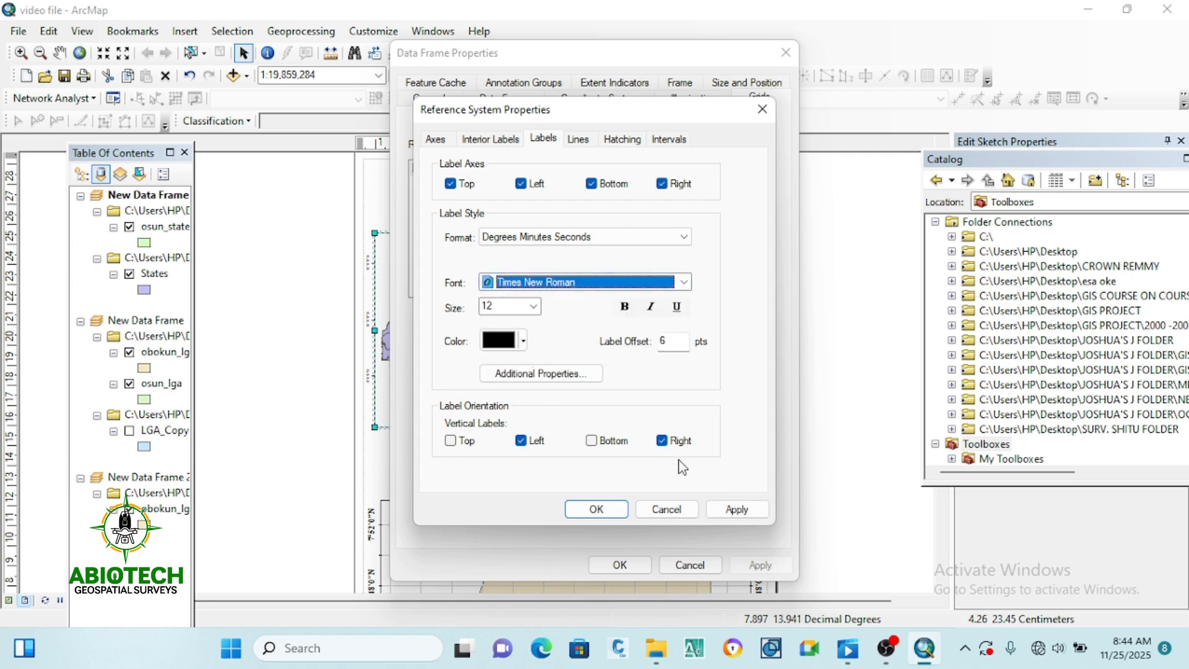
left_click(731, 507)
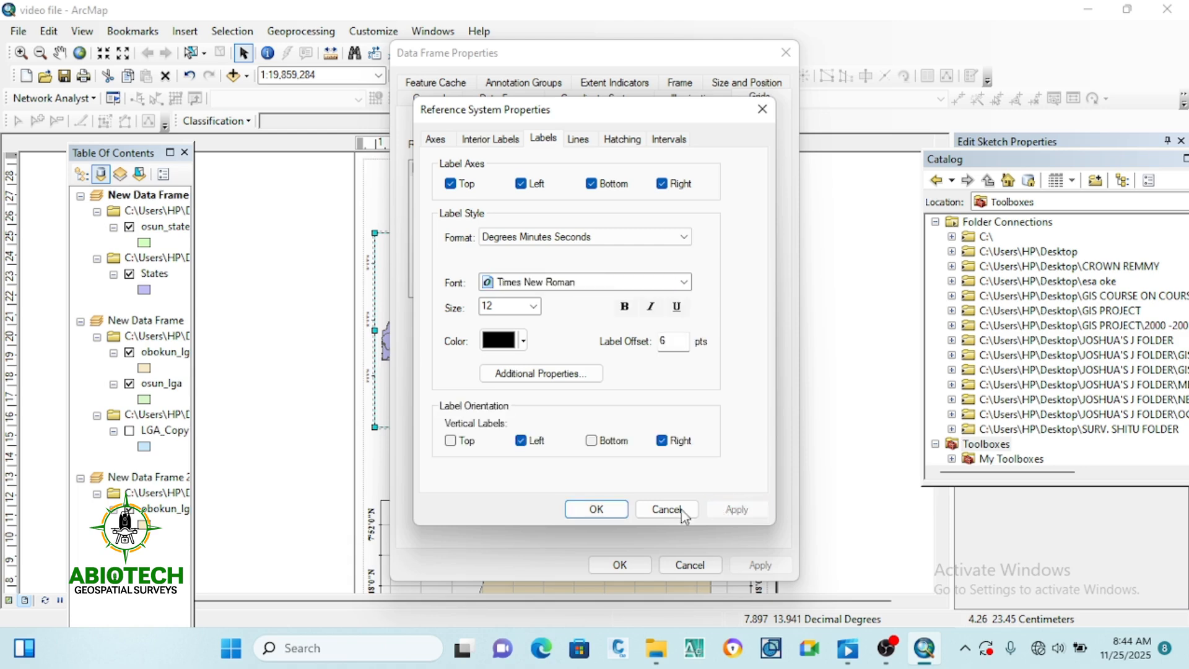
left_click(594, 511)
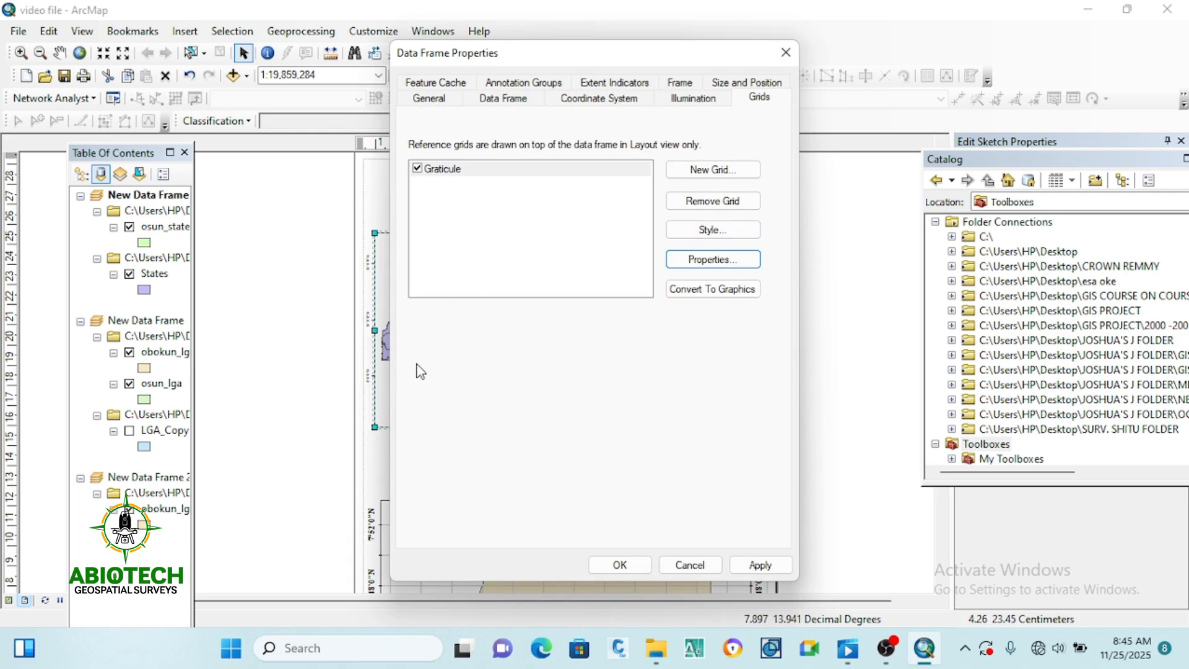
Move the properties dialog clear of the Nigeria map, apply the graticule label changes to the frame and close the dialog.
left_click_drag(526, 56, 690, 58)
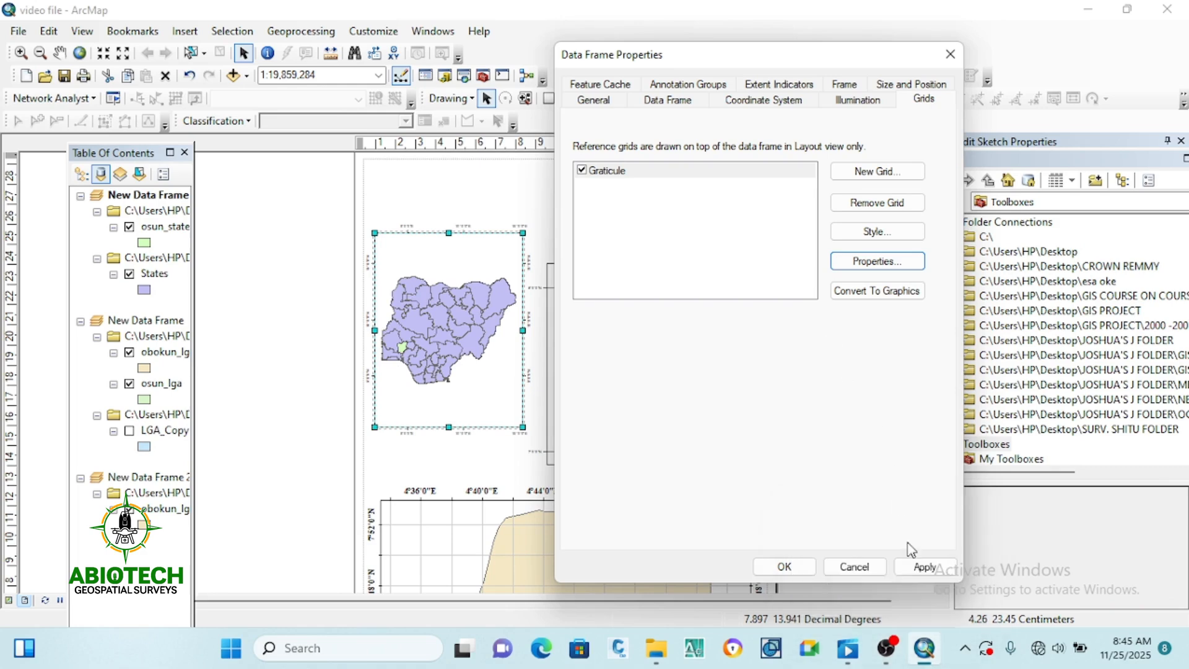
left_click(925, 566)
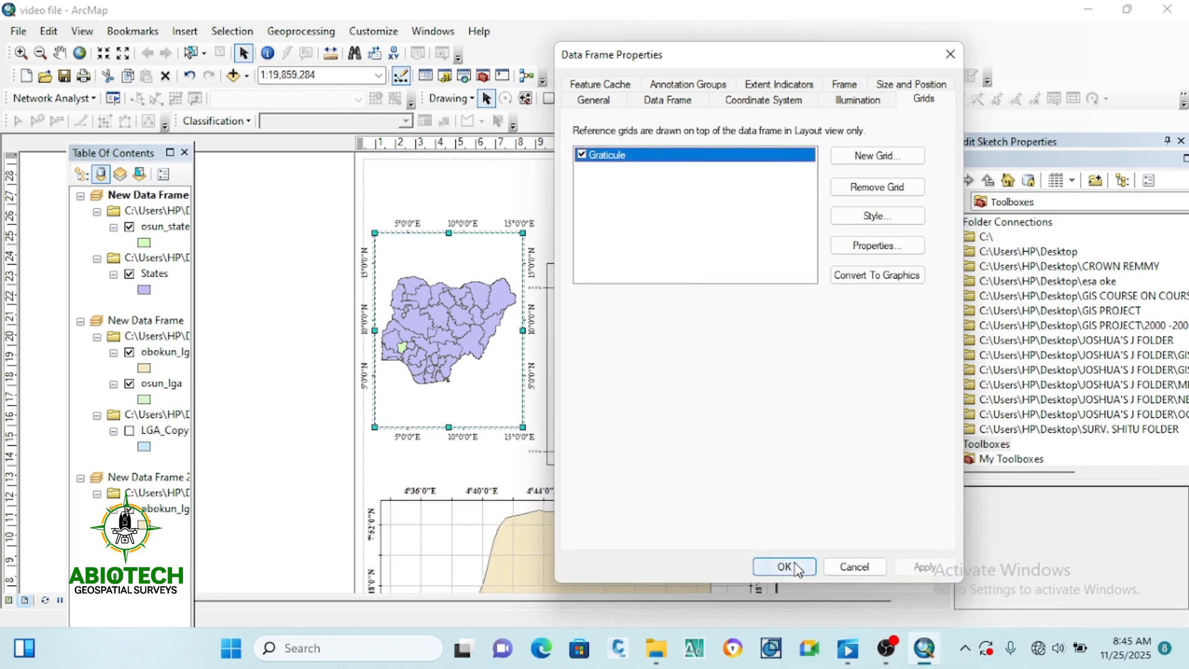
left_click(796, 566)
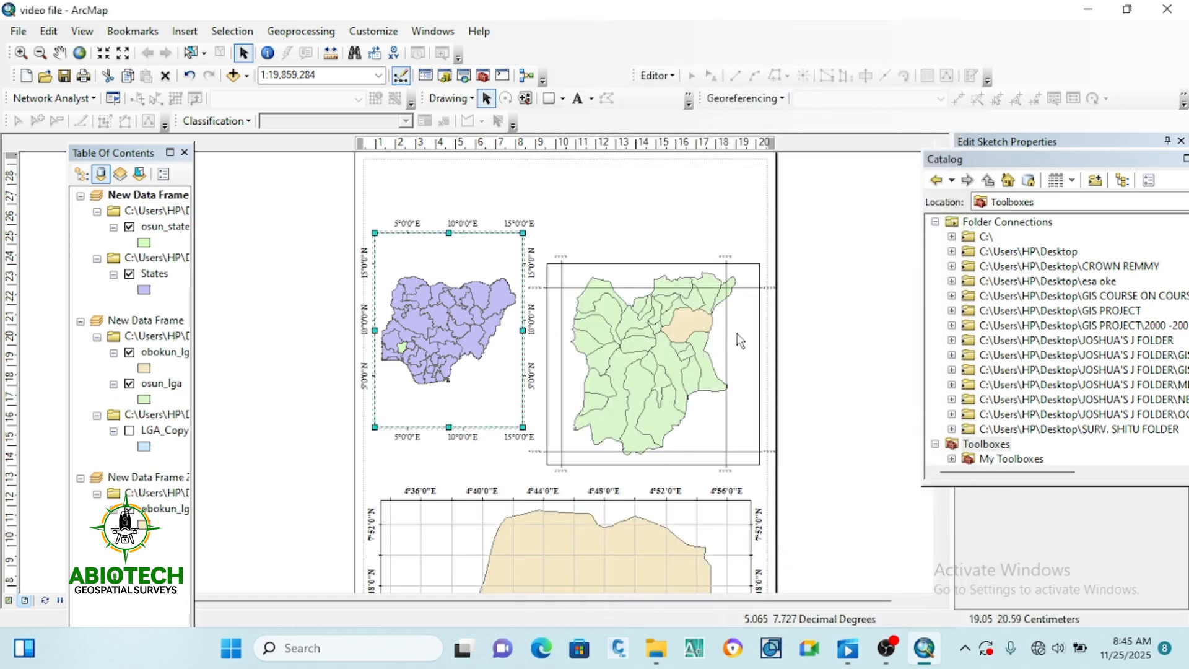
Set the Osun State frame's graticule interval to 0 degrees 30 minutes on both the X and Y axes and apply it.
left_click(742, 340)
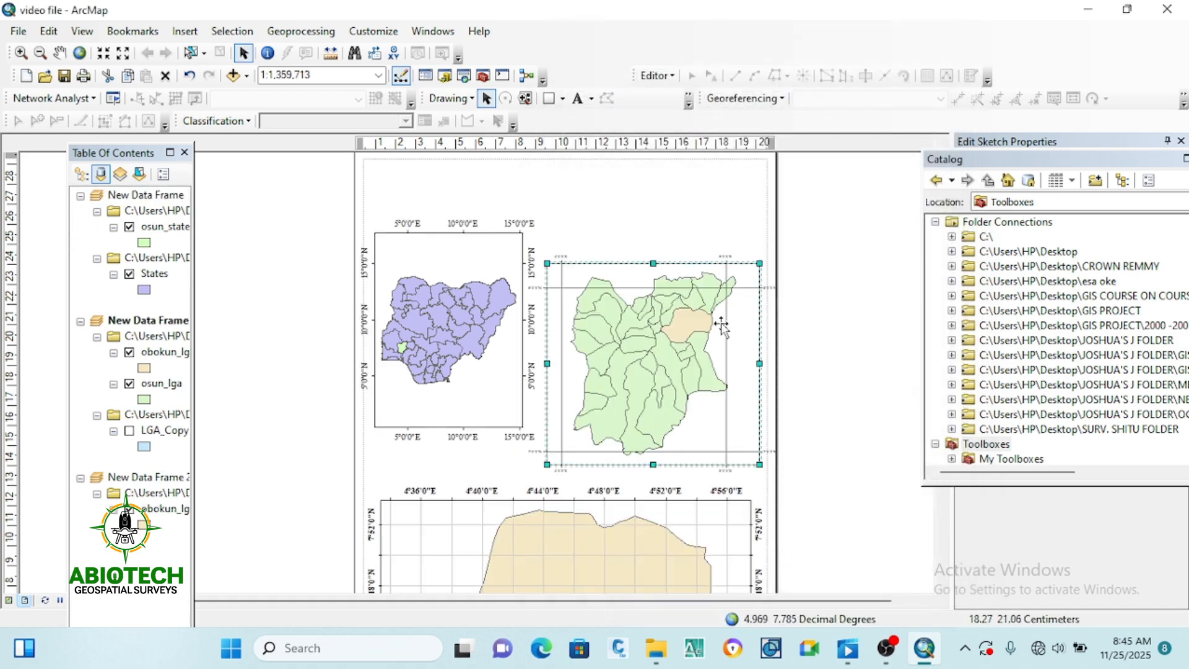
right_click(720, 326)
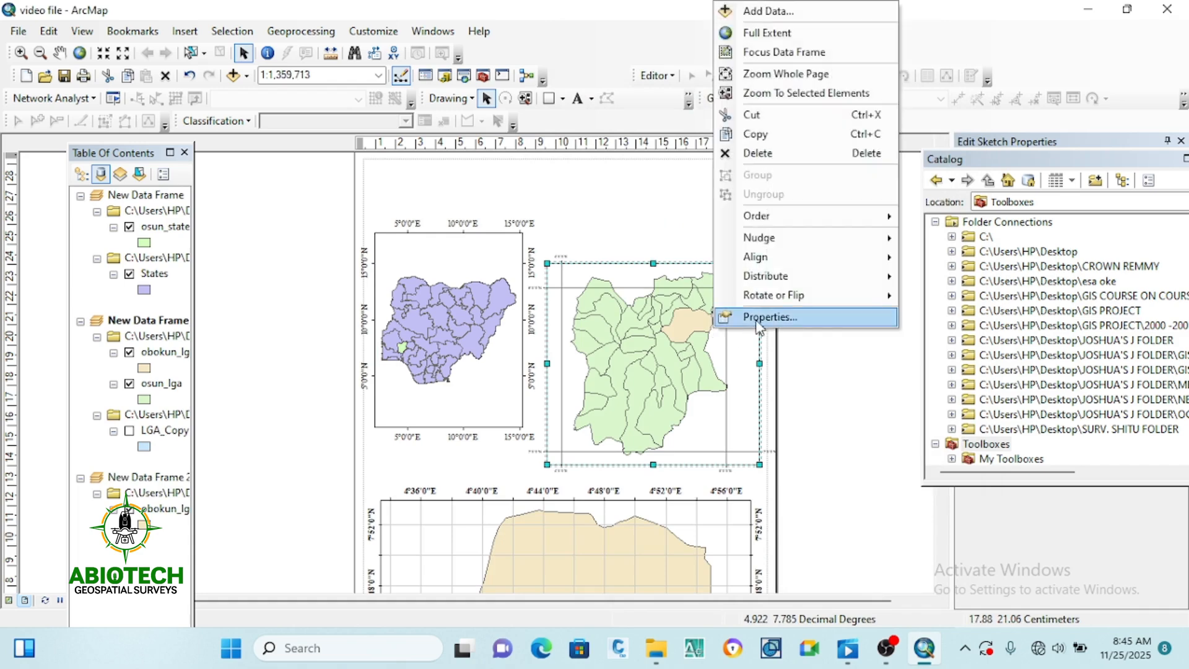
left_click(730, 322)
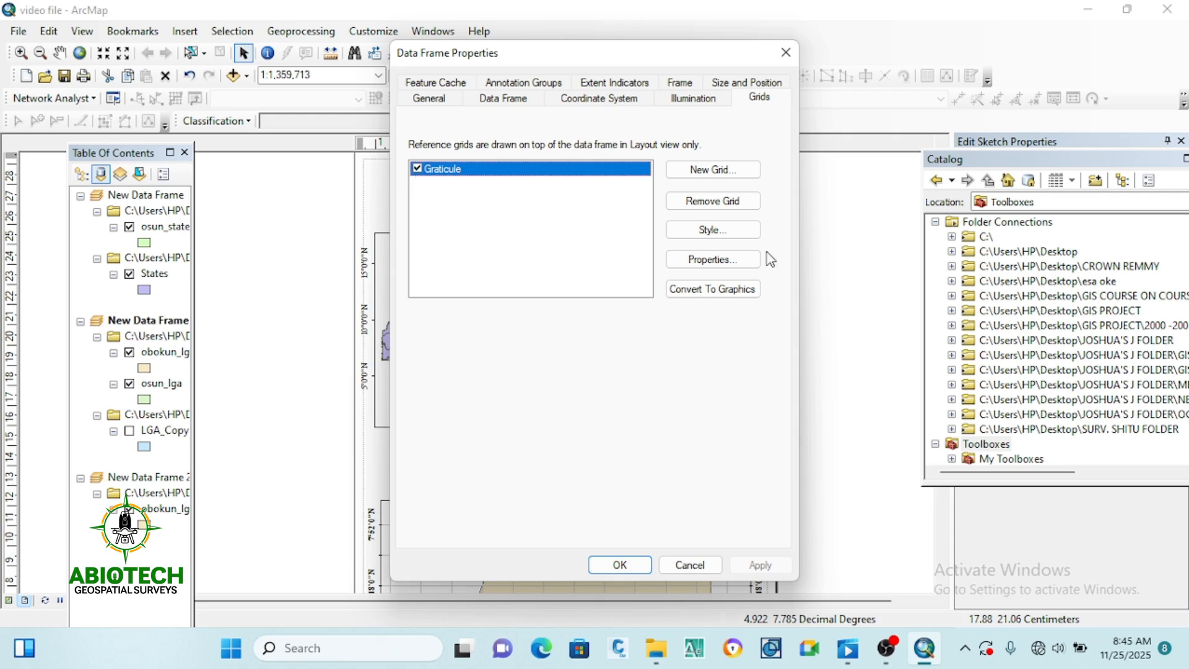
left_click_drag(680, 53, 322, 83)
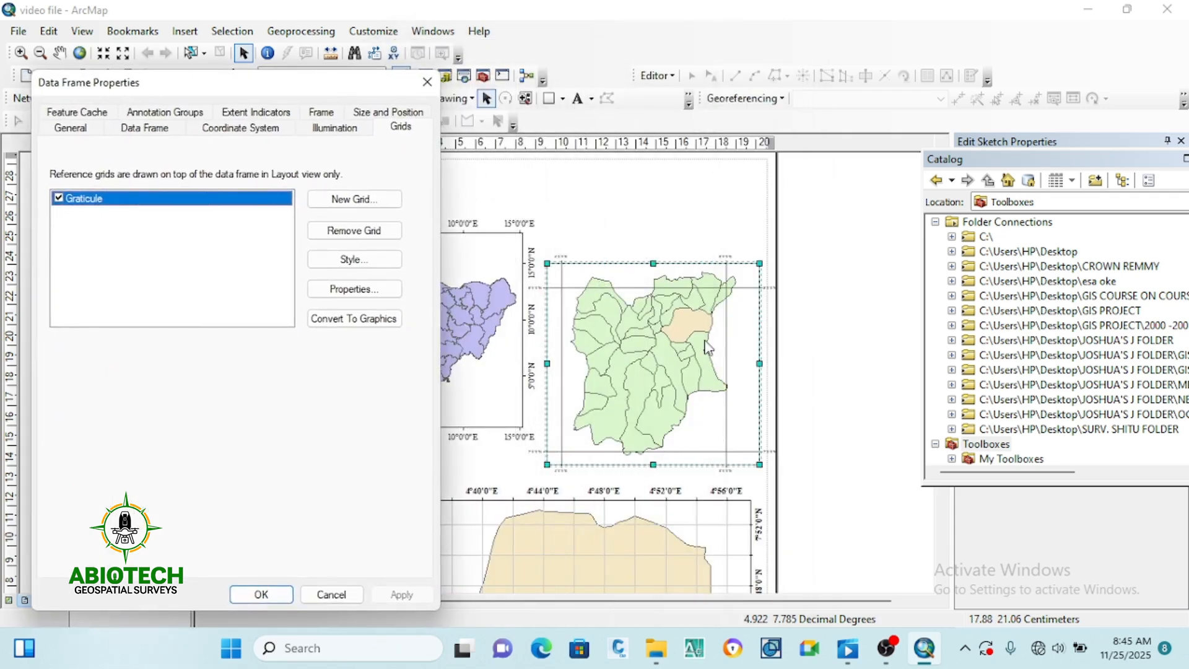
left_click(353, 286)
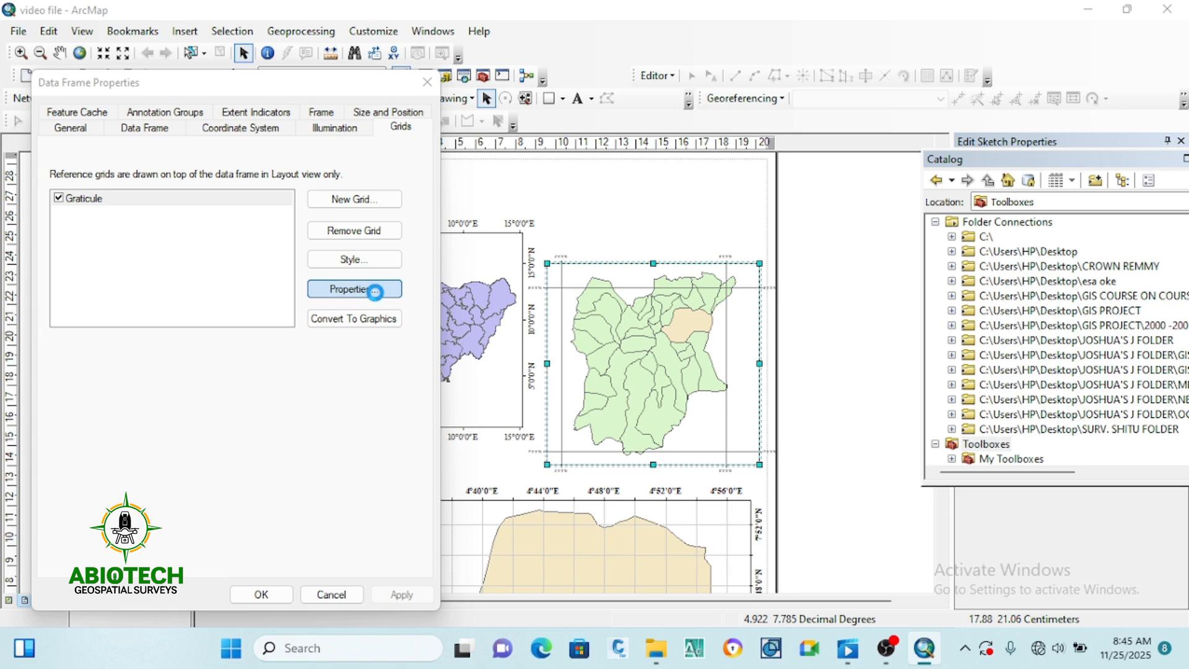
left_click(375, 291)
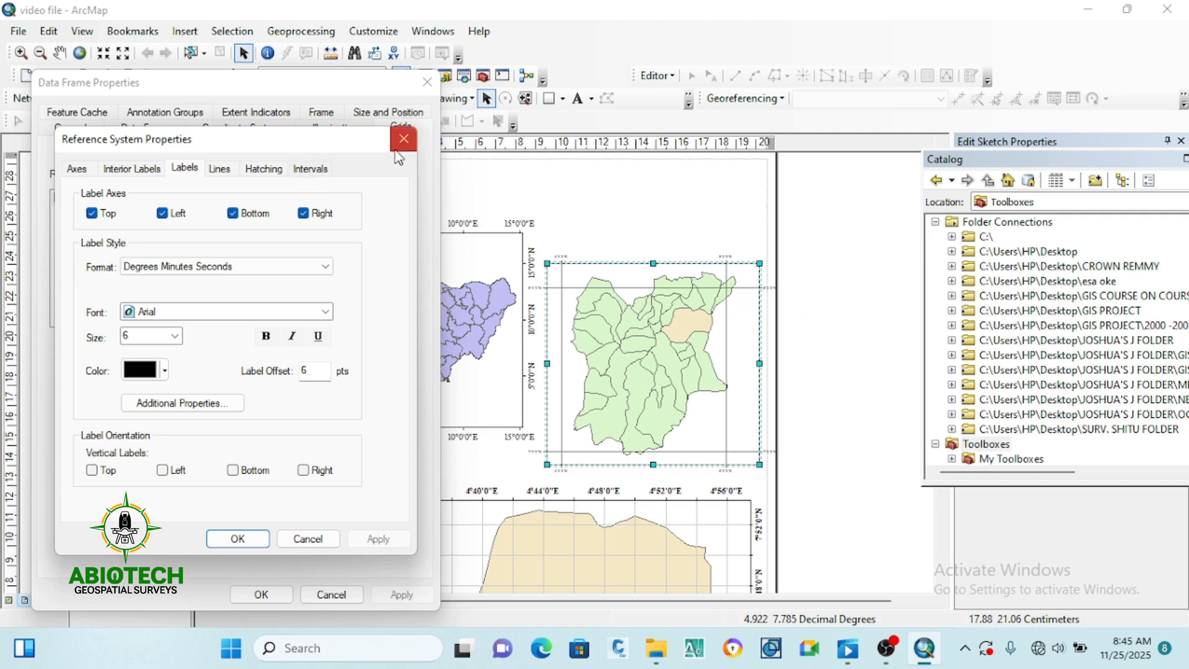
left_click(313, 172)
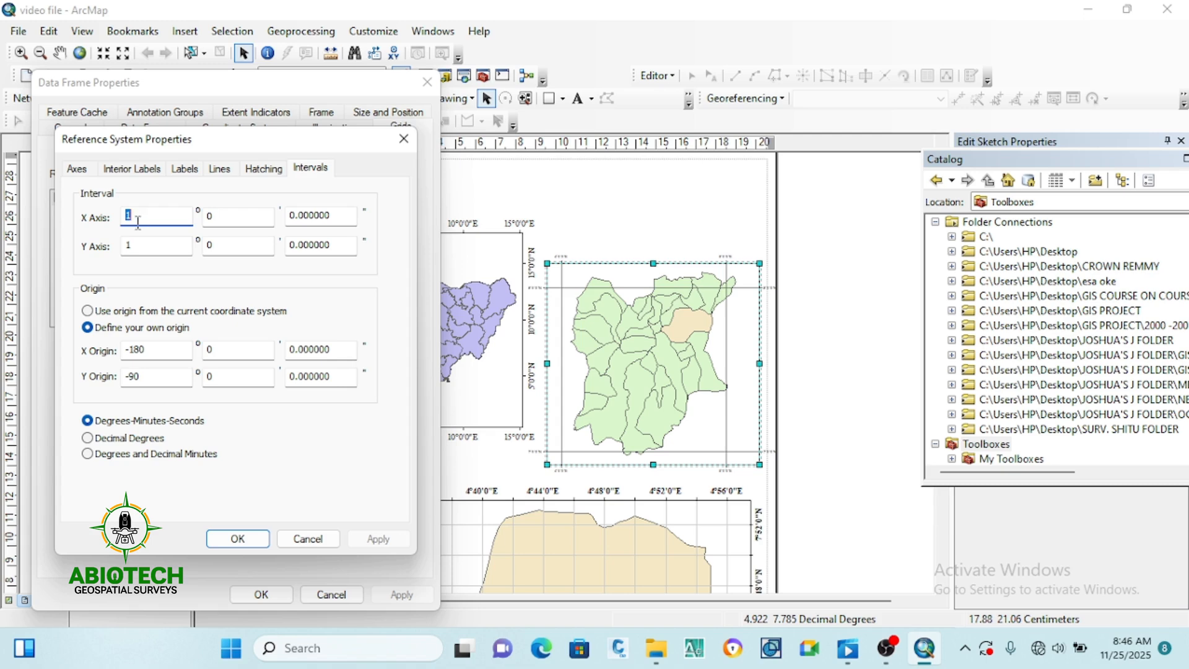
type("0")
left_click(142, 243)
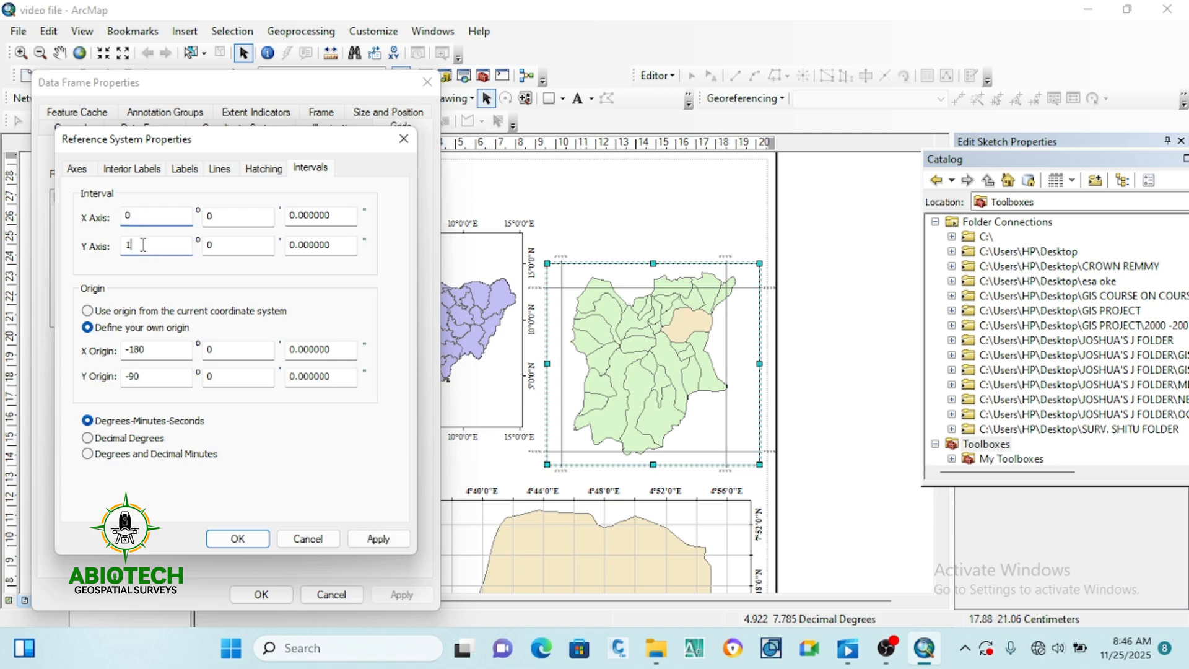
left_click(220, 215)
type("30")
left_click(137, 251)
left_click(214, 242)
type("30")
left_click(371, 539)
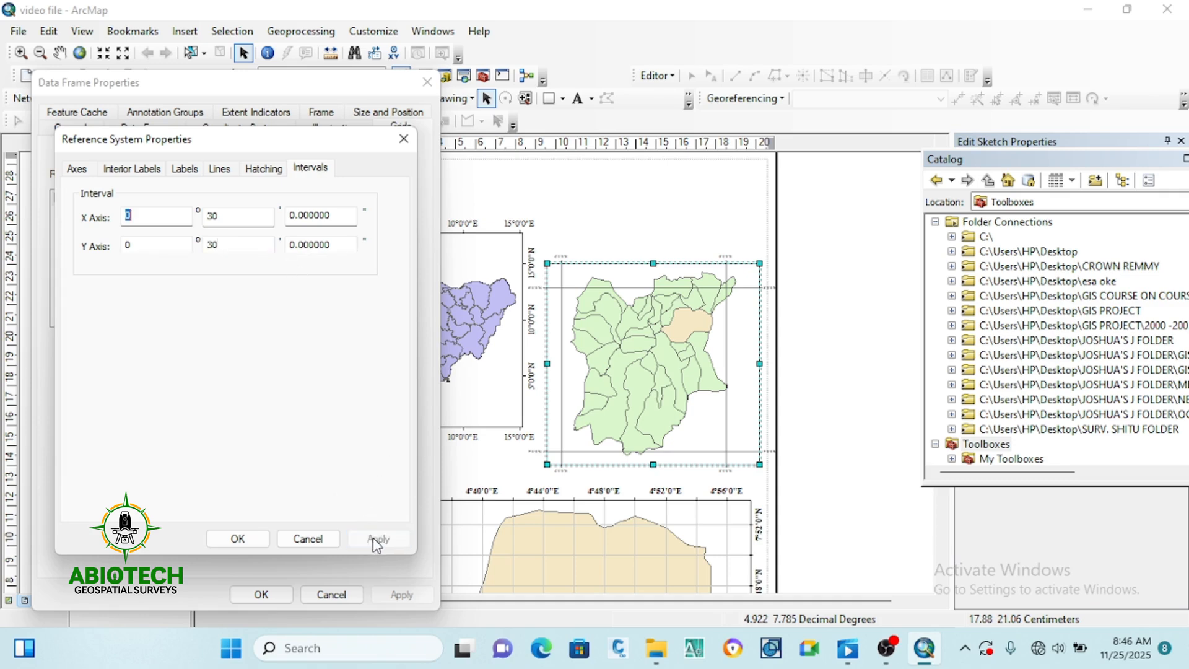
Set the Osun State frame's graticule labels to Times New Roman, size 12.
left_click(184, 169)
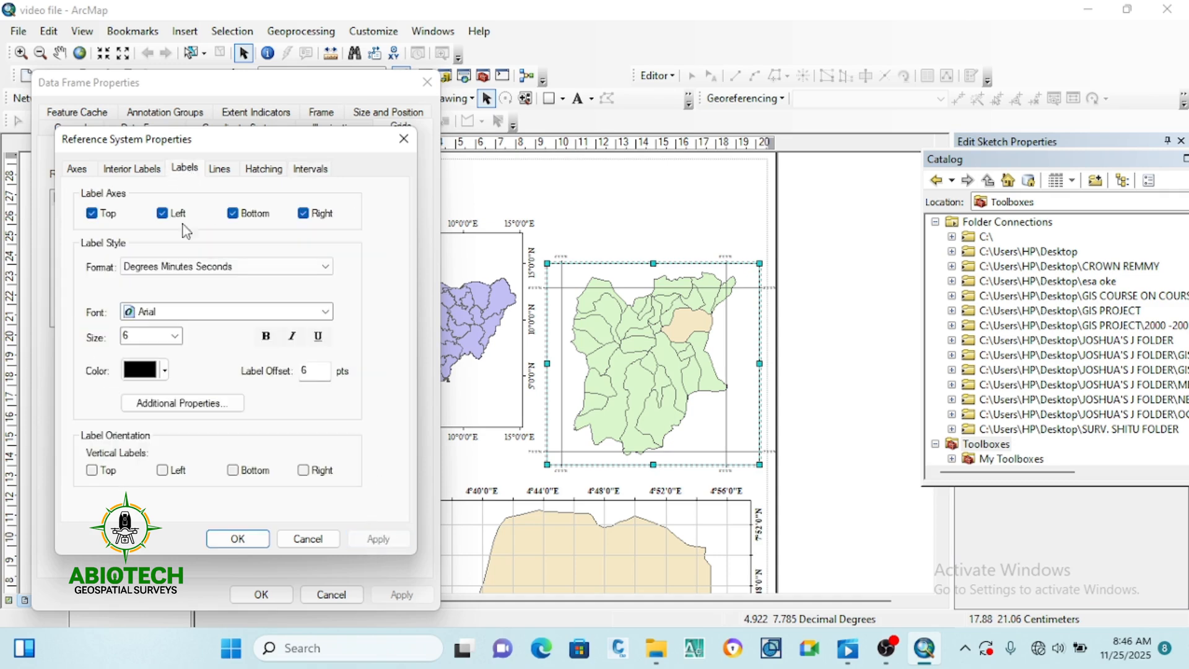
left_click(175, 337)
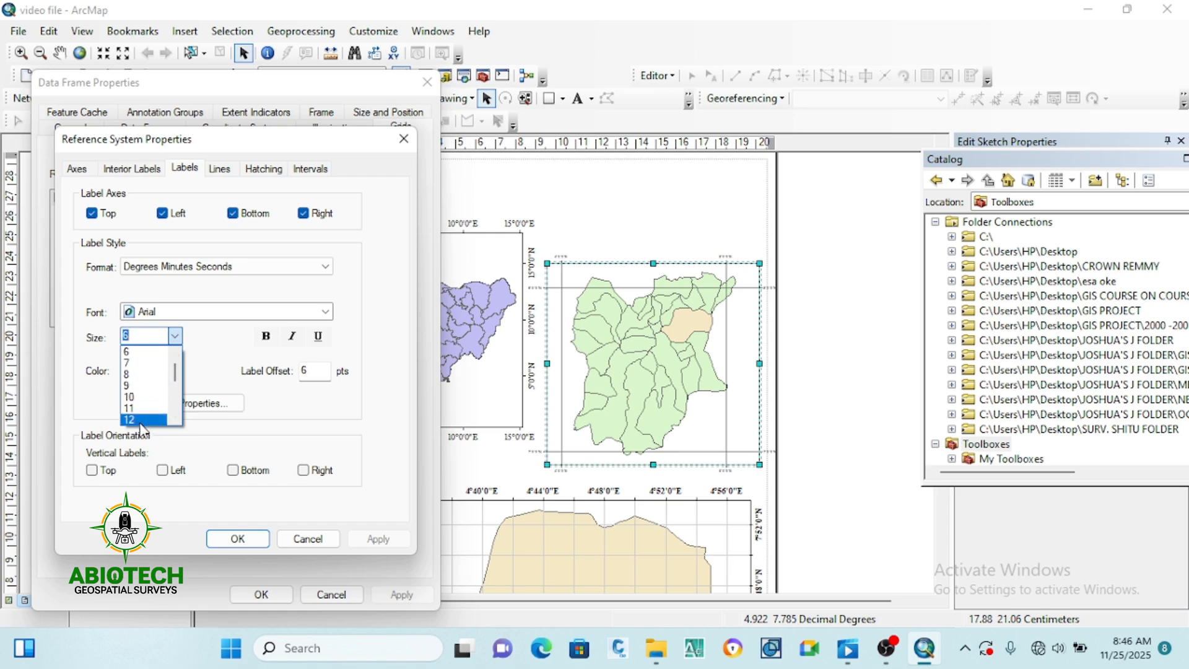
left_click(142, 421)
left_click(180, 317)
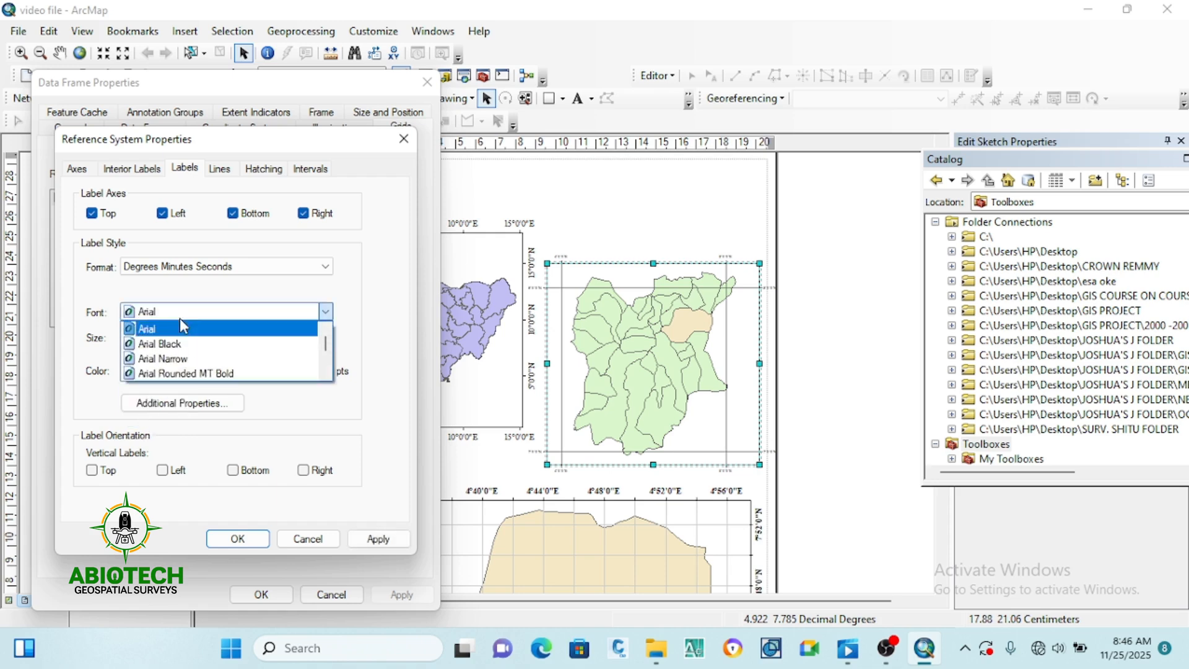
key("t")
key("i")
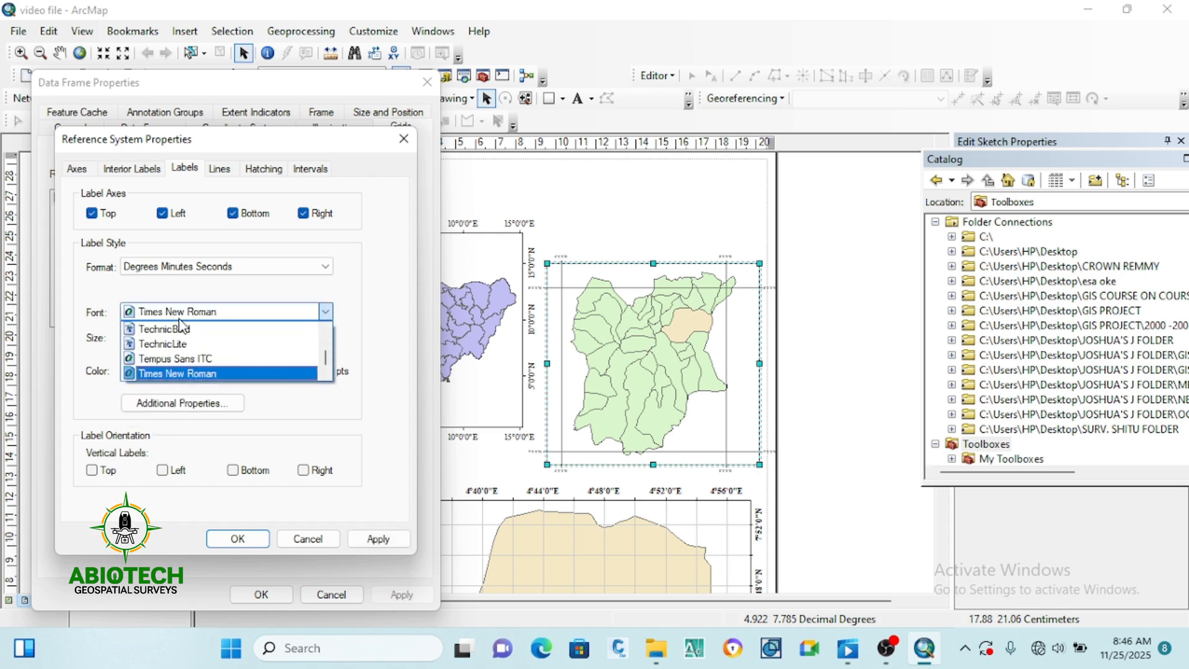
left_click(181, 369)
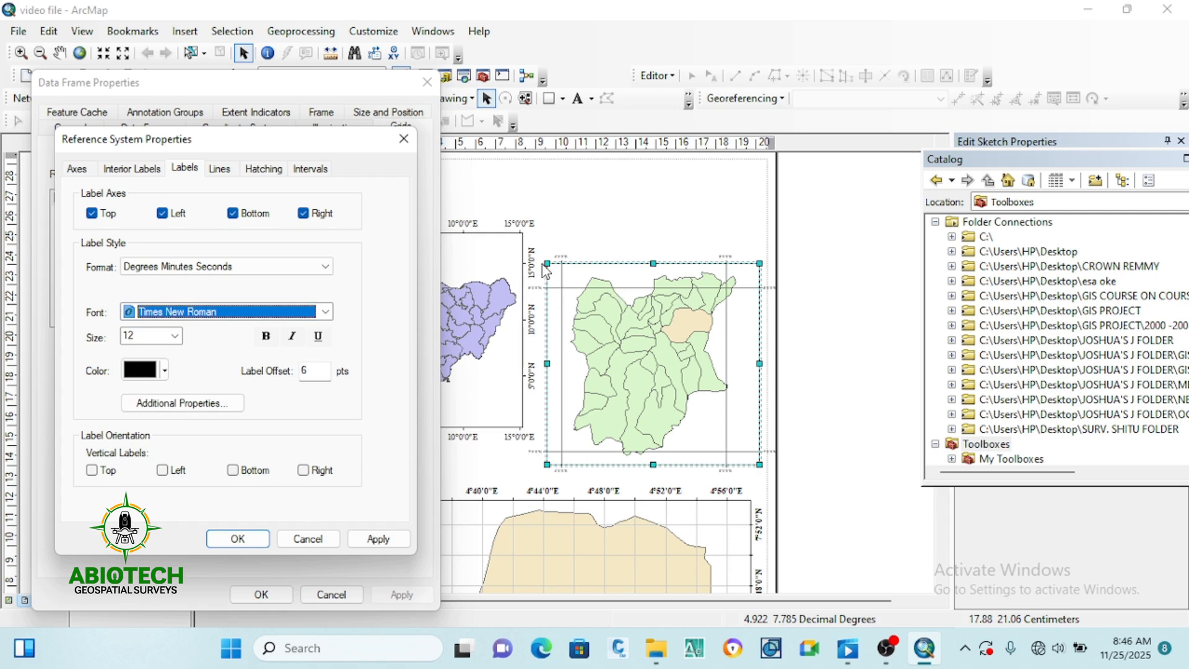
Make the Osun State graticule's left and right labels vertical and apply the label changes to the frame.
left_click(166, 471)
left_click(304, 470)
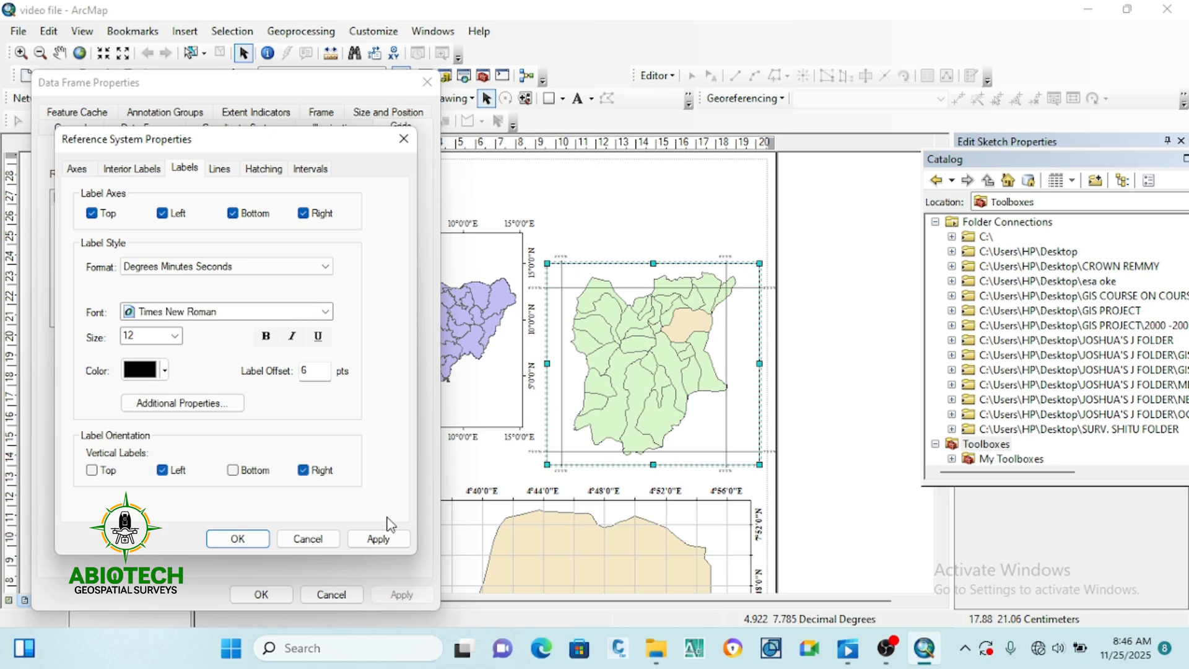
left_click(379, 539)
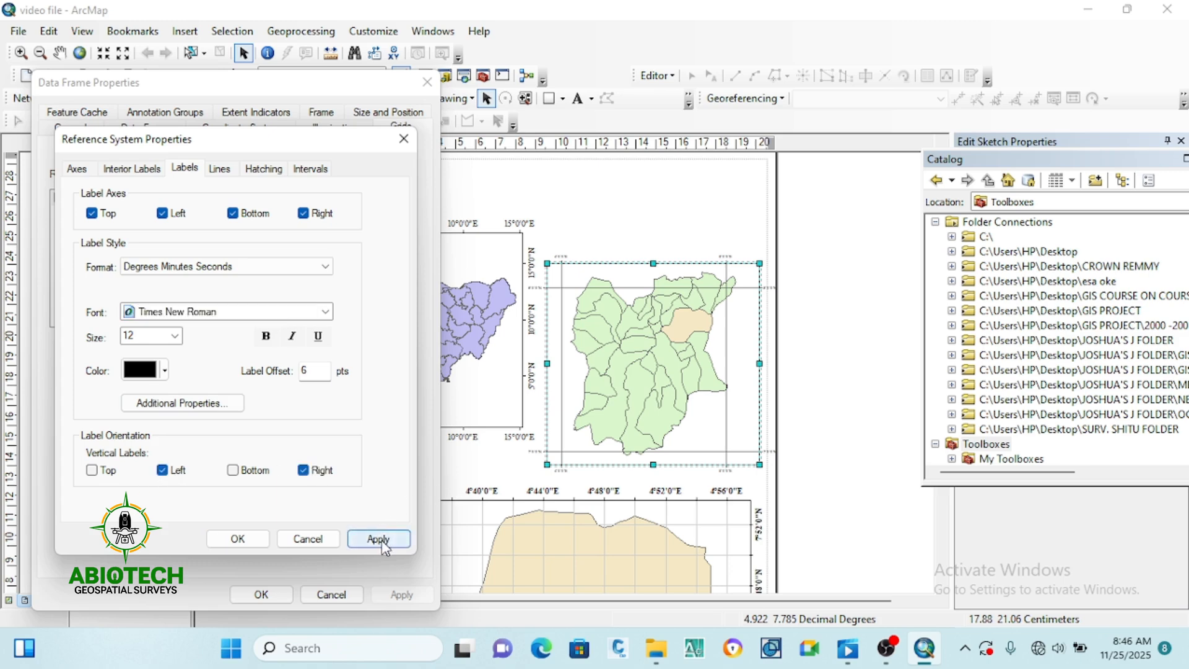
left_click(240, 545)
left_click(396, 593)
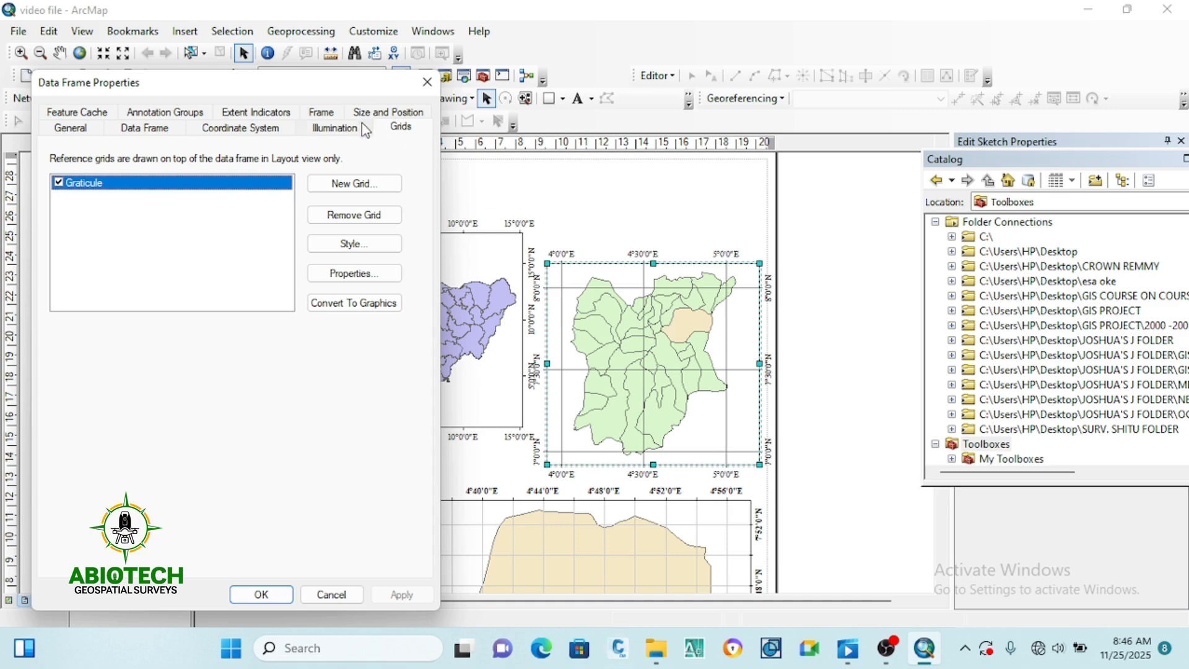
Show the Osun State graticule as a grid of ticks, apply it and close the data frame properties.
left_click(367, 268)
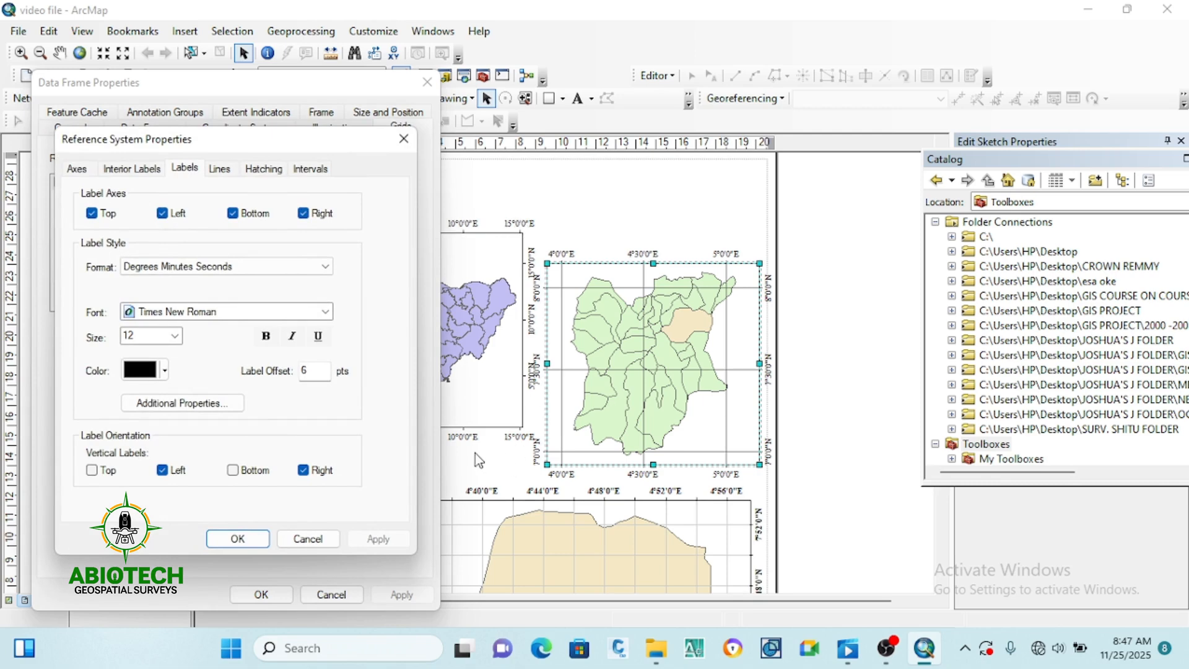
left_click(222, 170)
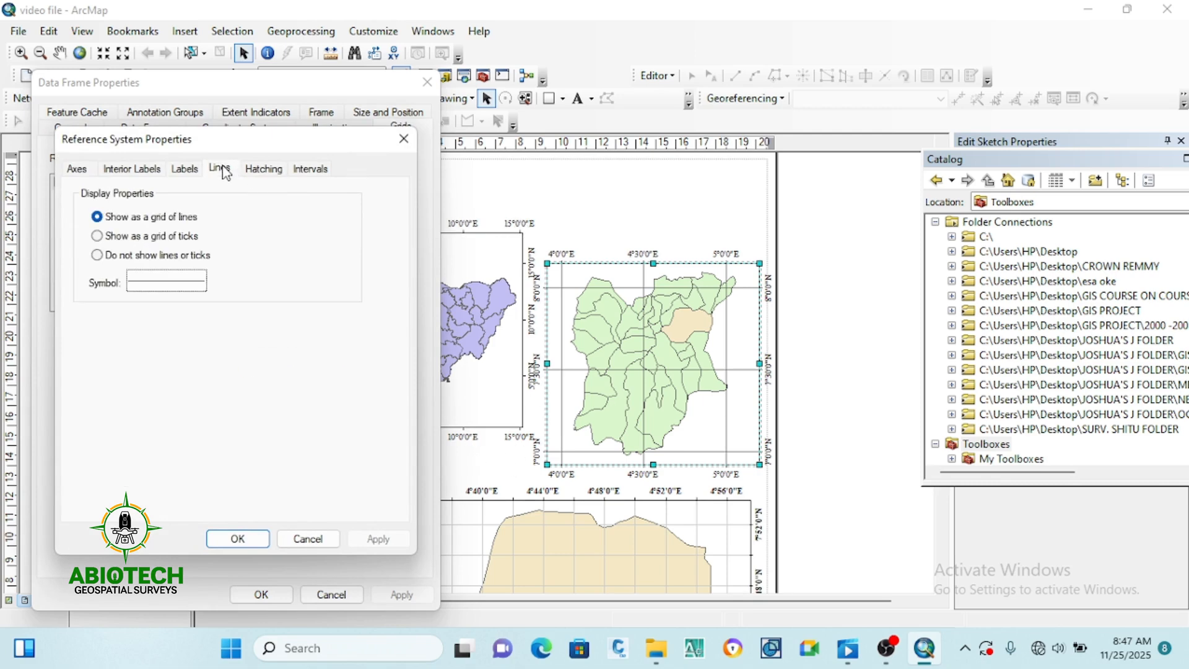
left_click(99, 236)
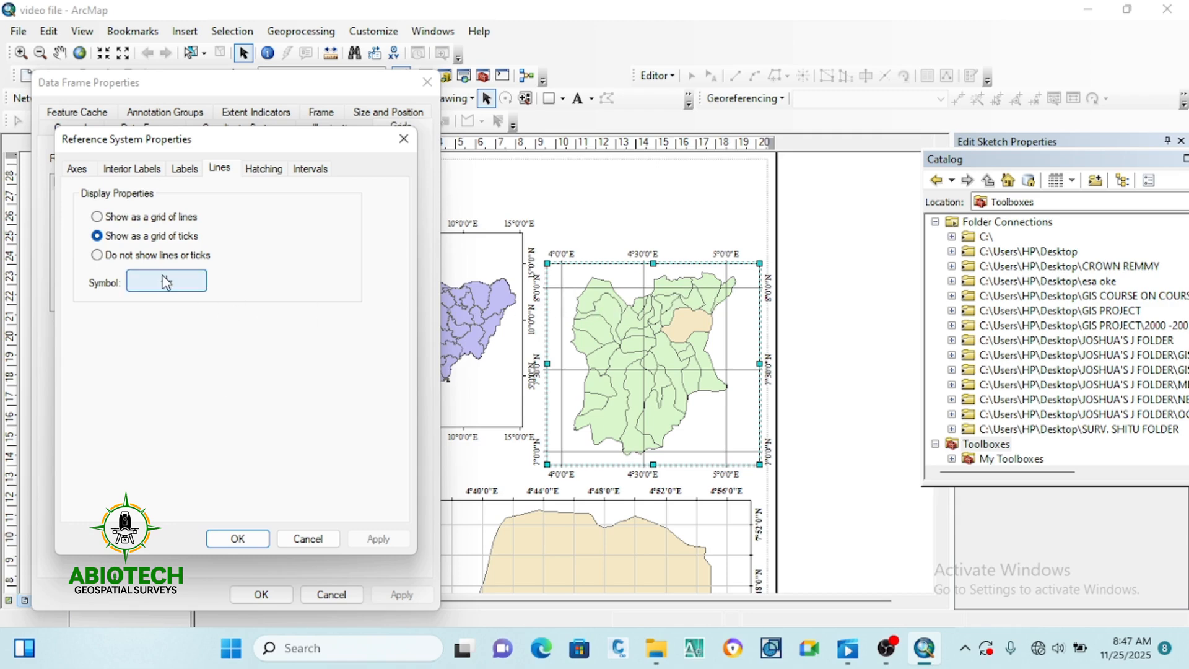
left_click(238, 538)
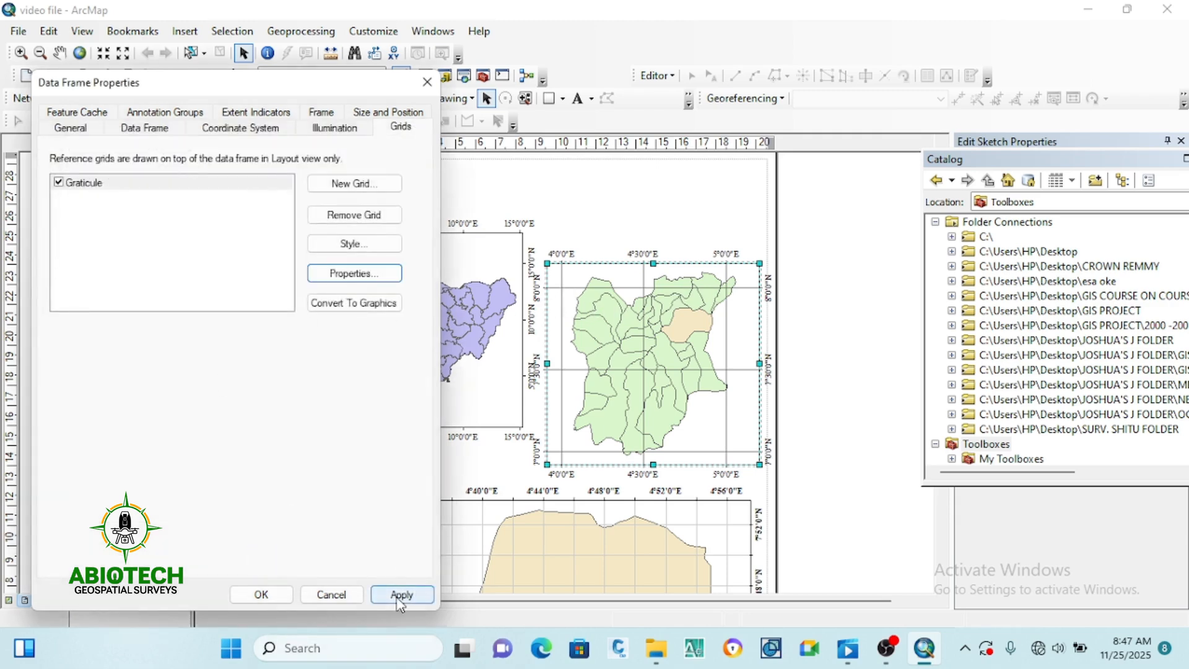
left_click(400, 594)
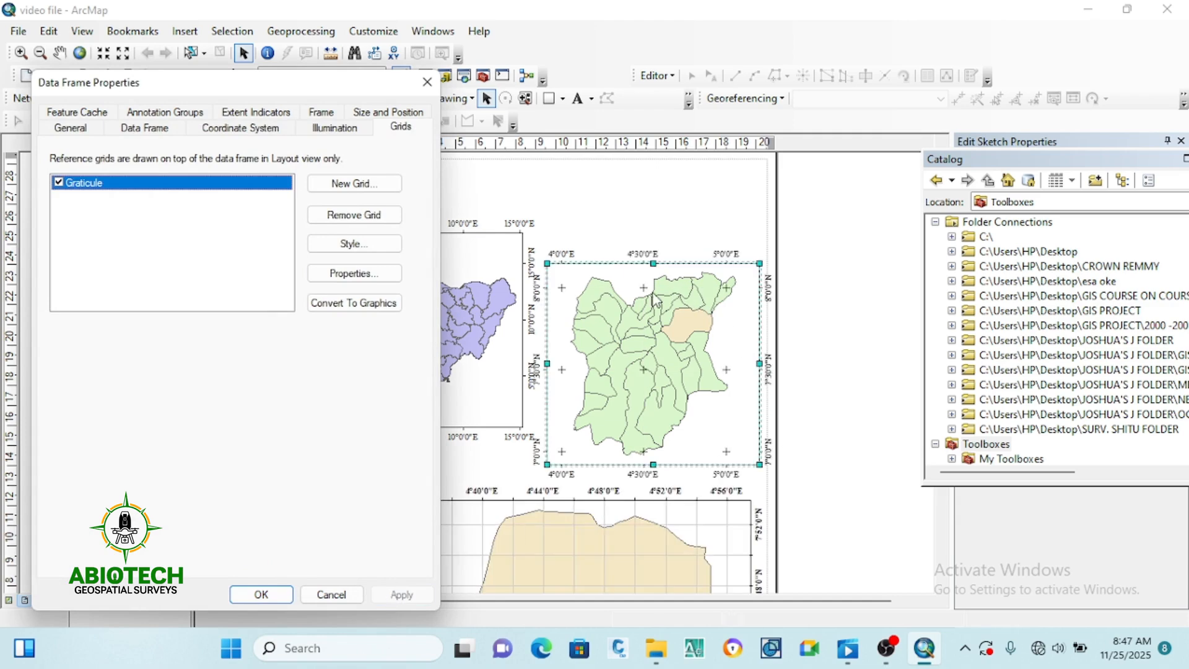
left_click(259, 595)
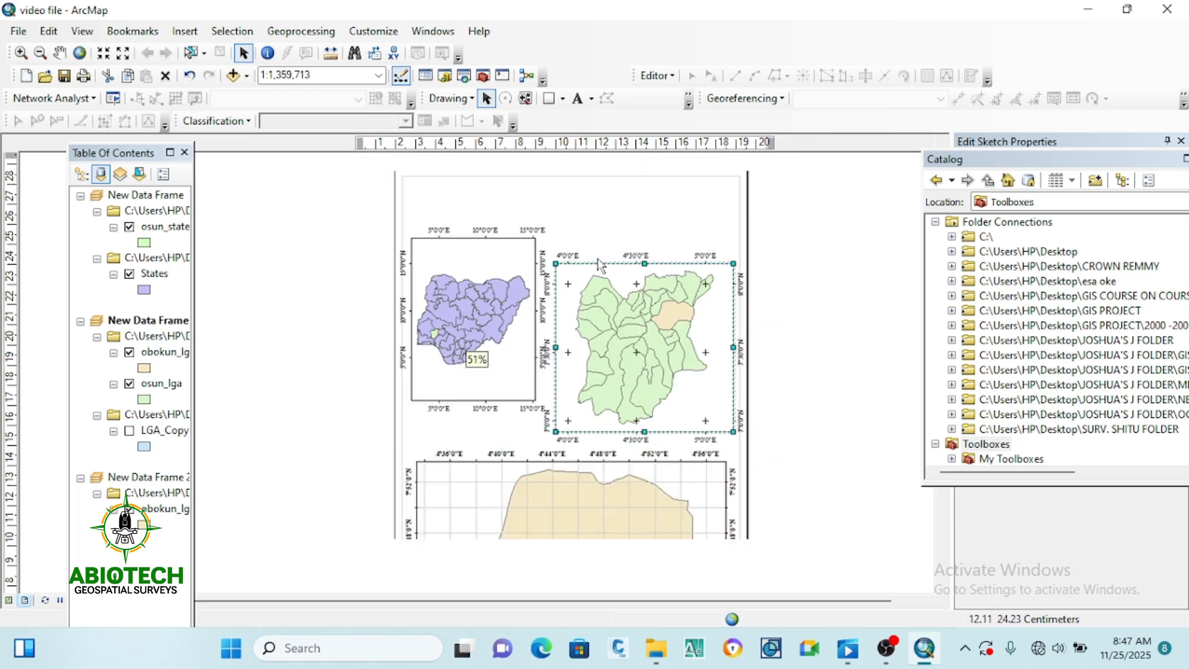
Tighten the Osun State data frame around its map and shift it slightly right and down on the page.
scroll(598, 265, "up", 1)
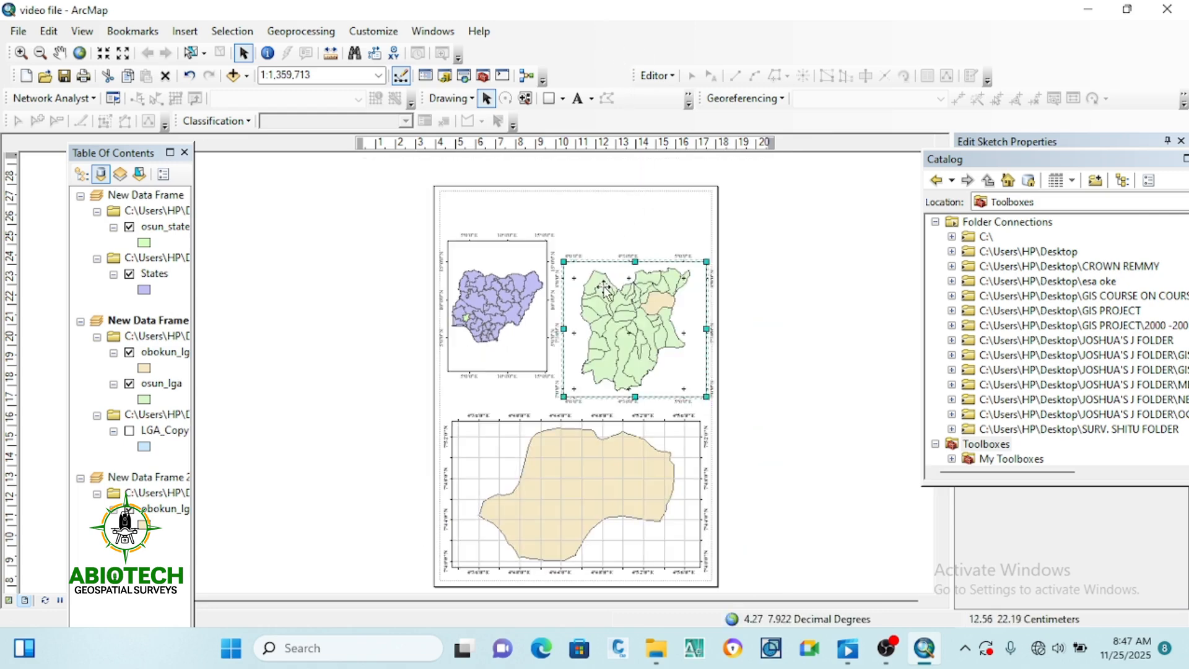
scroll(604, 288, "down", 1)
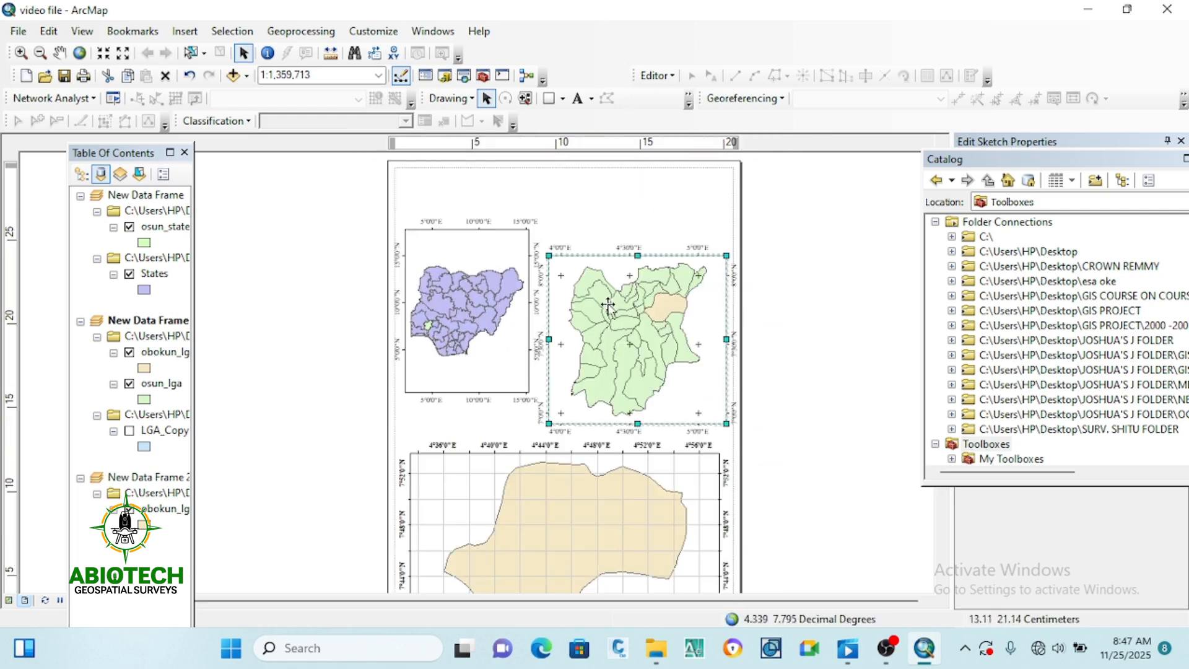
right_click(568, 262)
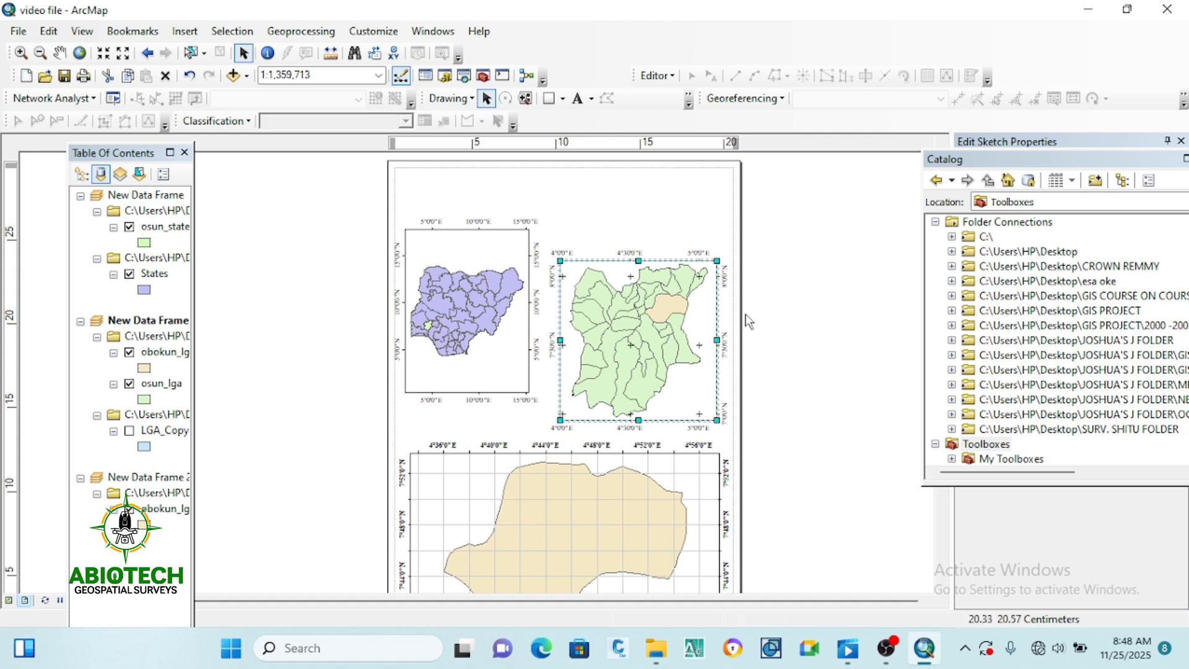
left_click(812, 339)
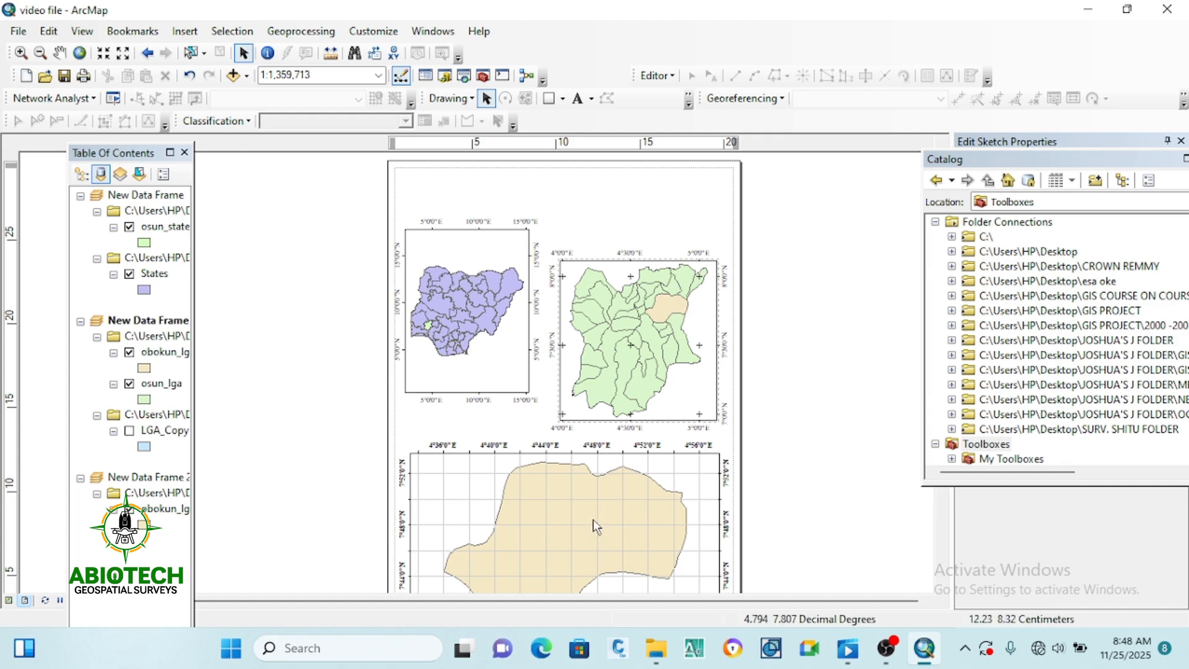
left_click(644, 340)
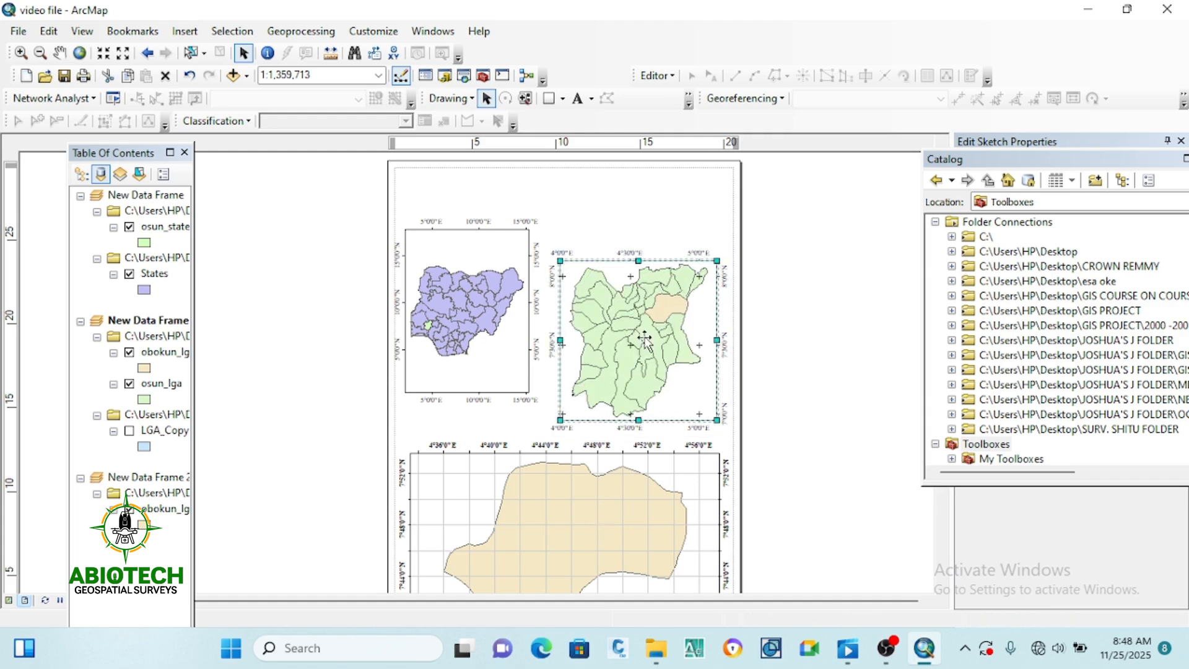
left_click(802, 350)
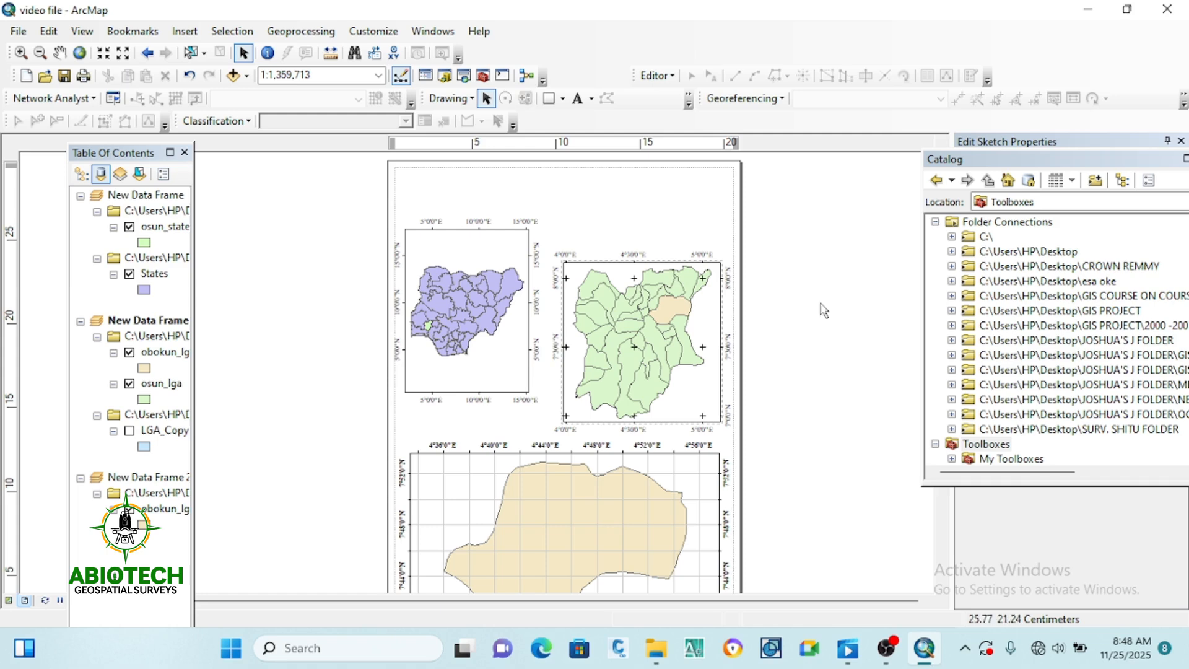
scroll(648, 312, "up", 1)
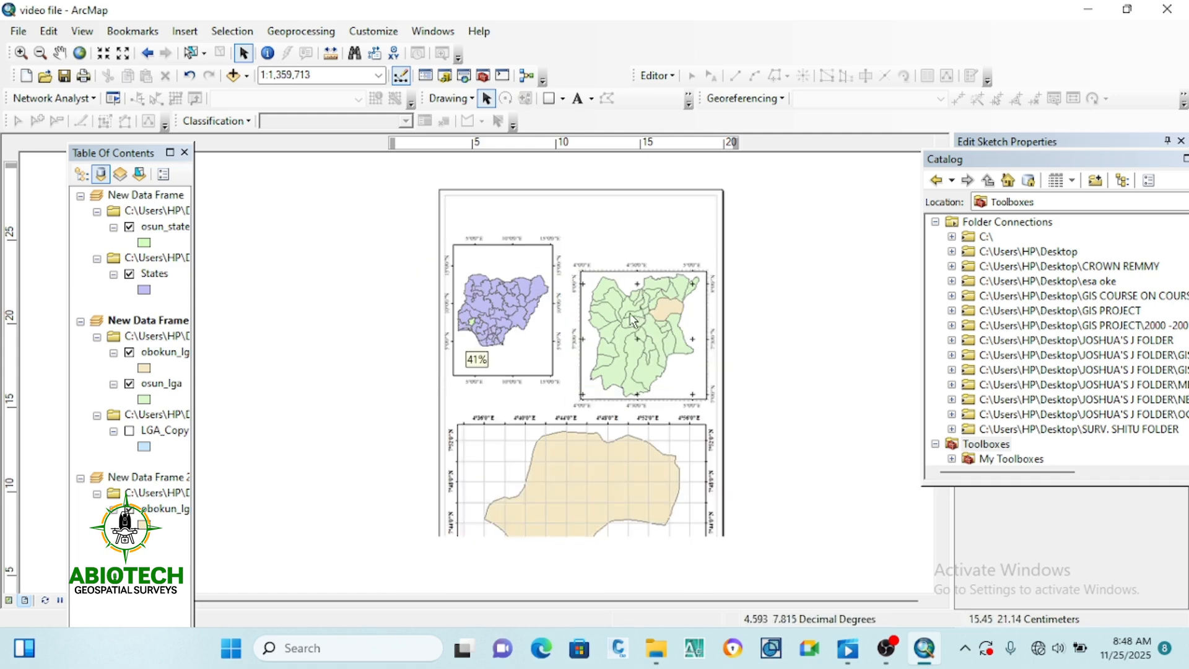
left_click(631, 518)
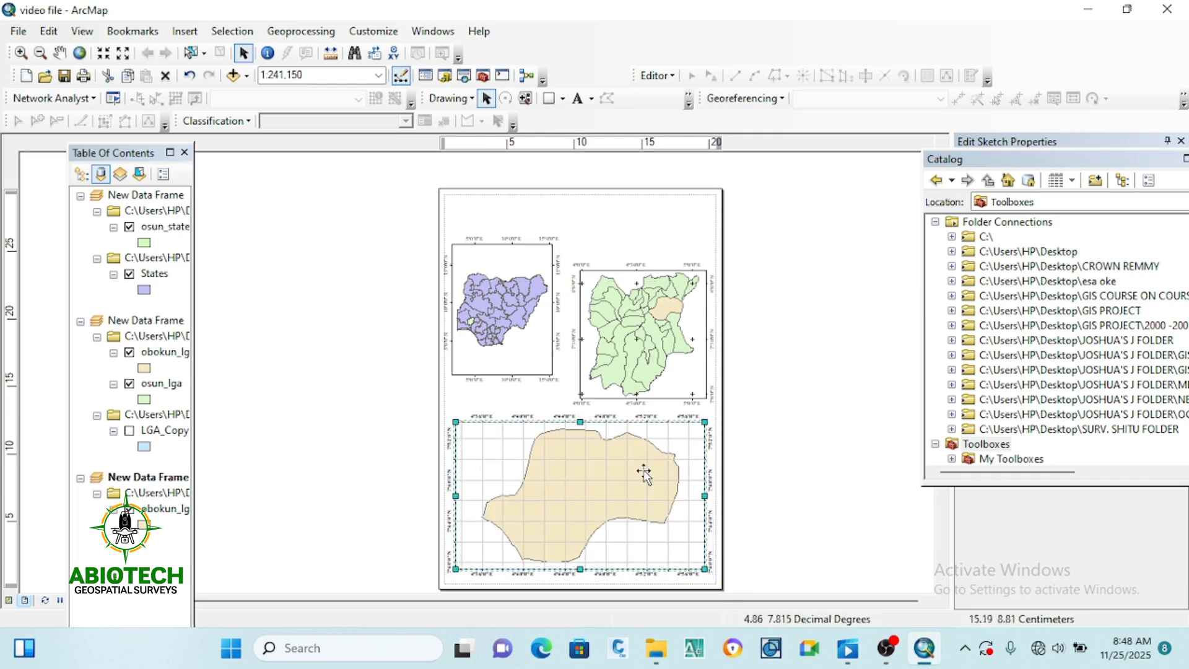
left_click(851, 372)
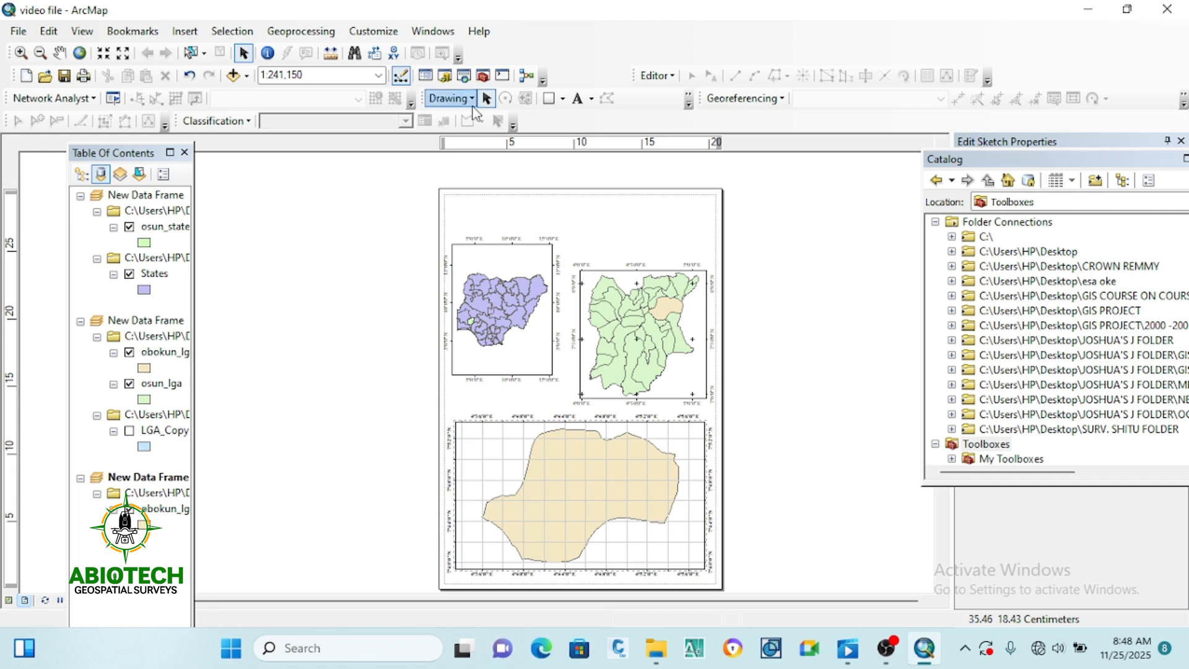
Start a legend for the Nigeria data frame and place the States layer above osun_statea in the legend items.
scroll(519, 254, "down", 2)
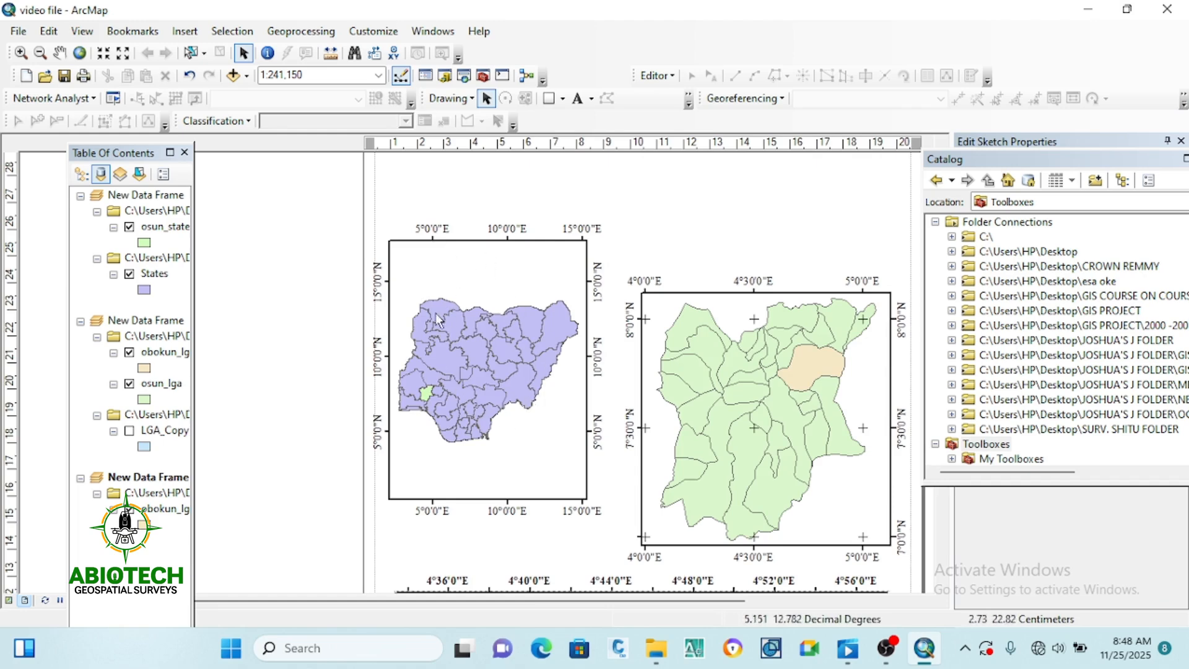
left_click(489, 282)
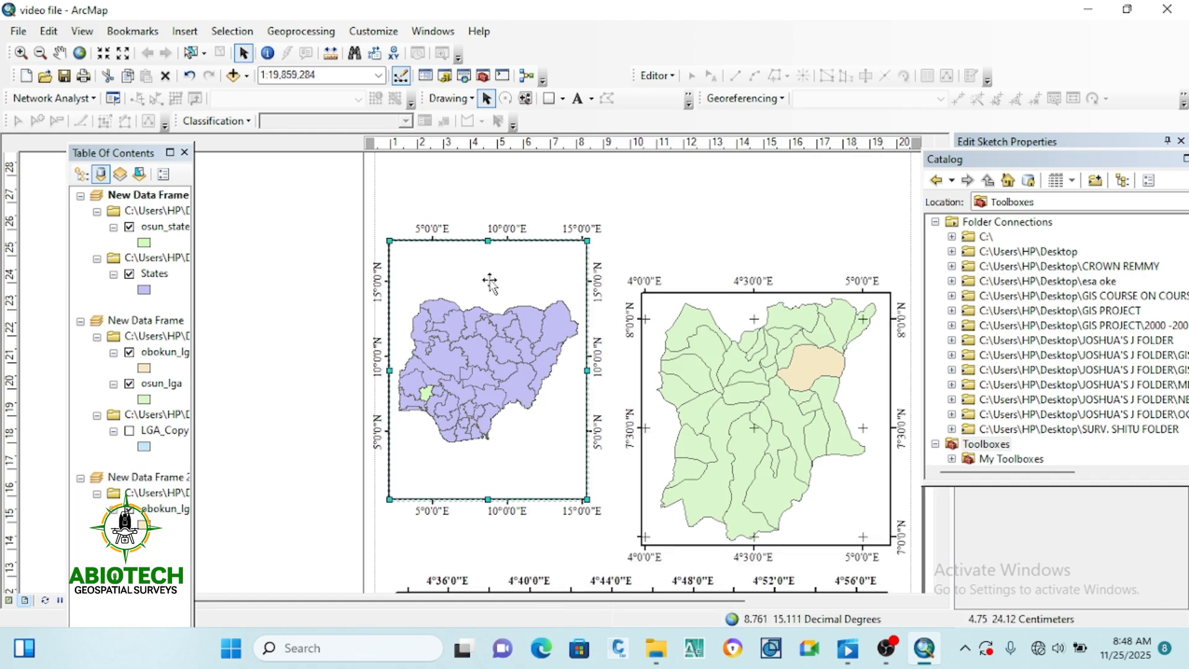
left_click(189, 37)
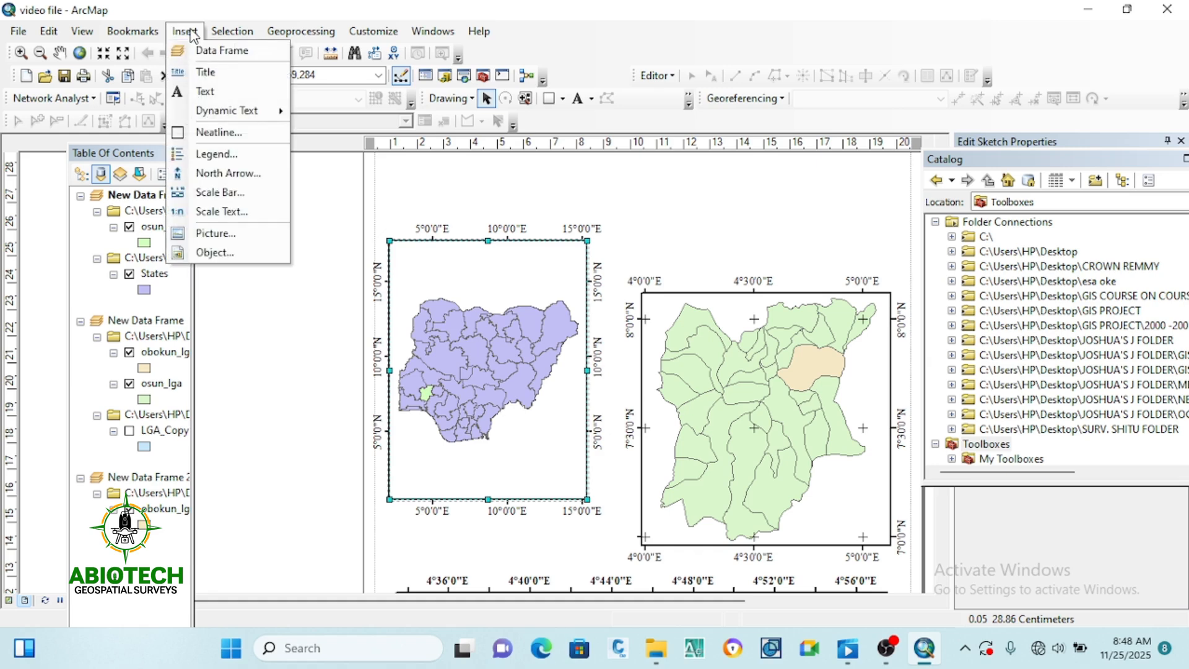
left_click(218, 155)
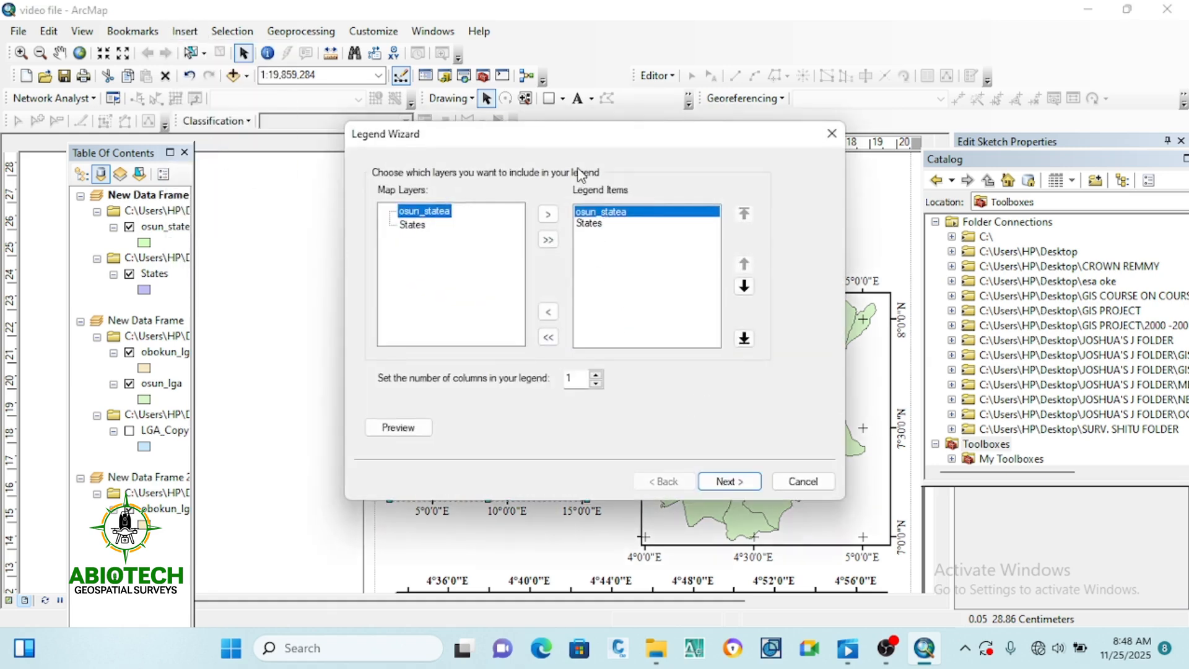
left_click_drag(564, 145, 483, 123)
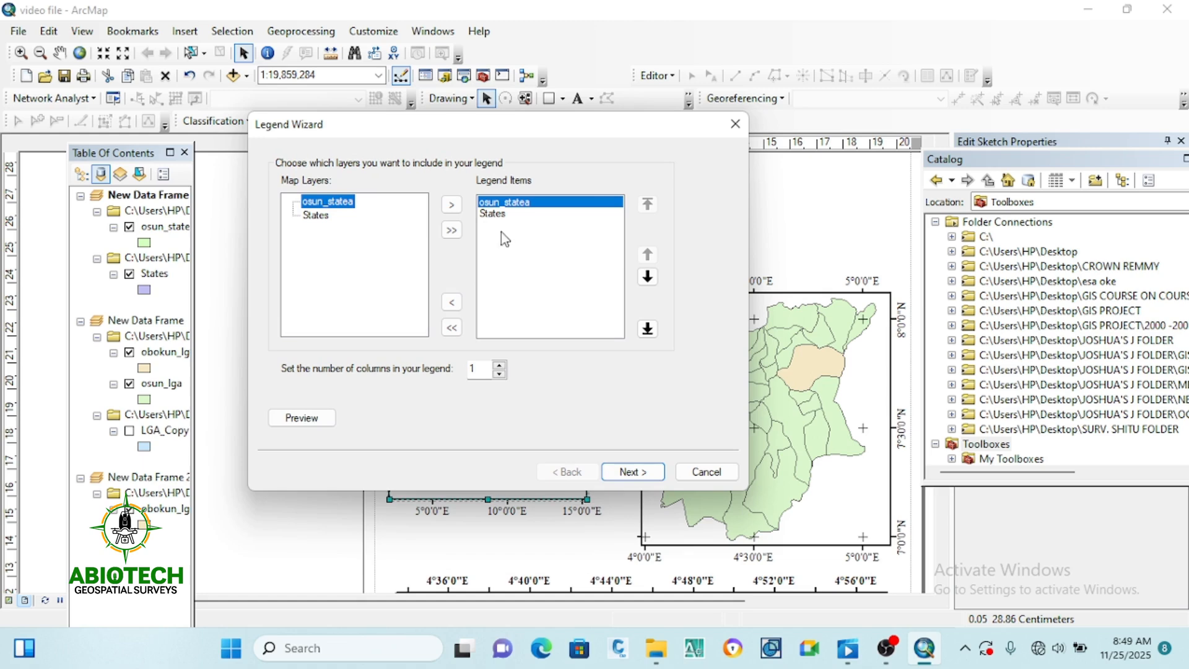
left_click(490, 213)
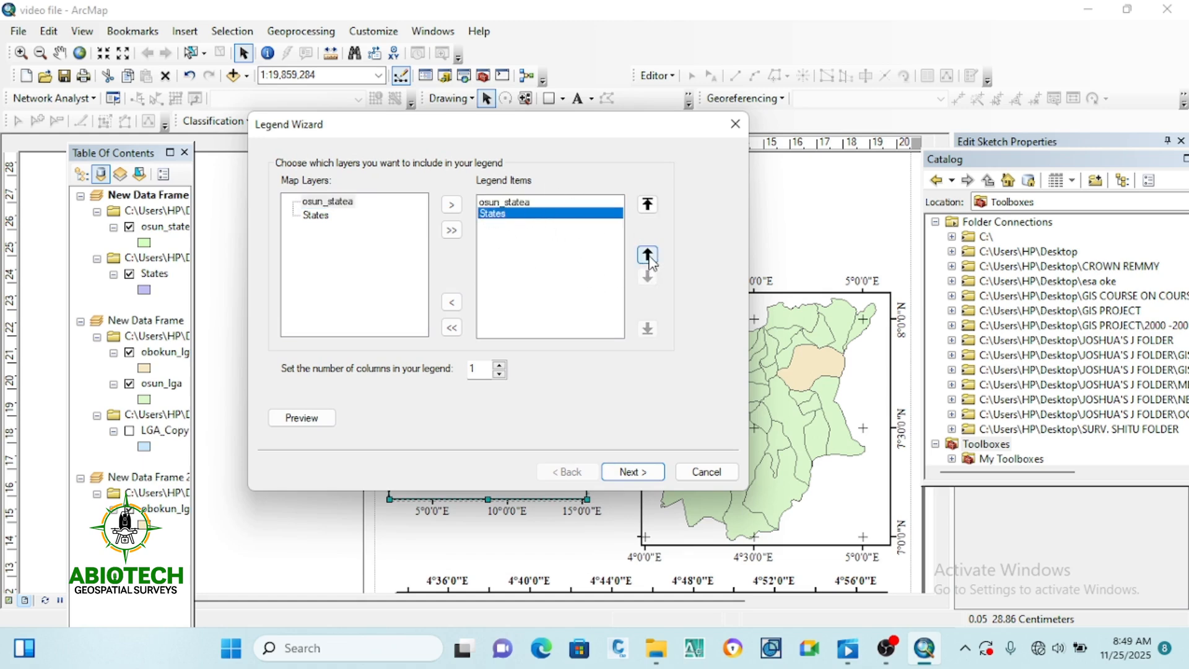
left_click(650, 204)
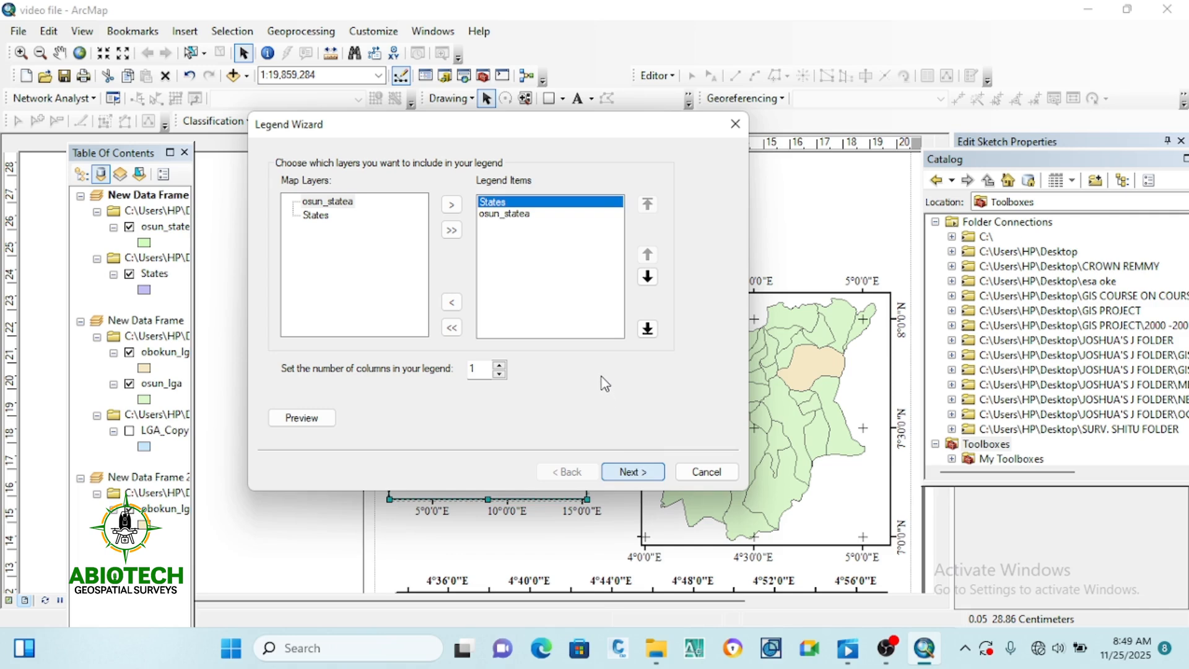
Give the Nigeria legend a 2.0 Point border and a Green background, continuing to the legend spacing settings.
left_click(644, 471)
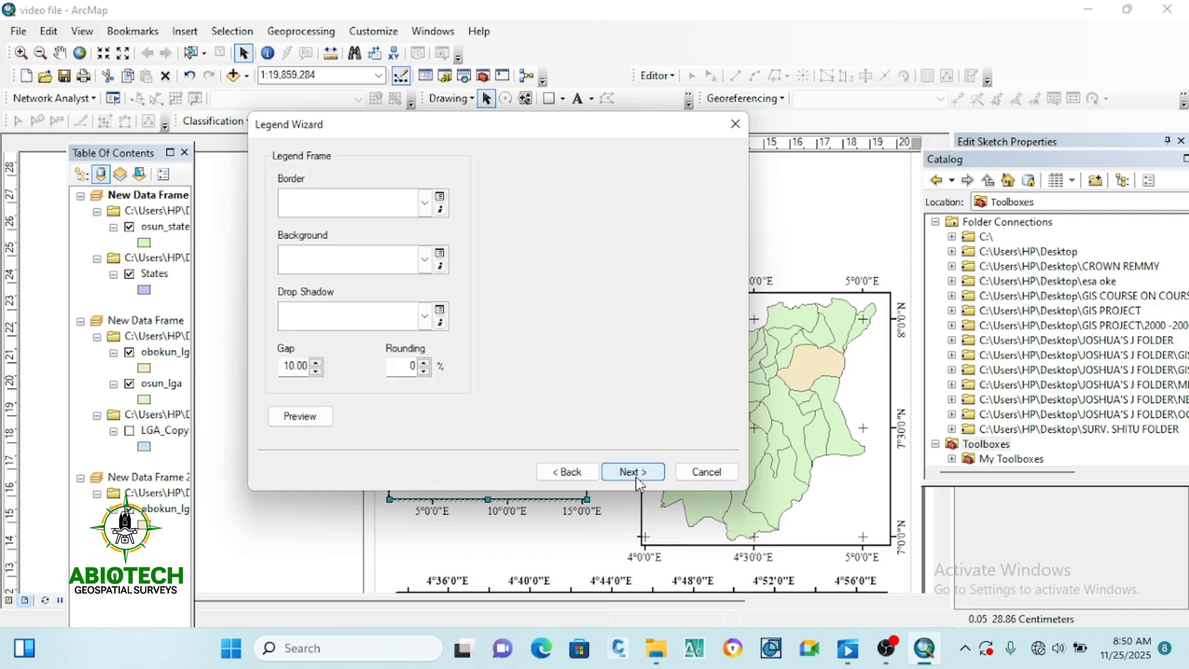
left_click(424, 206)
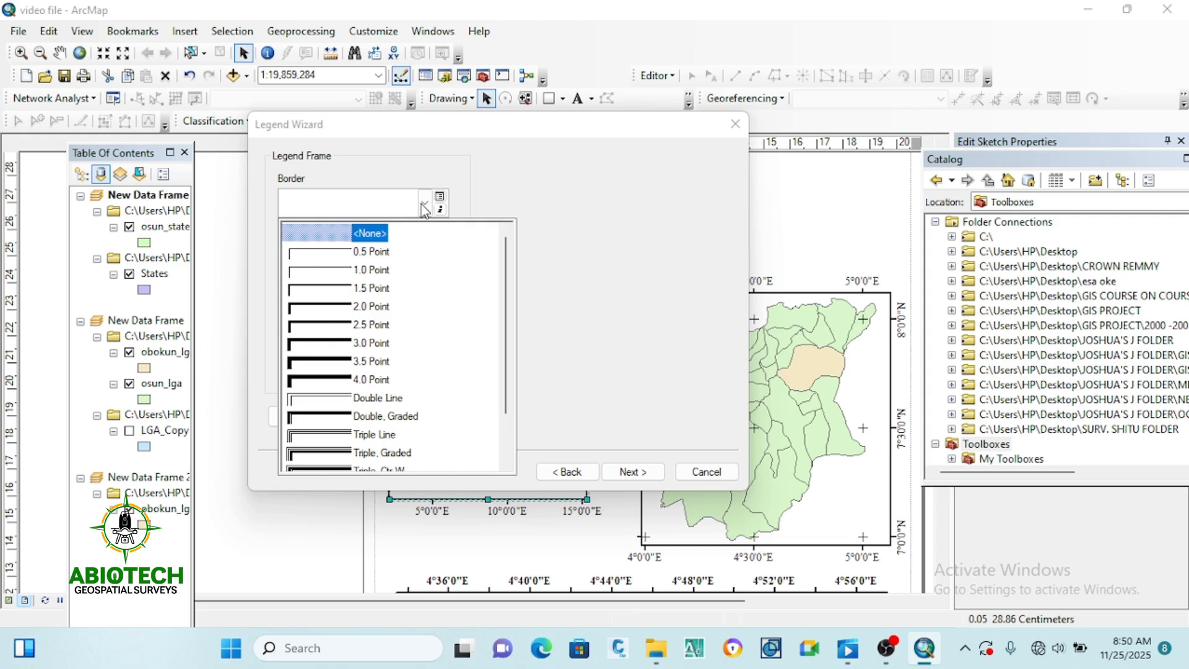
left_click(328, 306)
left_click(426, 260)
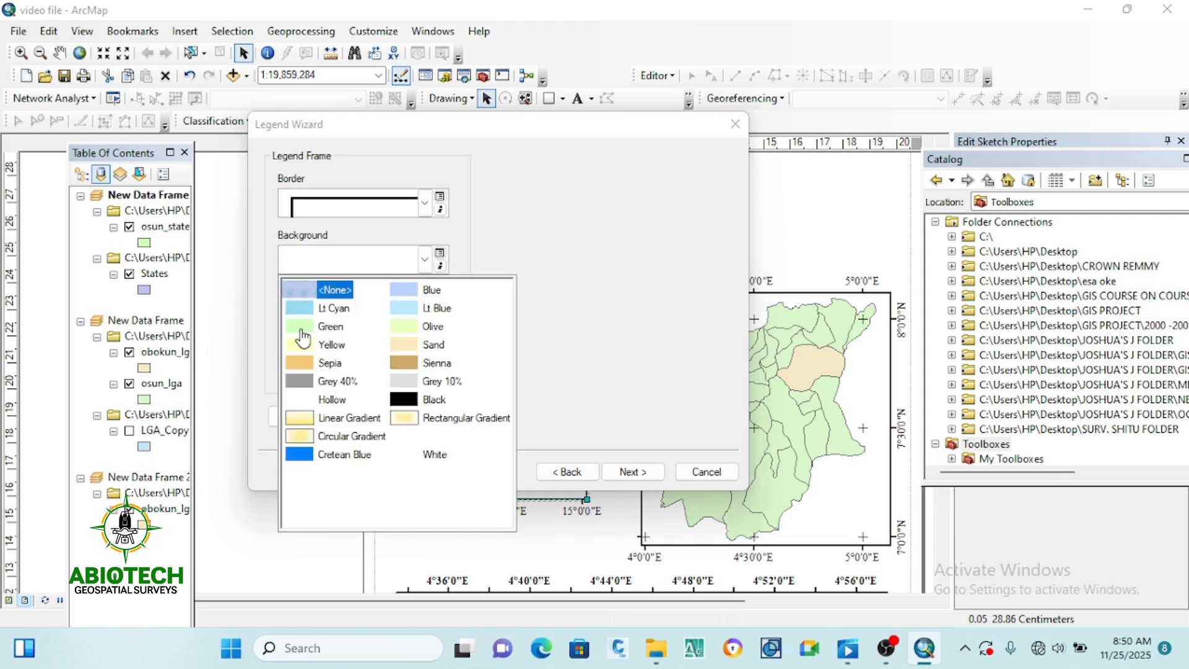
left_click(332, 326)
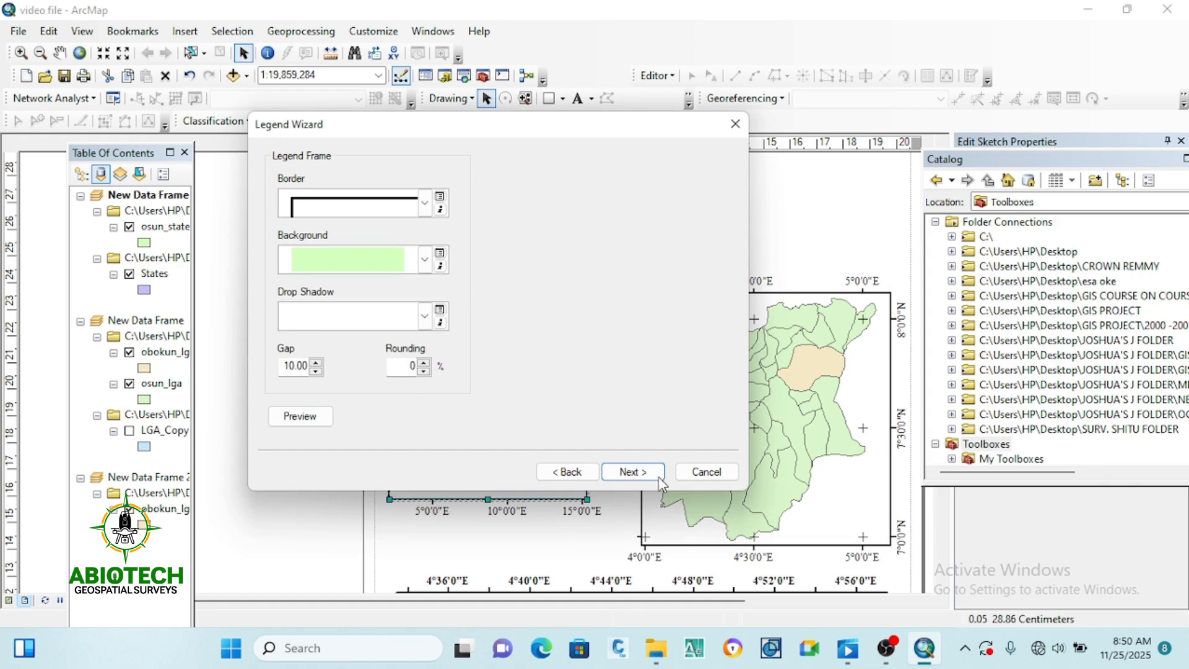
left_click(629, 469)
left_click(628, 469)
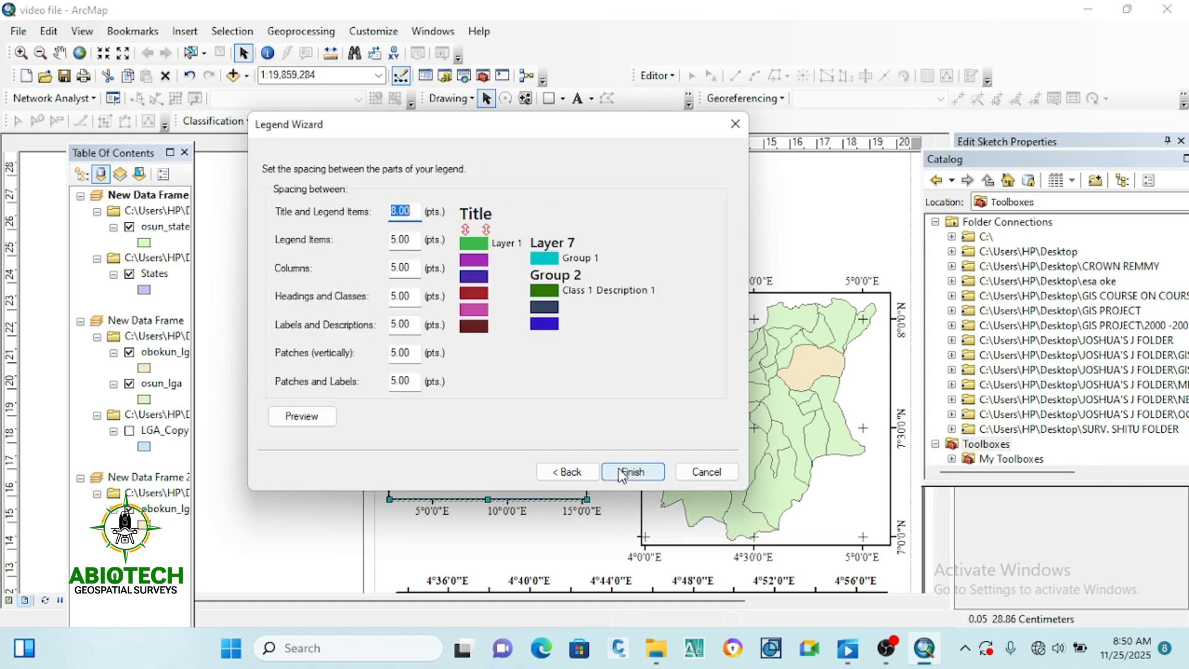
Finish the Nigeria legend with the default spacing, then move and shrink it into the lower-right corner of the Nigeria data frame.
left_click(627, 472)
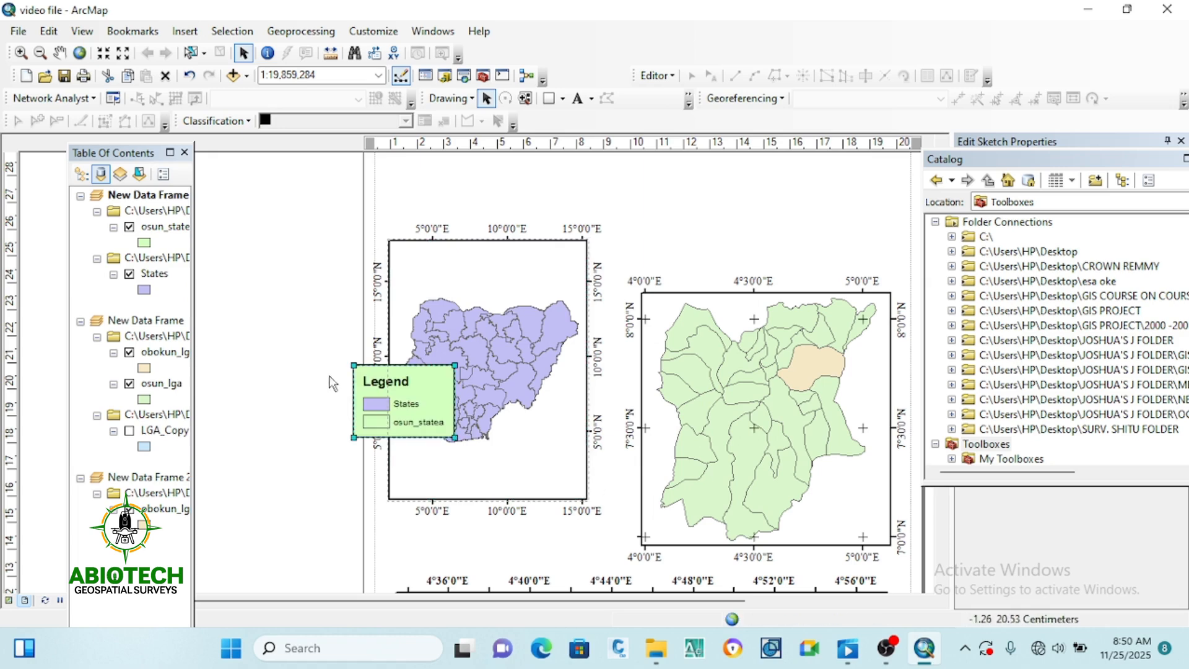
left_click_drag(379, 408, 509, 464)
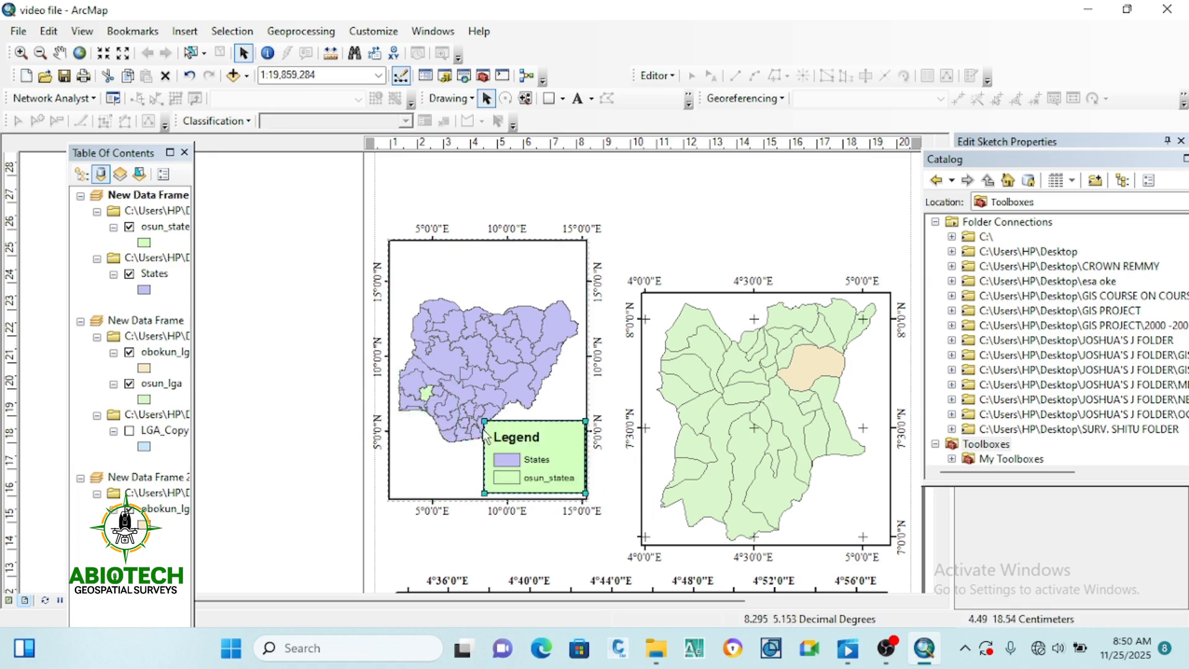
left_click(487, 430)
left_click_drag(487, 430, 549, 477)
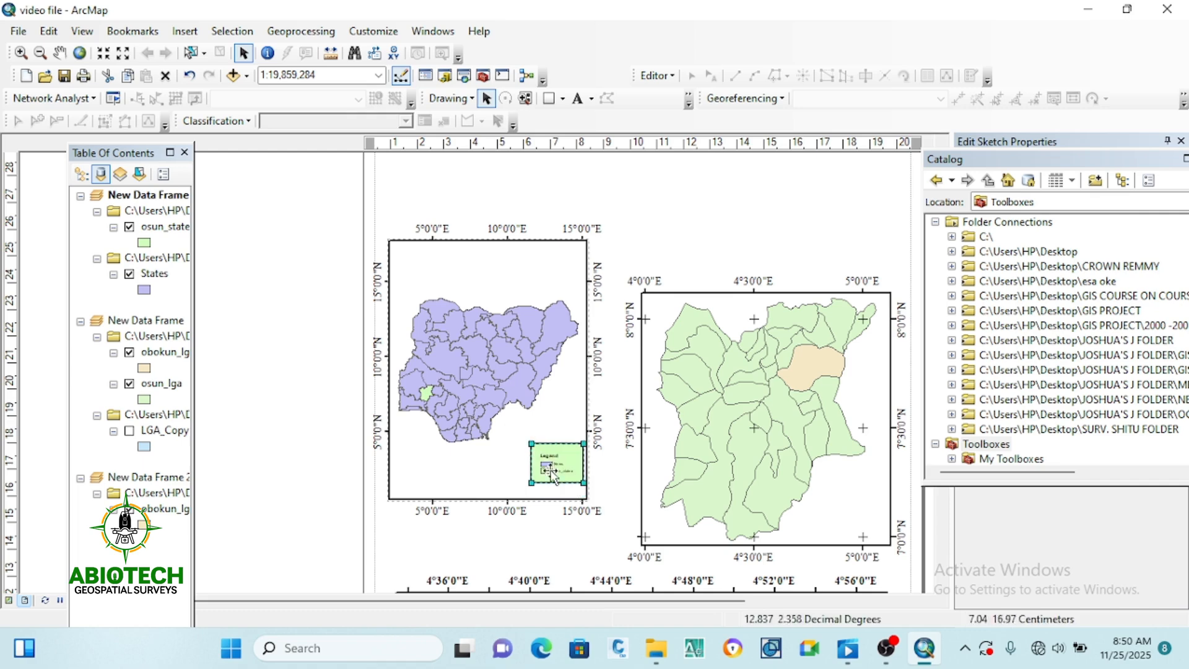
Set the Nigeria legend's background to No Color and its border color to light blue, and apply the changes.
double_click(561, 464)
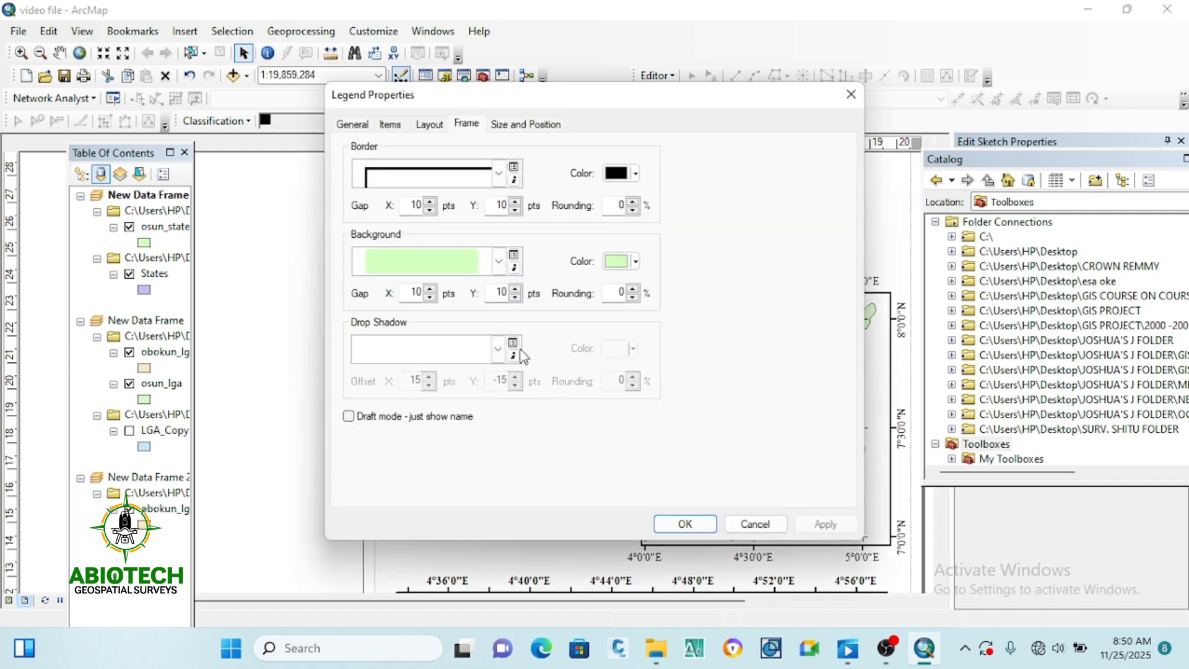
left_click(633, 262)
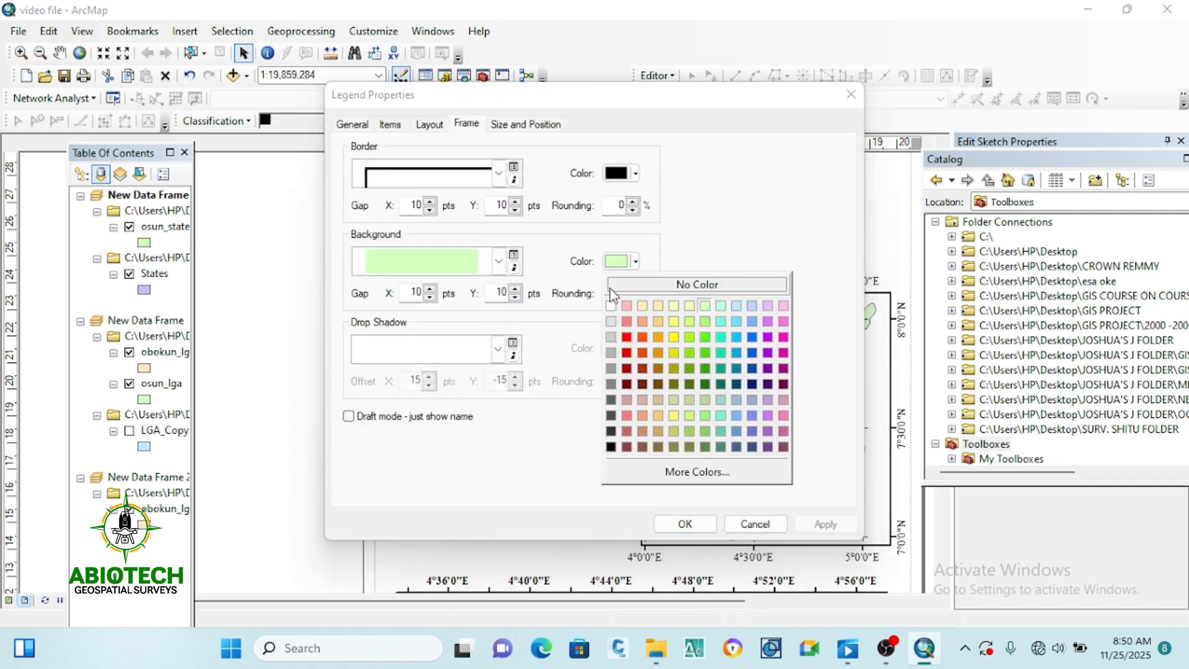
left_click(696, 282)
left_click(617, 174)
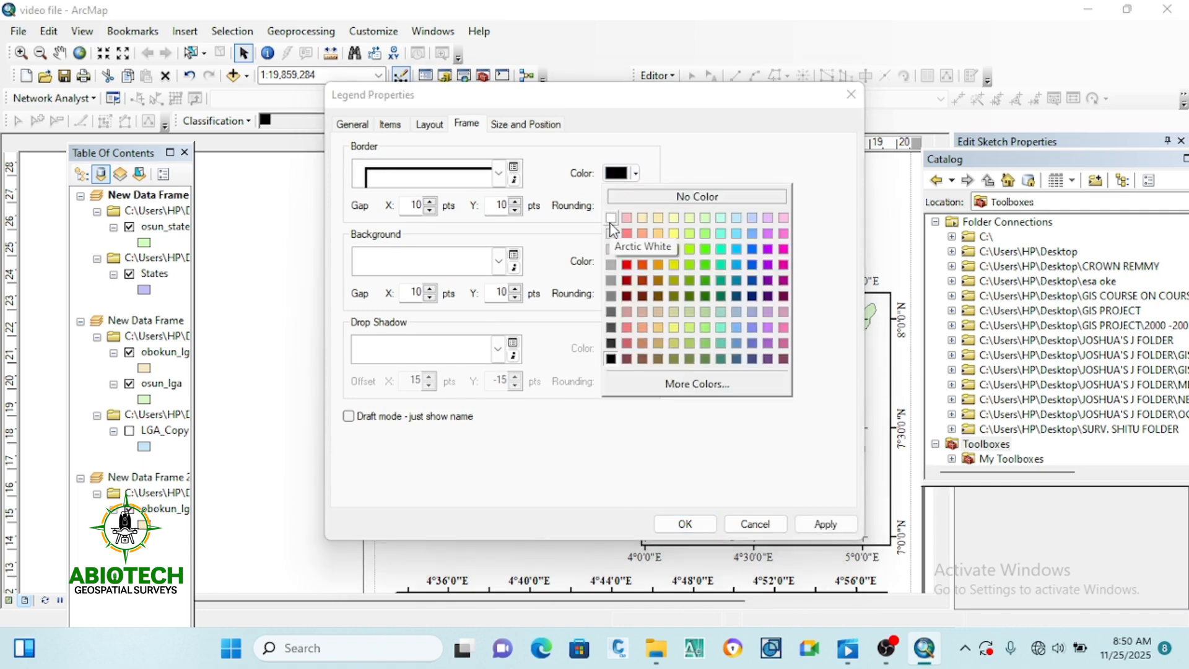
left_click(752, 234)
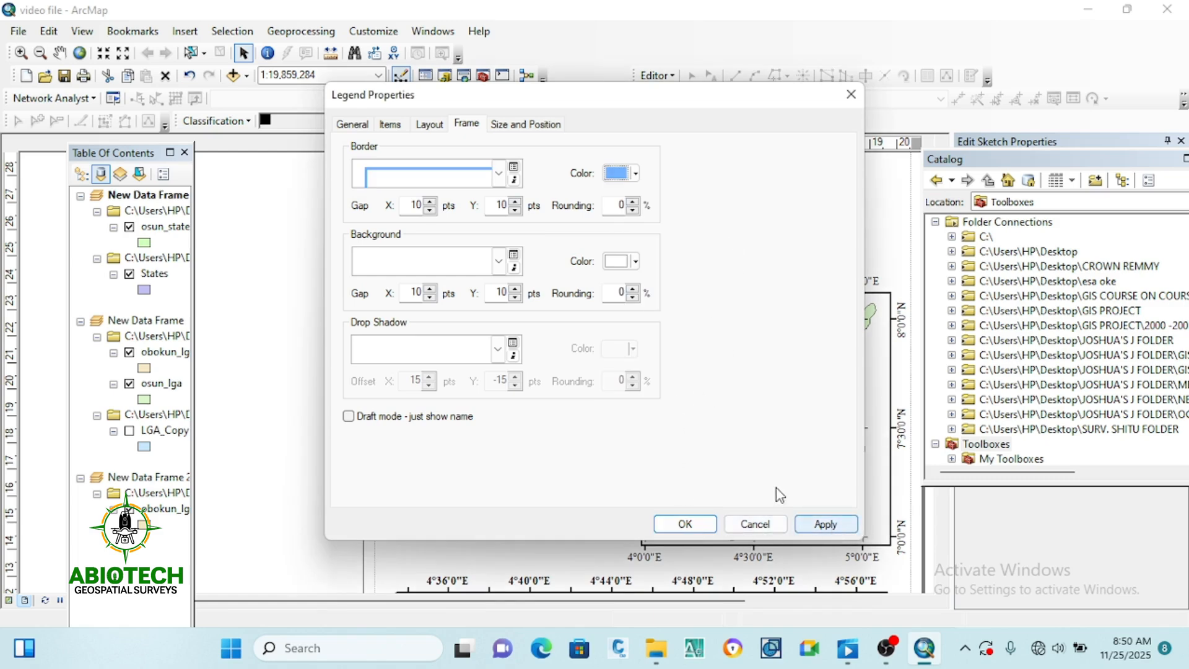
left_click(816, 528)
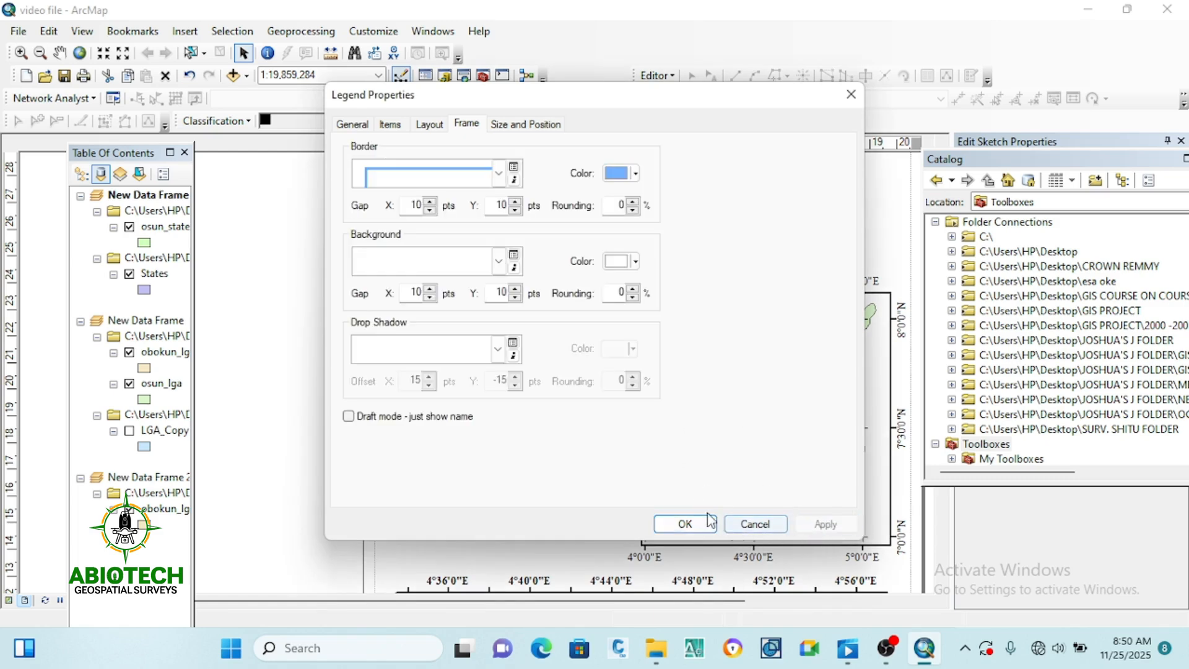
left_click(684, 524)
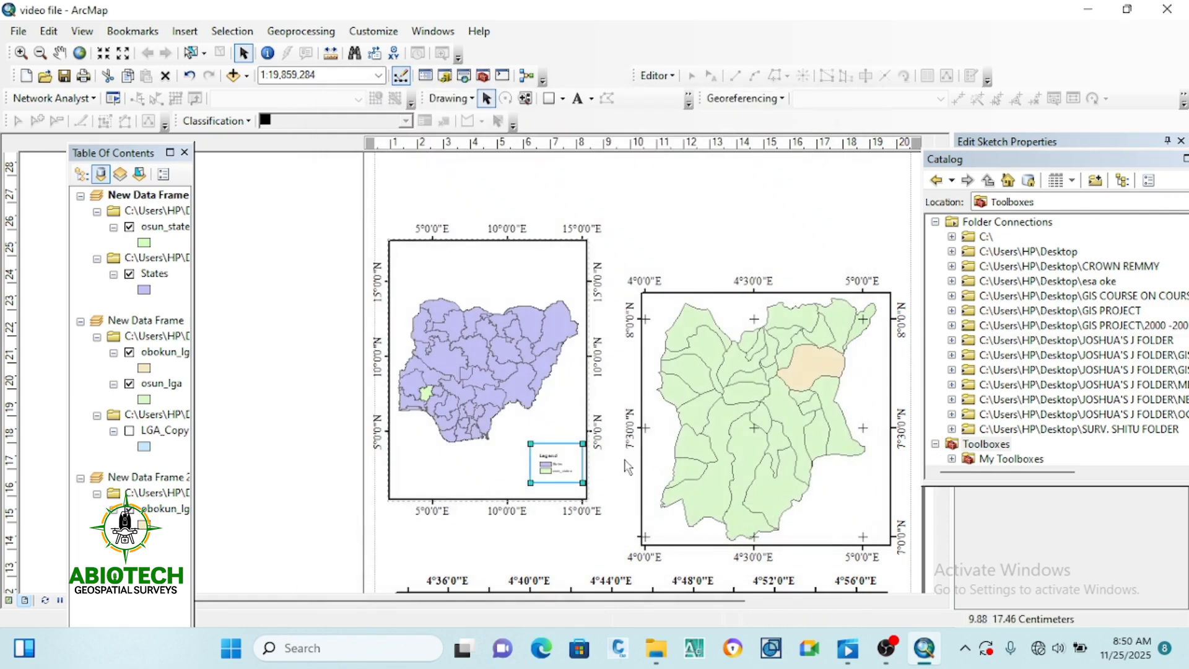
Nudge the Nigeria legend slightly down and inward from the data frame's right edge and check its entries up close.
left_click_drag(573, 479, 566, 484)
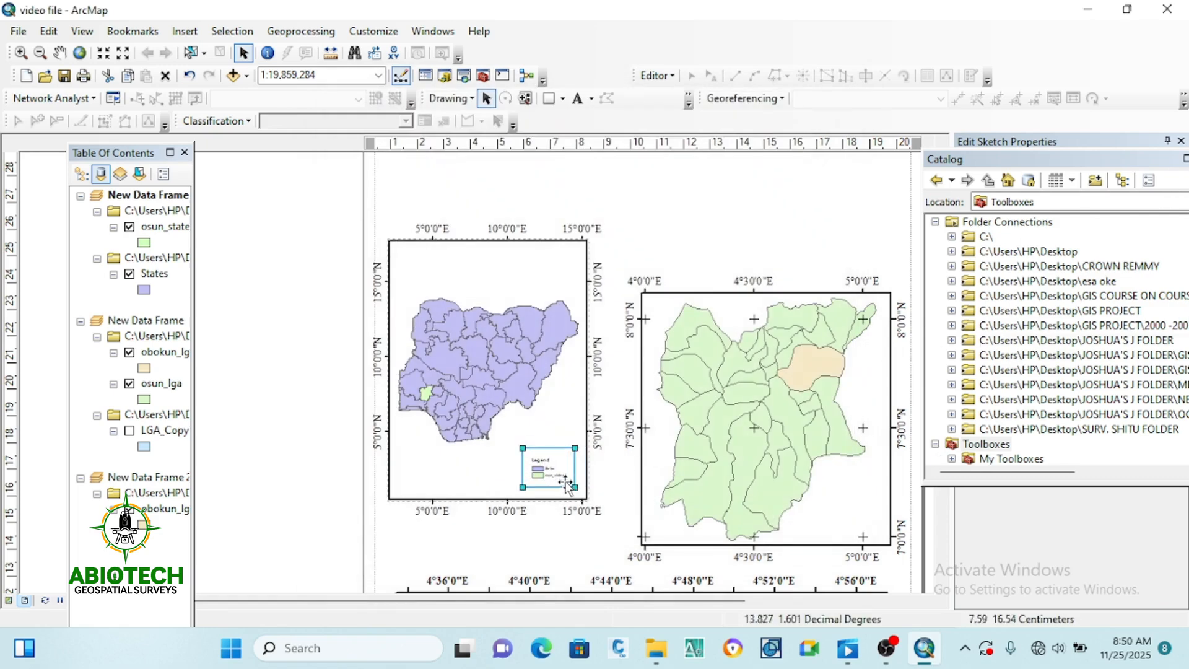
scroll(565, 485, "down", 3)
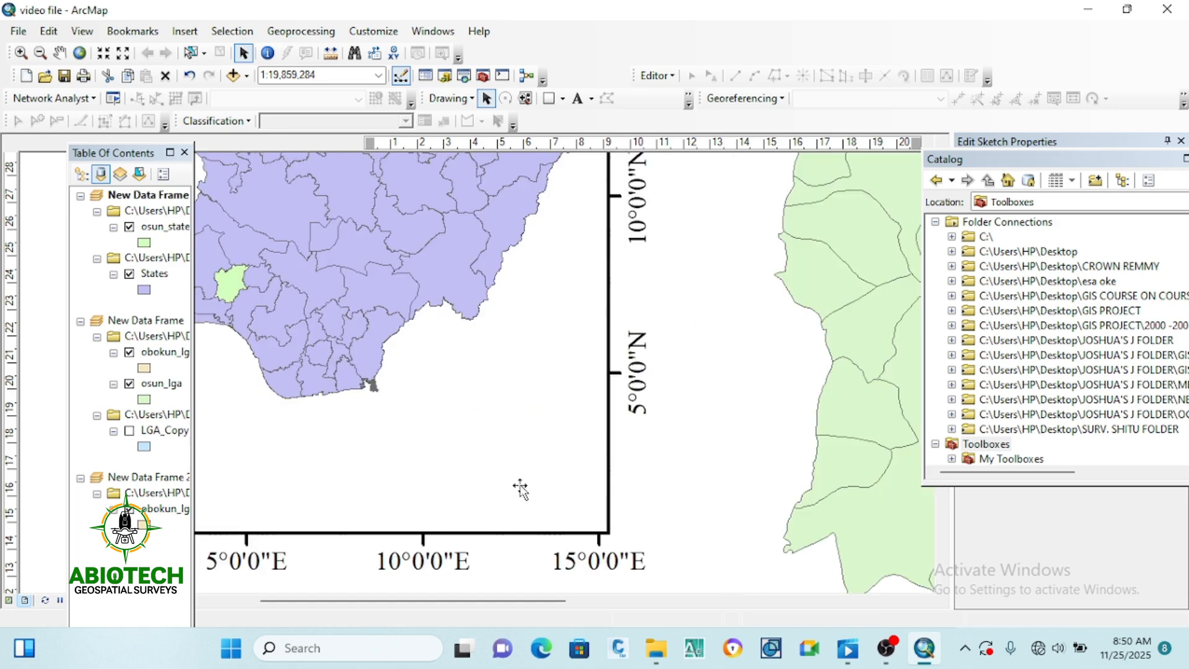
scroll(519, 483, "down", 3)
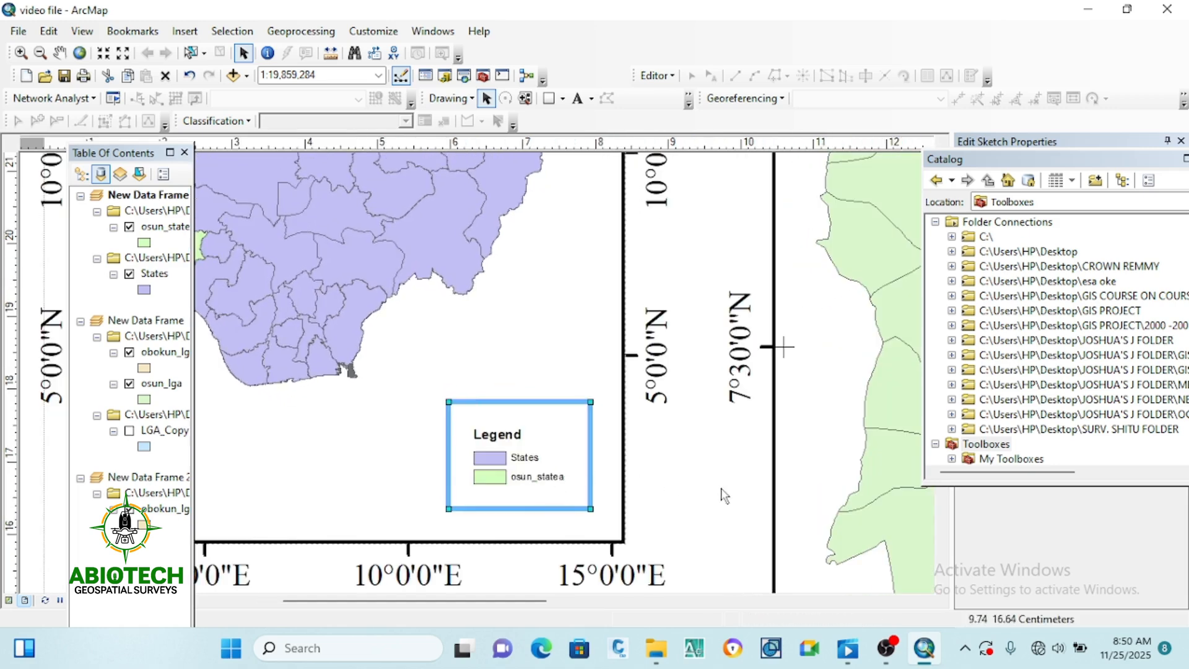
scroll(725, 495, "up", 2)
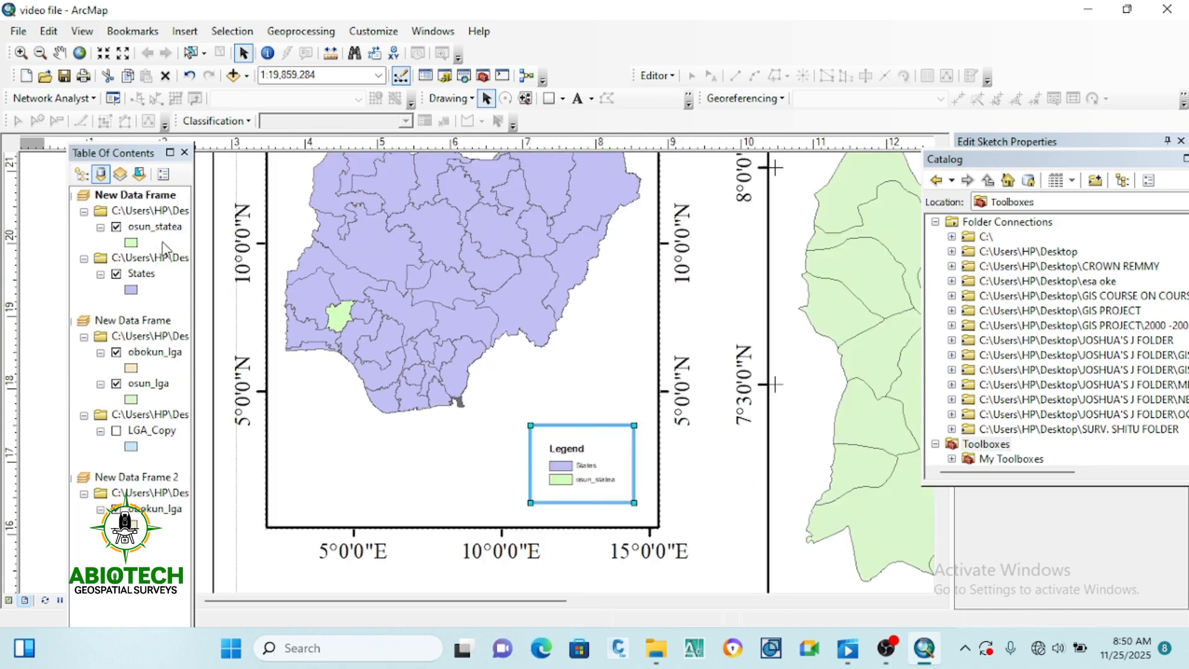
Rename the osun_statea layer in the Nigeria data frame as "osun state".
left_click(135, 237)
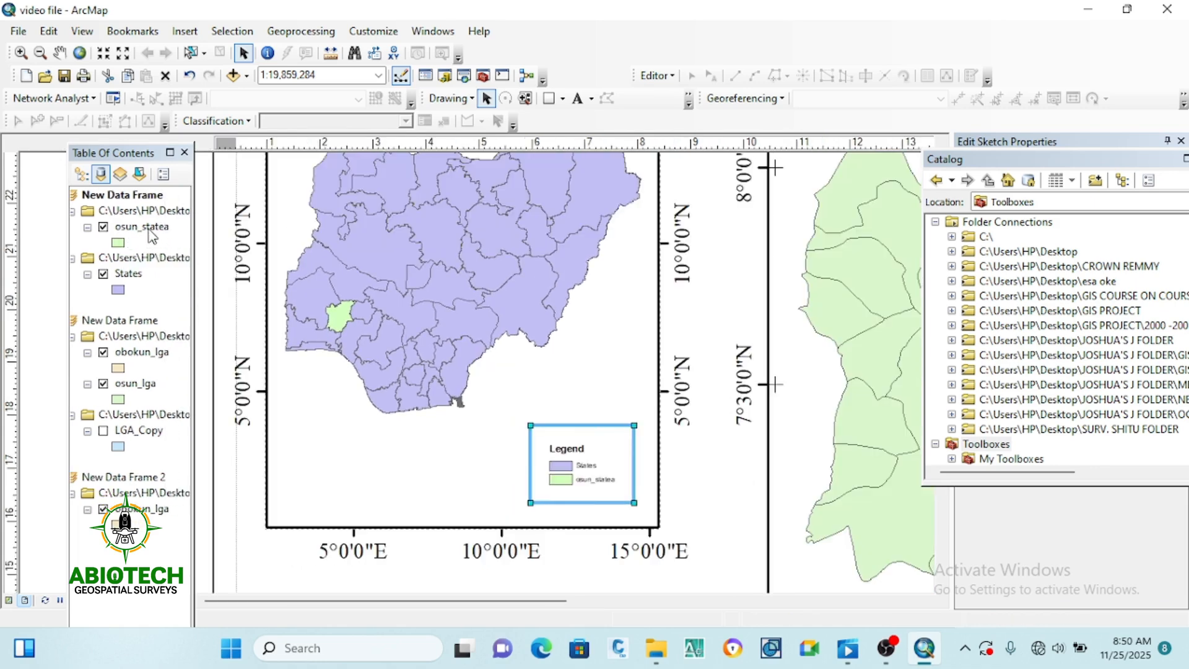
right_click(142, 227)
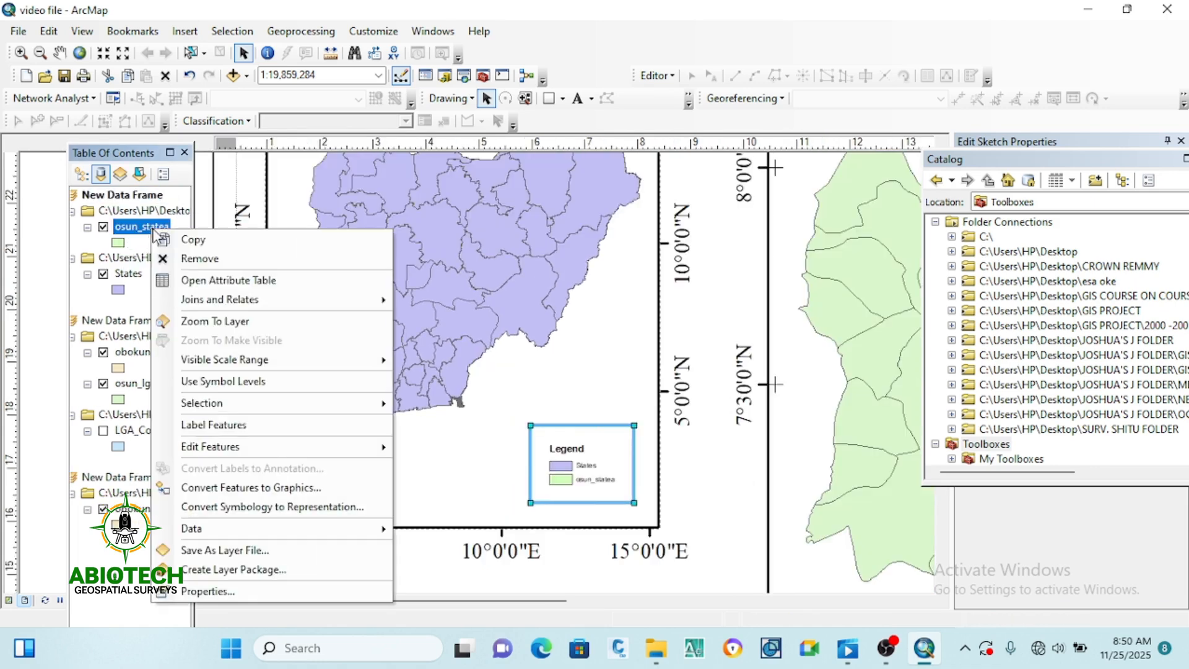
left_click(201, 591)
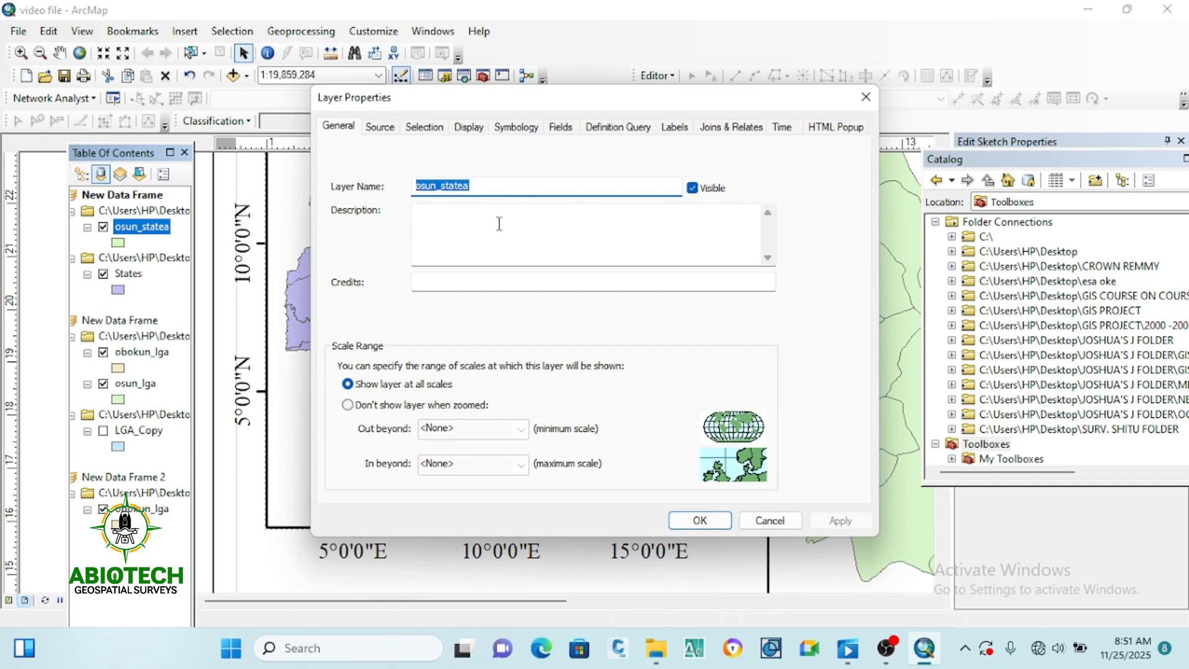
type("osun s")
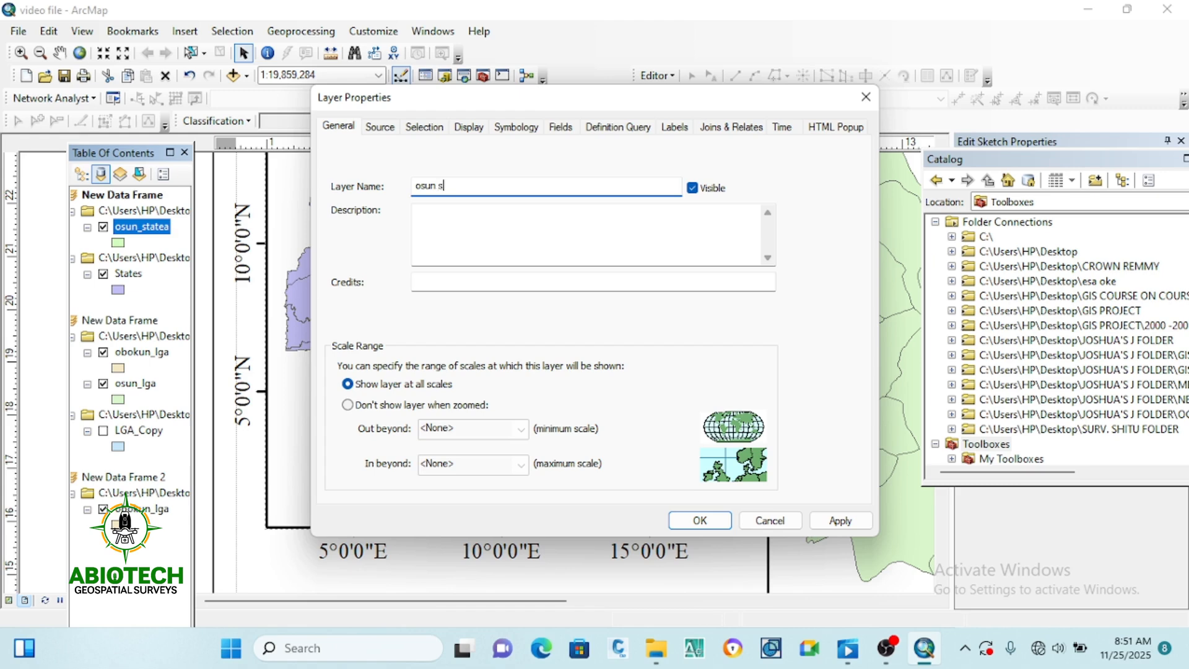
type("tate")
left_click(838, 520)
left_click(700, 520)
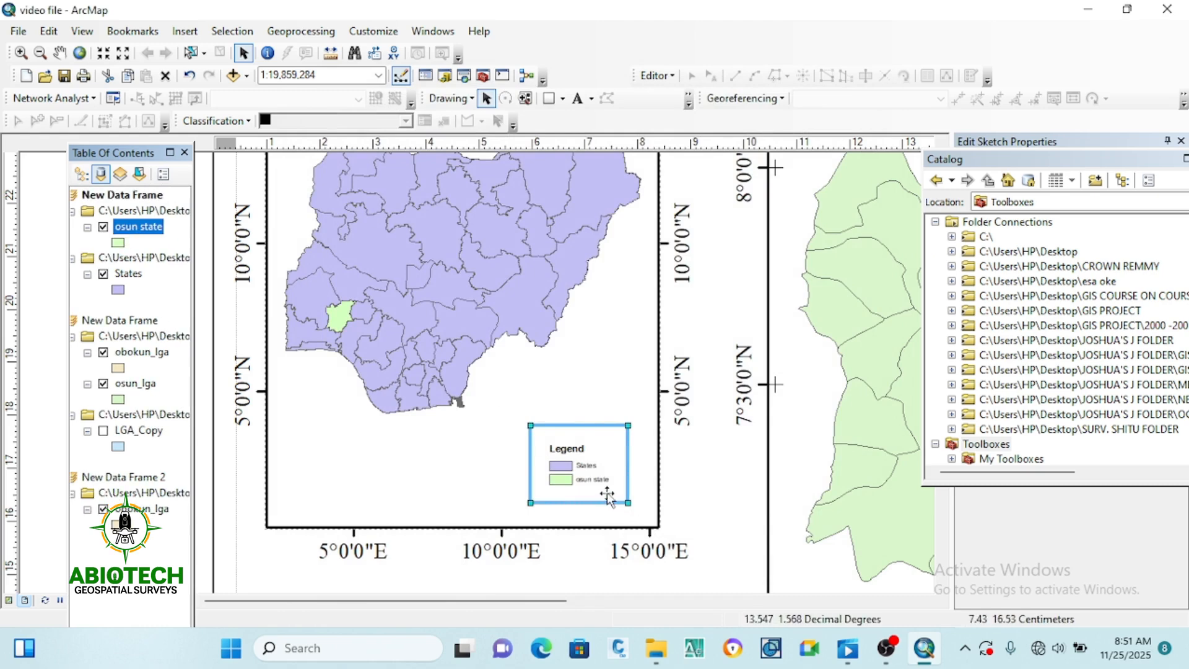
Insert a legend for the Osun State data frame listing obokun_lga and osun_lga, keeping the default wizard settings.
scroll(444, 409, "up", 3)
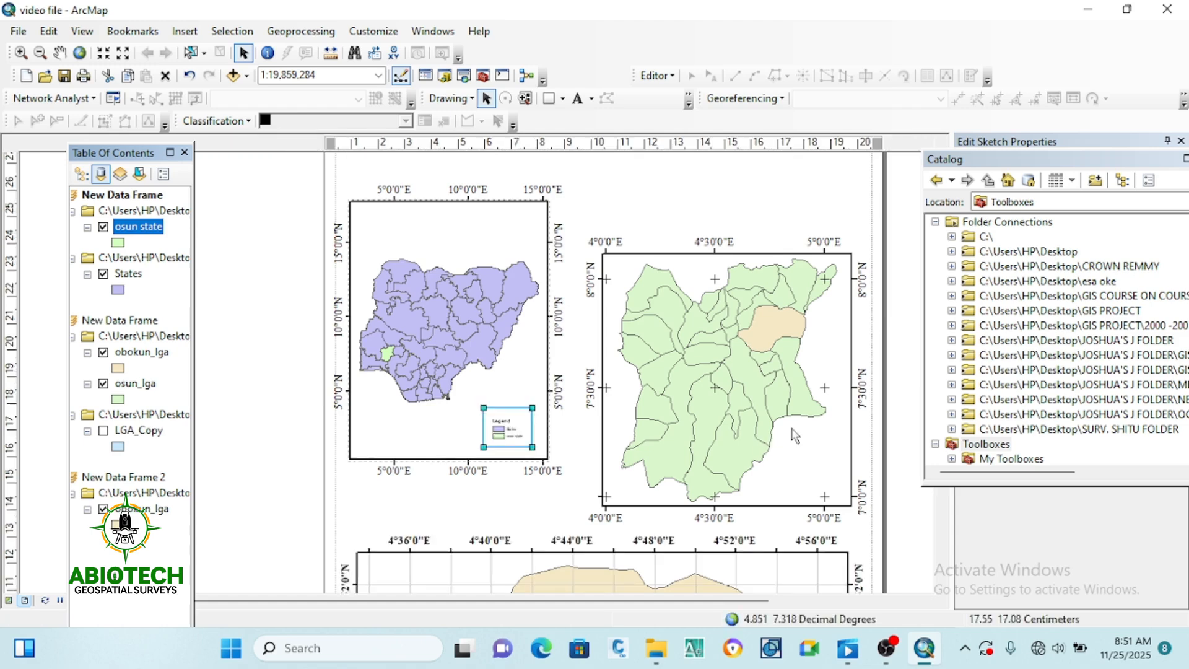
left_click(792, 433)
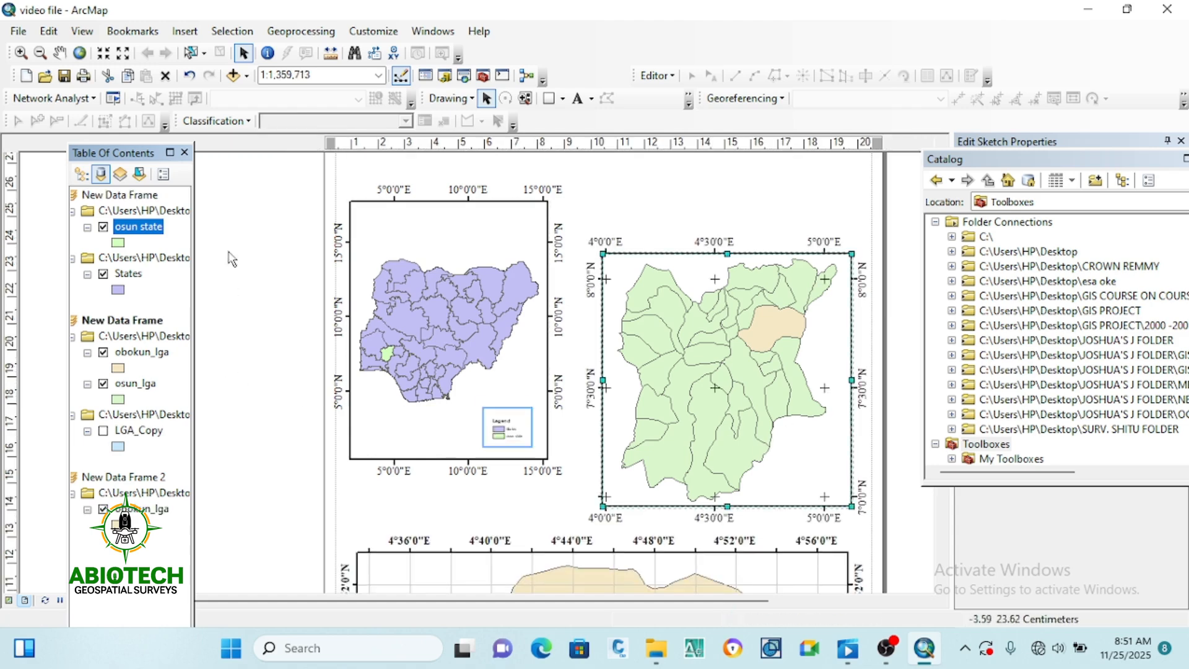
left_click(185, 31)
left_click(221, 160)
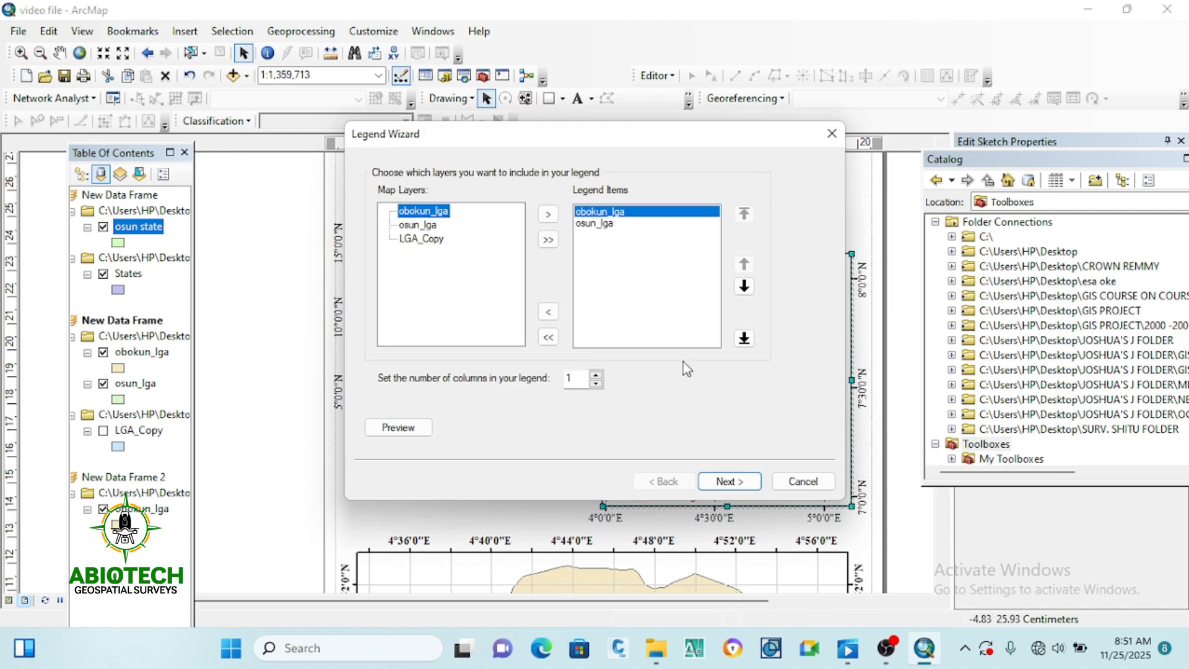
left_click(726, 483)
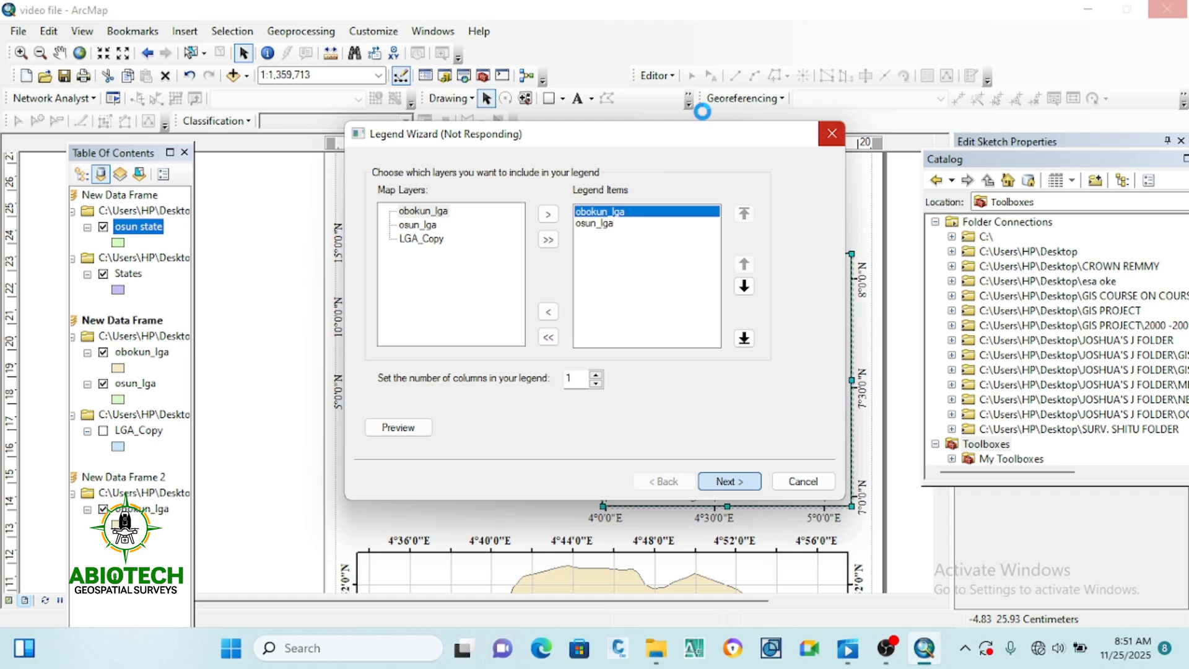
left_click(729, 482)
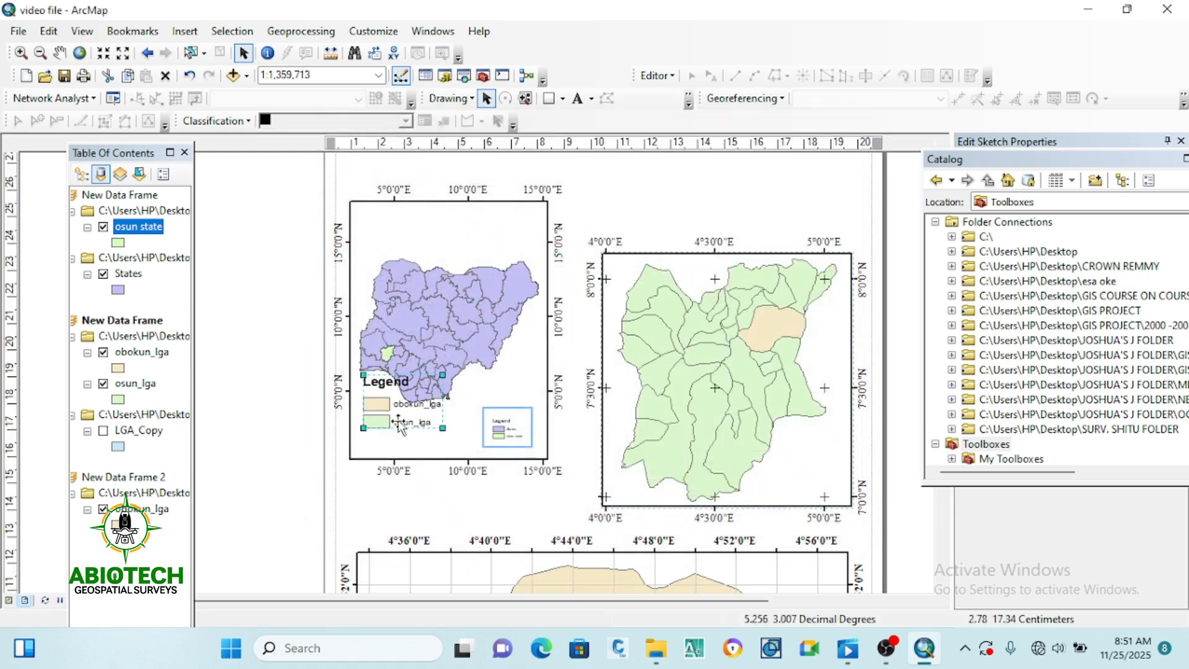
Move the new legend into the lower-right corner of the Osun State data frame and shrink it to fit there.
left_click_drag(398, 424, 798, 489)
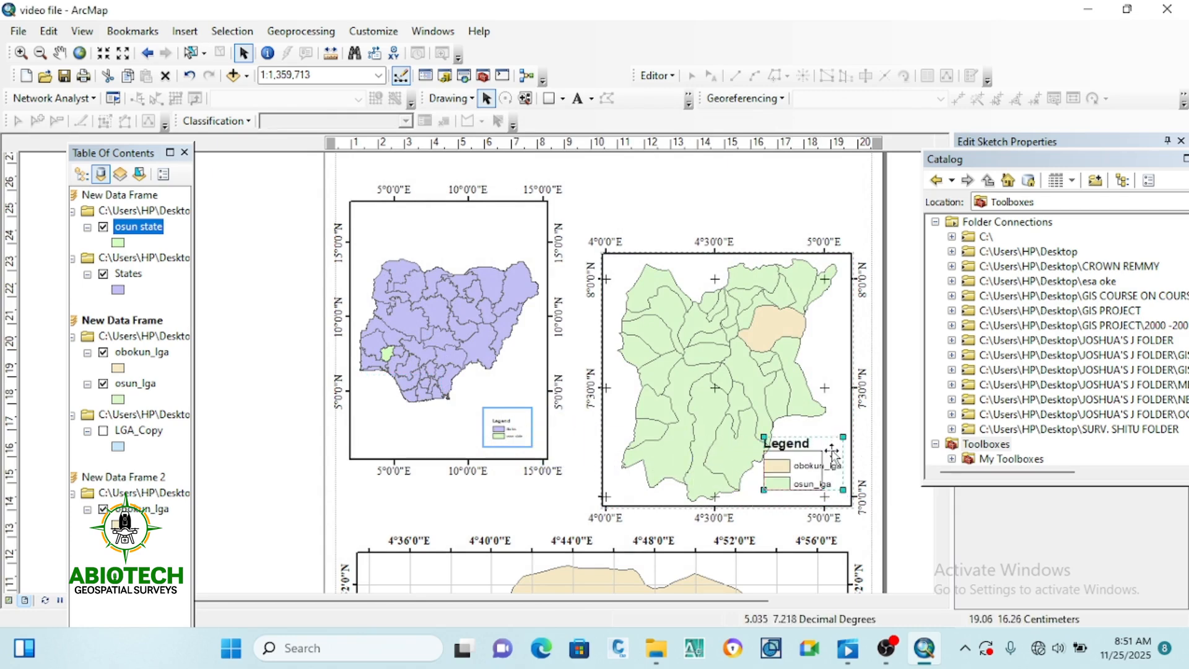
left_click_drag(843, 436, 821, 451)
left_click_drag(813, 474, 809, 466)
scroll(824, 480, "up", 1)
scroll(824, 480, "up", 2)
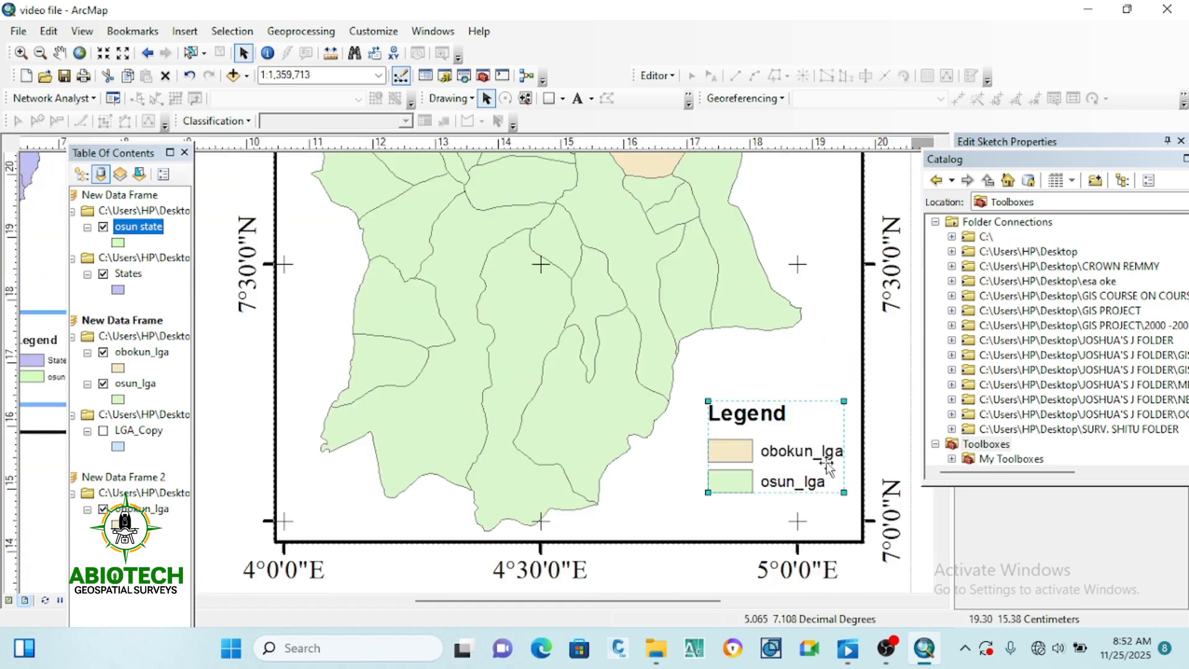
Rename the obokun_lga layer in the Osun State data frame as "Obokun L.G.A".
right_click(141, 356)
left_click(247, 363)
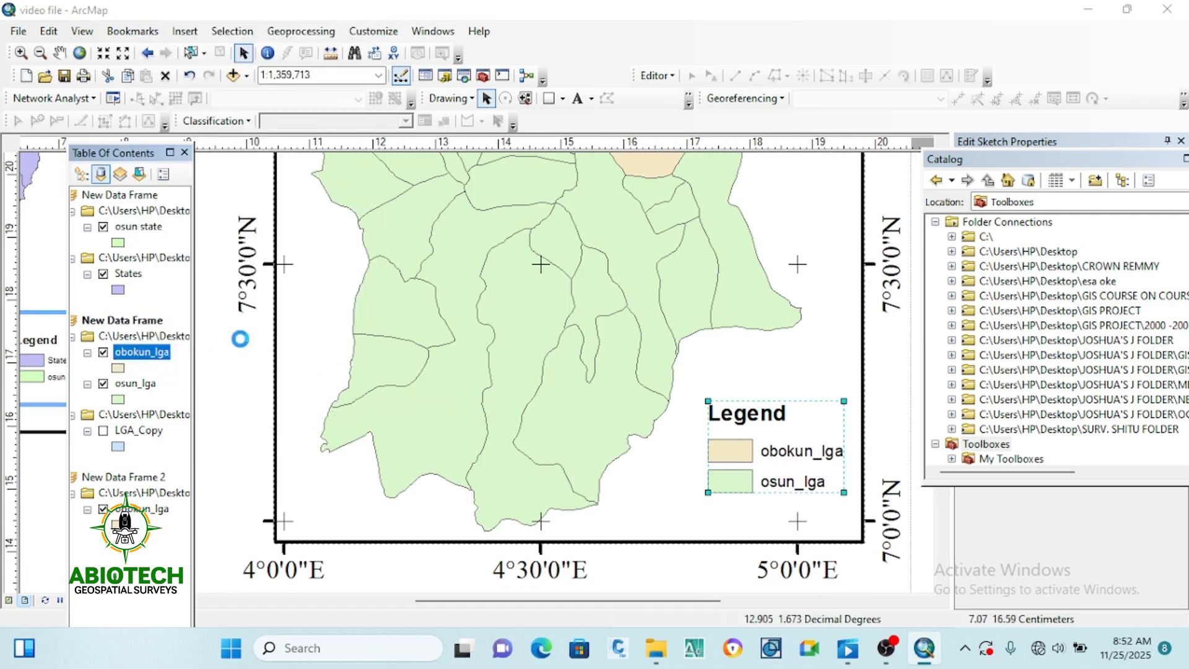
left_click_drag(472, 184, 394, 193)
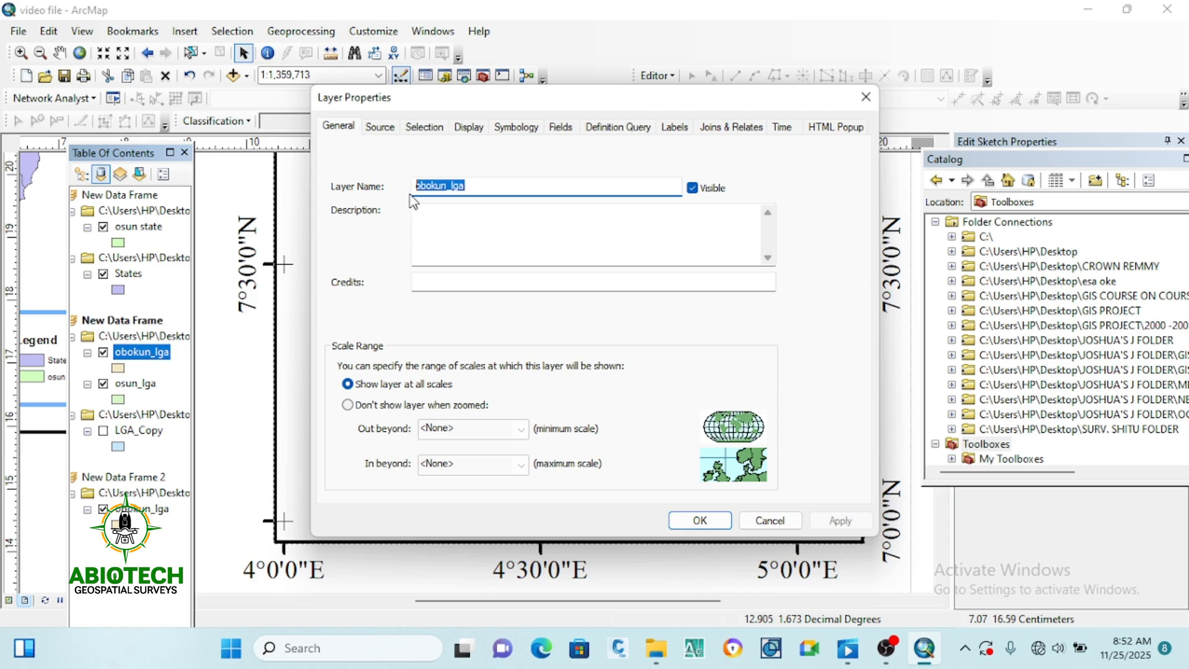
type("O")
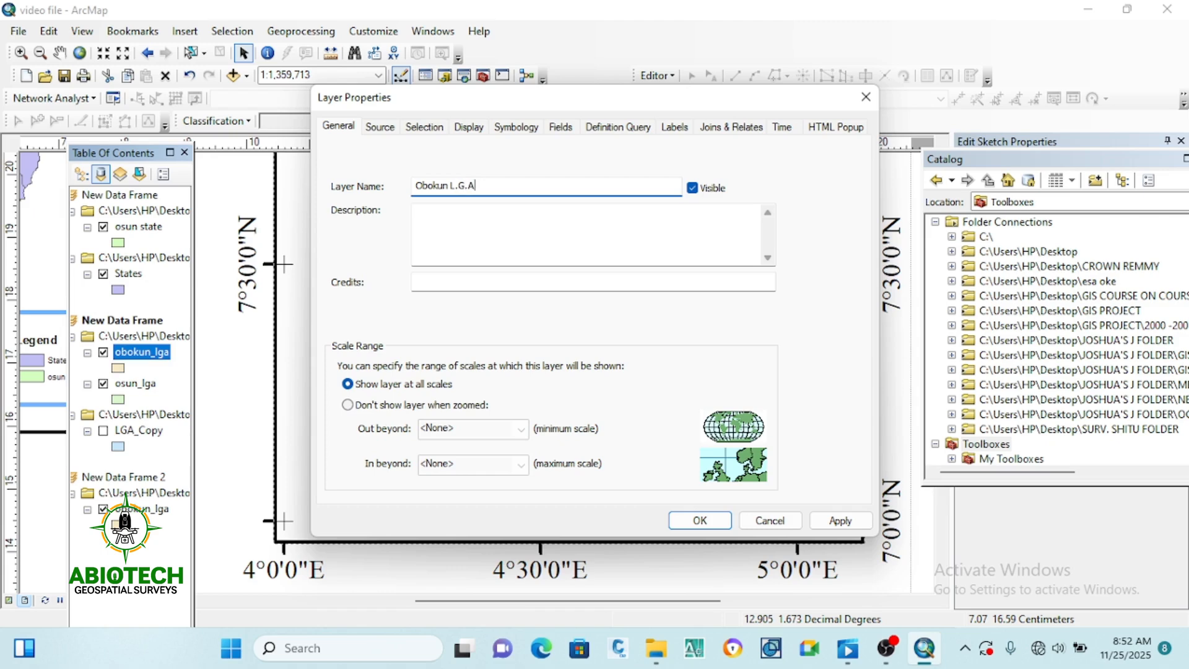
left_click(839, 521)
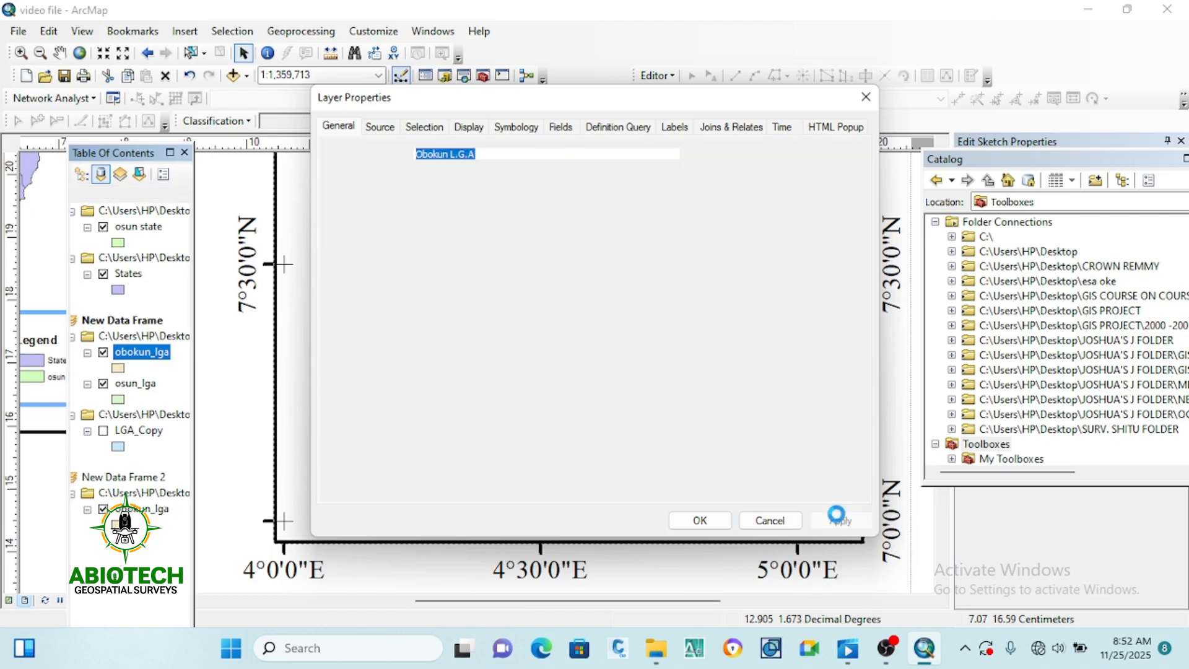
left_click(706, 524)
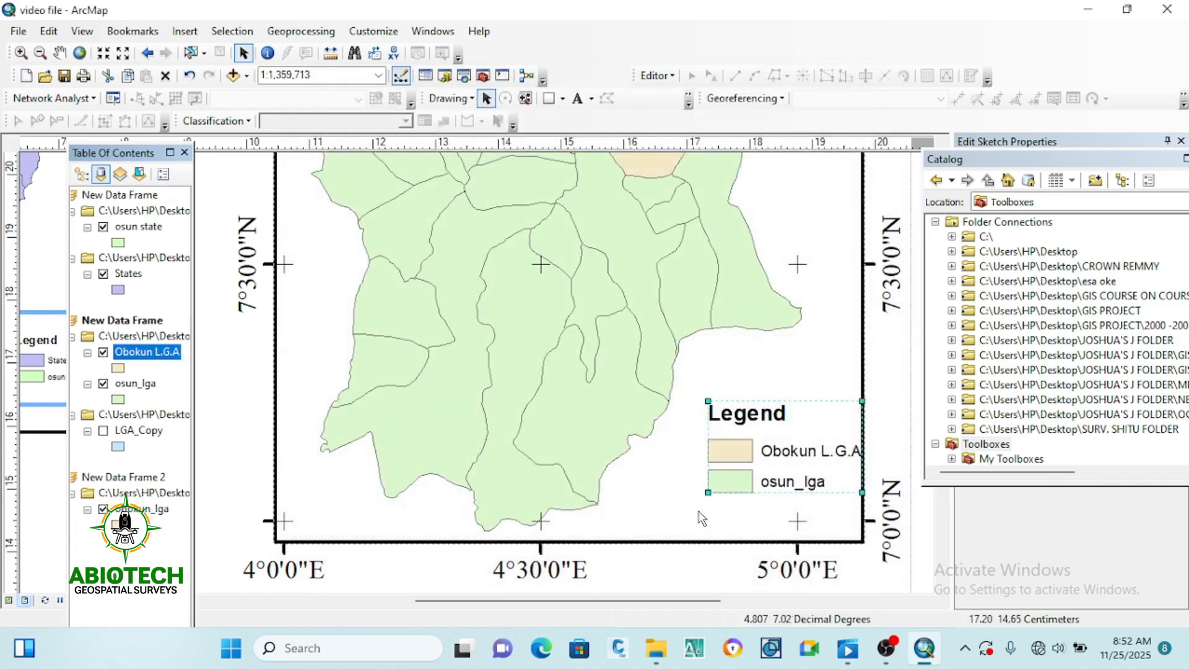
Rename the osun_lga layer in the Osun State data frame as "Osun state".
right_click(136, 384)
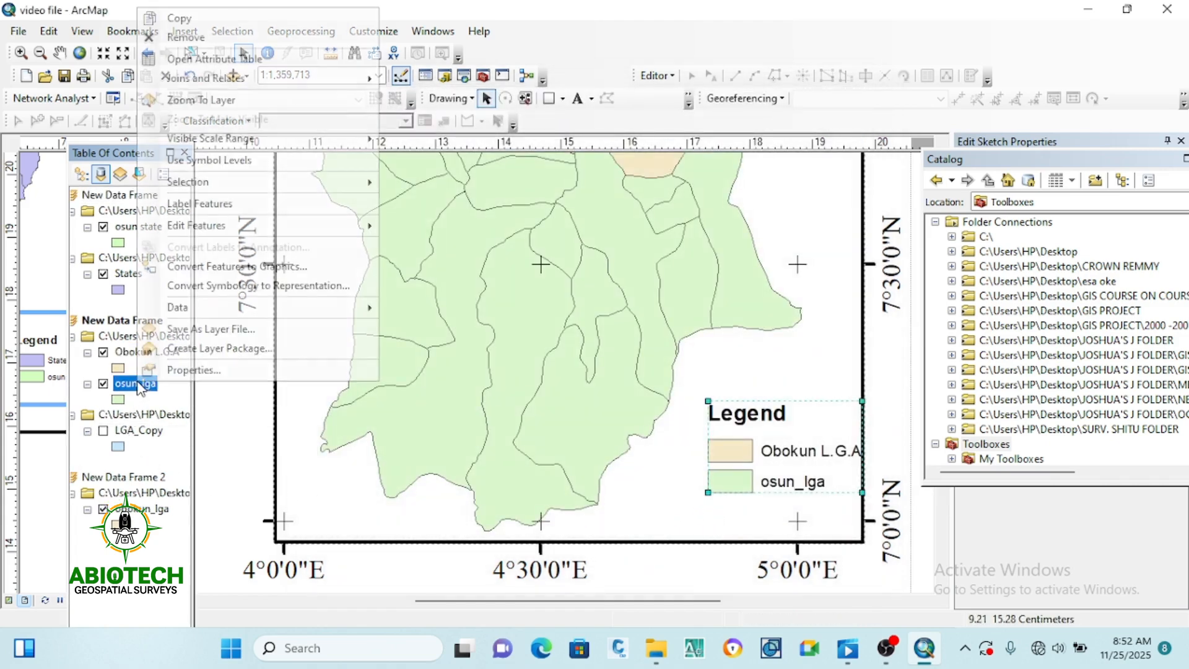
left_click(165, 374)
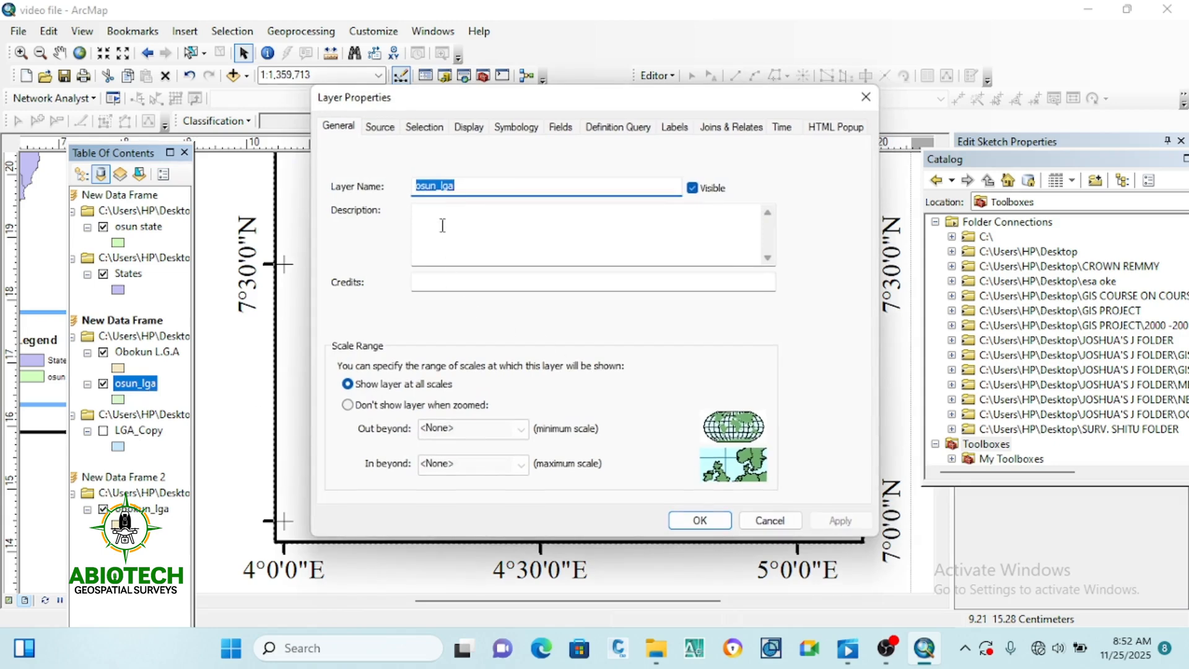
type("O")
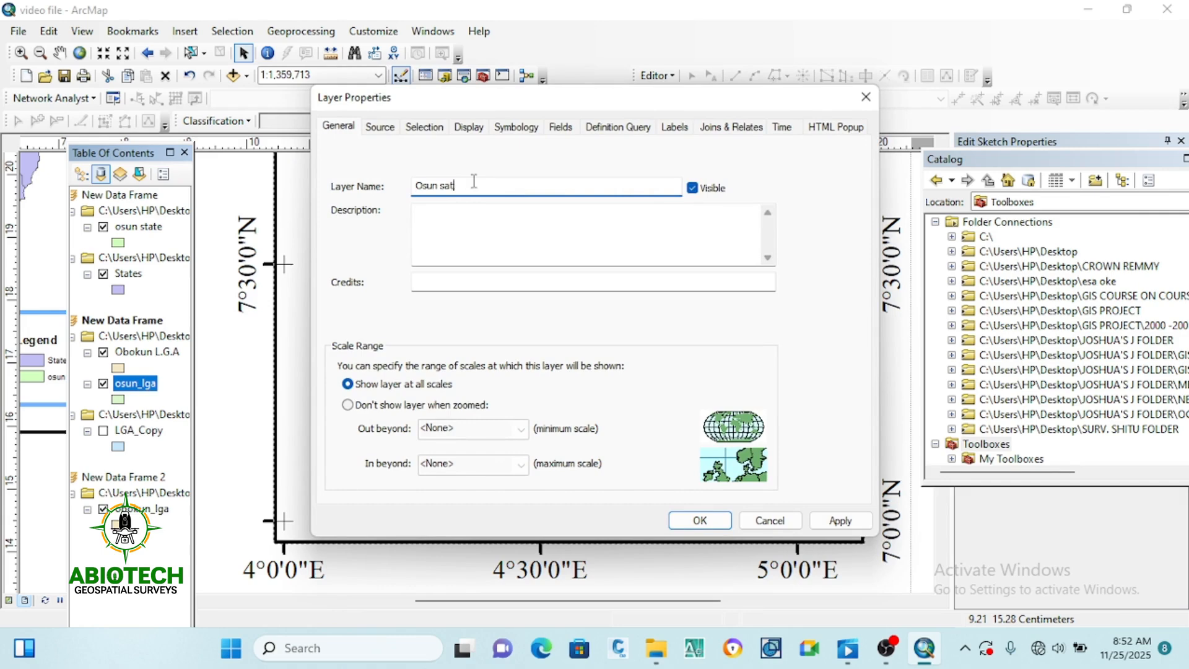
left_click(842, 514)
left_click(707, 521)
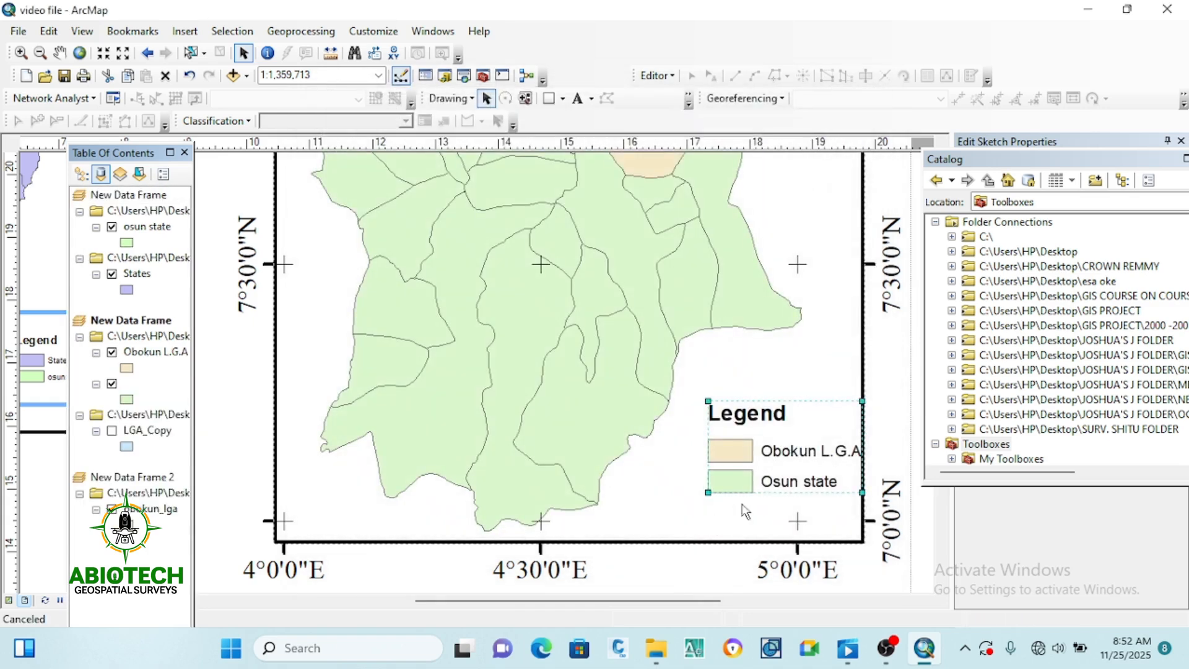
Give the Osun State data frame's legend a thin light green border.
mouse_move(772, 458)
left_mouse_down()
mouse_move(731, 469)
mouse_move(766, 462)
left_mouse_up()
double_click(768, 462)
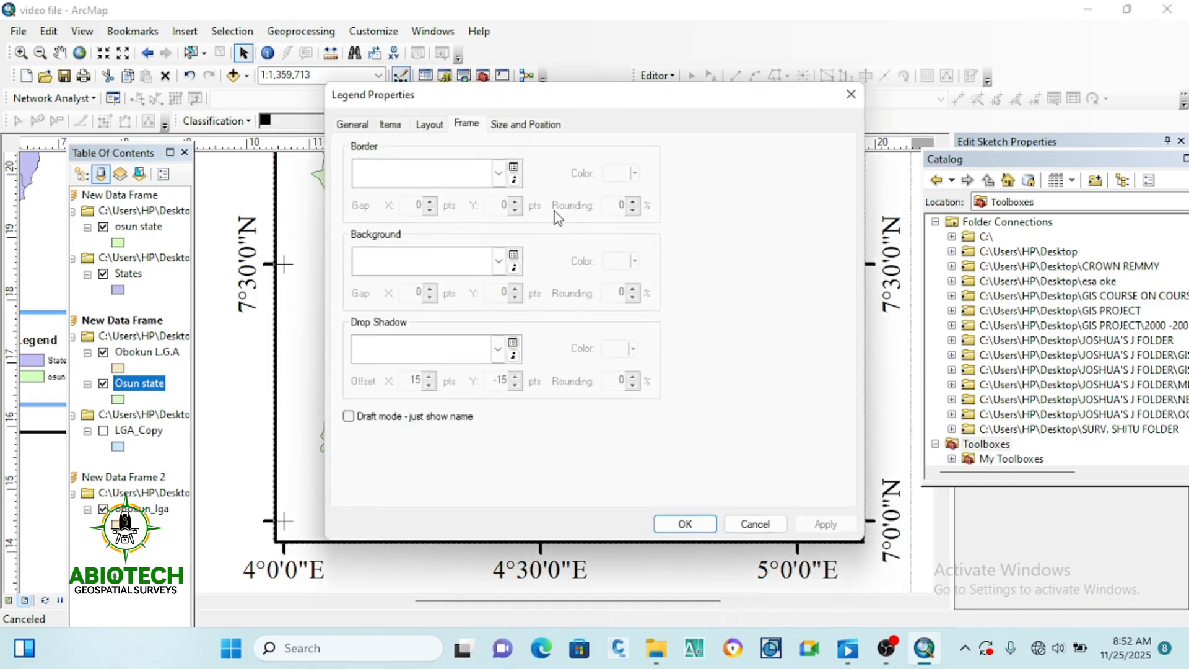
left_click(497, 174)
left_click(395, 257)
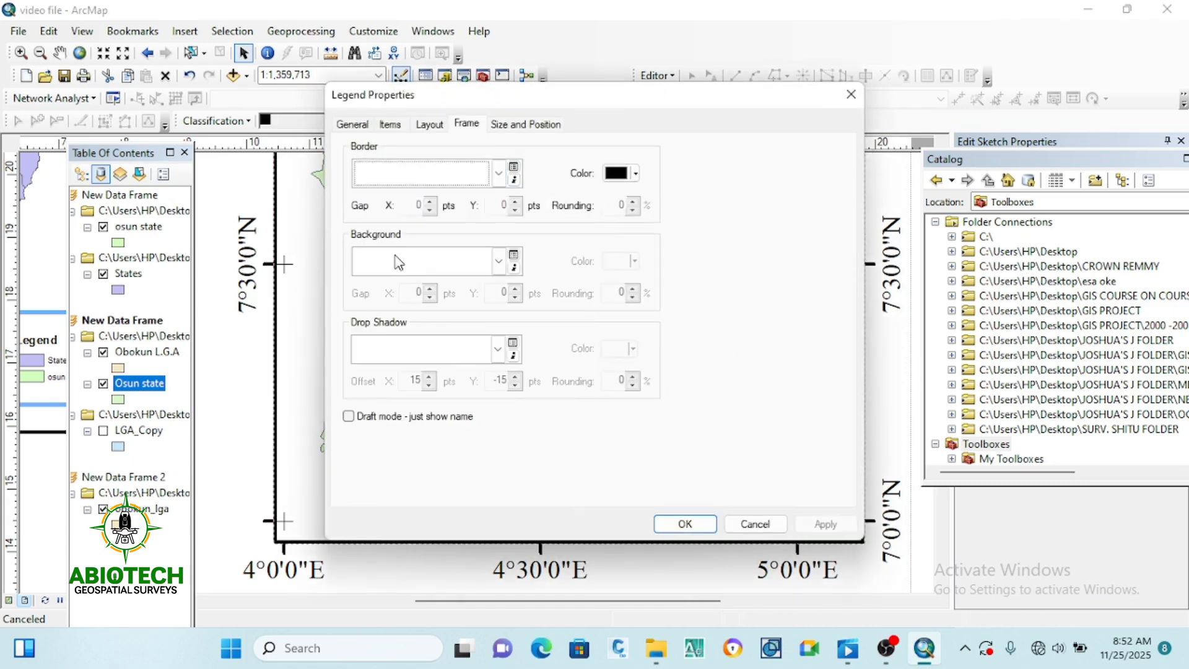
left_click(634, 174)
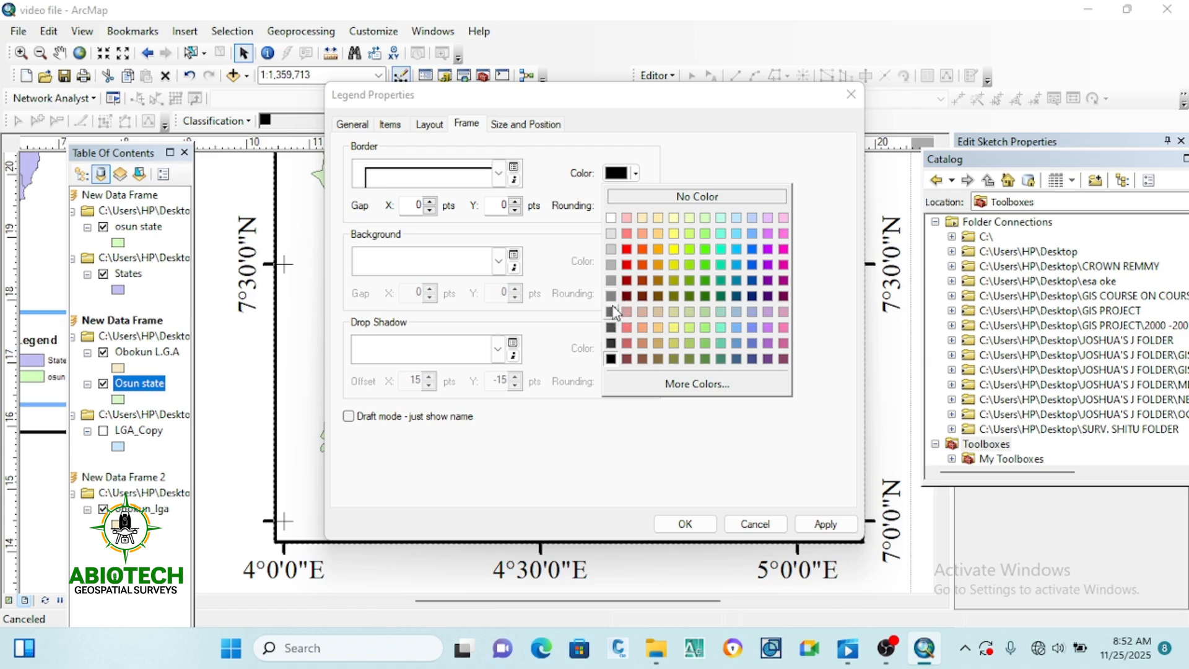
left_click(705, 217)
Add a background to the Osun State legend, colour it white, and apply the frame settings.
left_click(476, 261)
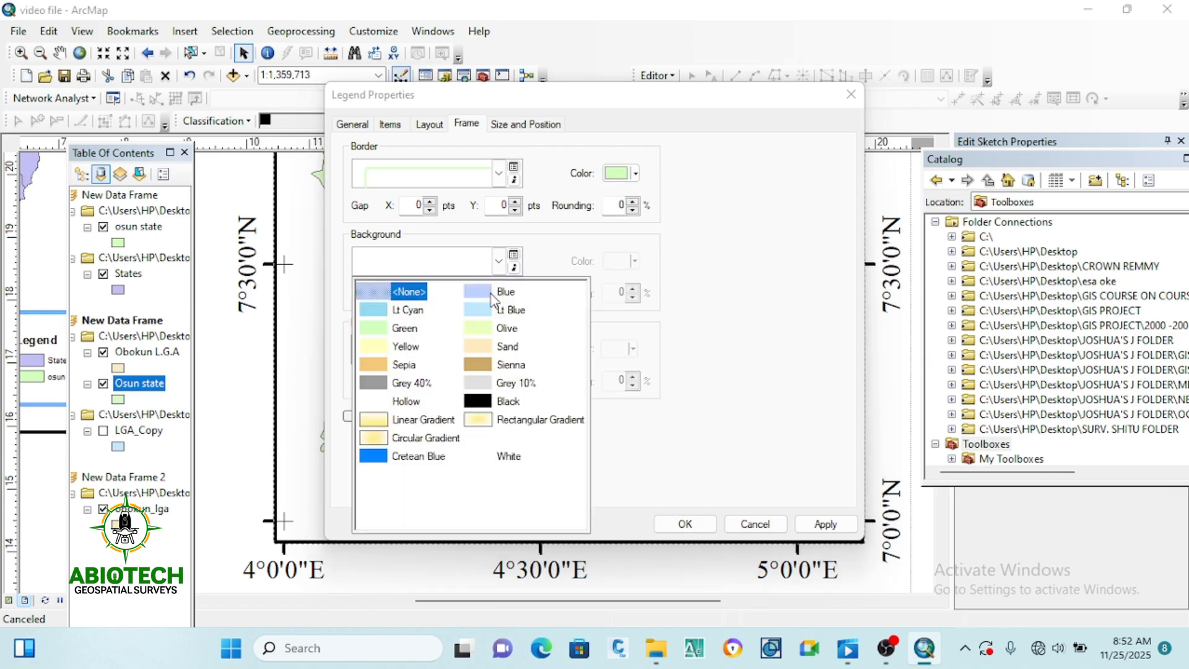
left_click(375, 310)
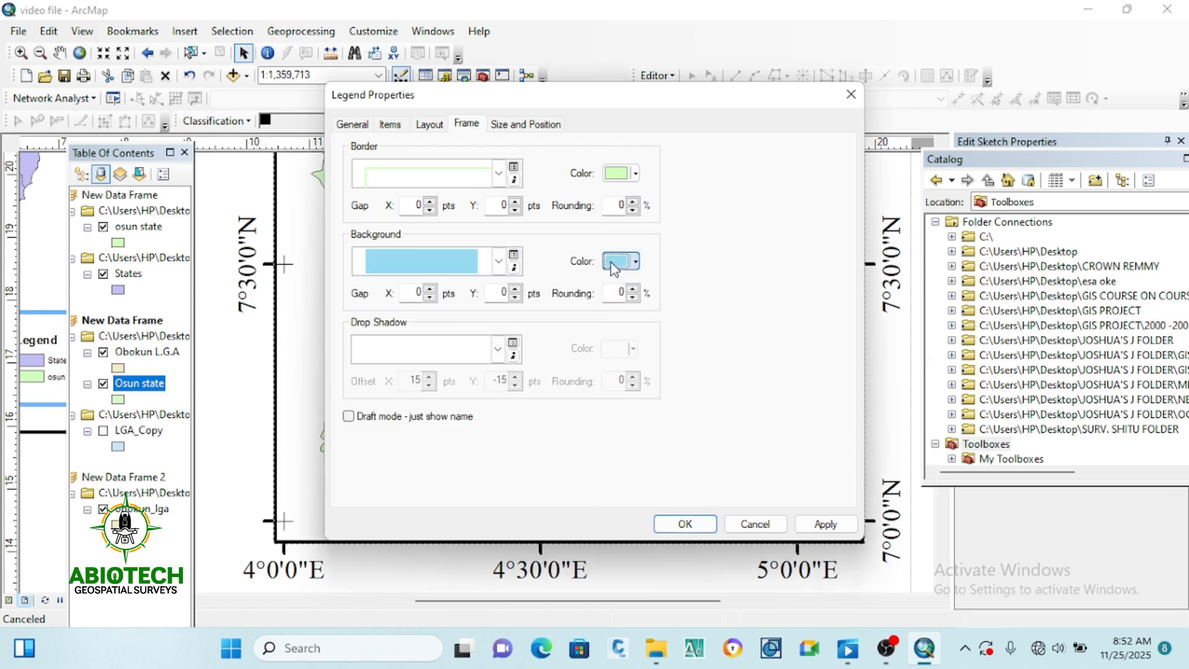
left_click(622, 261)
left_click(611, 306)
left_click(619, 173)
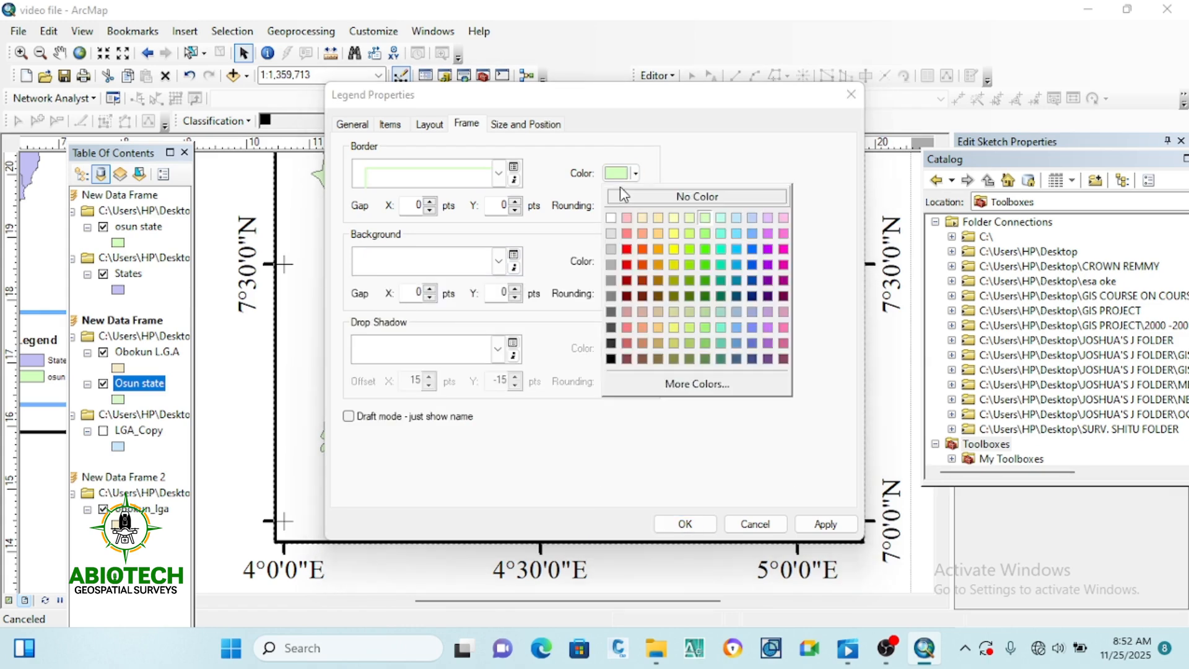
left_click(828, 523)
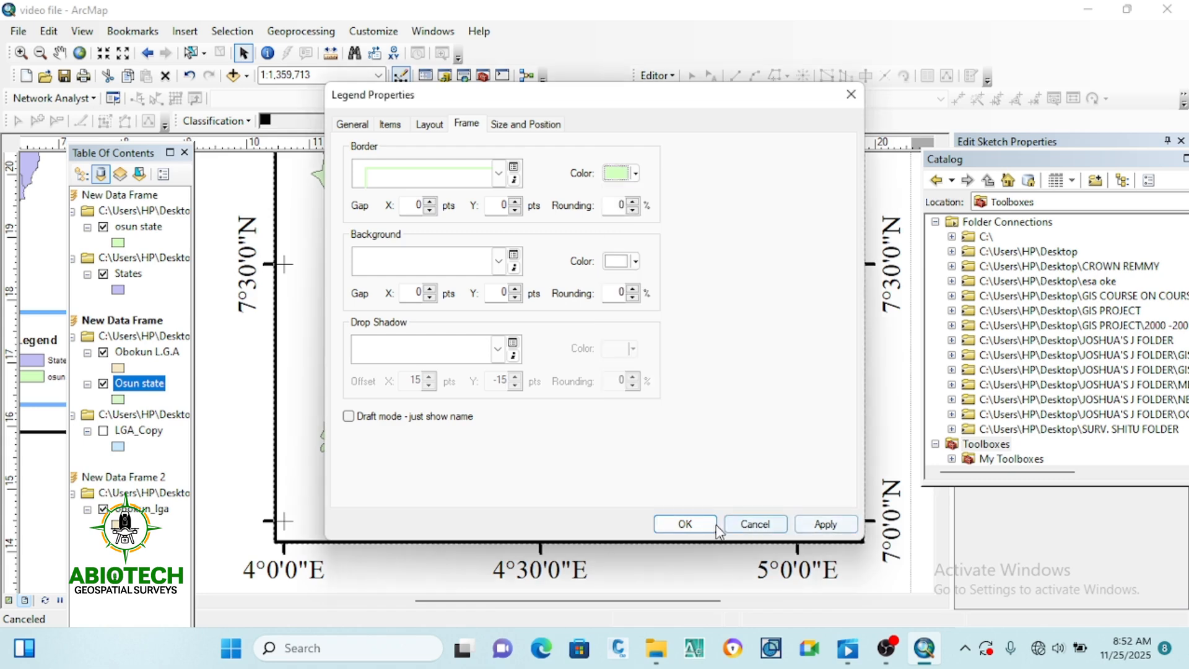
left_click(683, 523)
left_click_drag(781, 449, 784, 452)
Start a legend for the Obokun LGA data frame listing obokun_lga in one column, keeping the default title settings.
scroll(740, 344, "up", 5)
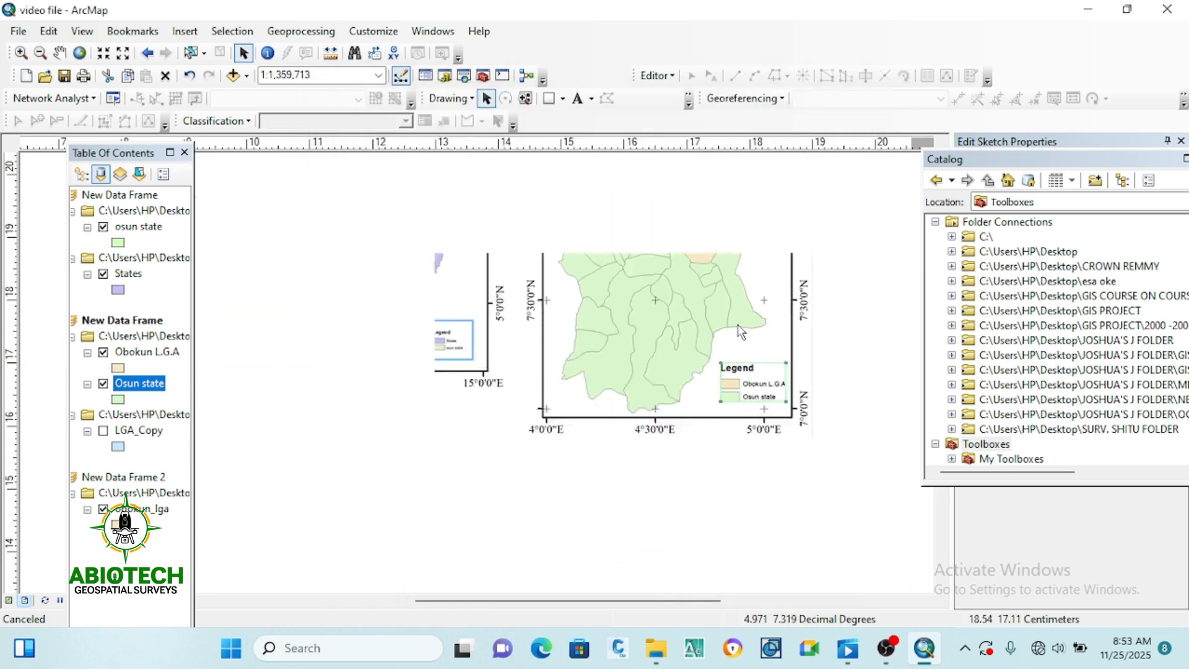
scroll(674, 496, "down", 2)
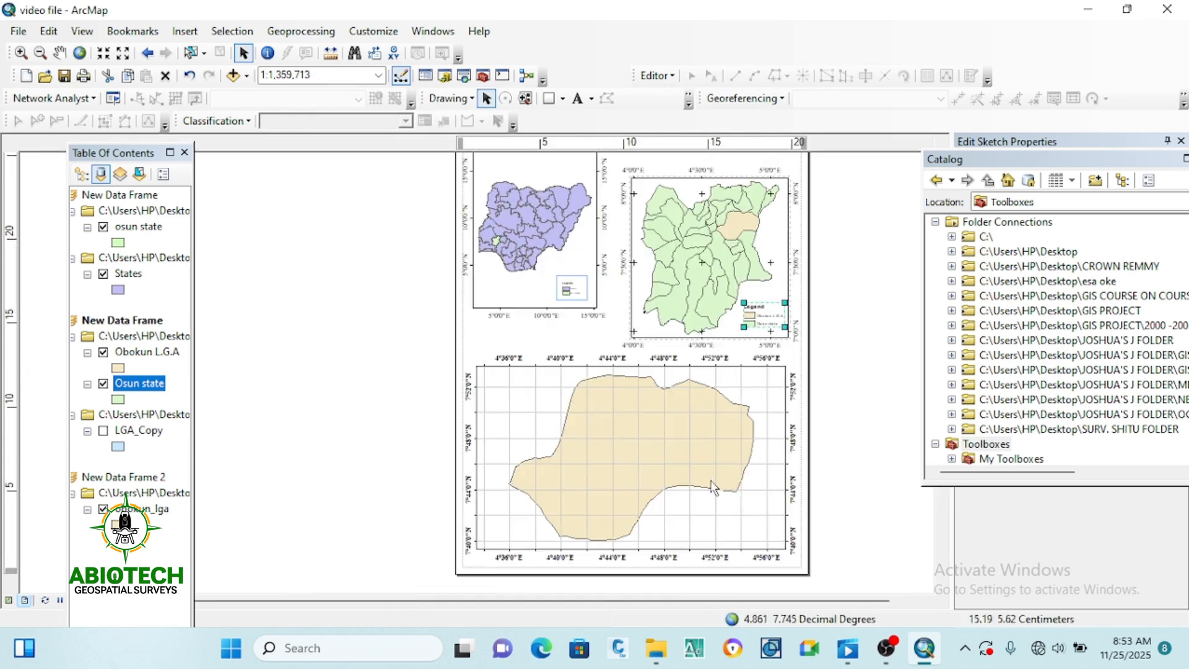
left_click(845, 375)
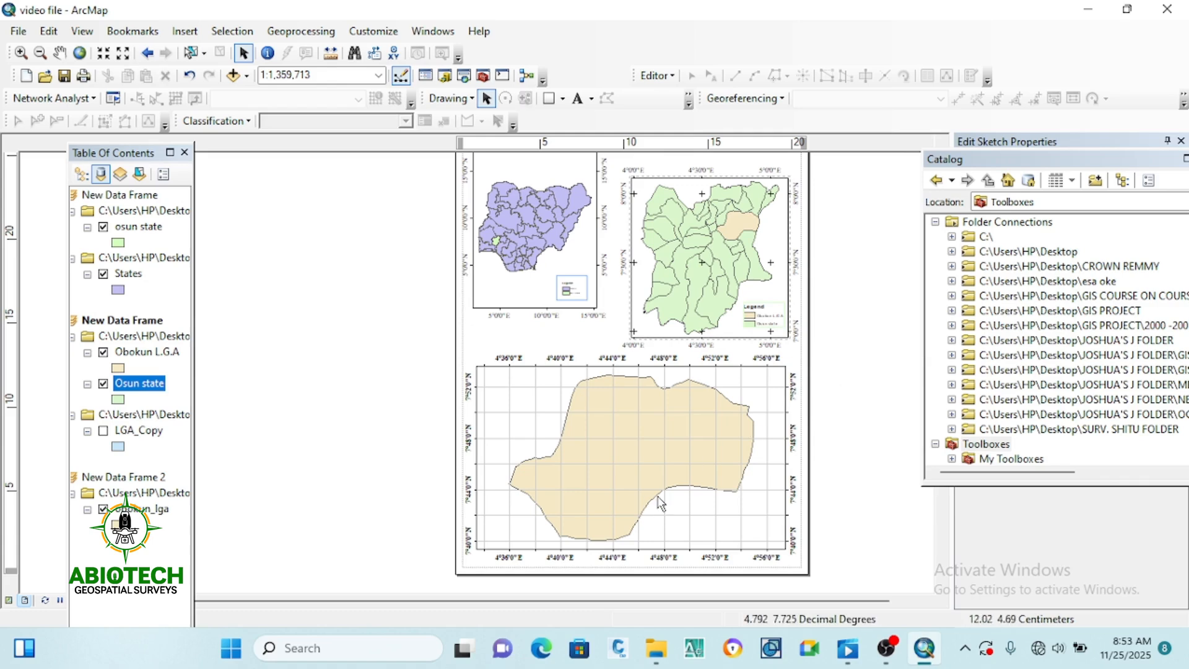
left_click(652, 455)
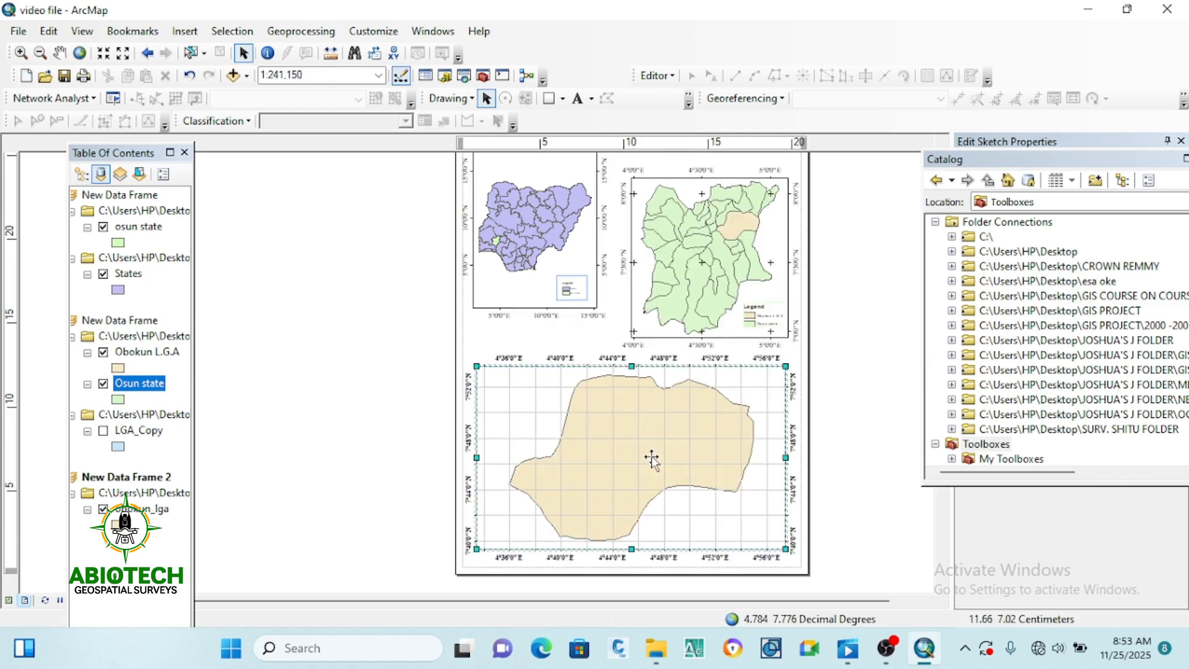
left_click(184, 31)
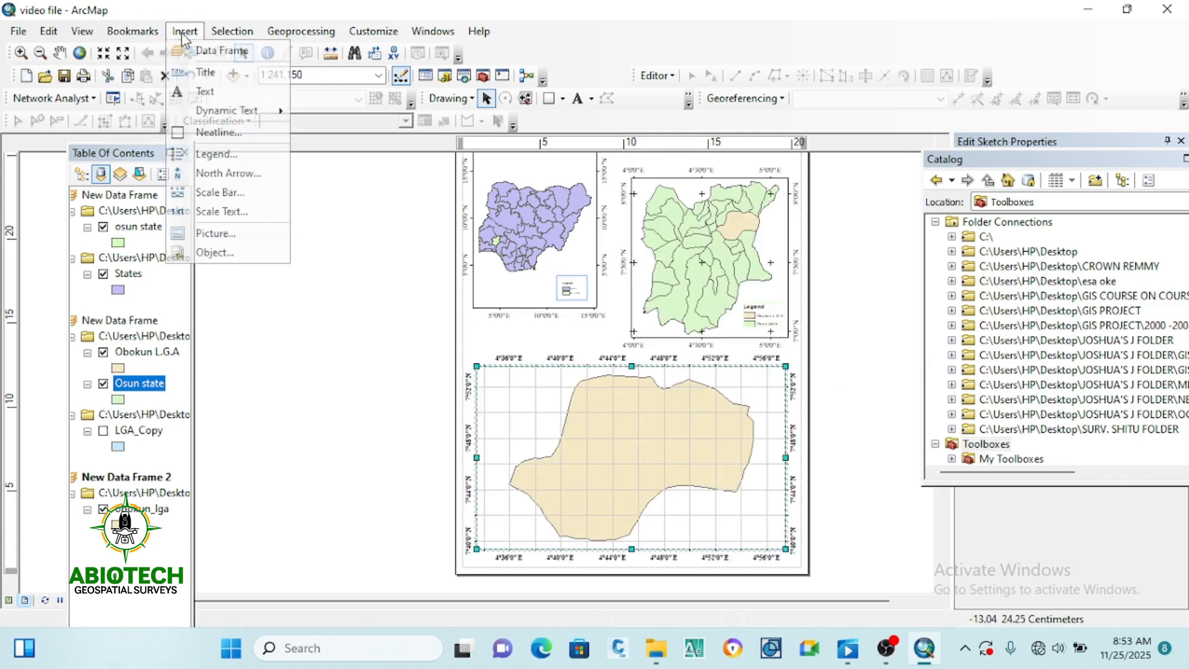
left_click(211, 154)
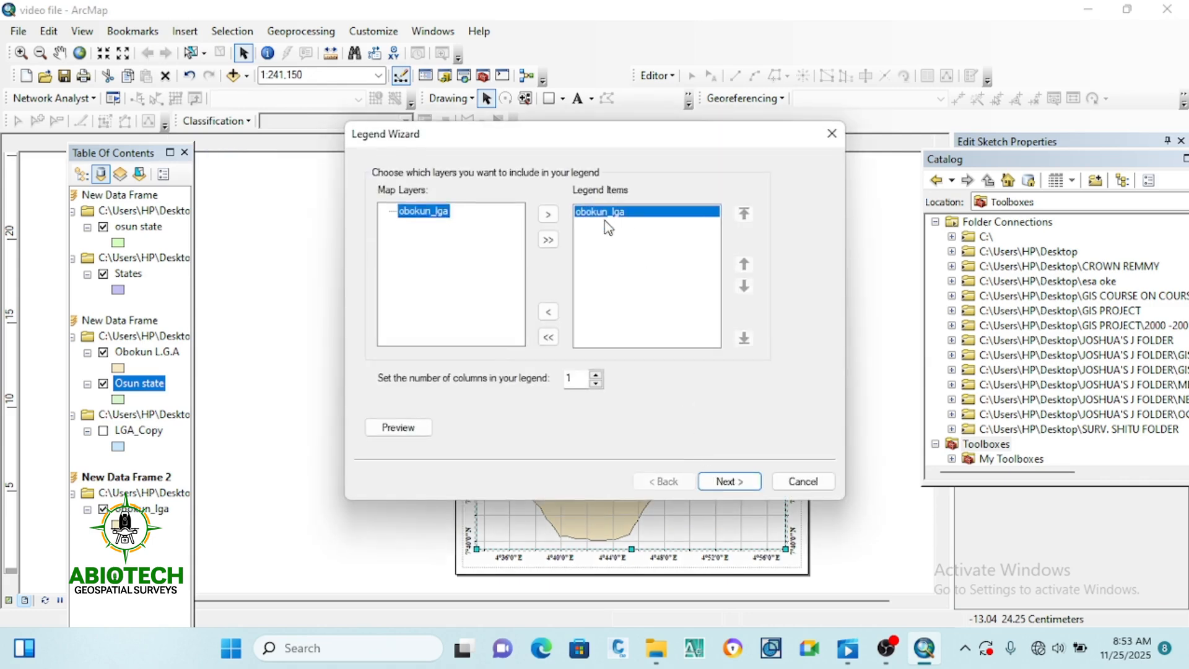
left_click(720, 484)
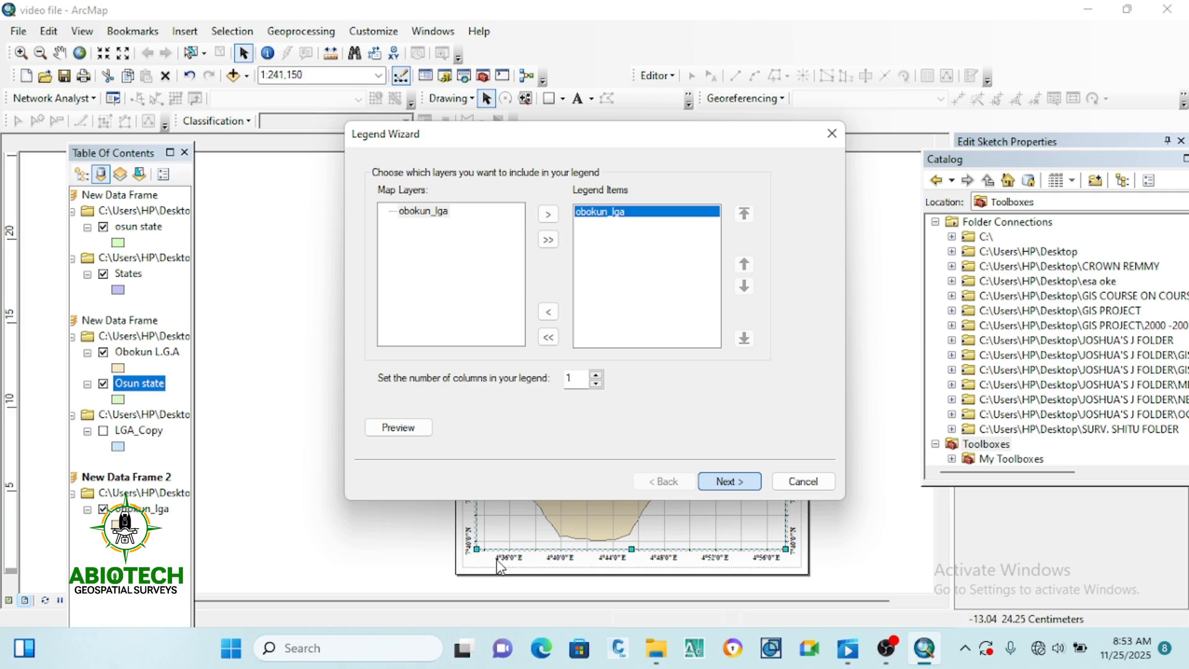
key("Return")
key("Return")
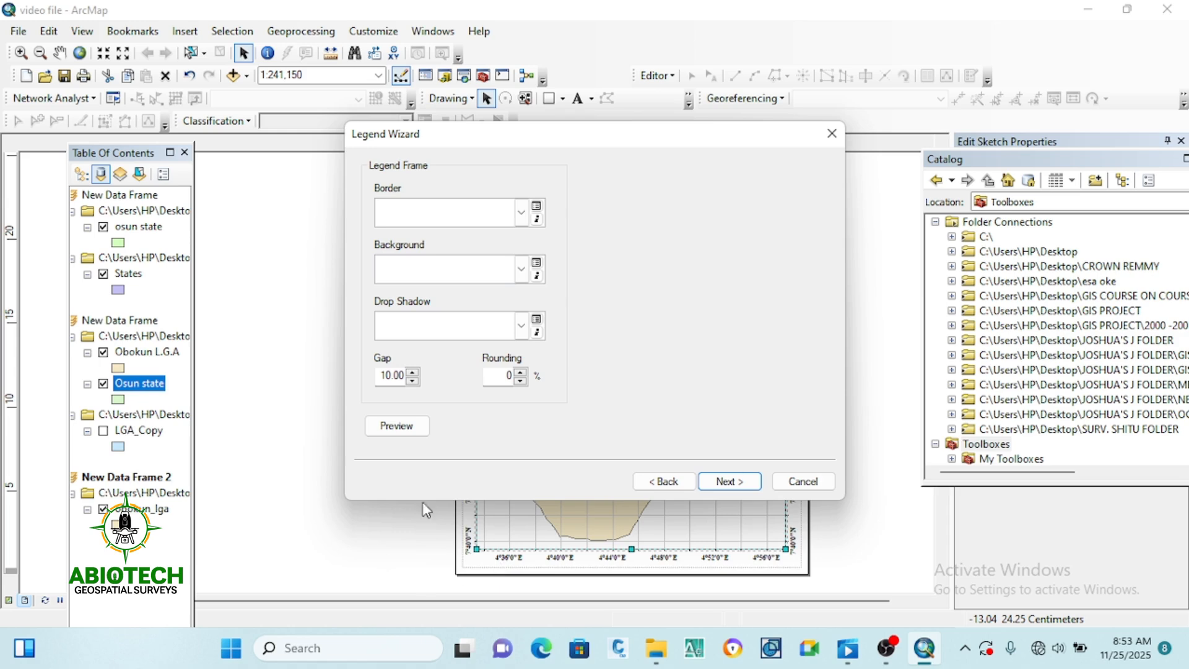
Finish the legend with a 2.0 Point border and Lt Cyan background, and place it in the Obokun data frame's lower-right corner.
left_click(521, 212)
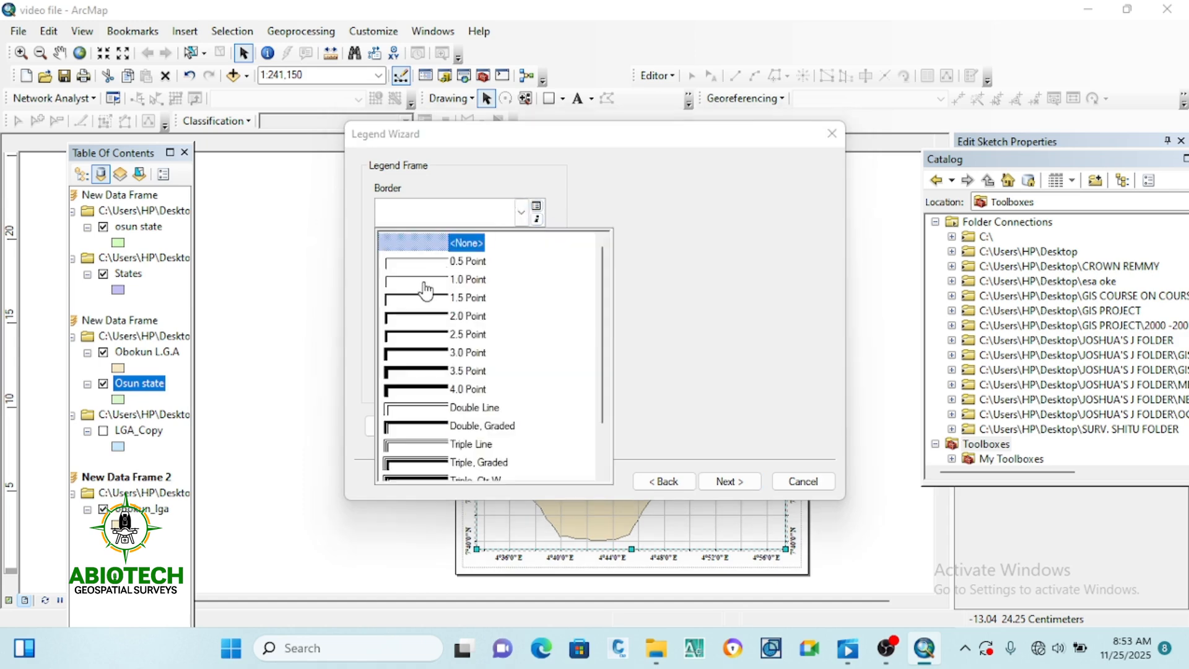
left_click(419, 317)
left_click(509, 273)
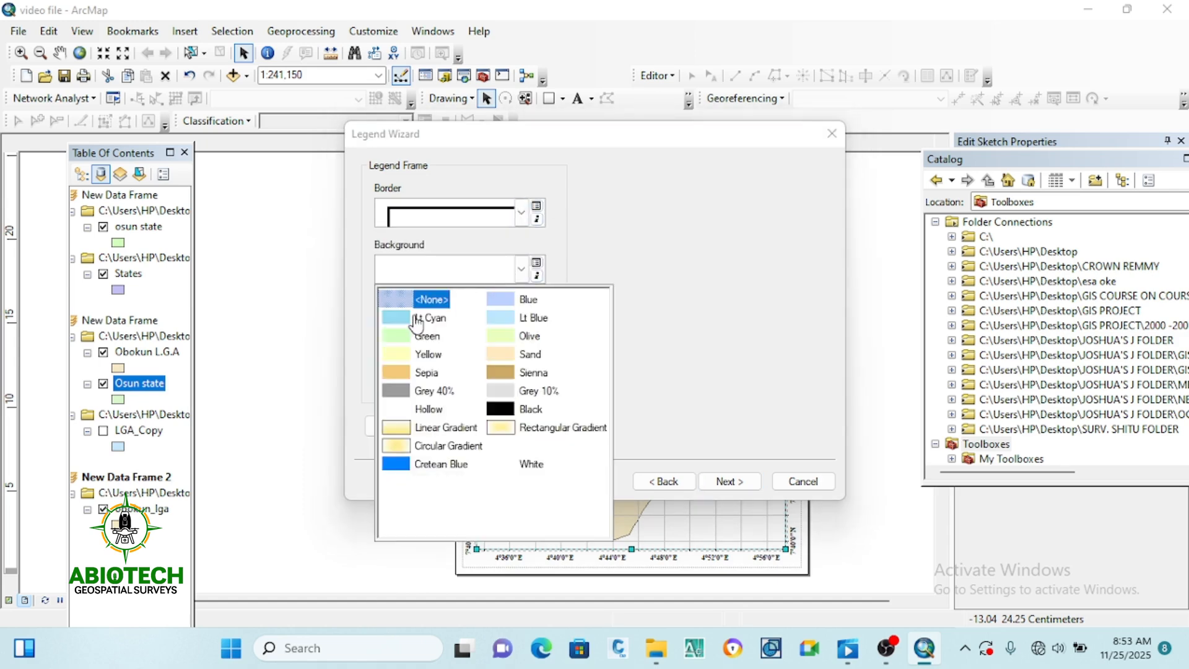
left_click(400, 326)
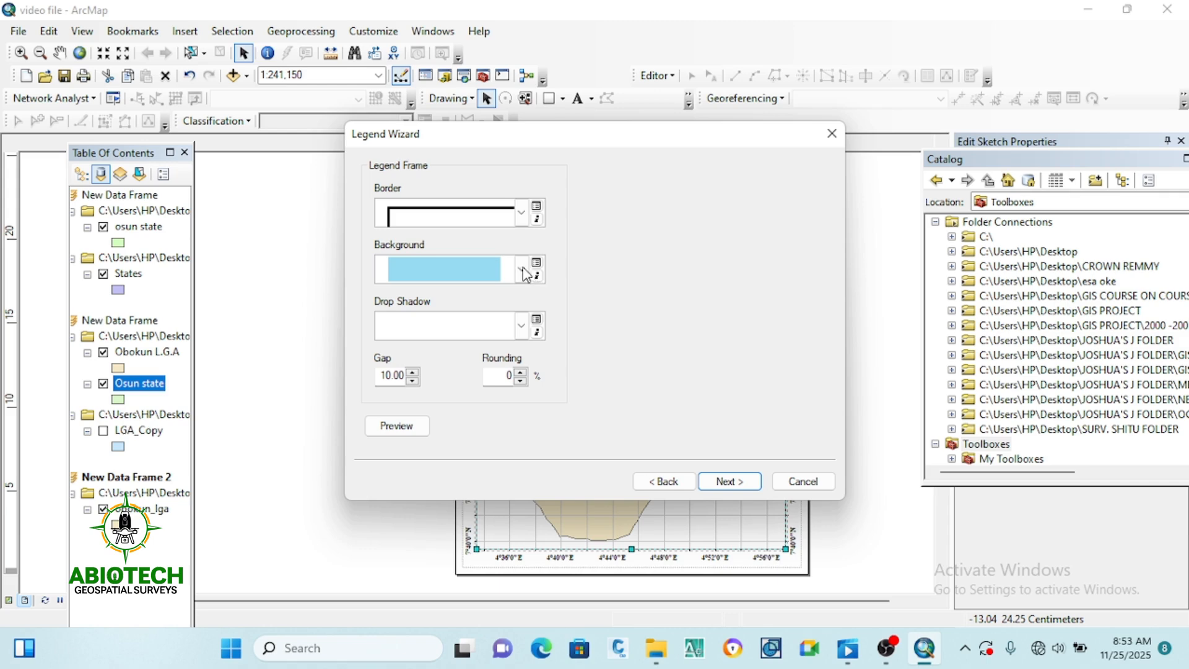
left_click(731, 481)
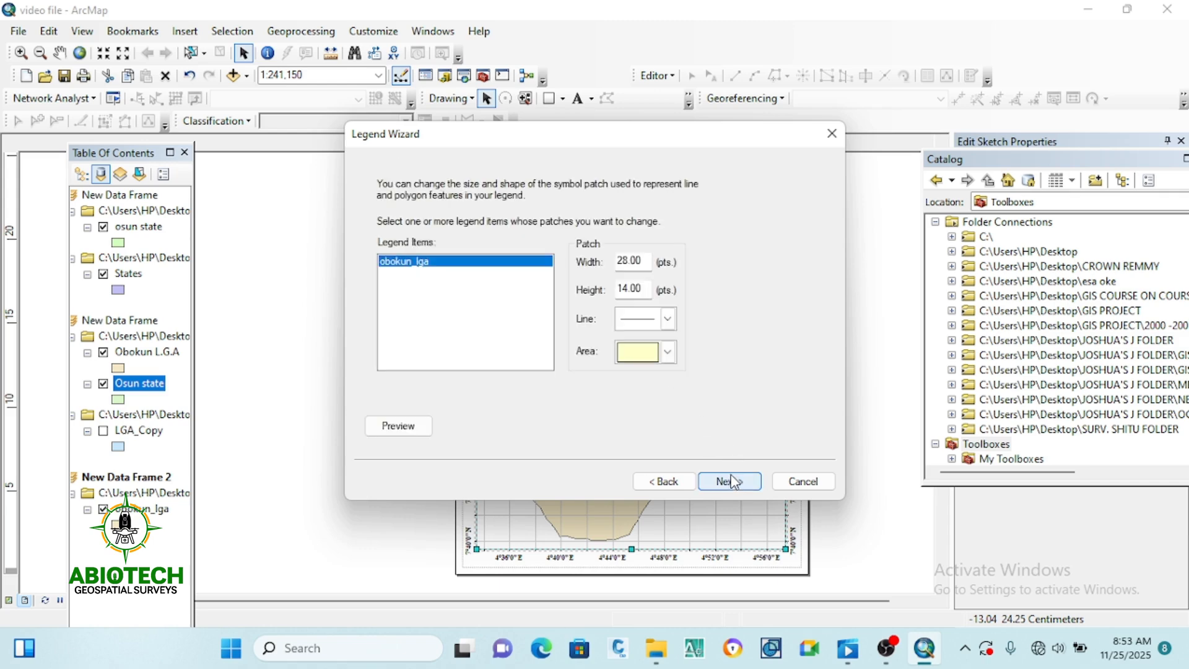
left_click(731, 481)
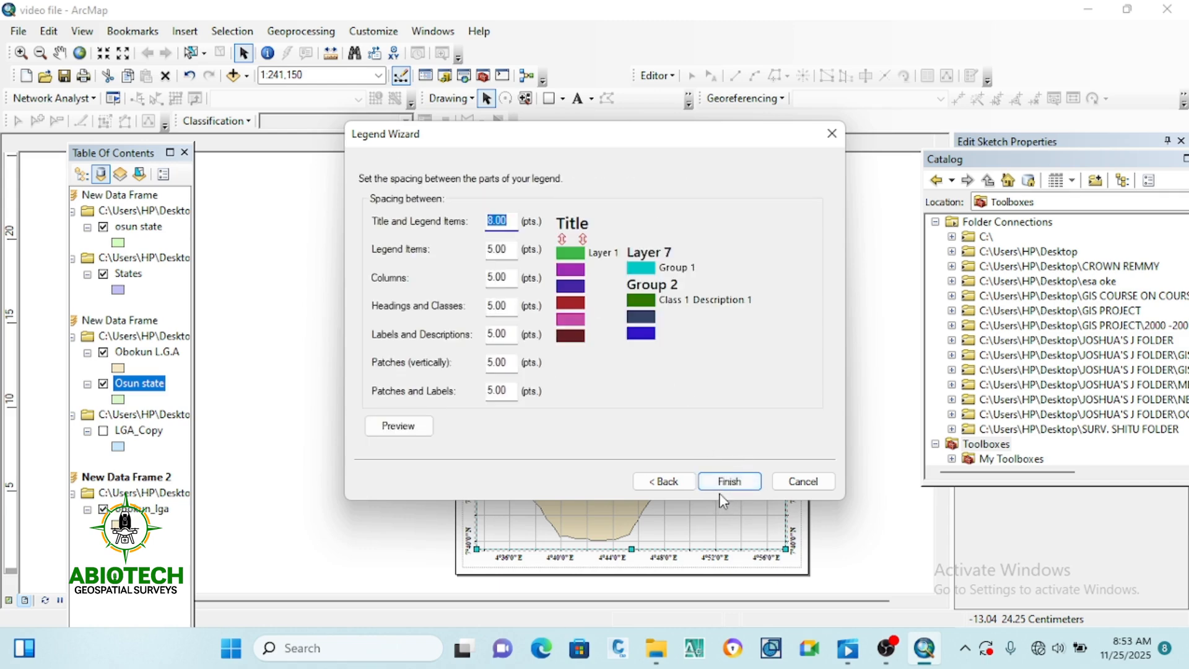
left_click(721, 483)
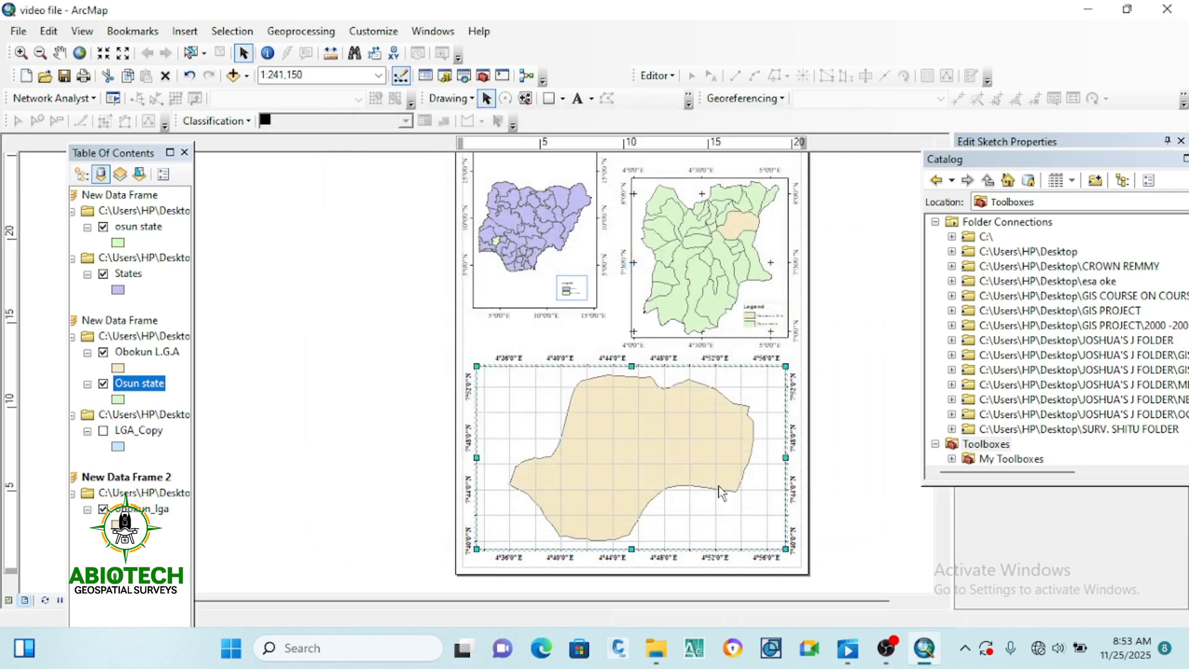
left_click_drag(376, 429, 733, 537)
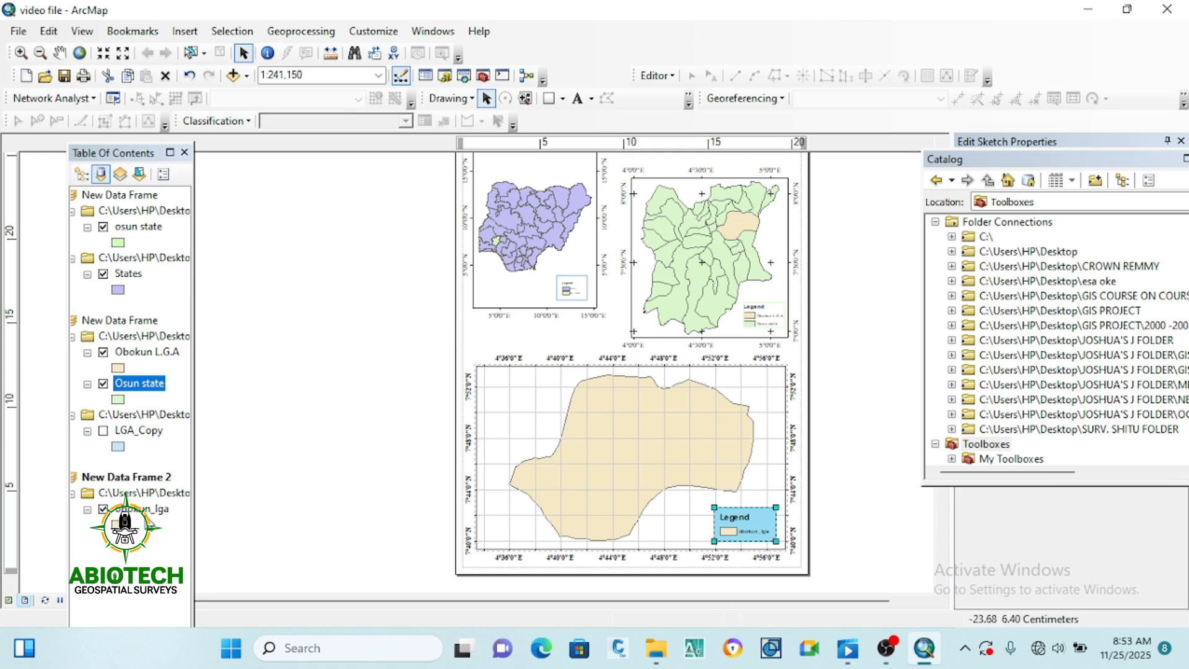
Rename the obokun_lga layer in New Data Frame 2 as "Obukun L.G.A".
right_click(163, 517)
left_click(199, 502)
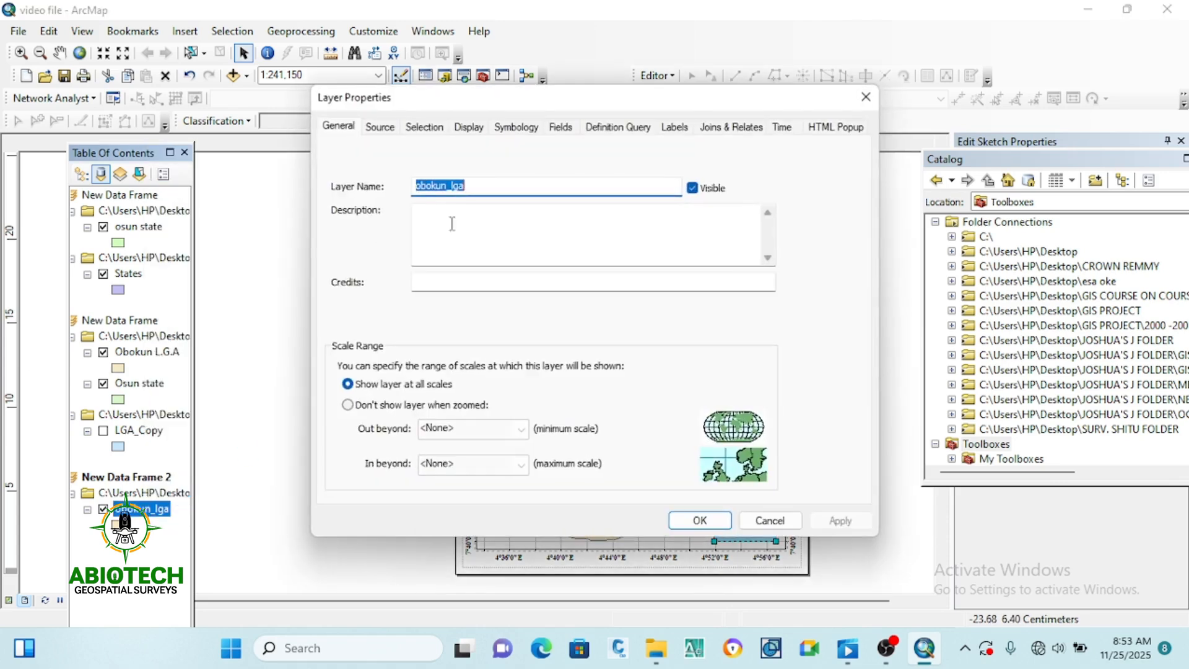
type("Obukun L.G.A")
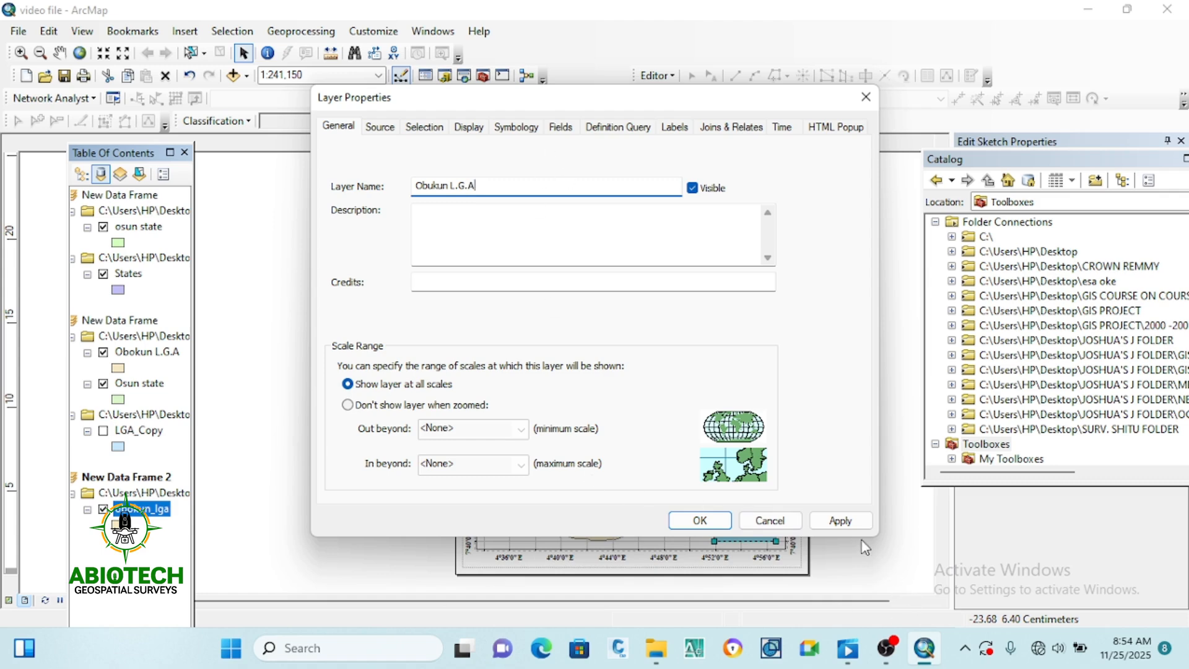
left_click(840, 520)
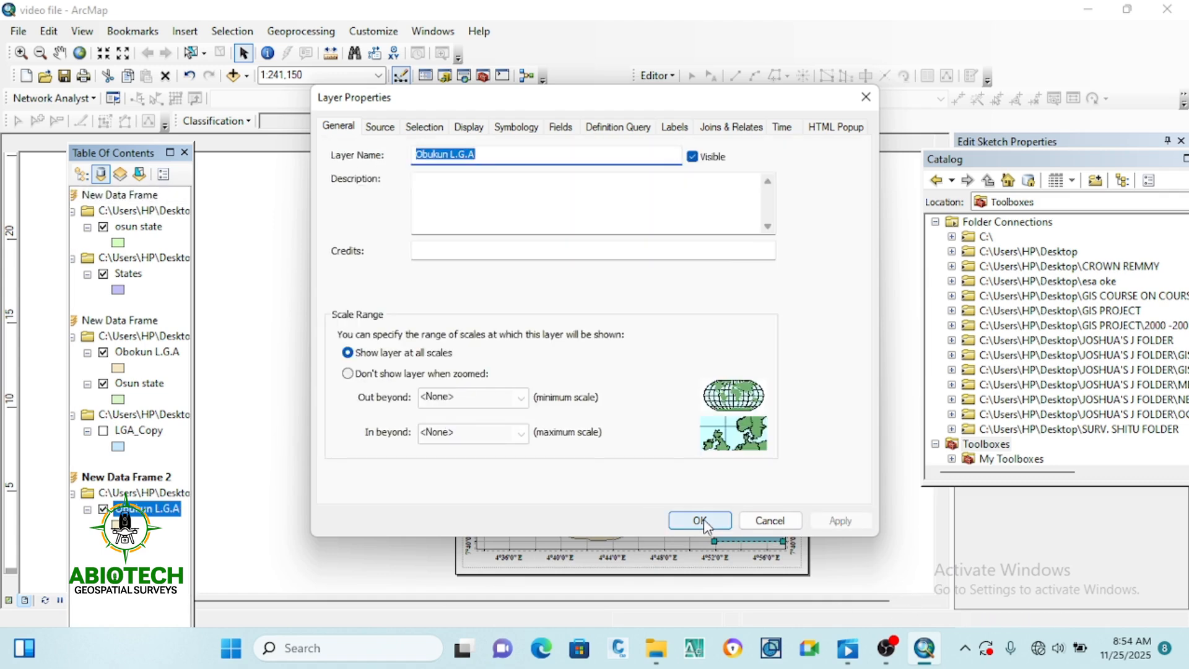
left_click(703, 519)
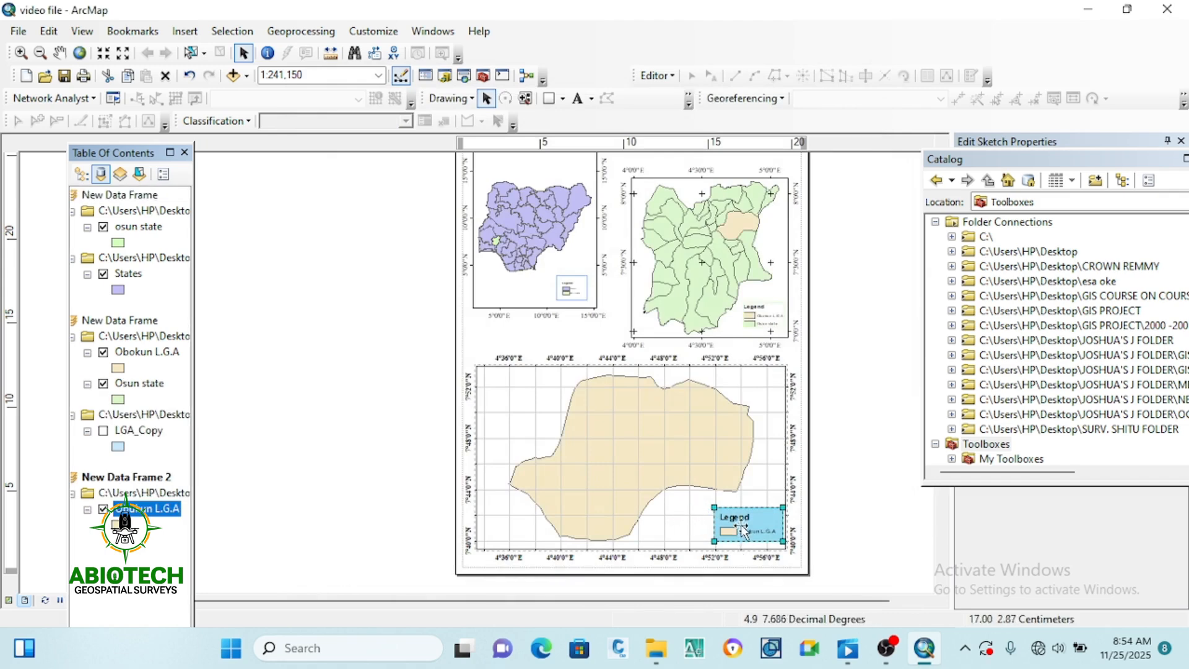
Change the Obokun LGA legend's background colour to white and its border colour to light yellow-orange.
double_click(743, 531)
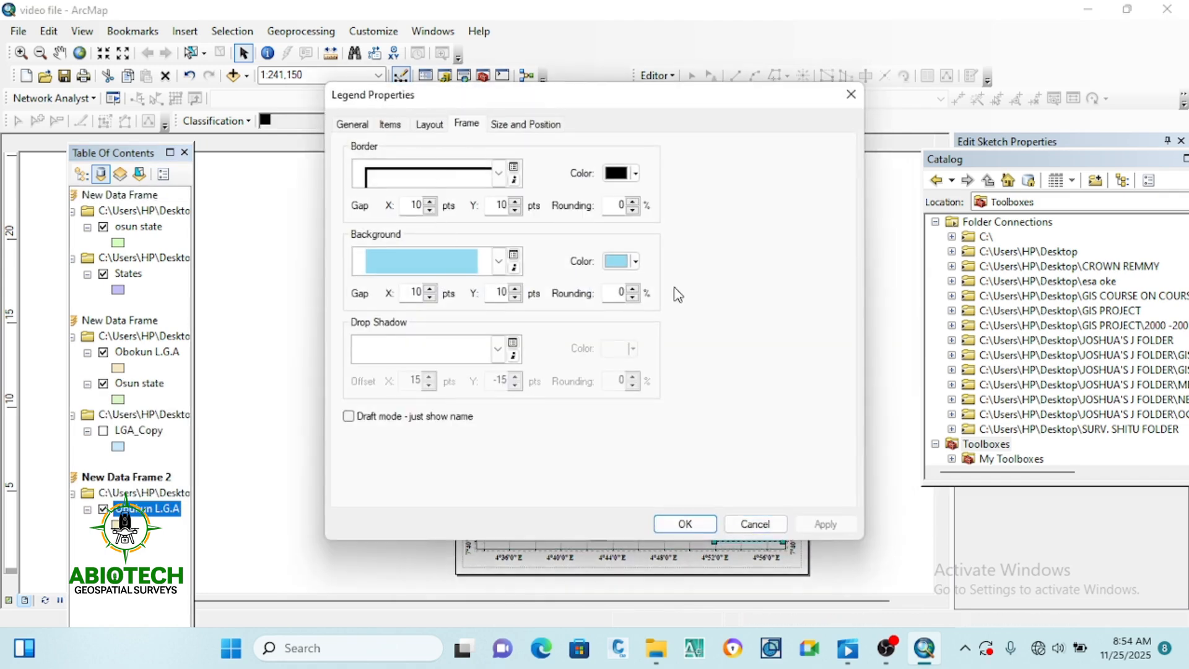
left_click(618, 263)
left_click(607, 301)
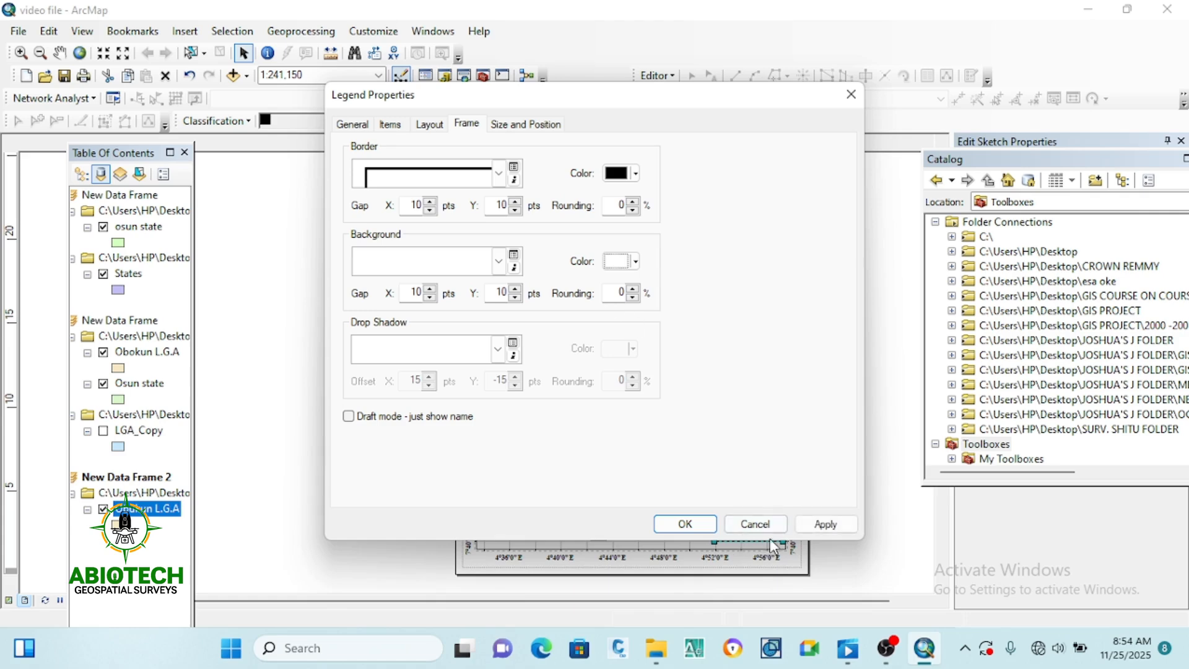
left_click(825, 523)
left_click(621, 176)
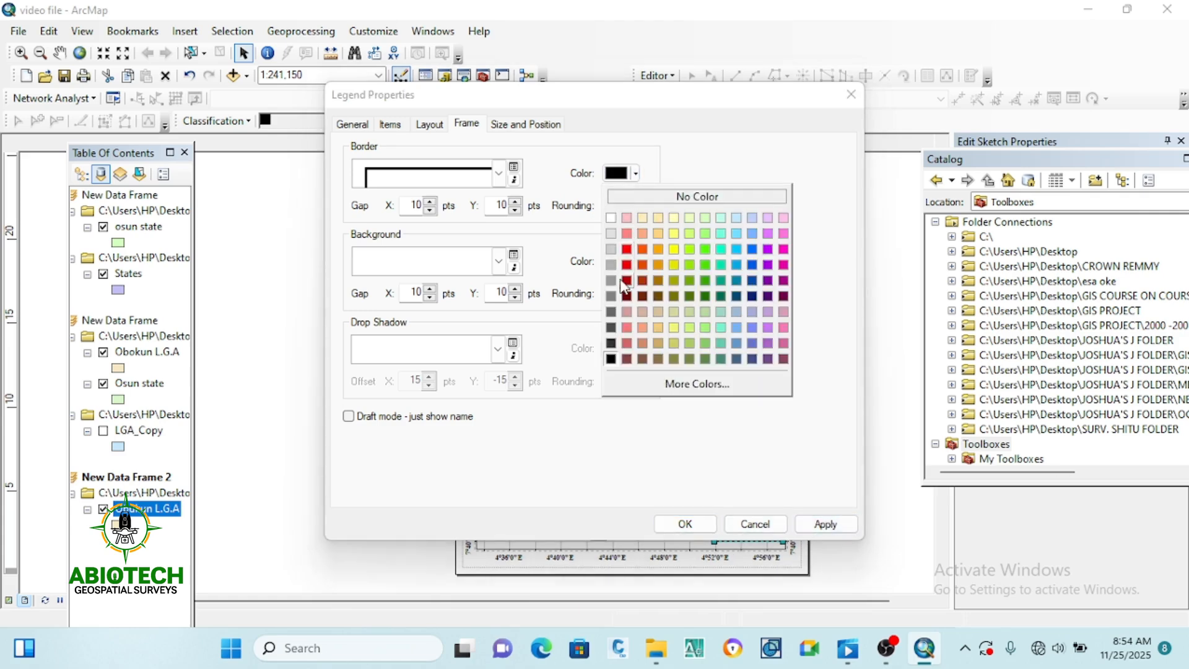
left_click(656, 217)
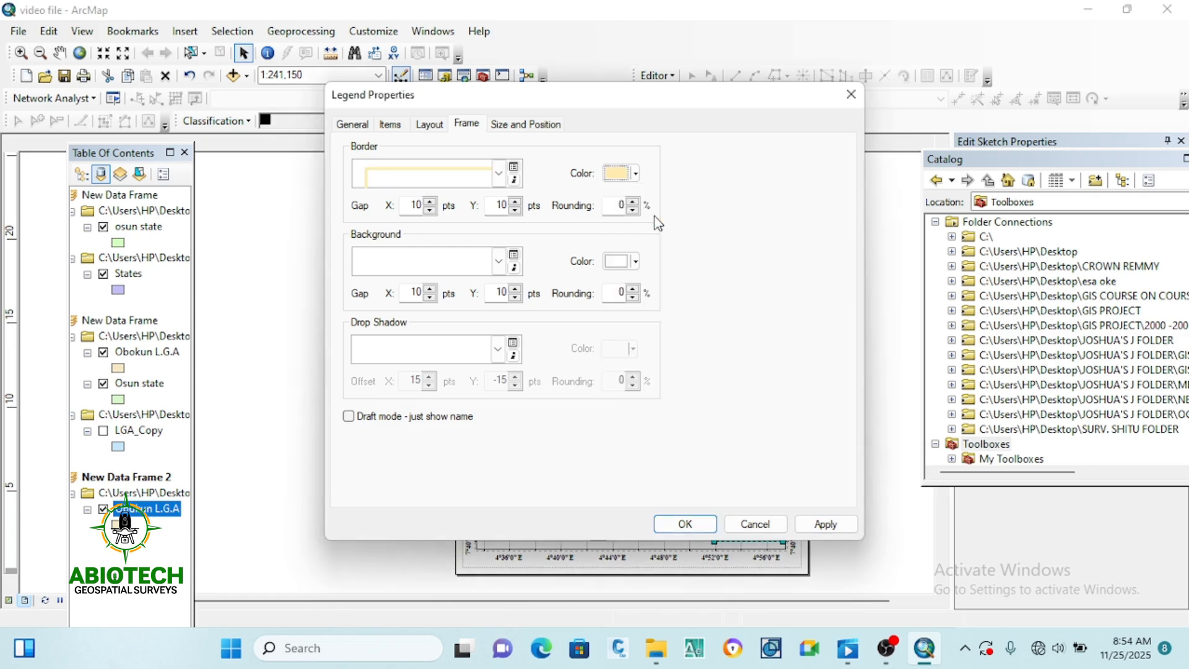
left_click(824, 524)
left_click(681, 522)
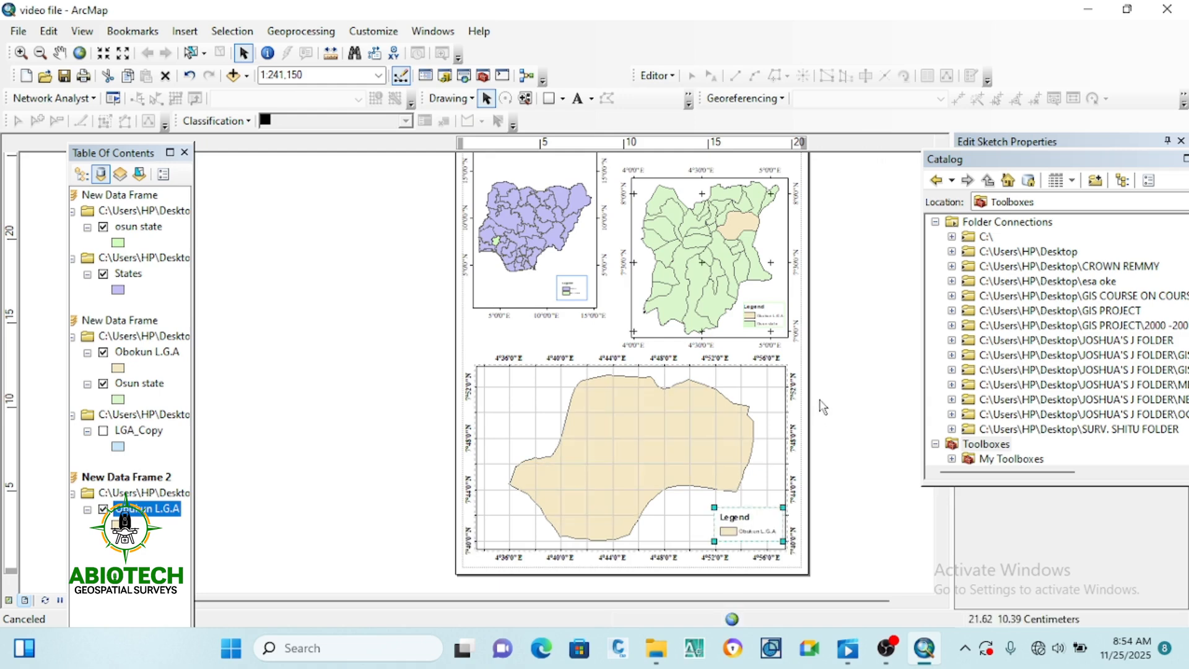
left_click(856, 425)
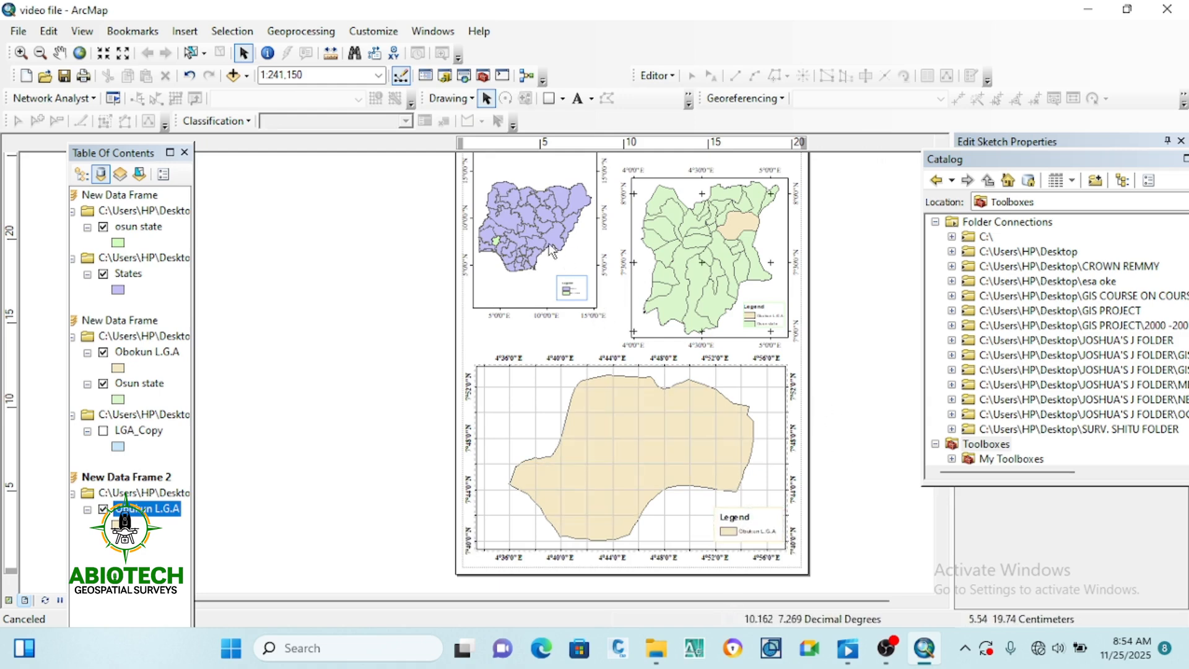
Move the Nigeria data frame slightly down the page and shift its legend back into the frame's lower-right corner.
left_click(549, 222)
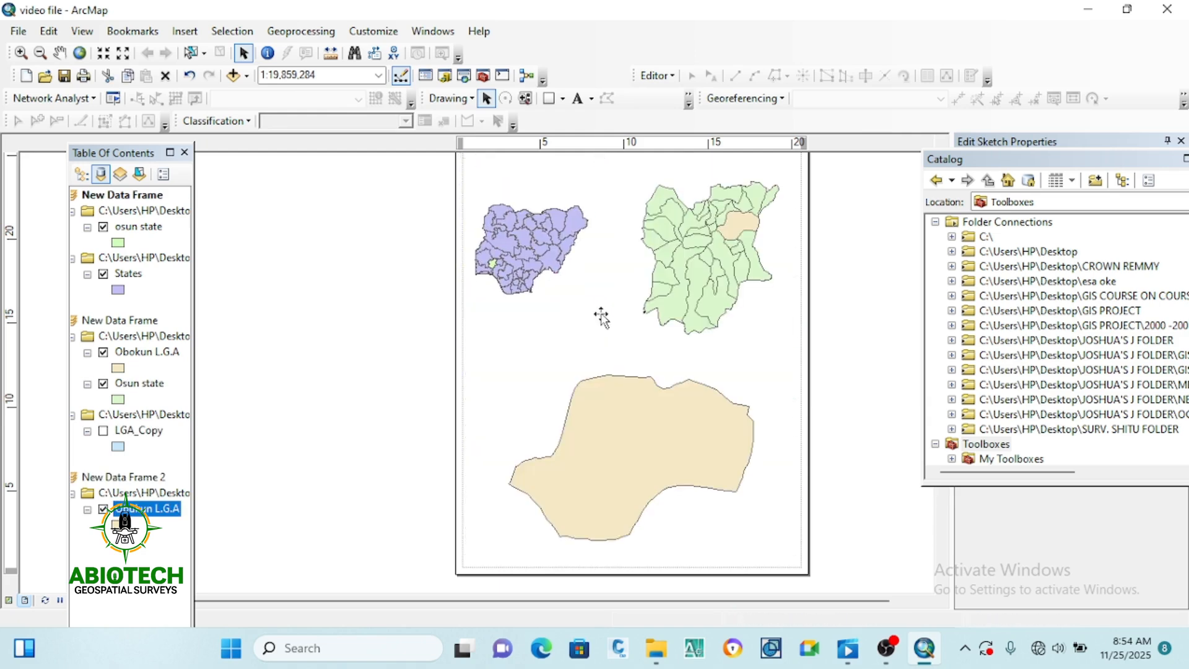
scroll(601, 316, "down", 4)
scroll(588, 235, "up", 3)
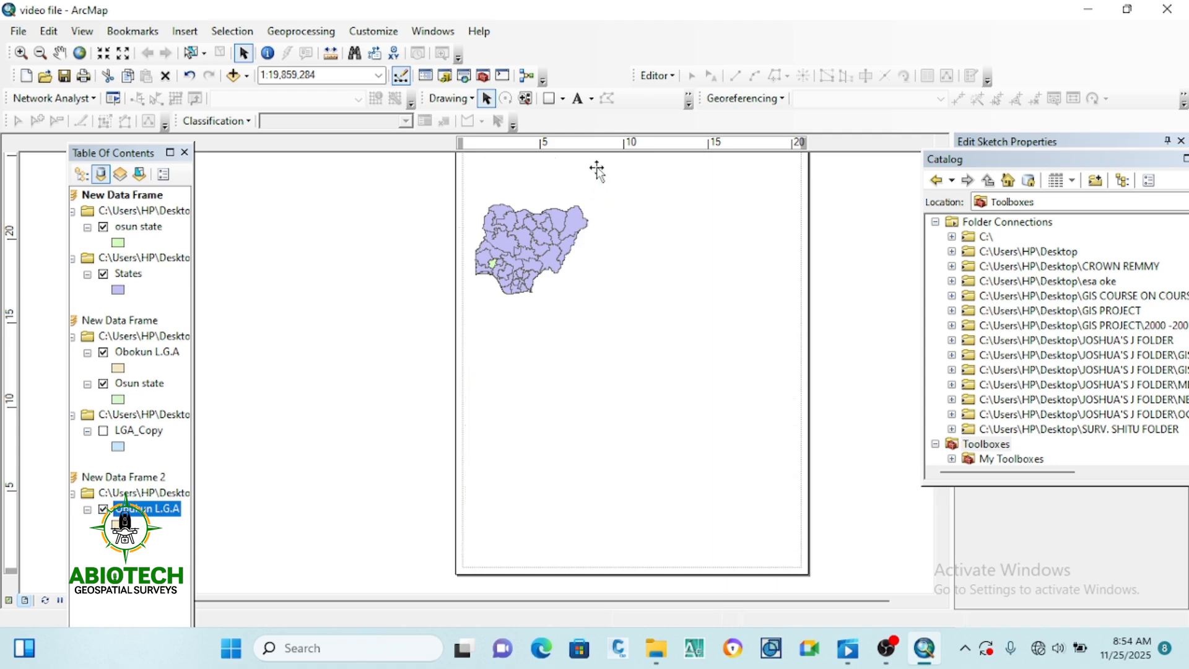
left_click(566, 287)
left_click_drag(566, 287, 567, 306)
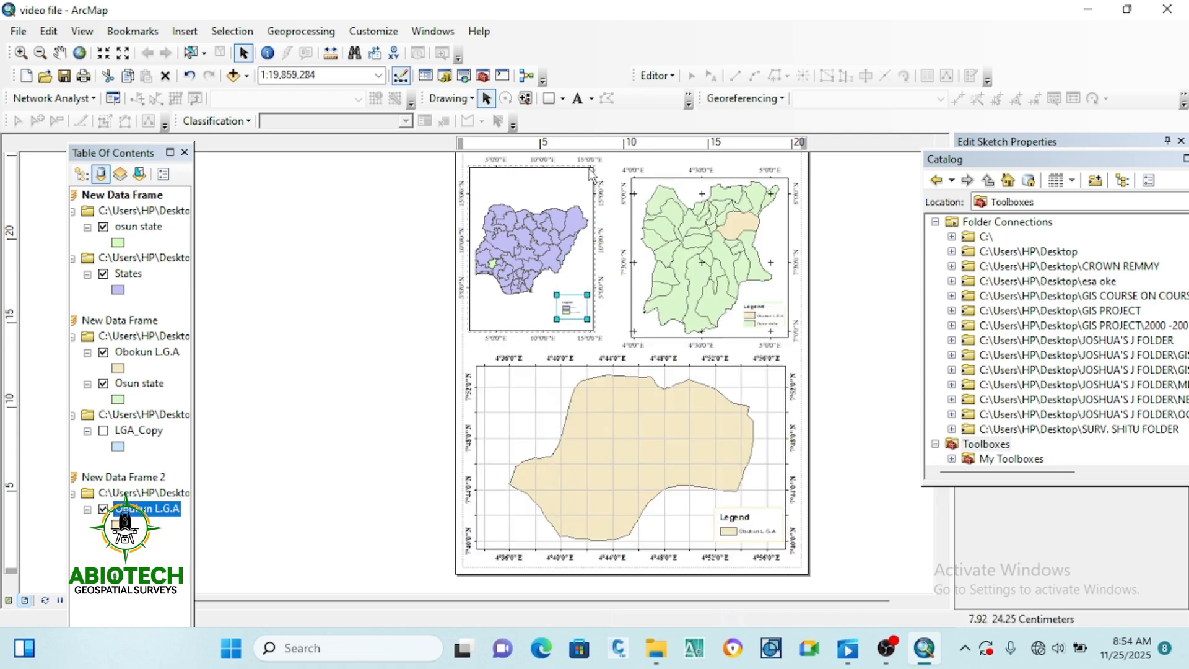
Shrink the Nigeria data frame slightly and shift it to the right within the upper-left part of the page.
left_click_drag(591, 168, 552, 201)
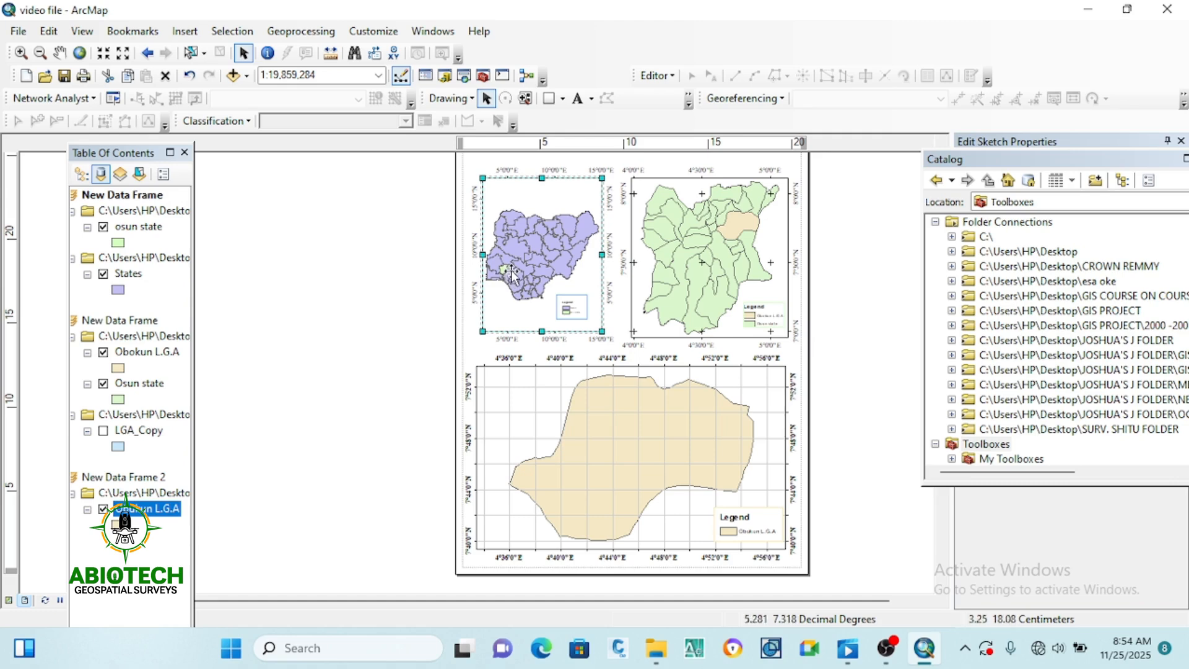
left_click(327, 348)
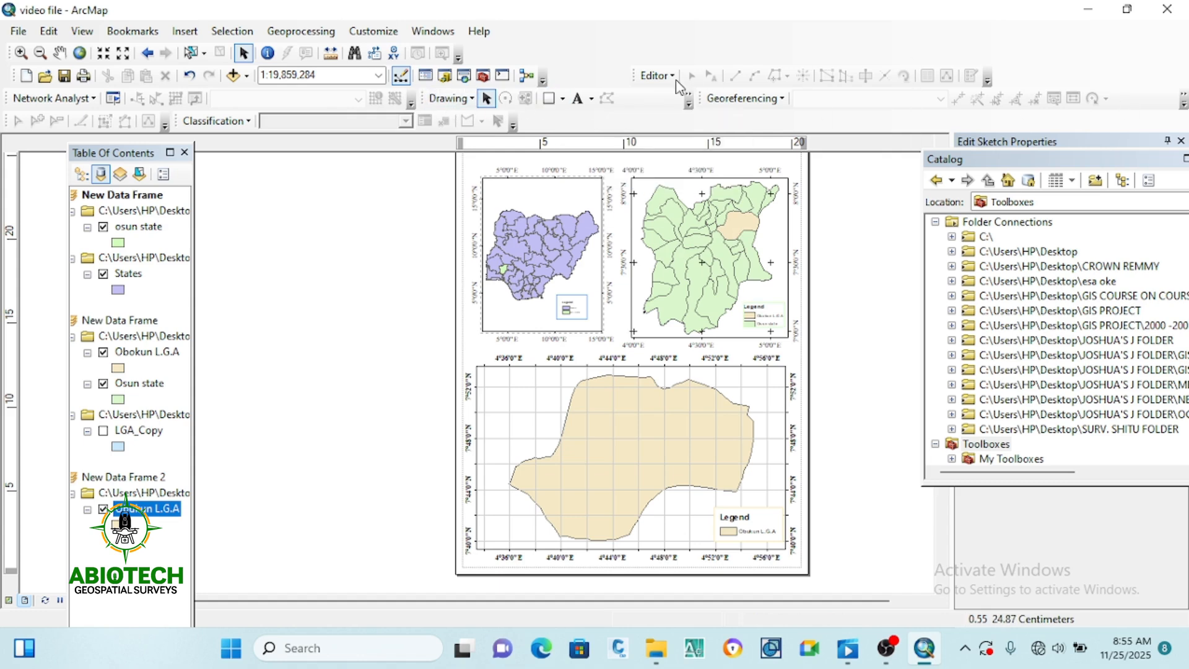
Draw an arrow line from Osun State in the Nigeria map to the western edge of the Osun State map.
right_click(1120, 61)
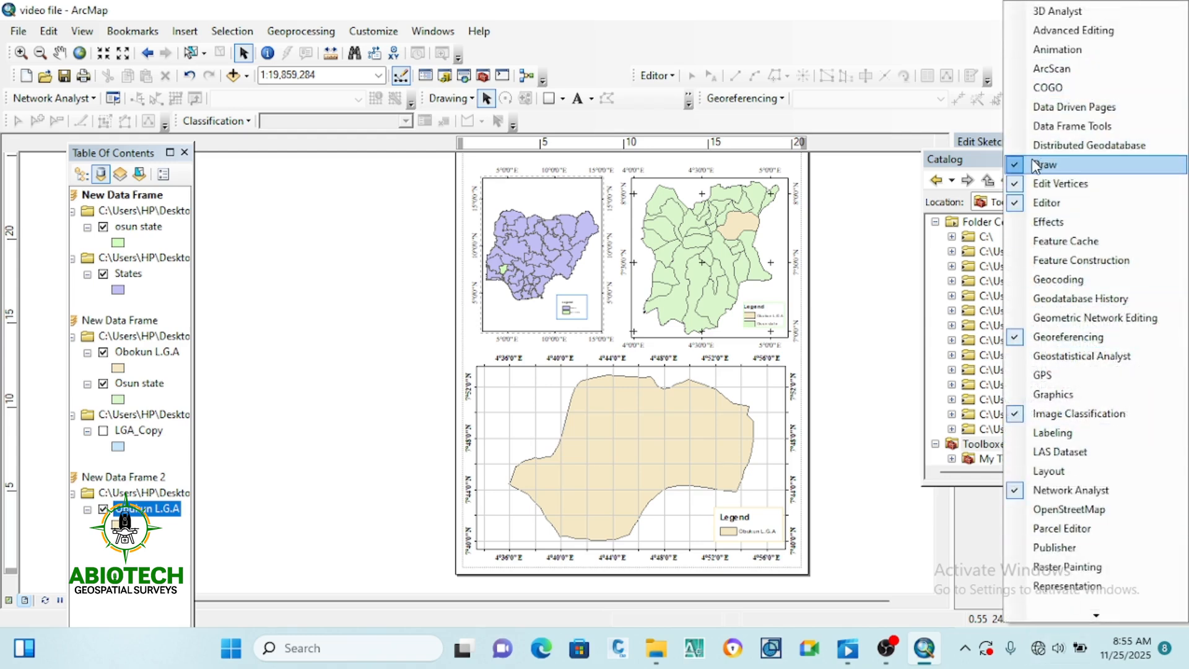
left_click(941, 57)
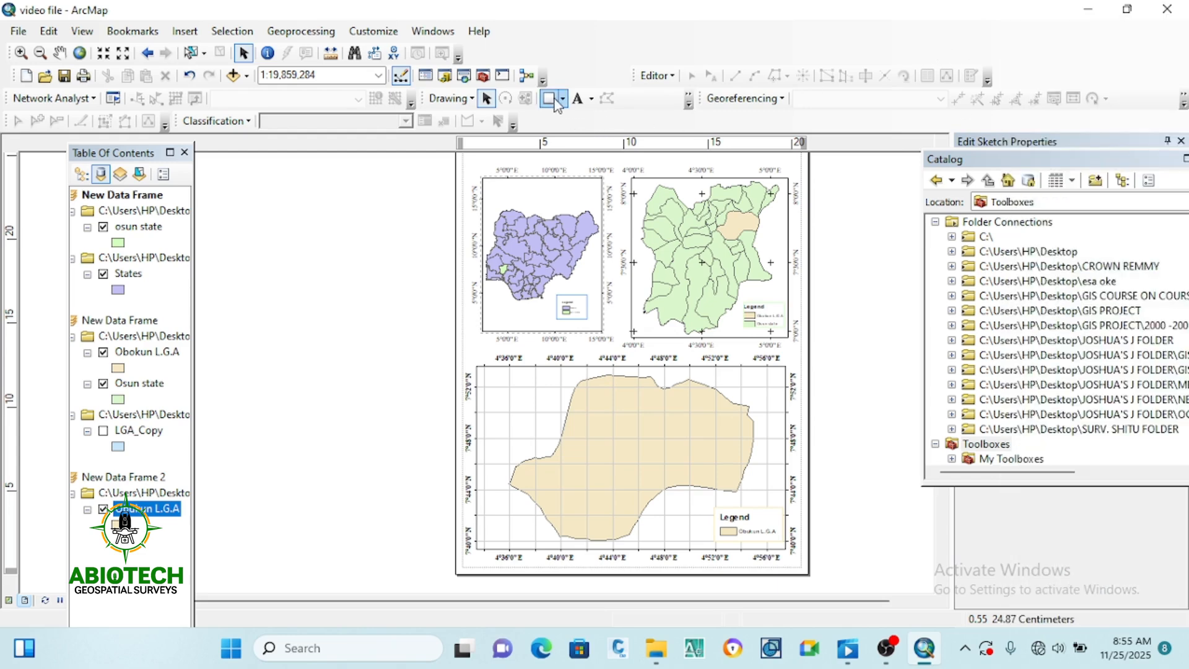
left_click(562, 99)
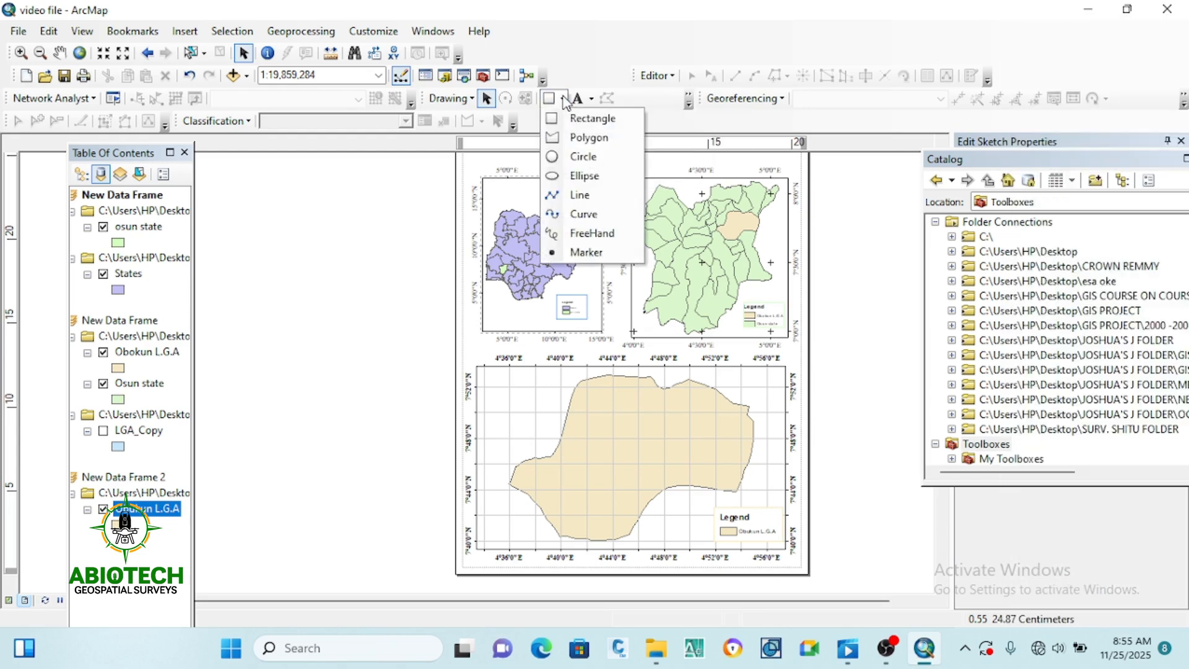
left_click(579, 195)
scroll(563, 226, "down", 1)
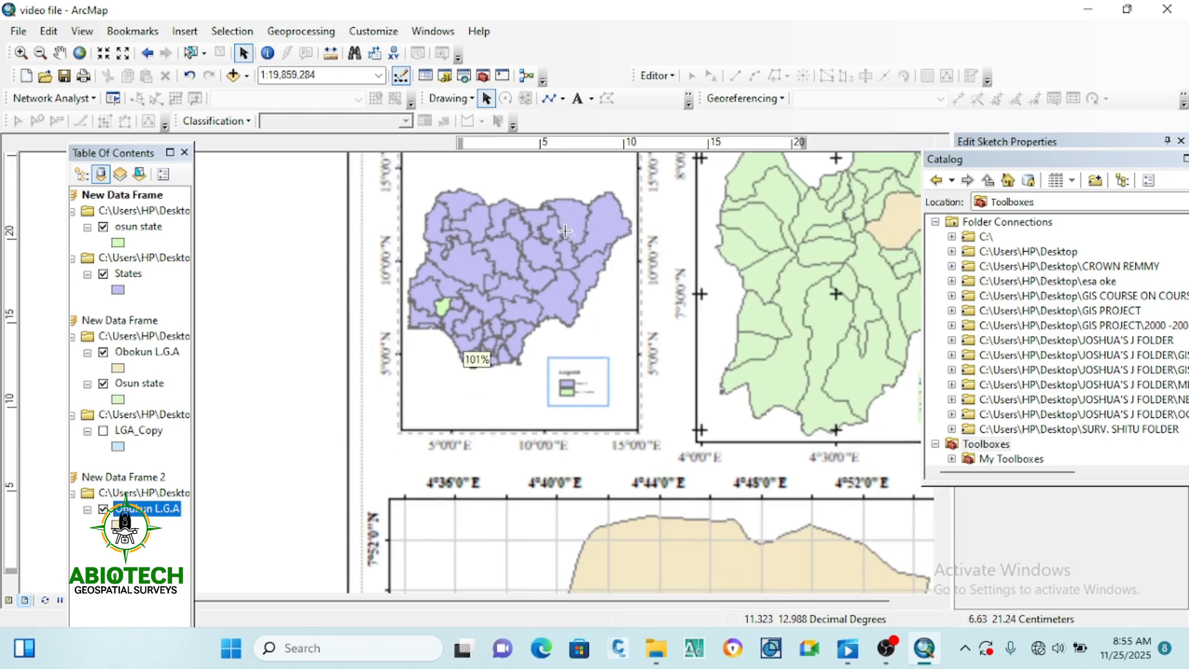
left_click(443, 304)
scroll(436, 317, "up", 3)
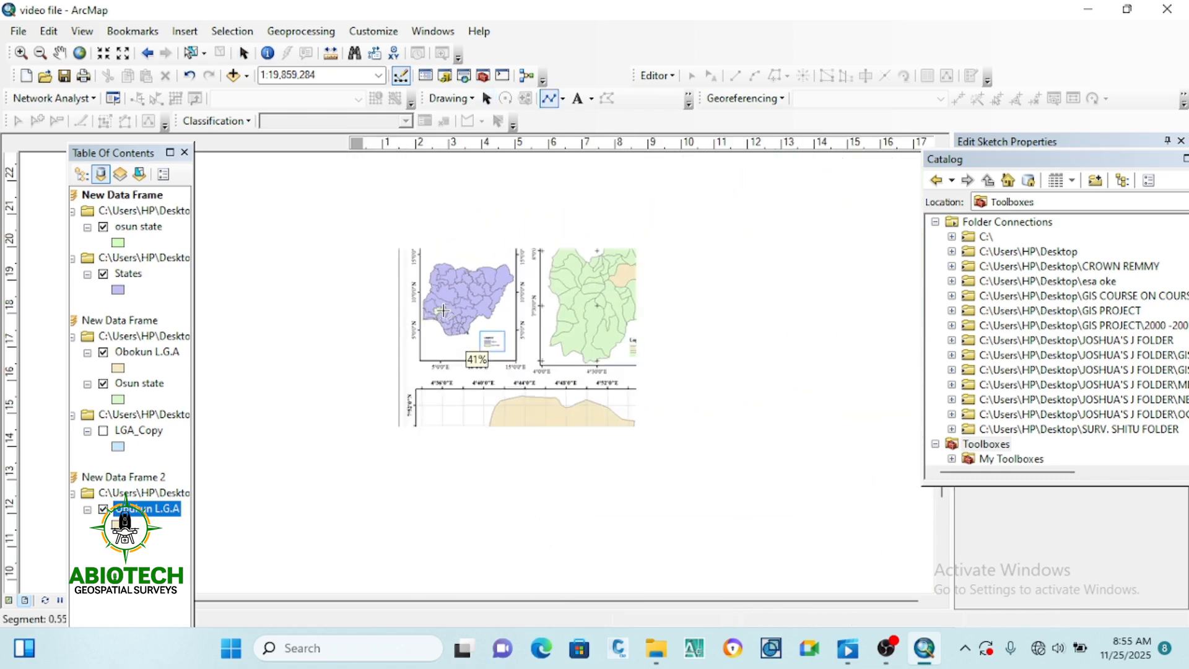
scroll(471, 310, "down", 3)
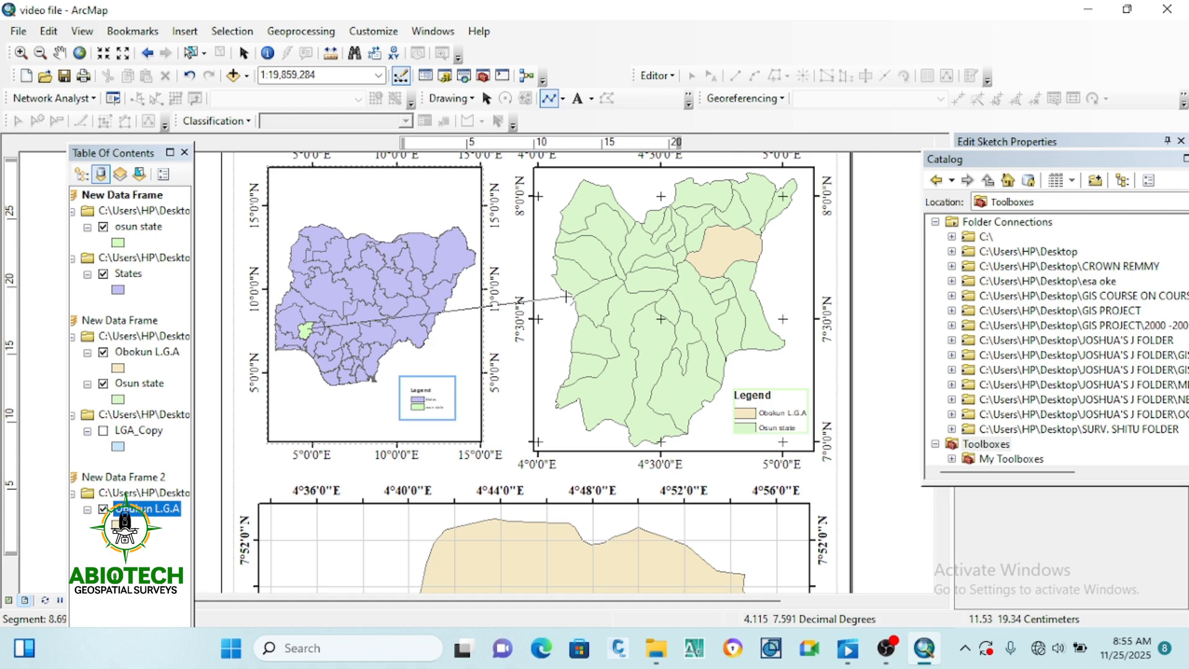
scroll(566, 296, "down", 5)
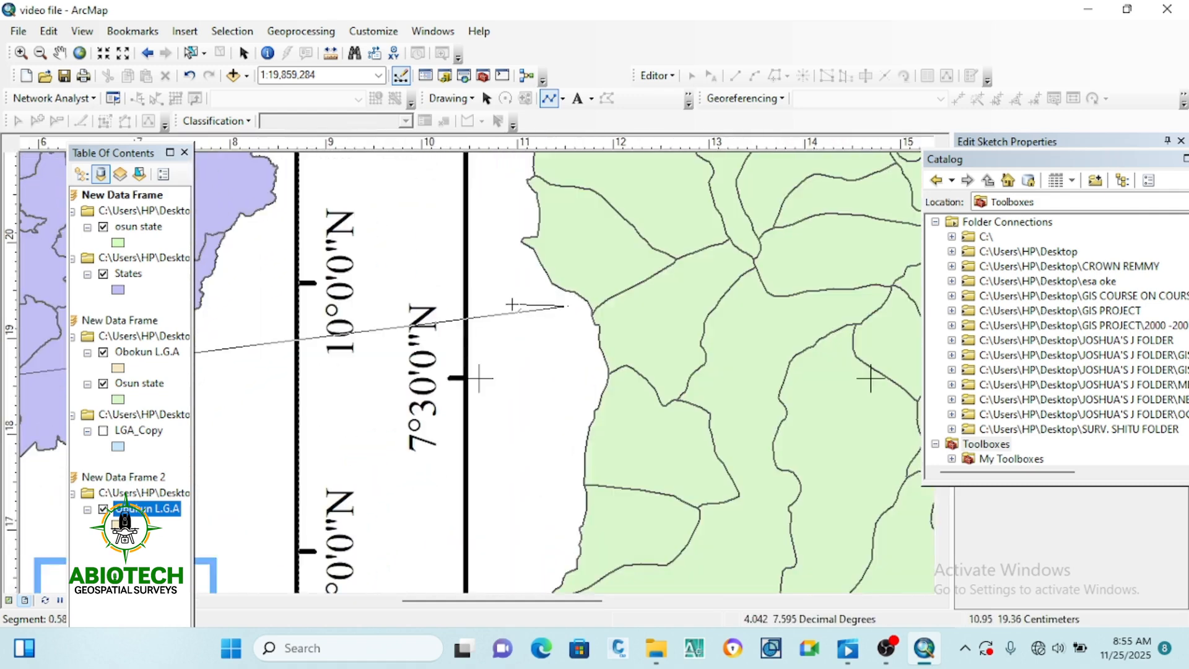
double_click(566, 305)
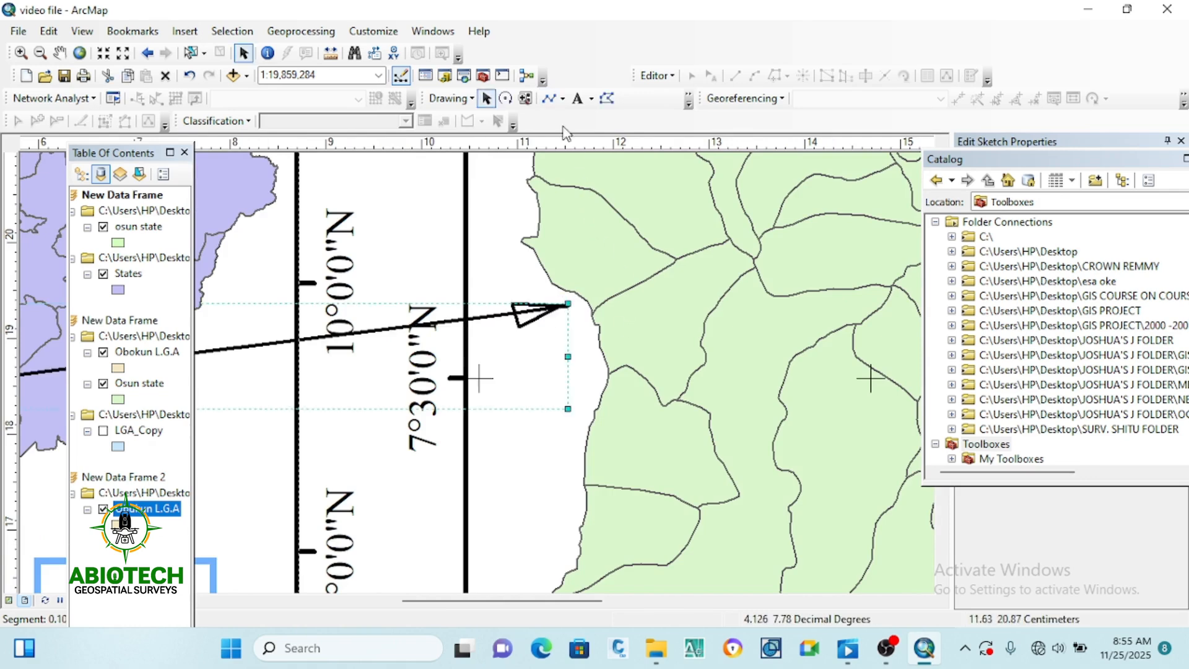
Draw a second arrow line from Obokun in the Osun State map to the upper edge of the Obokun LGA map.
scroll(624, 239, "down", 7)
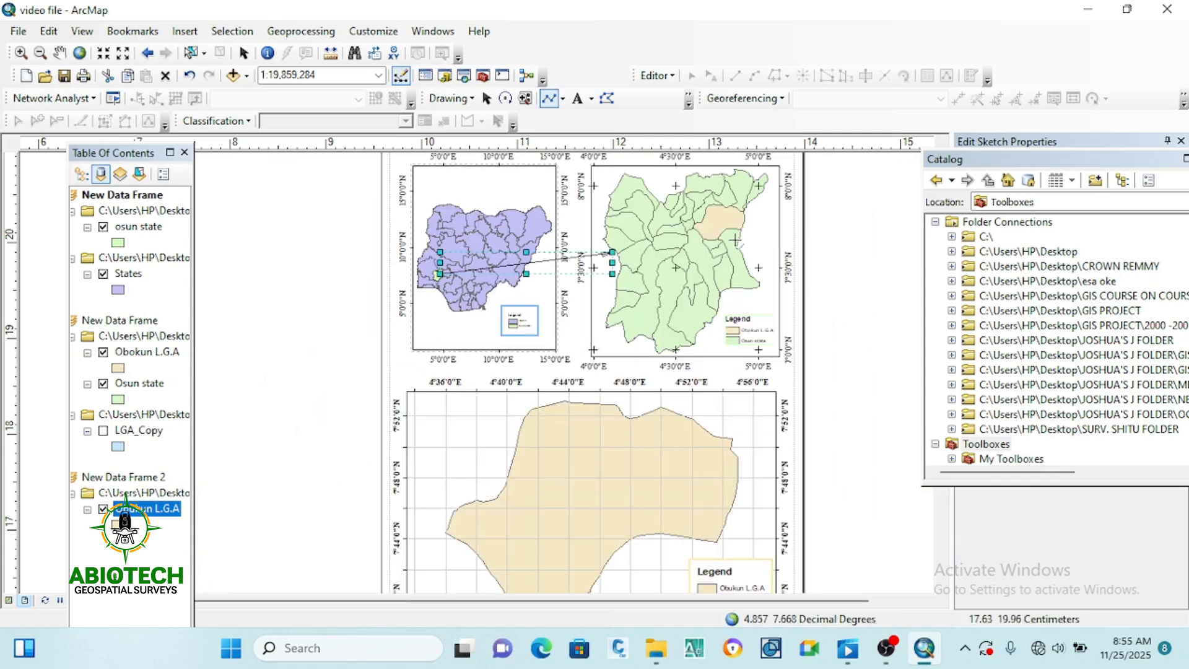
left_click(732, 224)
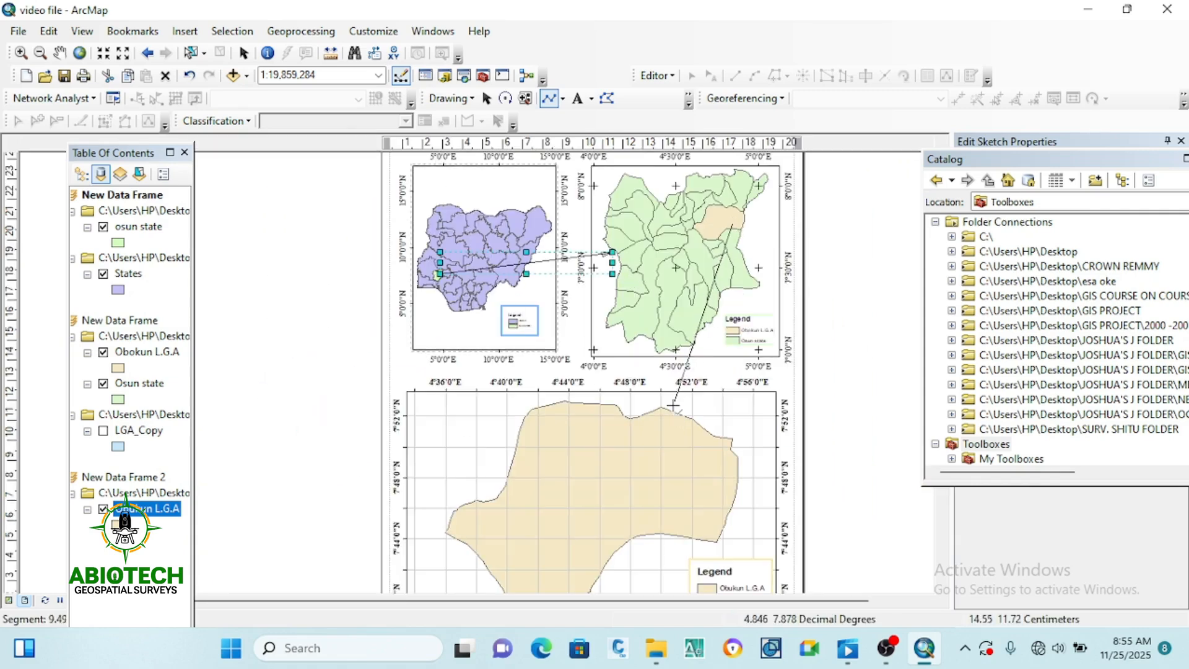
left_click(674, 409)
double_click(675, 407)
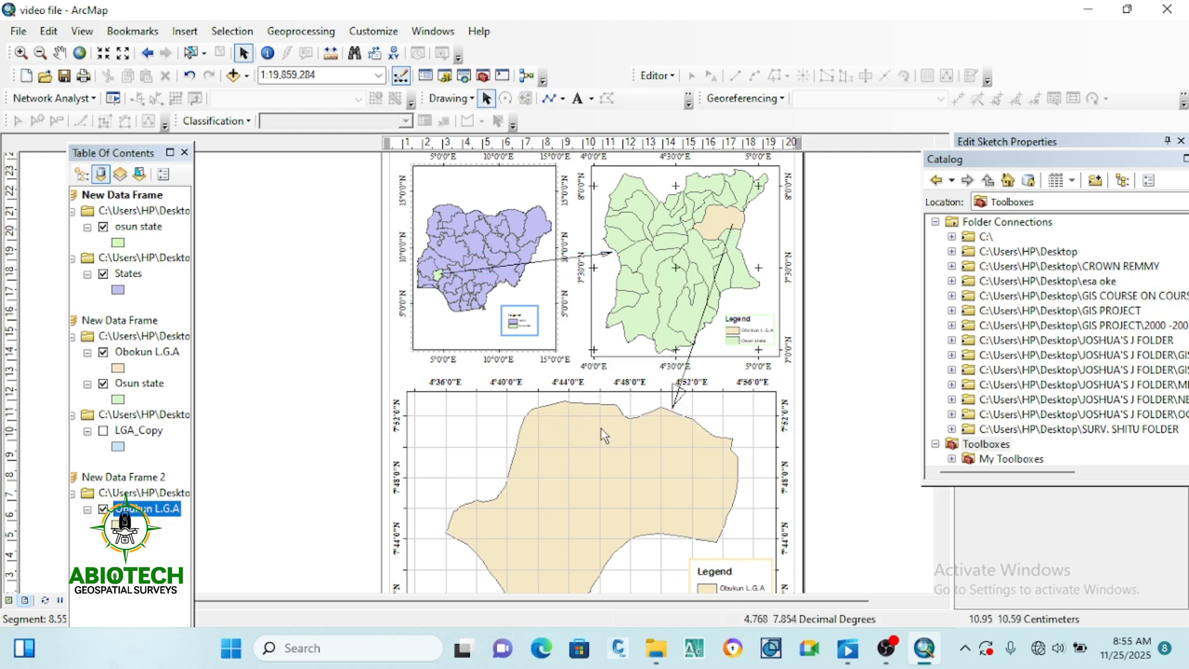
Insert the ESRI North 4 north arrow and place it enlarged in the page's upper-left corner, above the Nigeria map.
scroll(601, 428, "up", 5)
scroll(576, 303, "down", 3)
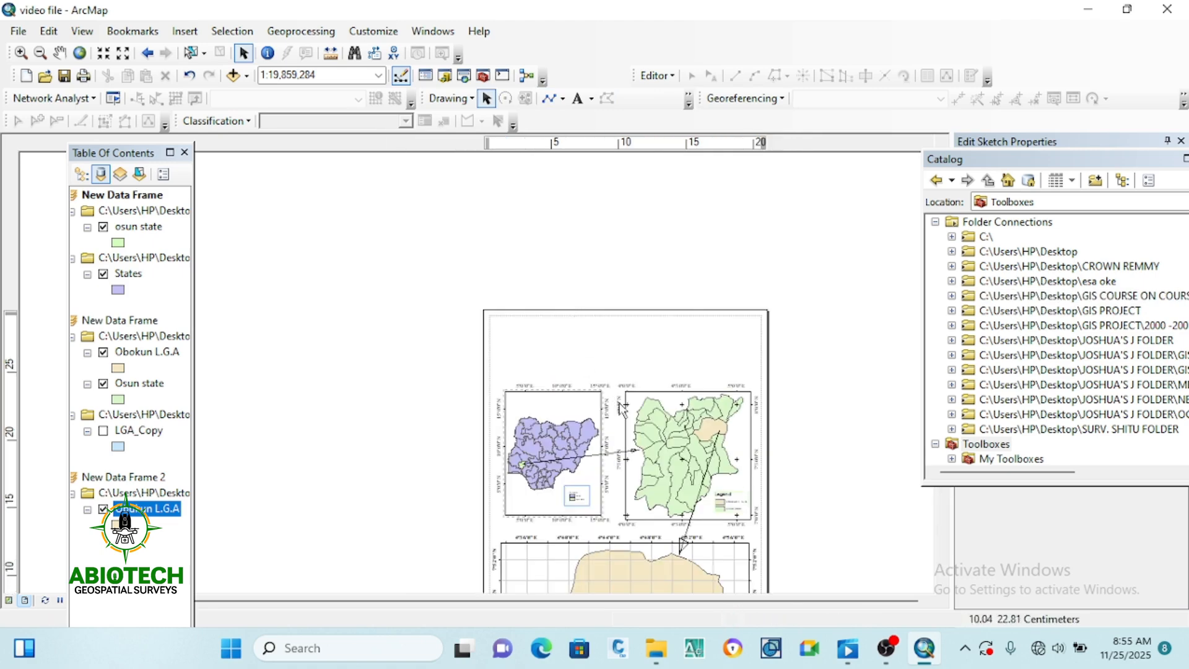
left_click(185, 31)
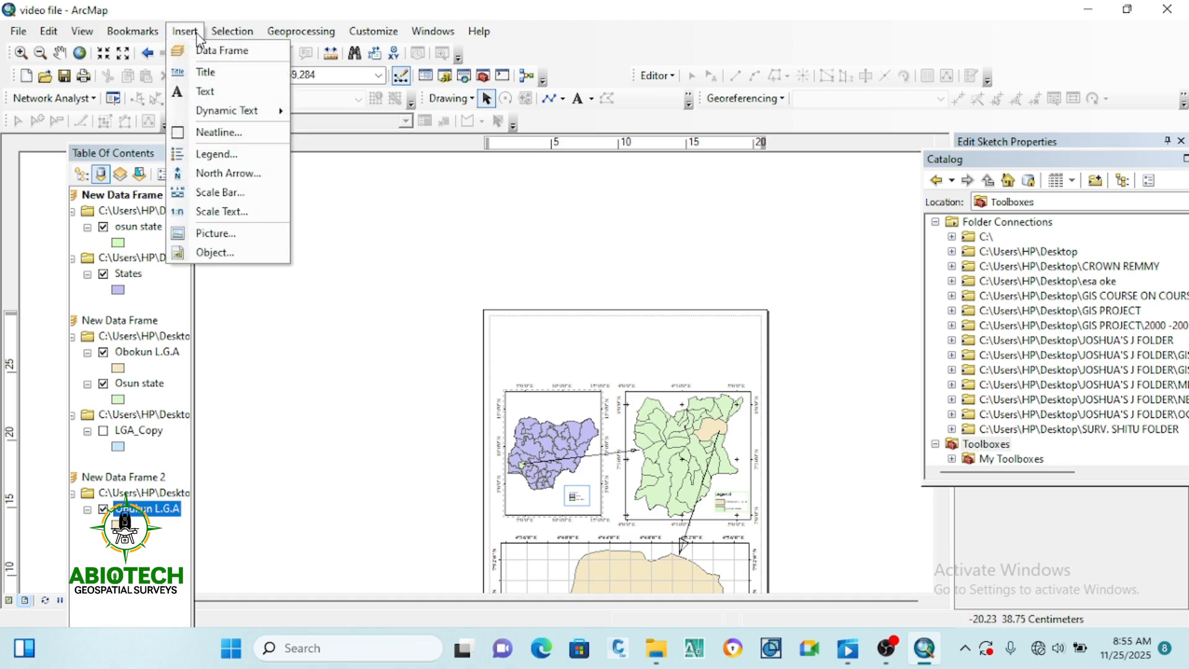
left_click(221, 174)
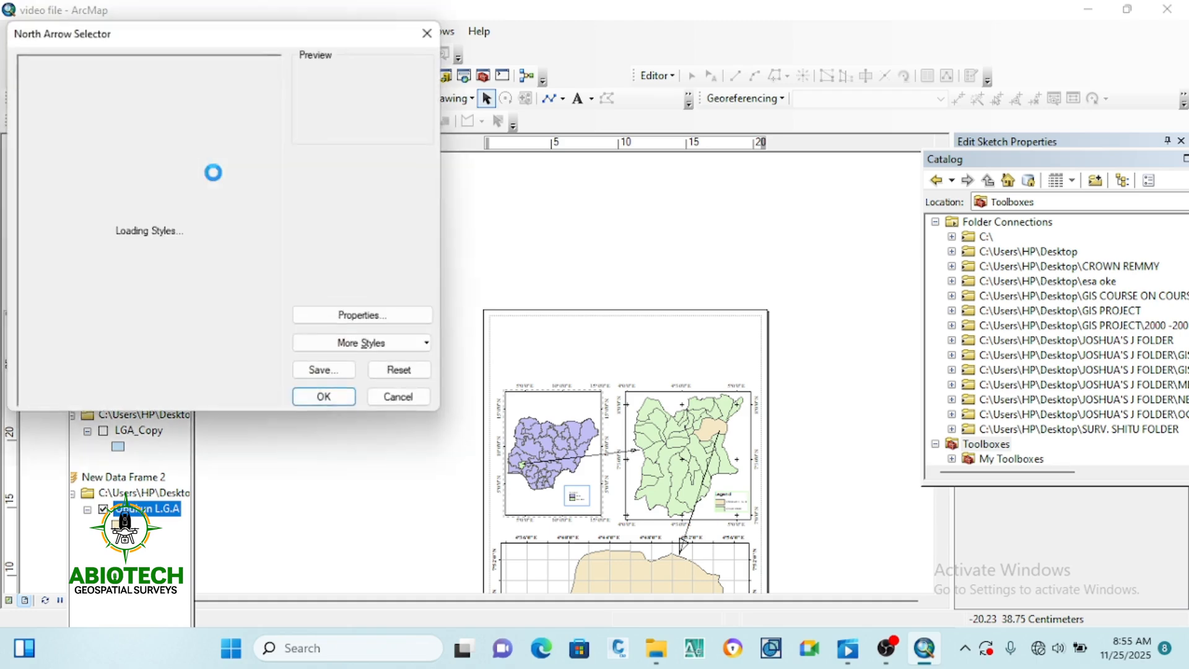
left_click(78, 196)
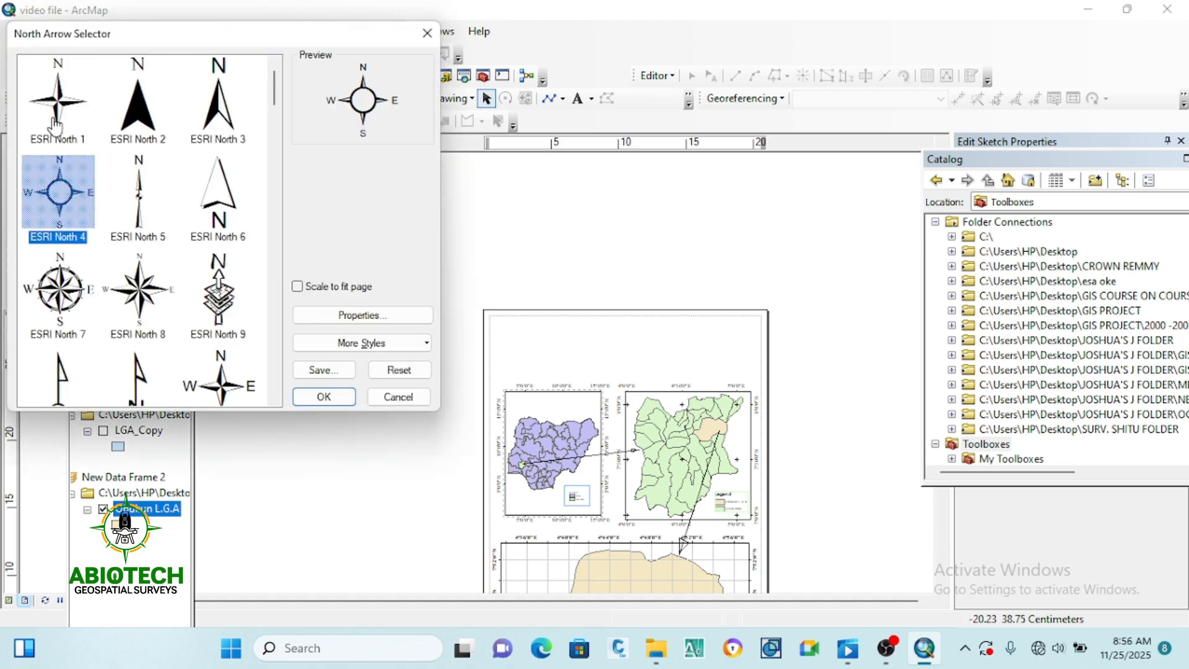
left_click(324, 397)
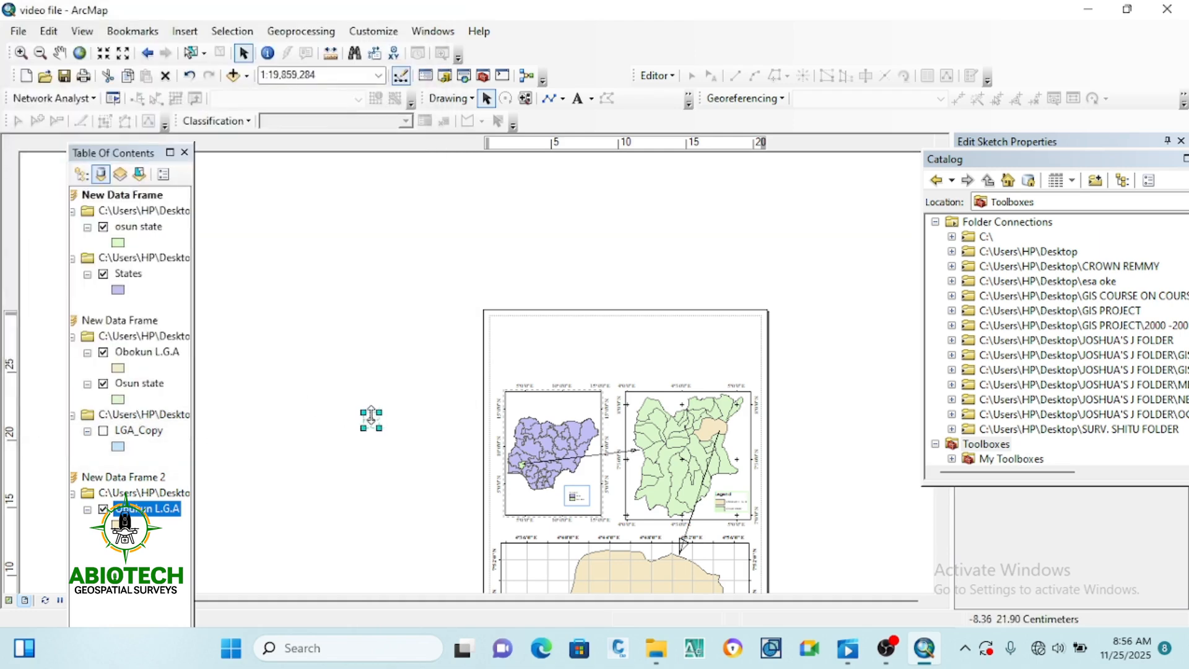
left_click_drag(372, 423, 542, 373)
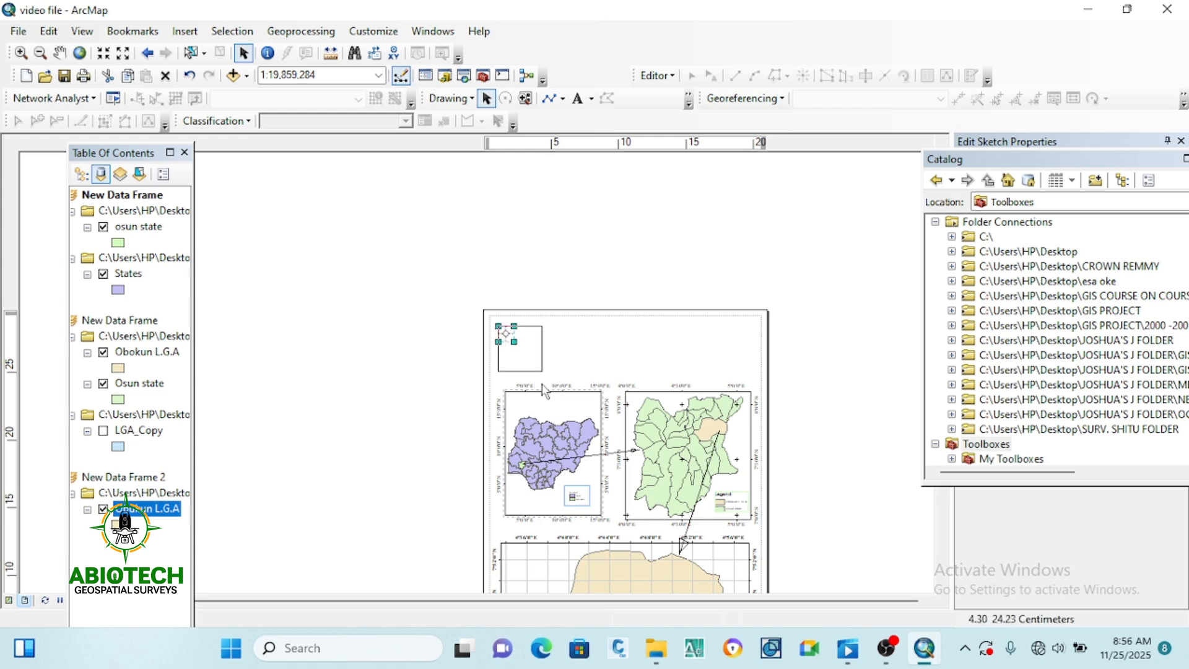
Extend the Osun State data frame upward and zoom its map to the Osun state layer.
scroll(546, 296, "up", 3)
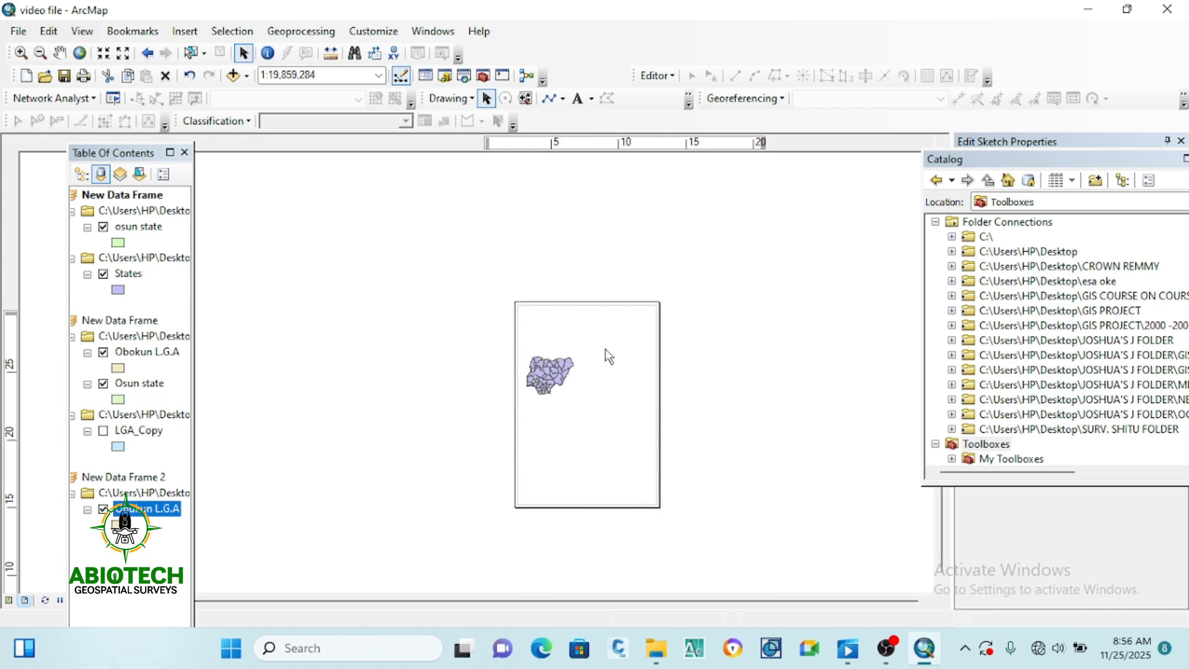
scroll(633, 351, "down", 4)
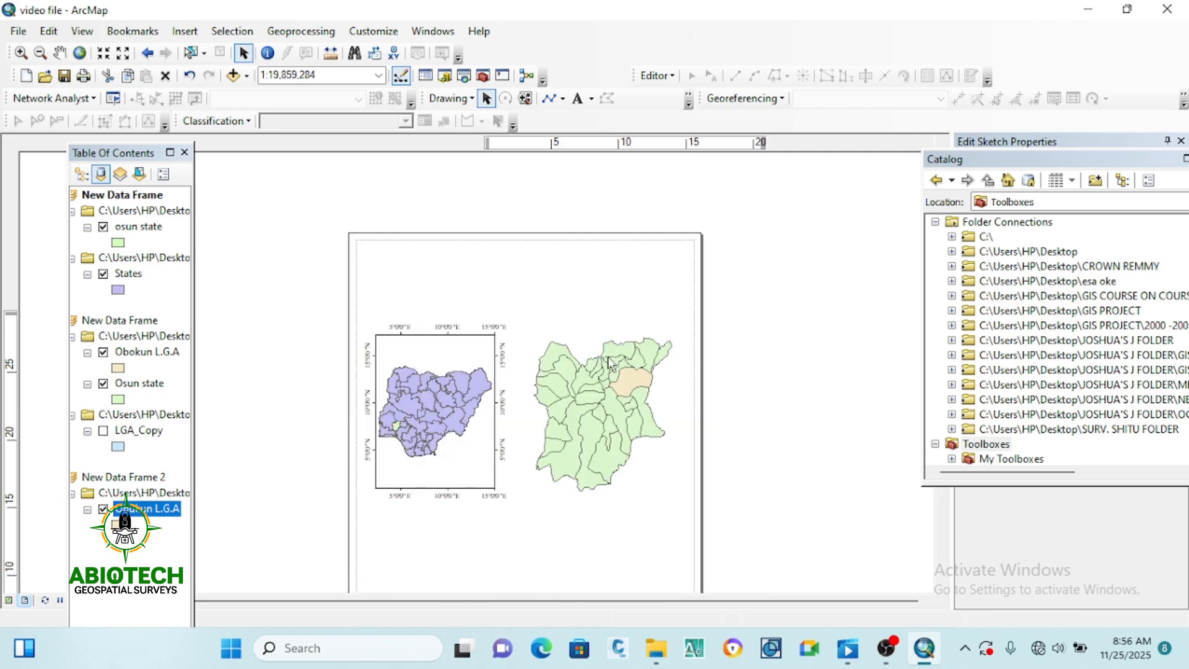
left_click(587, 359)
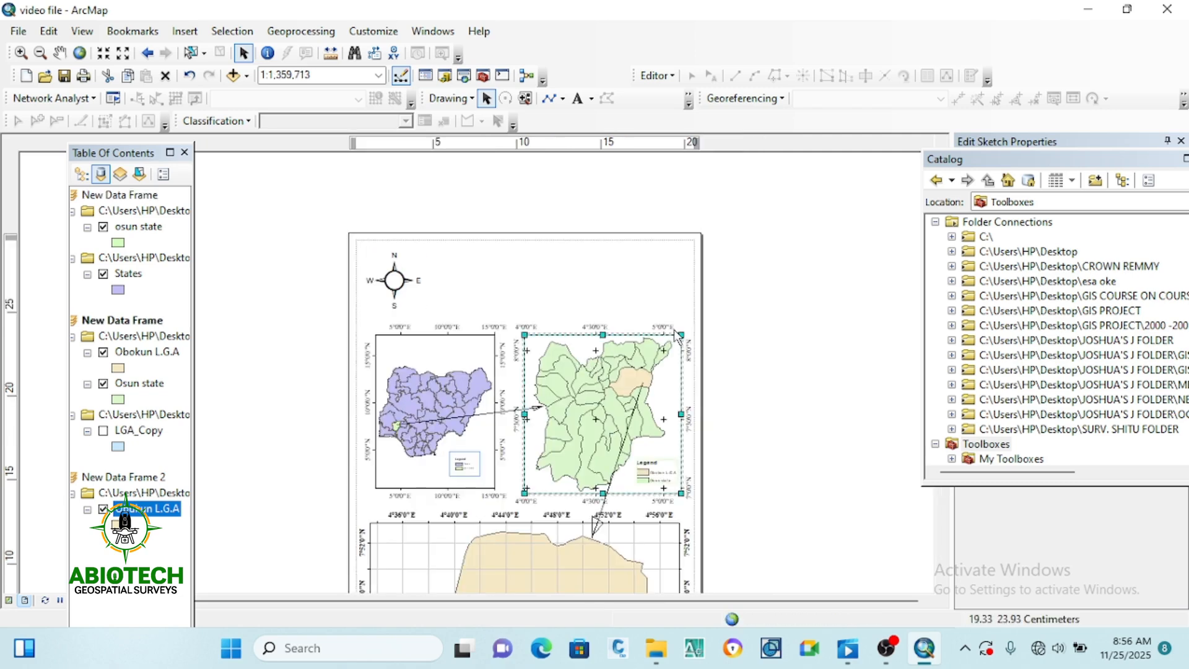
left_click_drag(679, 329, 681, 299)
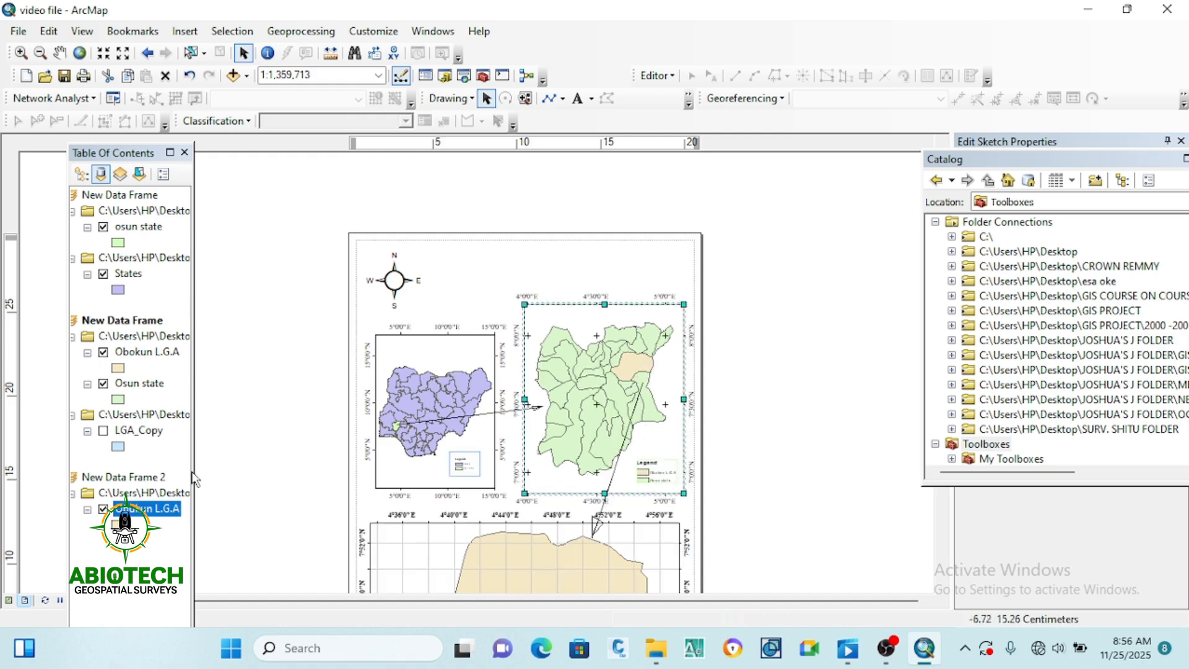
left_click(130, 385)
right_click(129, 385)
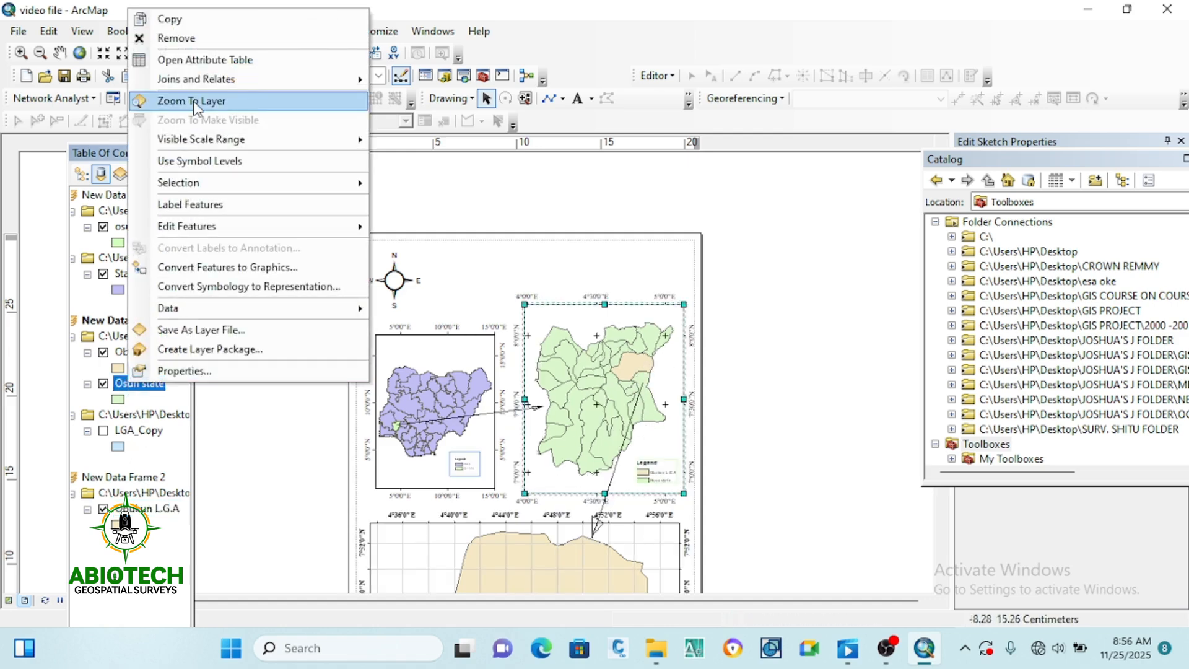
left_click(185, 98)
scroll(636, 280, "down", 4)
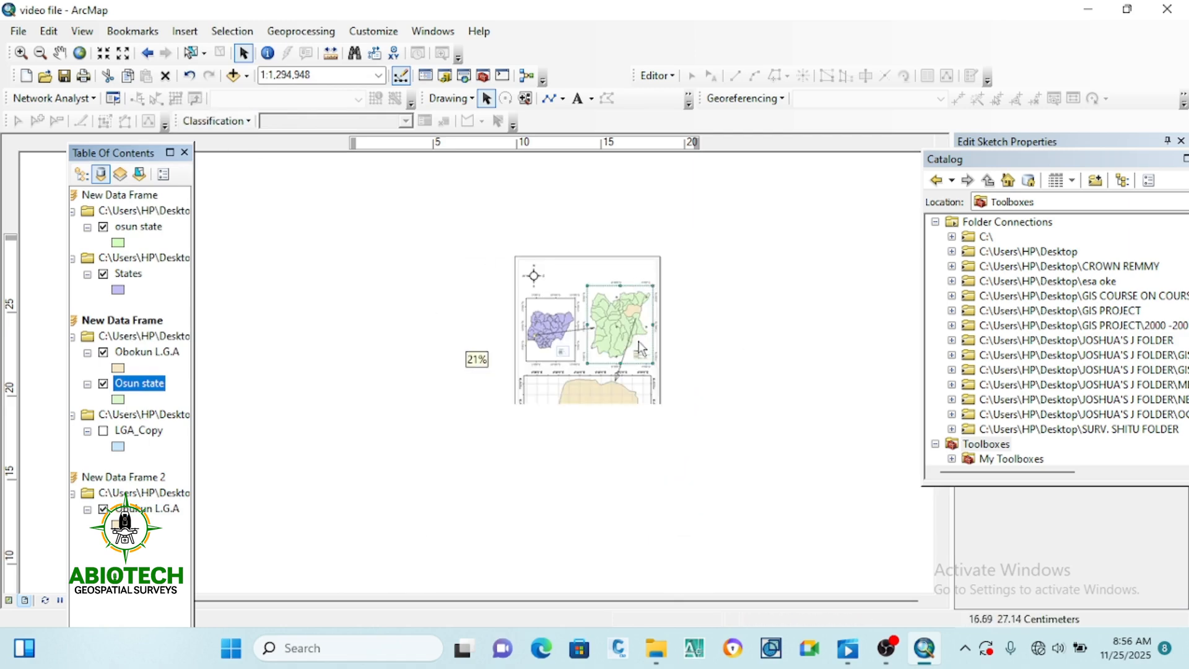
scroll(640, 347, "down", 1)
scroll(640, 346, "up", 2)
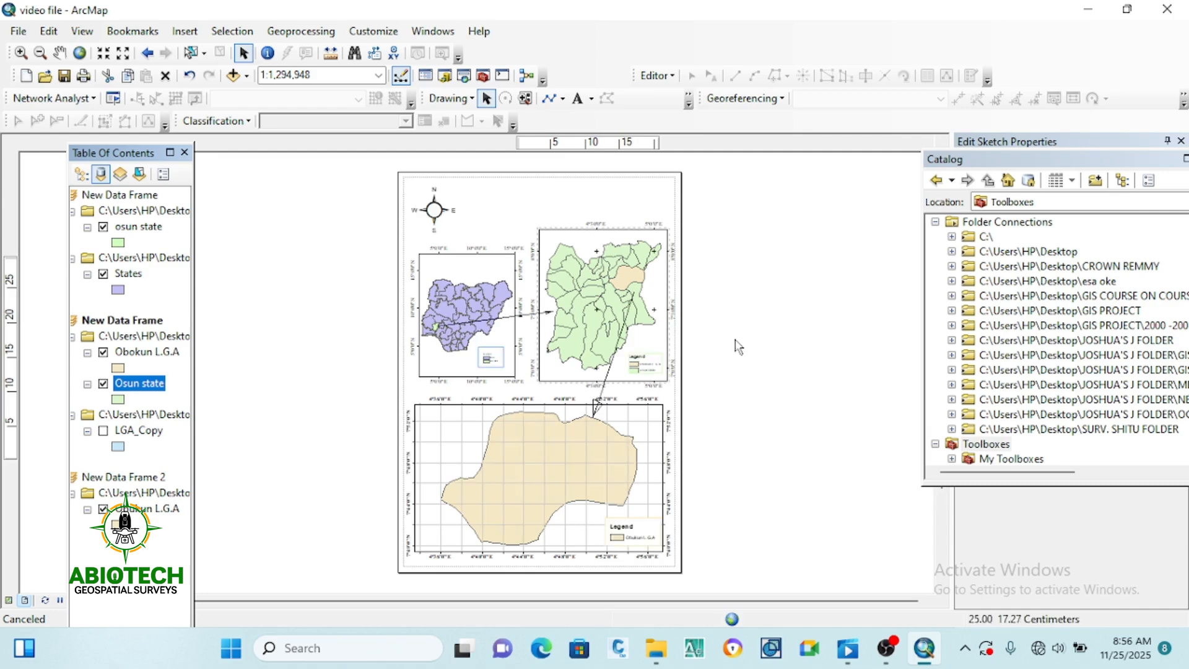
left_click(184, 34)
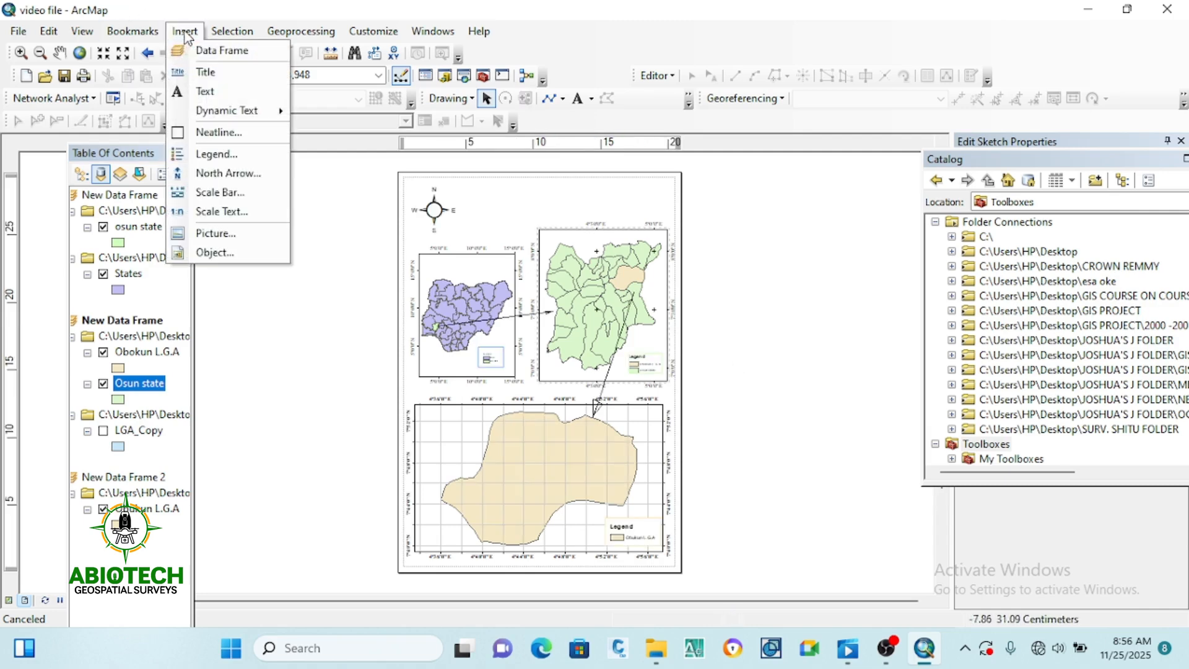
left_click(215, 195)
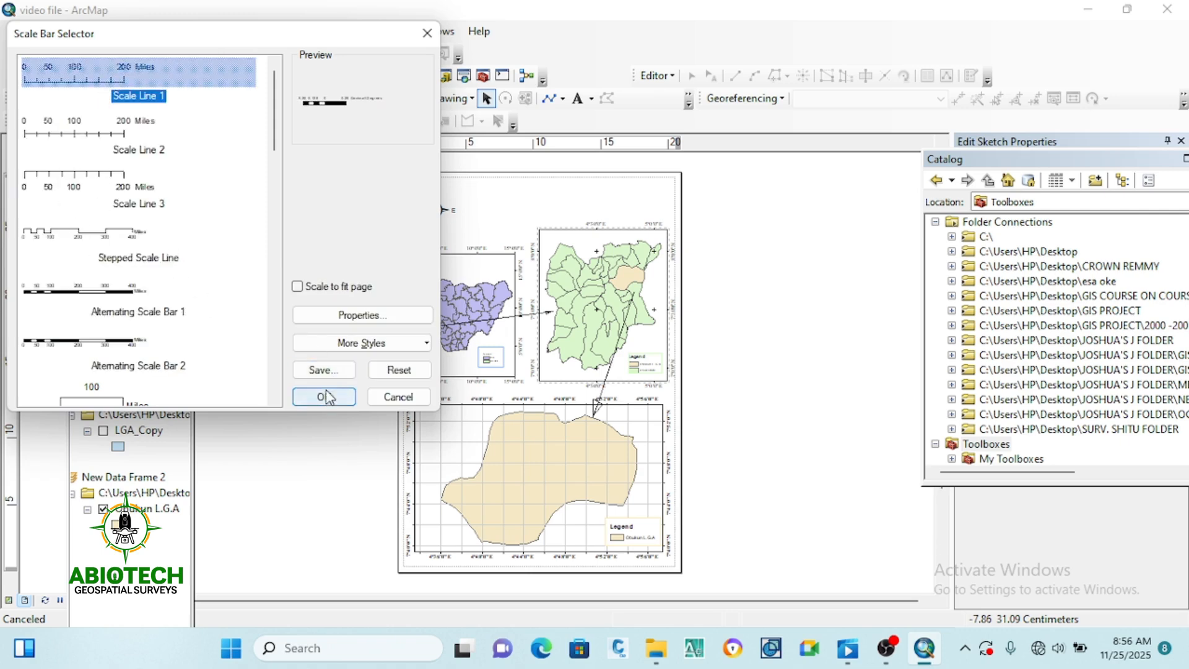
left_click(427, 33)
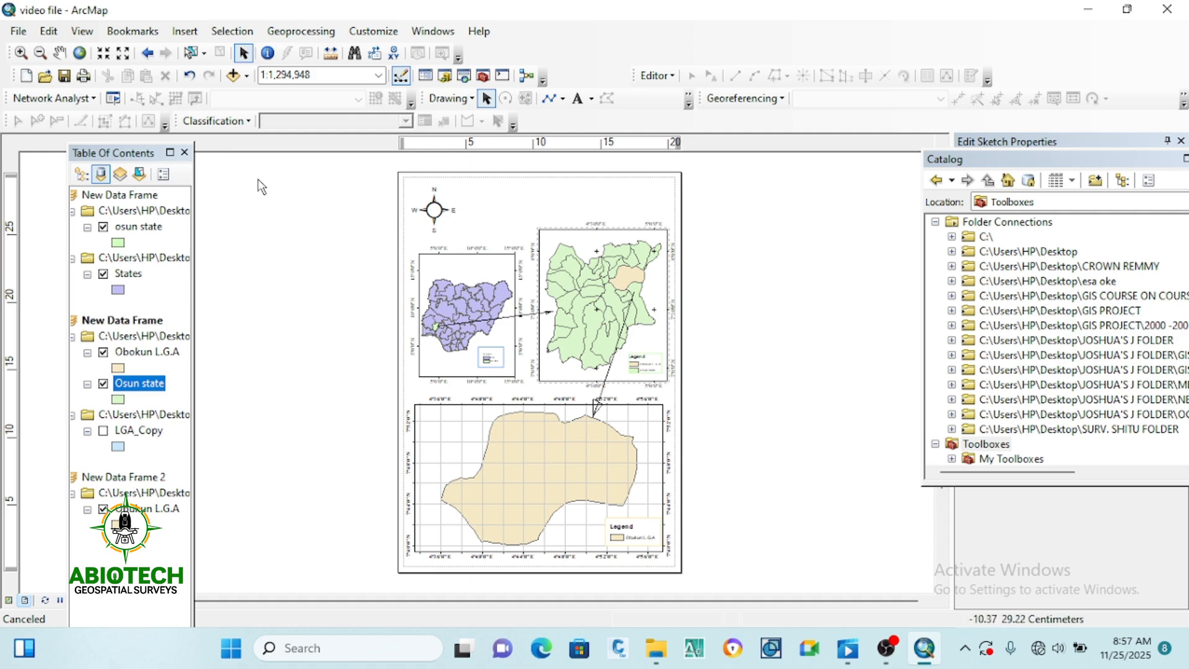
Save the map document and export the map to the Desktop as a 600 dpi JPEG named "video file".
left_click(63, 77)
left_click(19, 31)
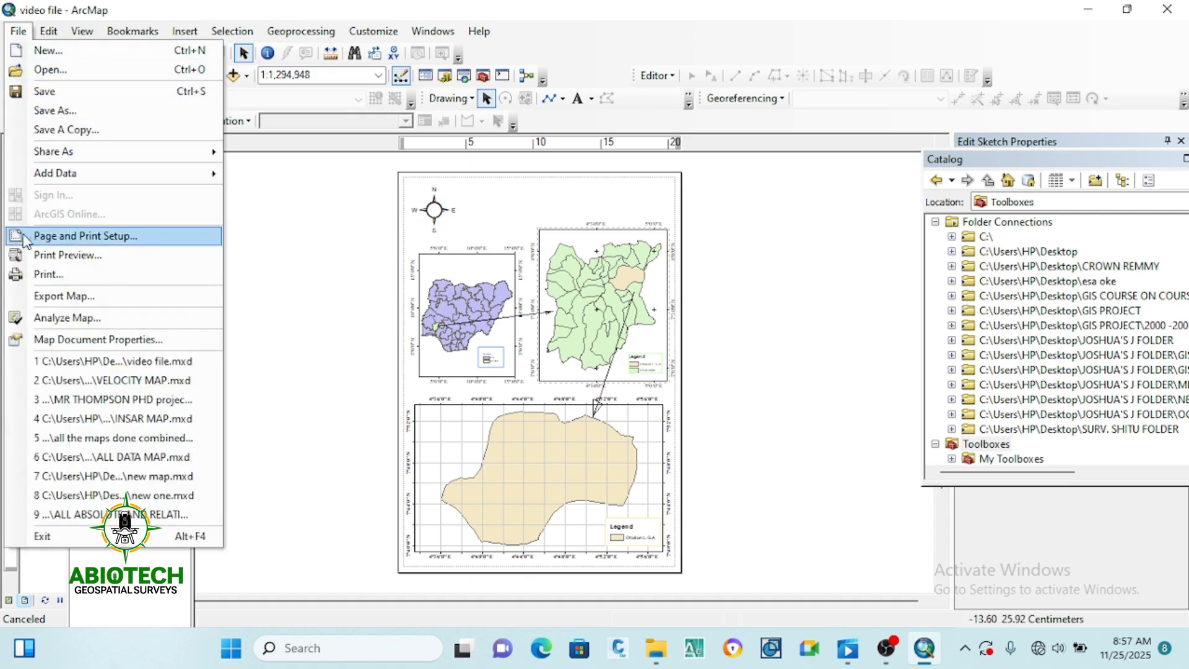
left_click(48, 305)
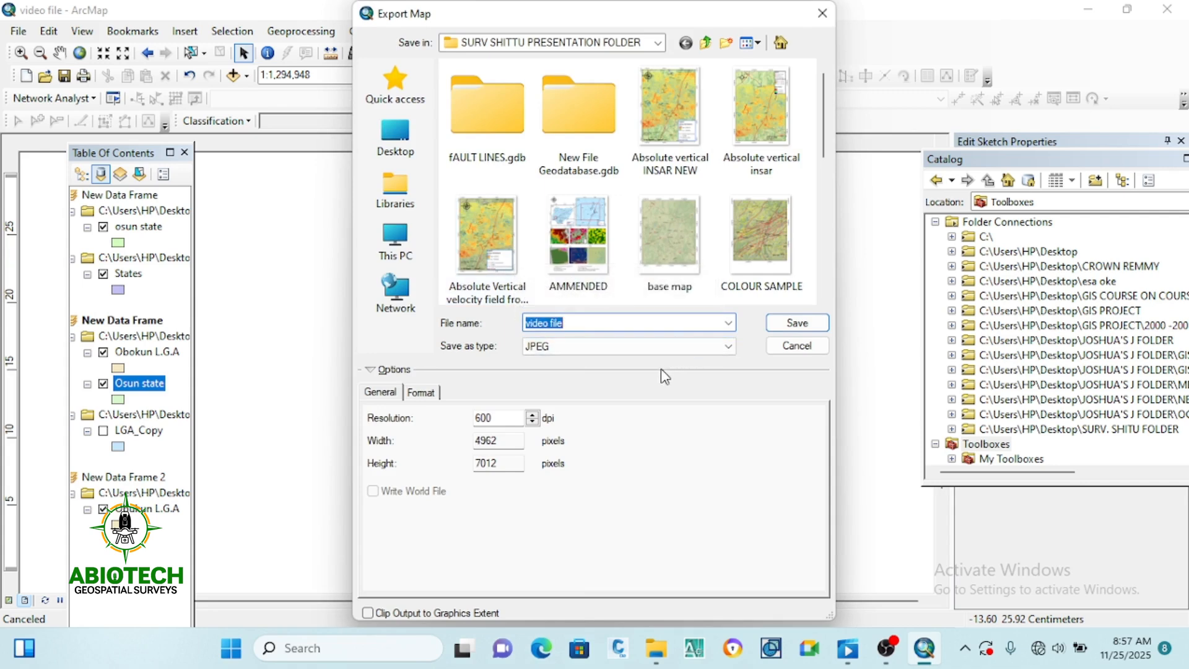
left_click(634, 350)
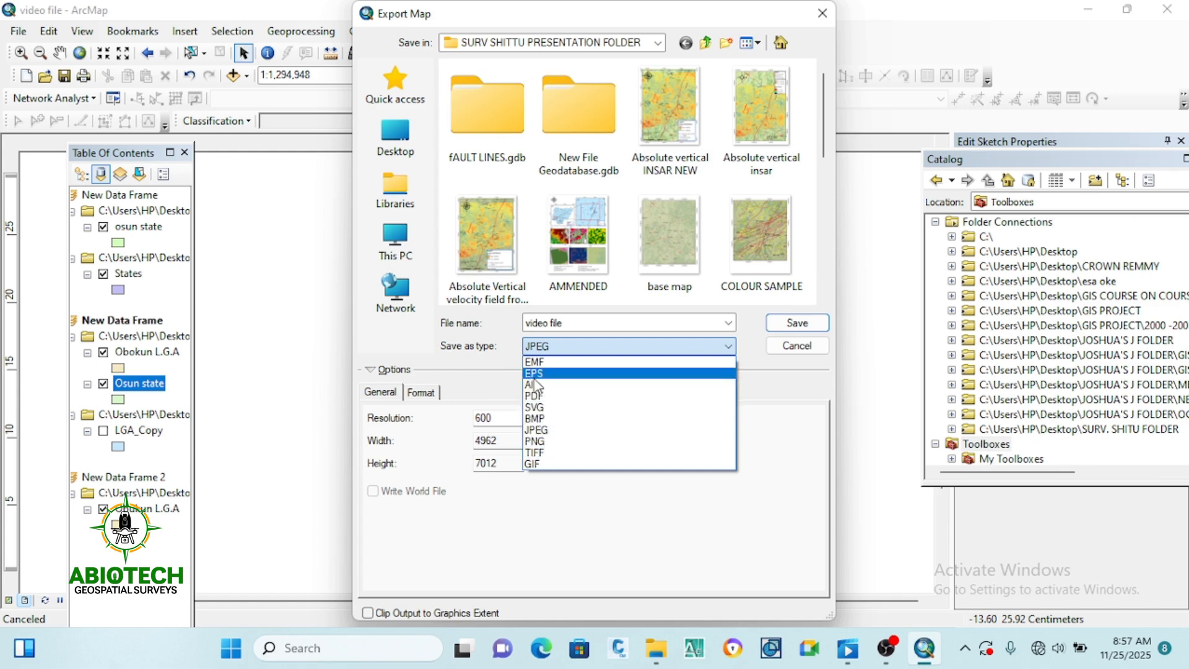
left_click(568, 347)
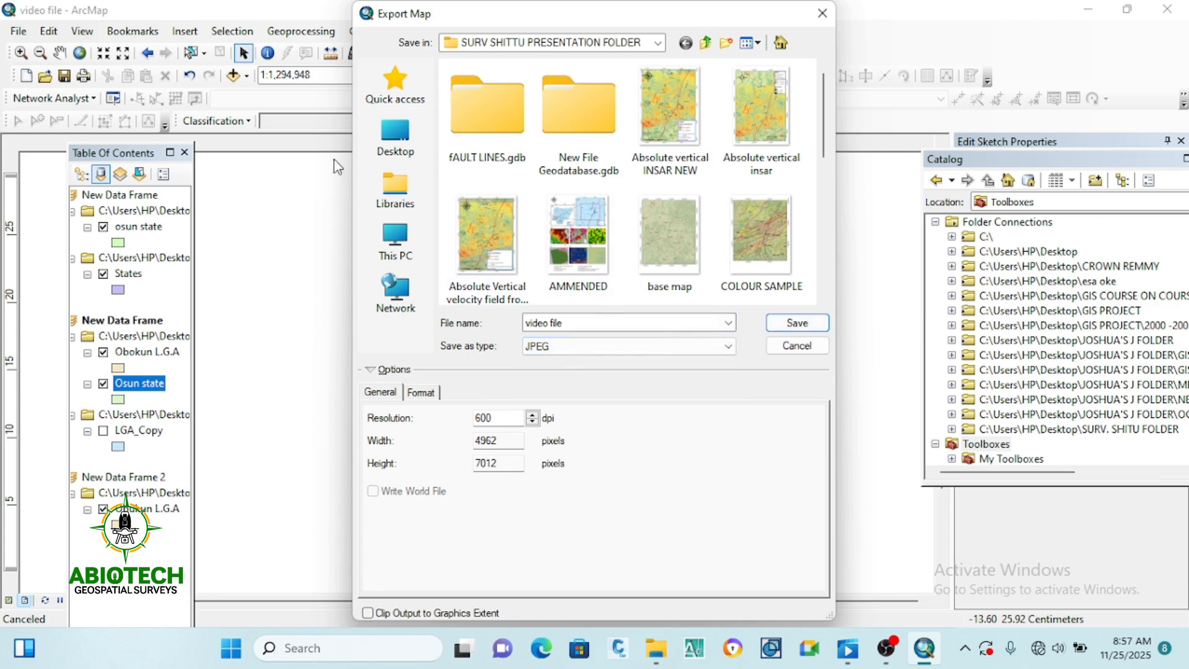
left_click(396, 137)
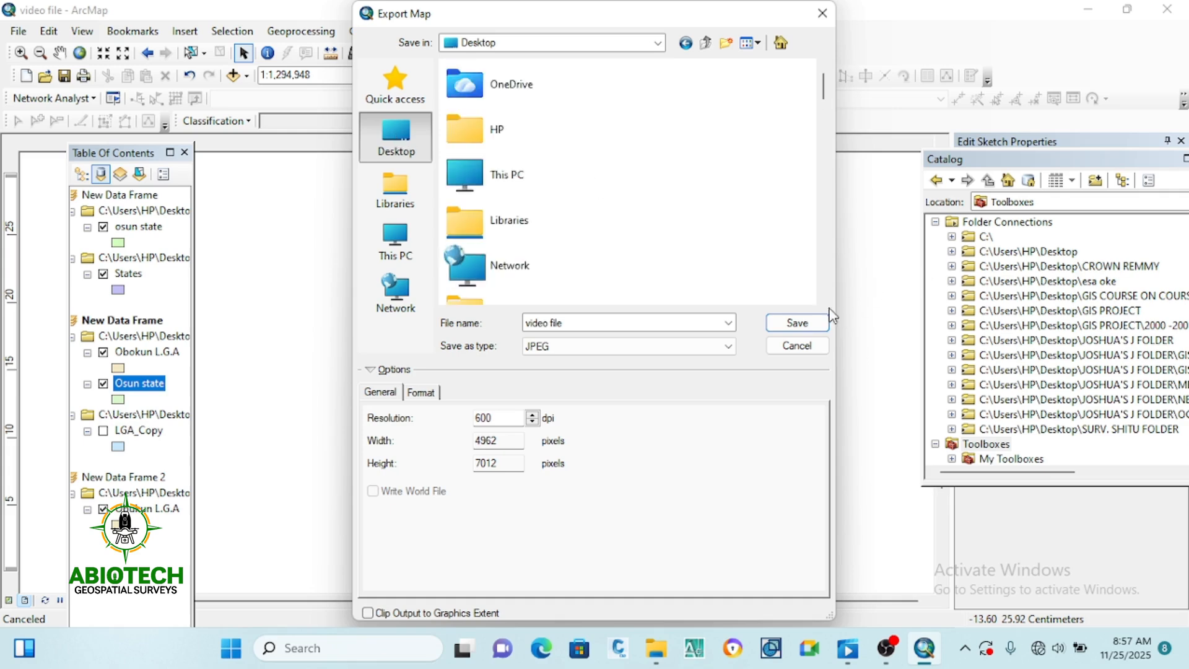
left_click(797, 327)
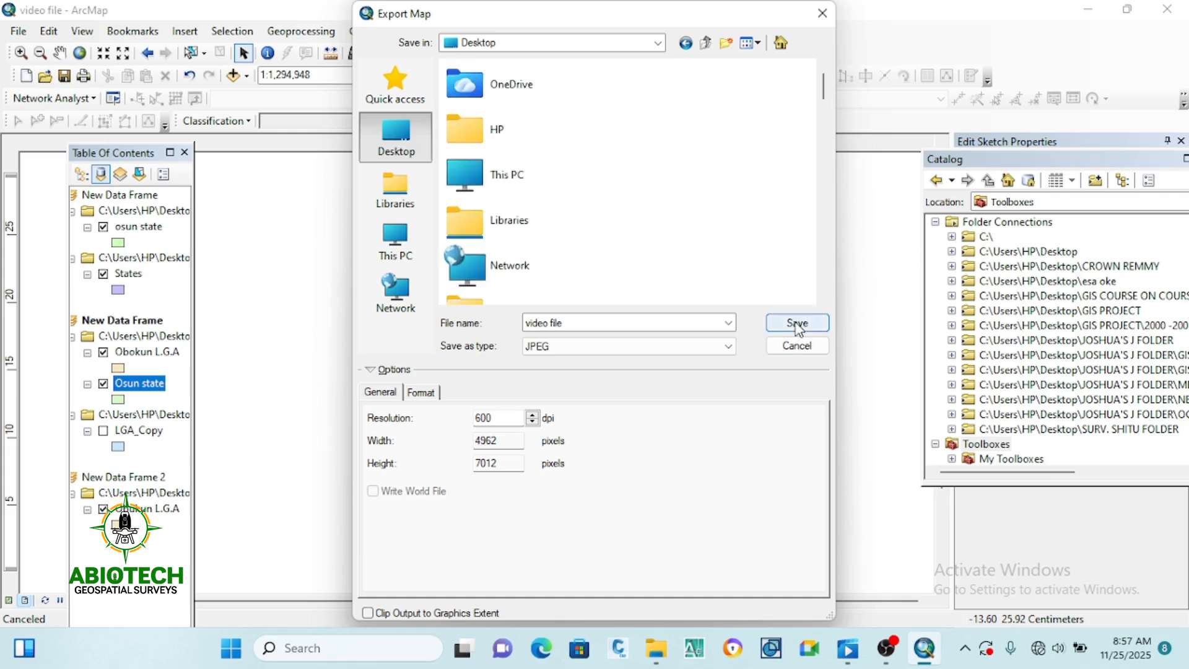
Name the export "study area map" and save it to the Desktop as a 600 dpi JPEG.
double_click(567, 322)
type("study area map")
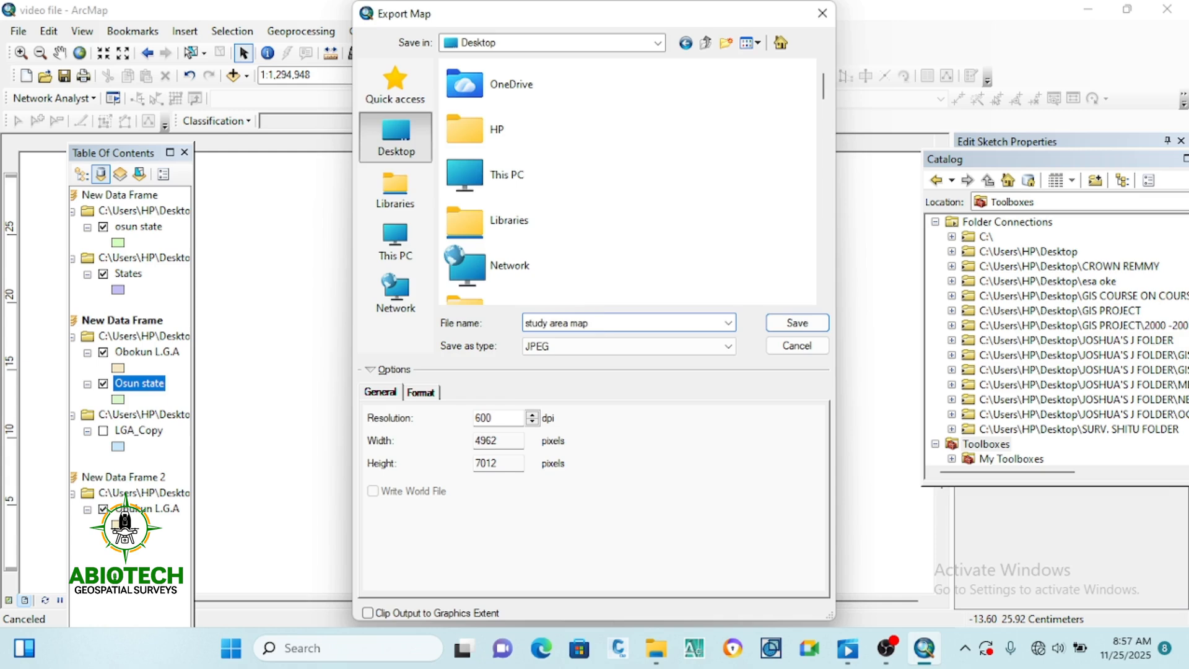
key("Return")
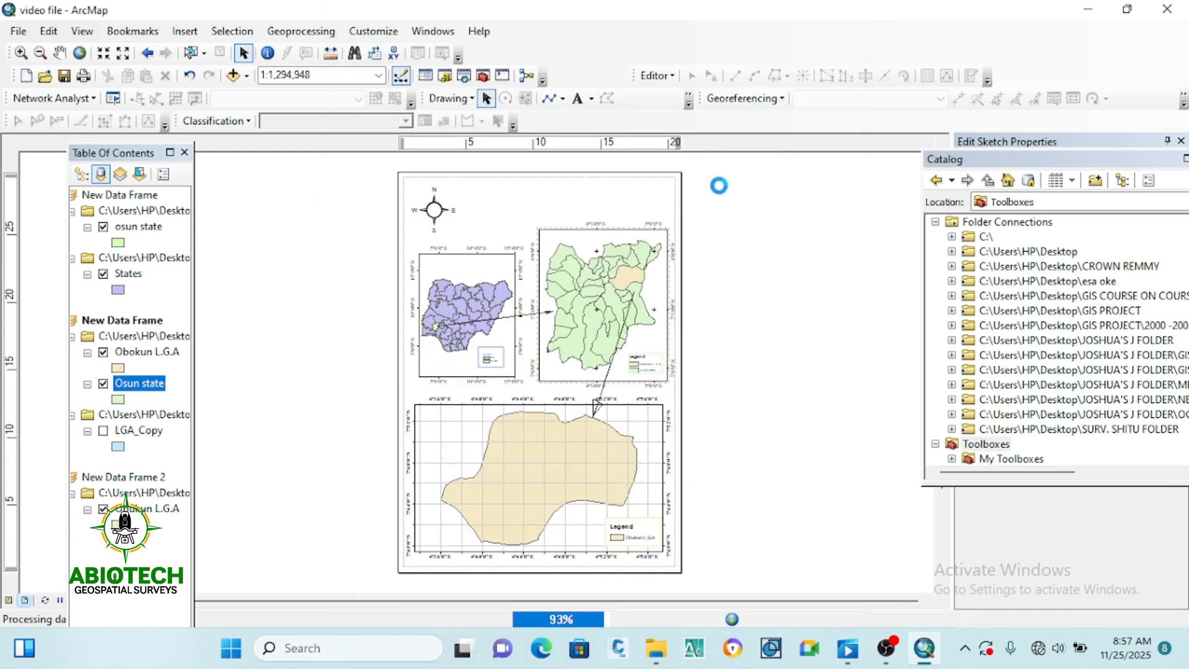
Minimize the open windows, open the exported "study area map" image from the desktop and inspect the full layout in a maximized viewer.
left_click(1087, 11)
left_click(1088, 10)
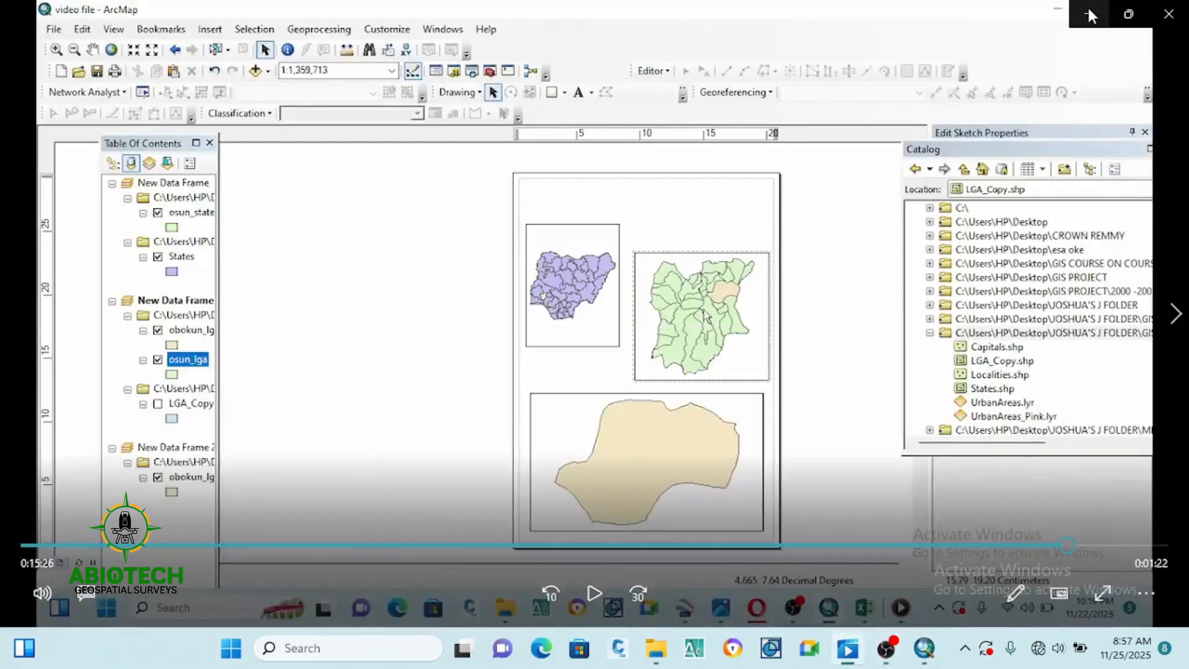
left_click(1088, 13)
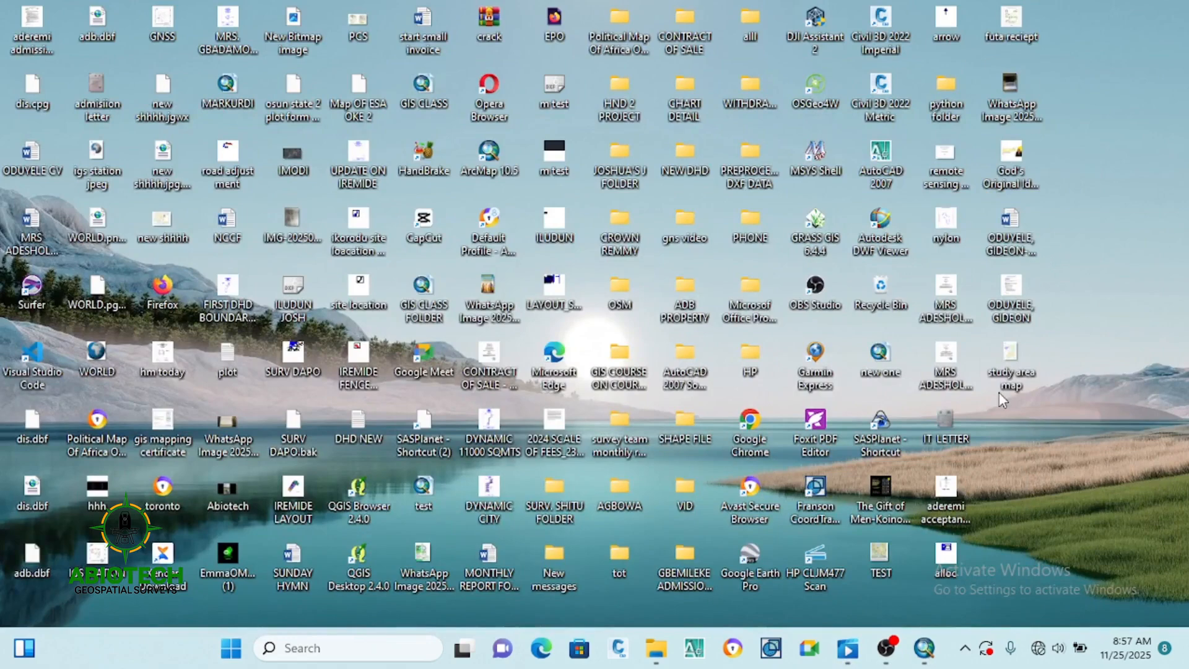
double_click(1009, 354)
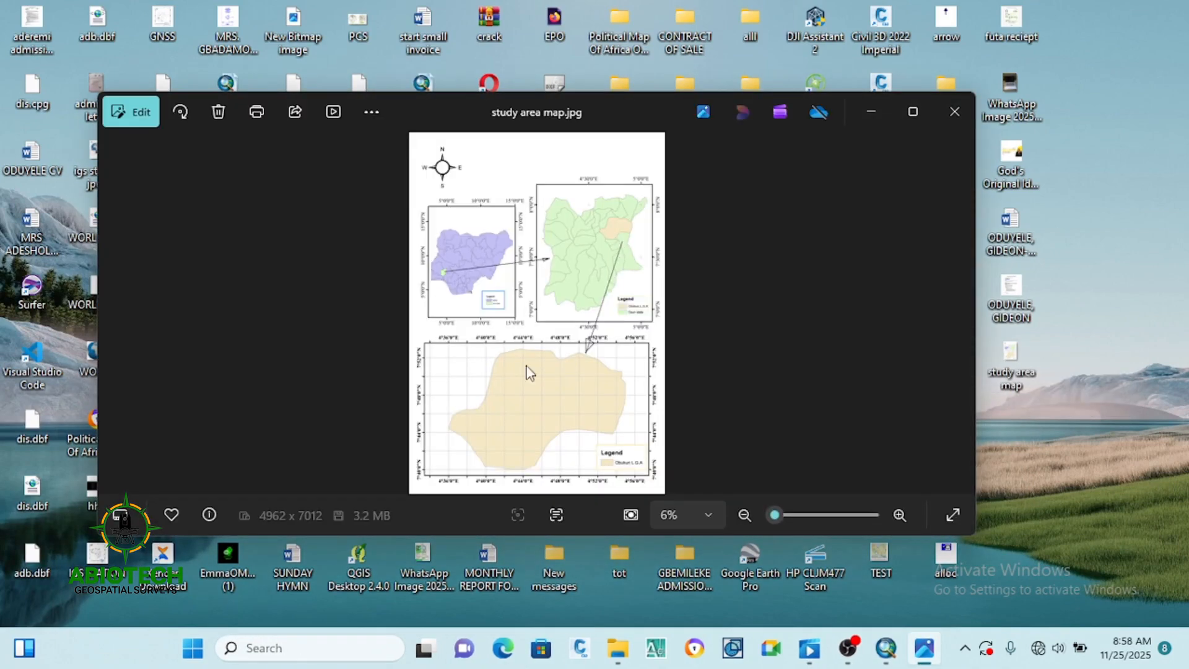
left_click(912, 112)
scroll(587, 490, "up", 2)
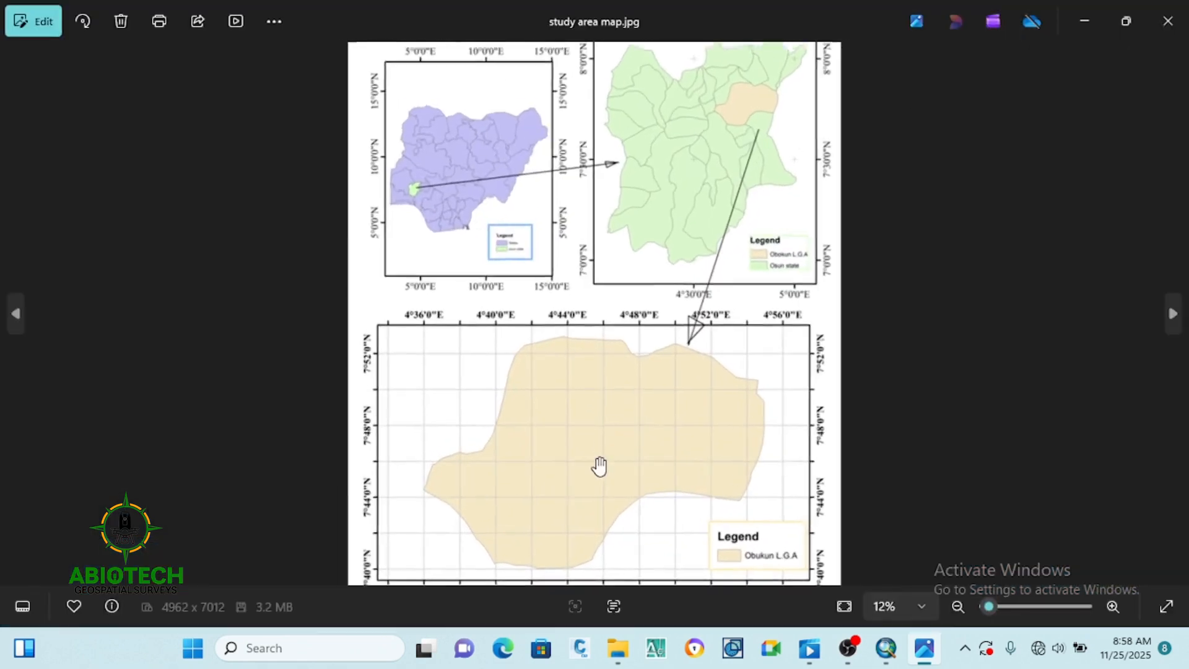
scroll(600, 464, "down", 2)
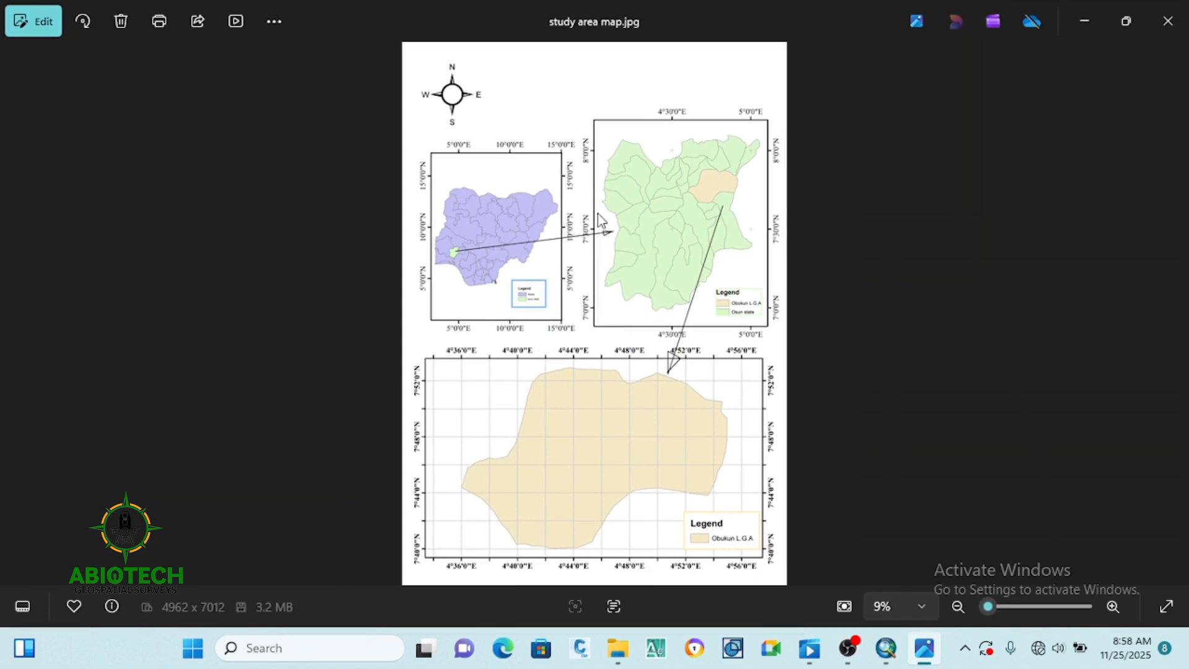
mouse_move(848, 650)
mouse_move(885, 649)
left_click(871, 552)
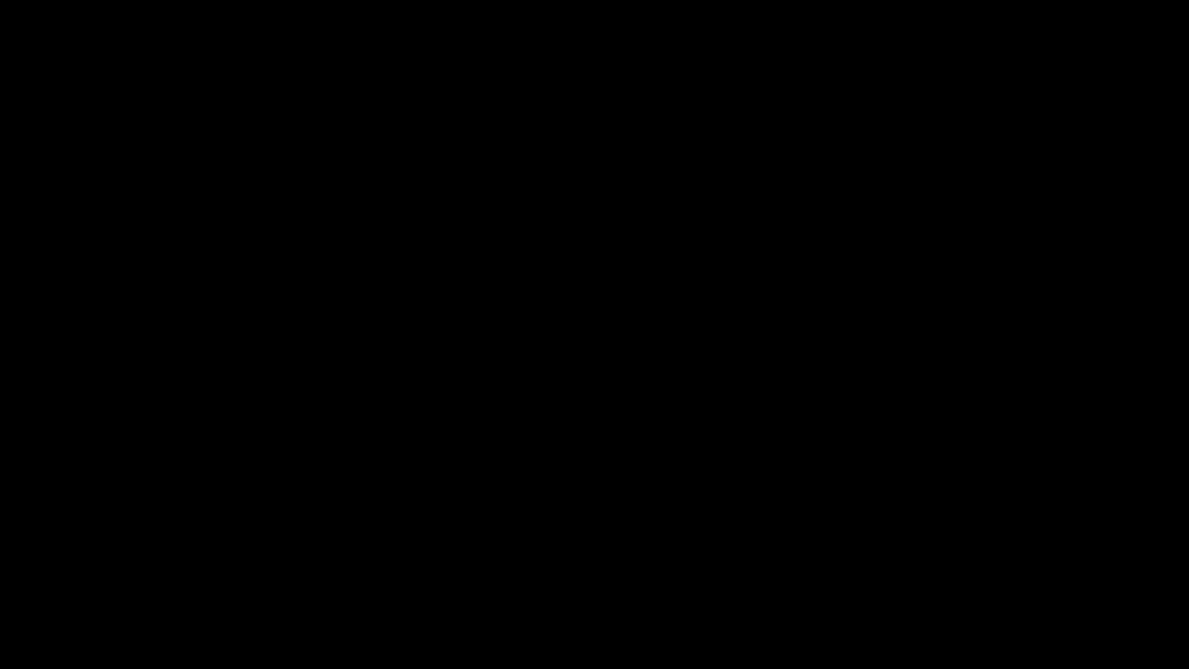